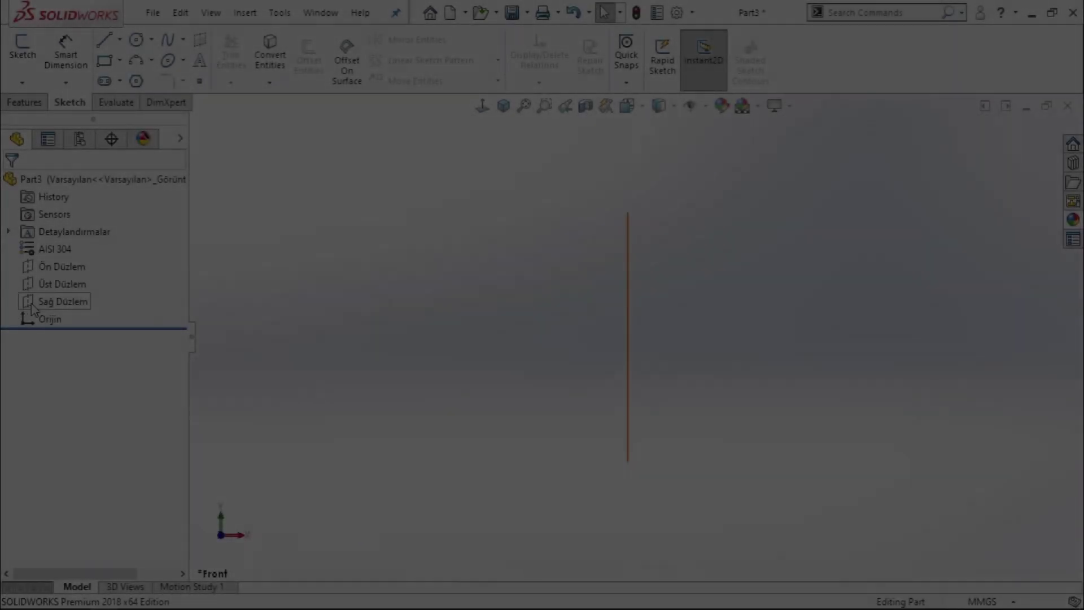
On the Right plane, draw a closed six-point chevron arm outline starting and ending at the origin.
left_click(32, 305)
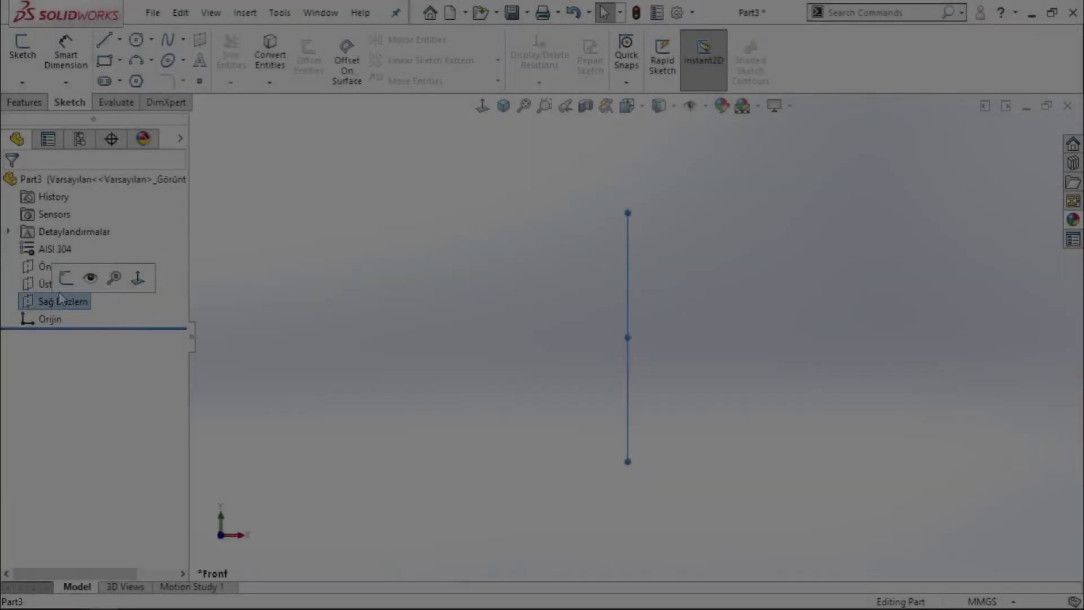
left_click(67, 278)
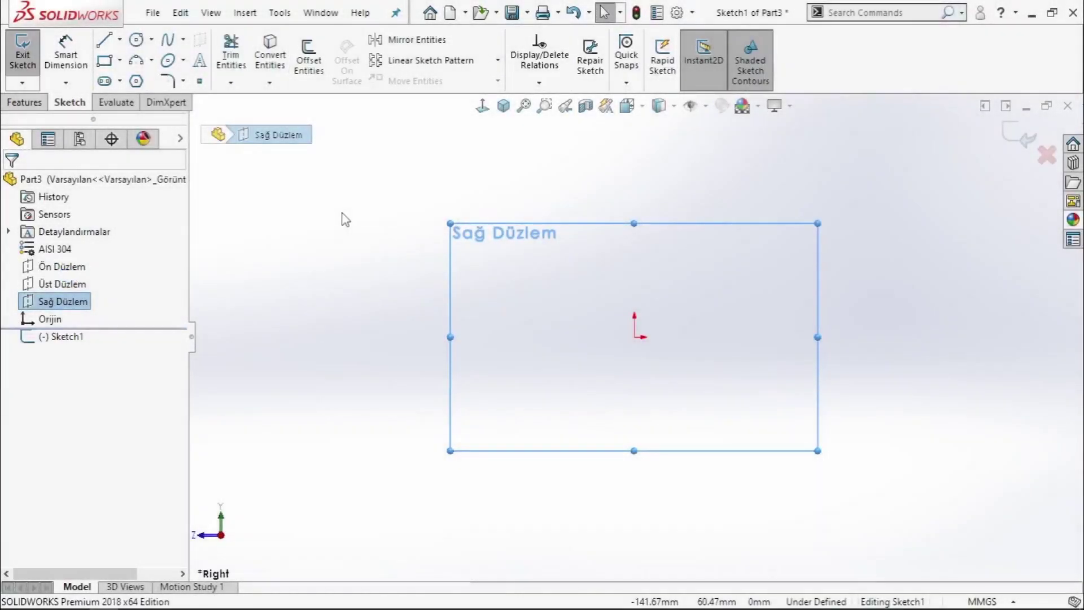
left_click(344, 219)
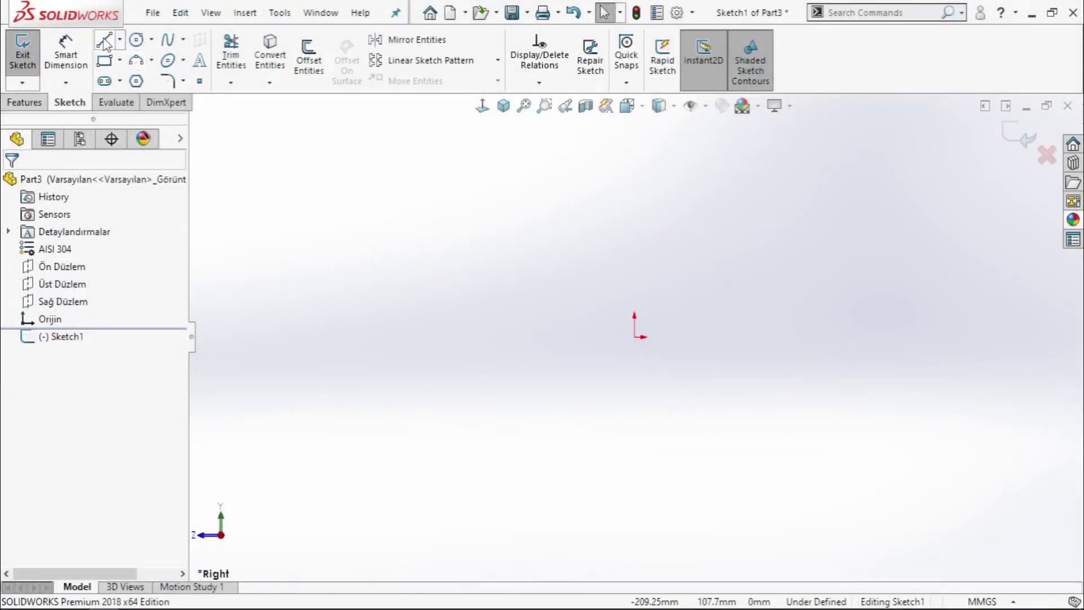
left_click(635, 337)
left_click(510, 225)
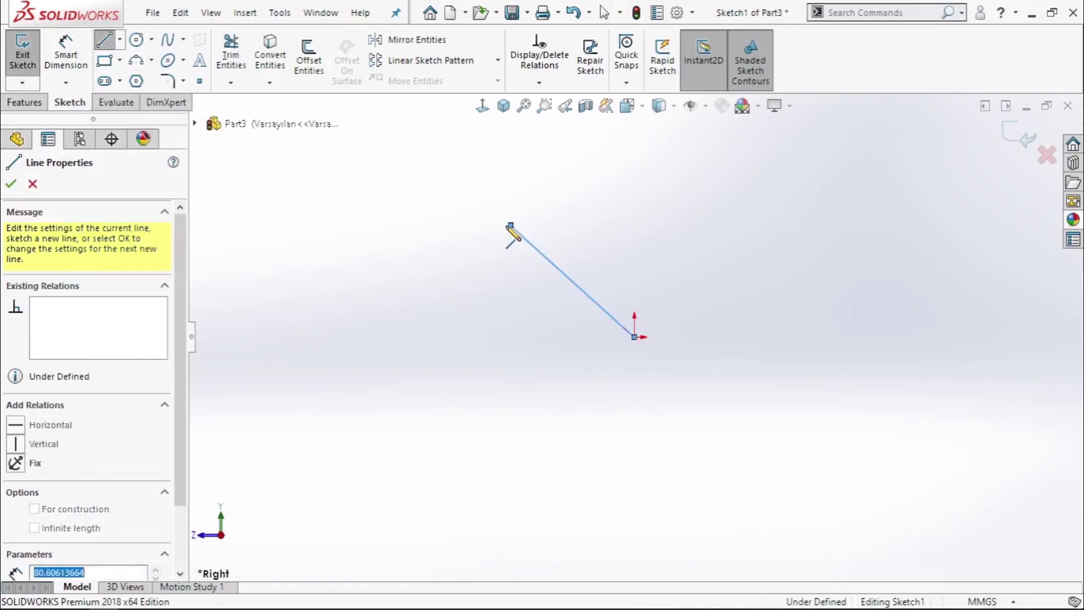
left_click(324, 264)
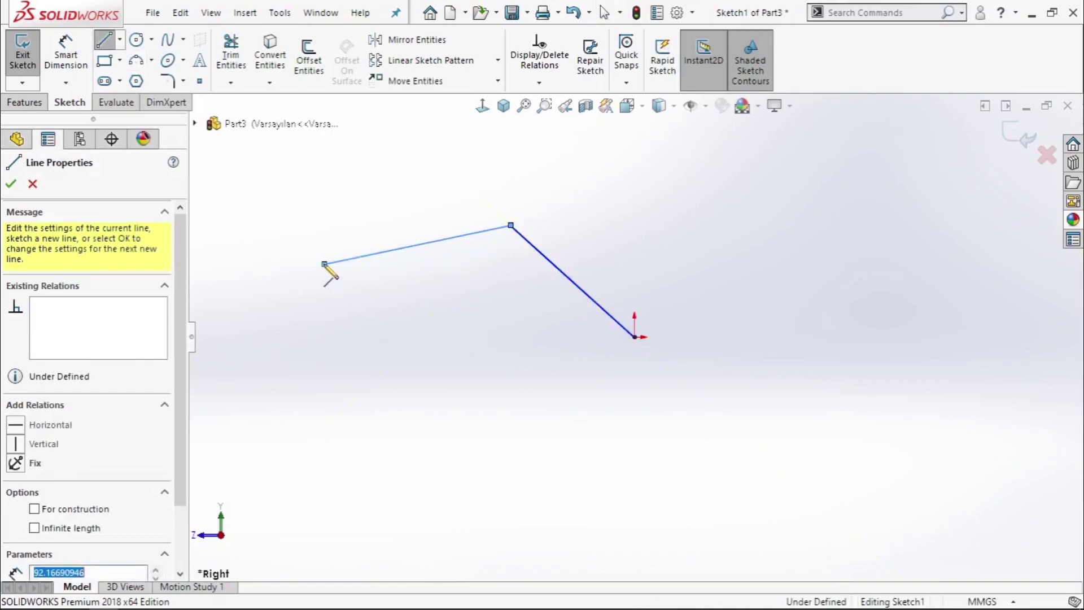
left_click(301, 214)
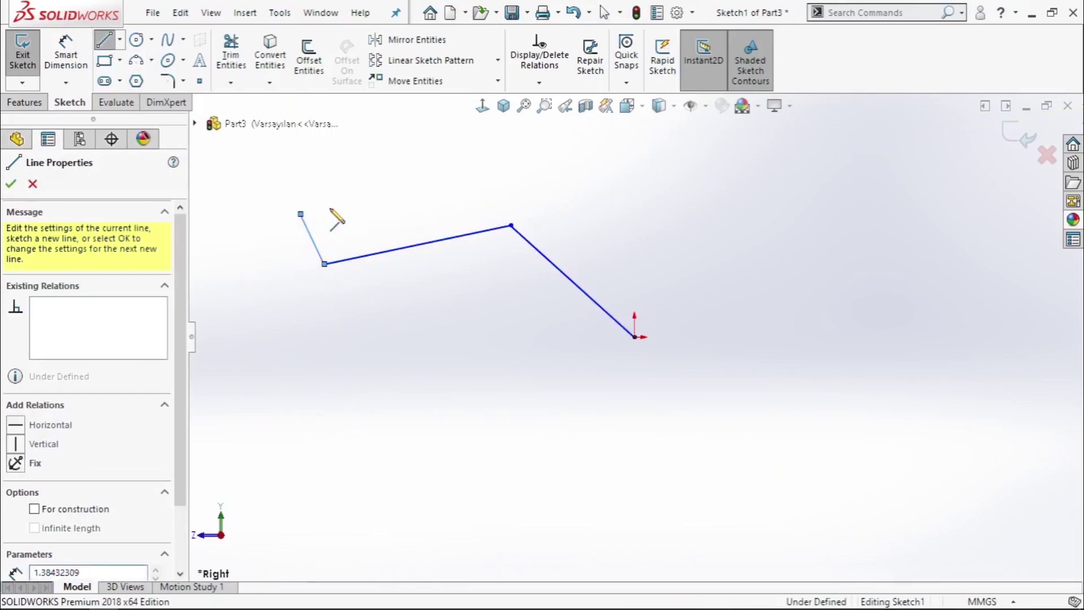
left_click(564, 128)
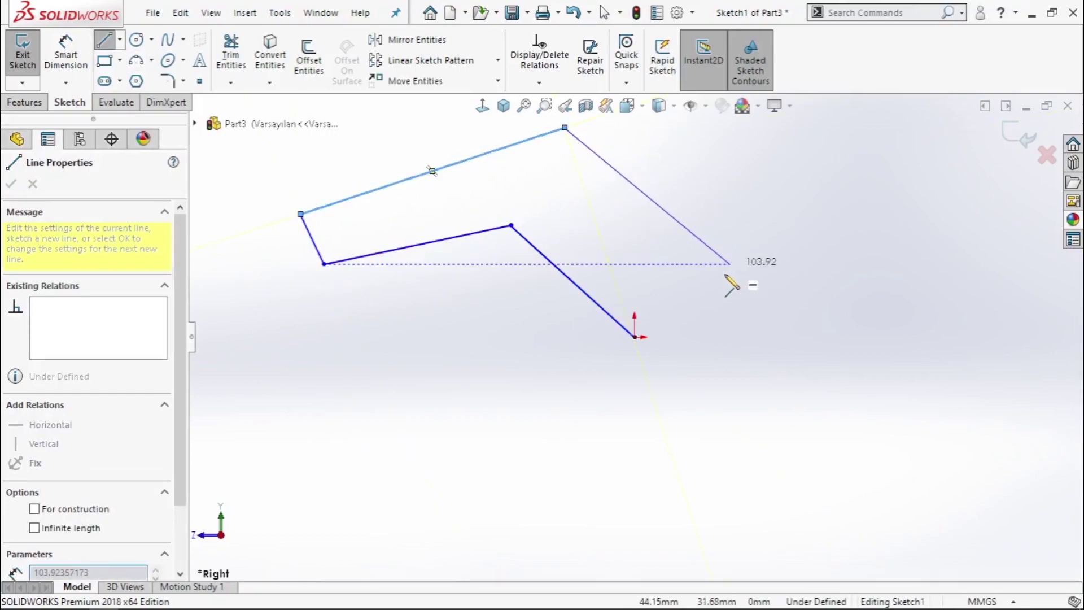
left_click(669, 287)
left_click(635, 337)
right_click(636, 339)
left_click(705, 380)
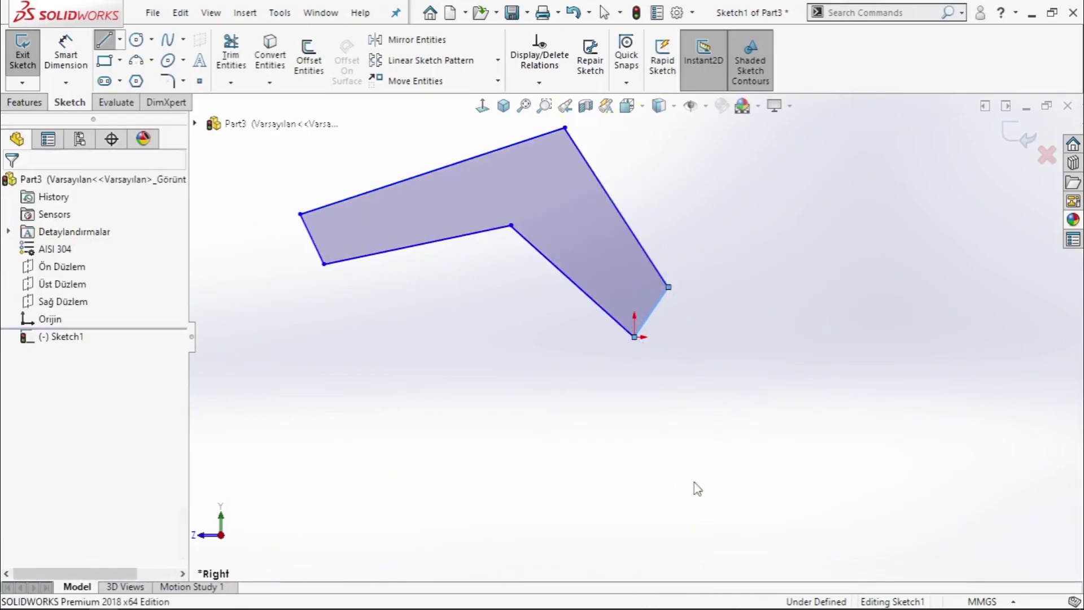
Add horizontal dimensions of 1700 (bend to origin) and 2700 (lower-left corner to bend).
left_click(569, 278)
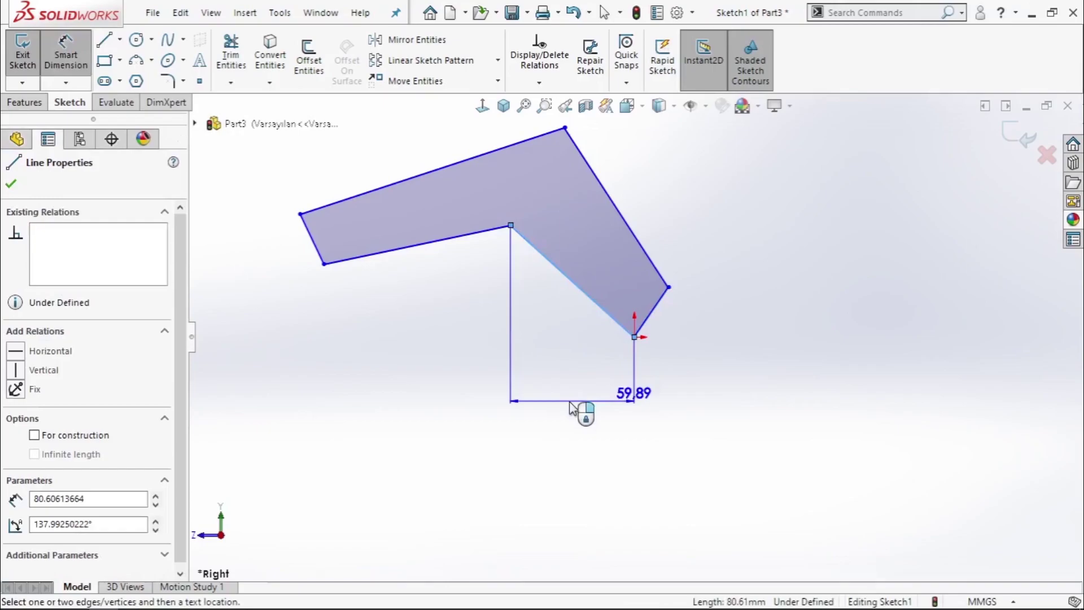
left_click(571, 408)
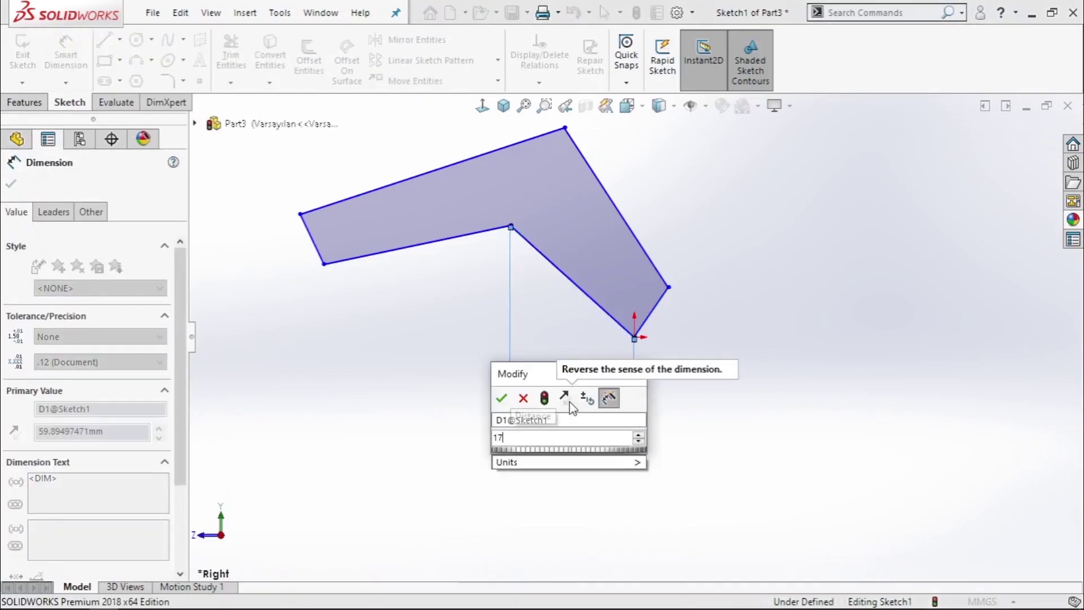
type("1700")
key("Return")
left_click(757, 310)
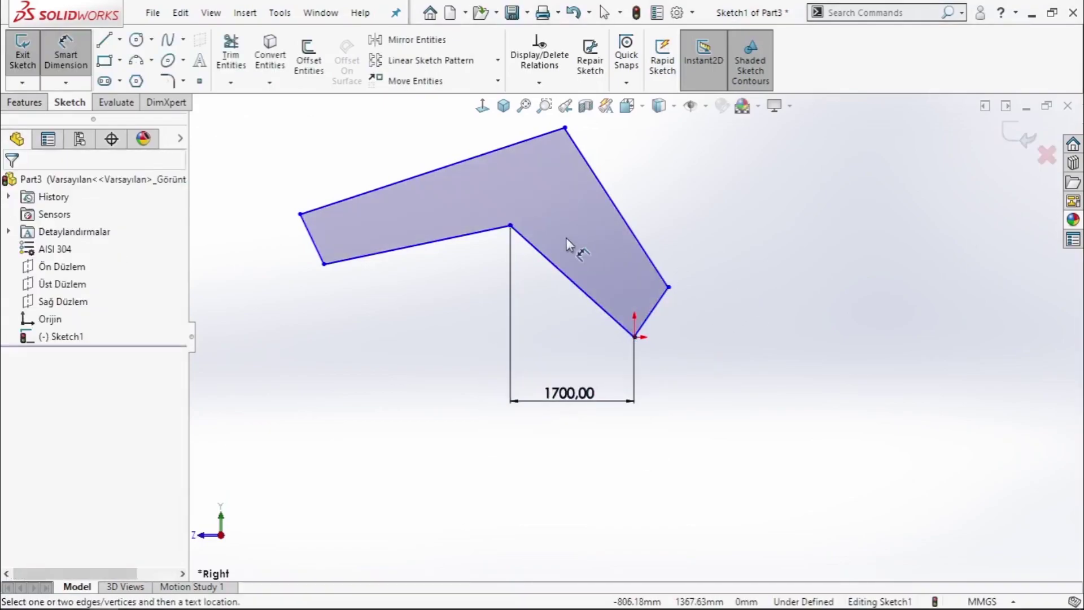
left_click(324, 264)
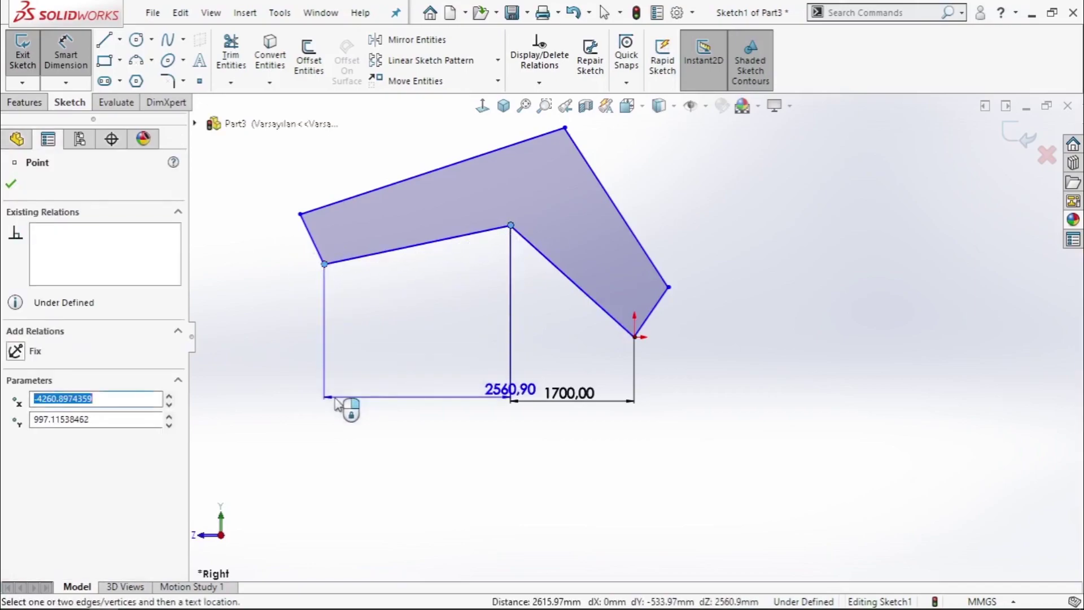
left_click(346, 405)
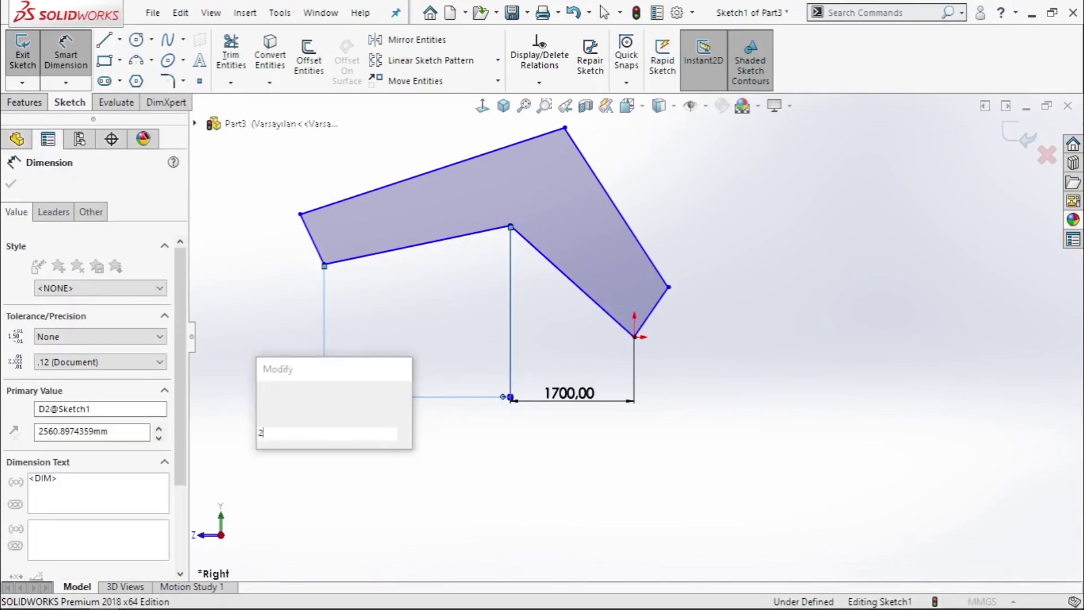
type("2700")
key("Return")
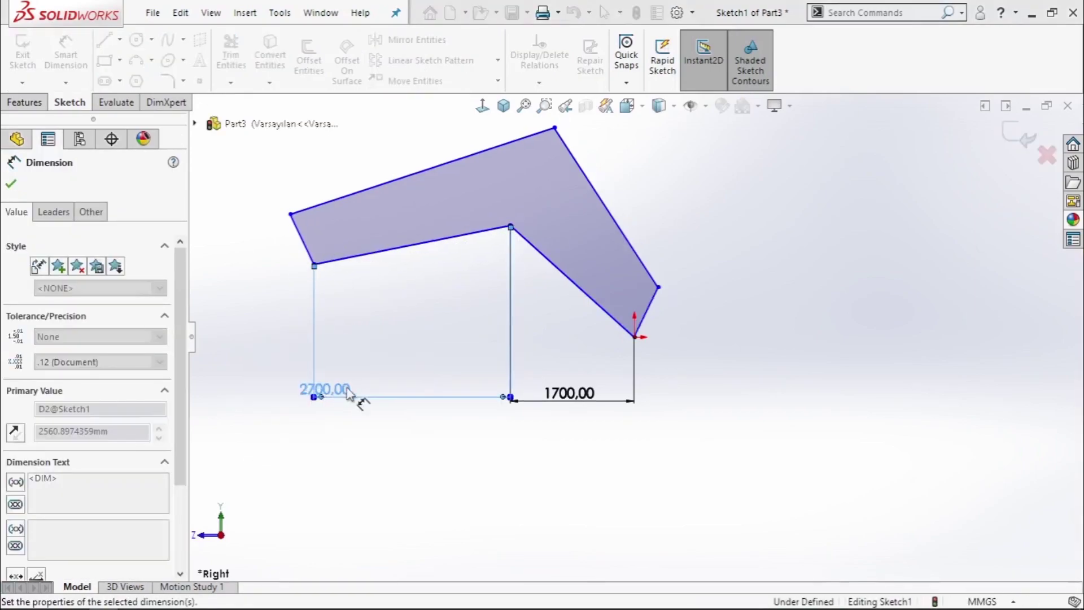
left_click(774, 271)
Dimension the vertical height from the bend corner to the origin as 900.
left_click(510, 225)
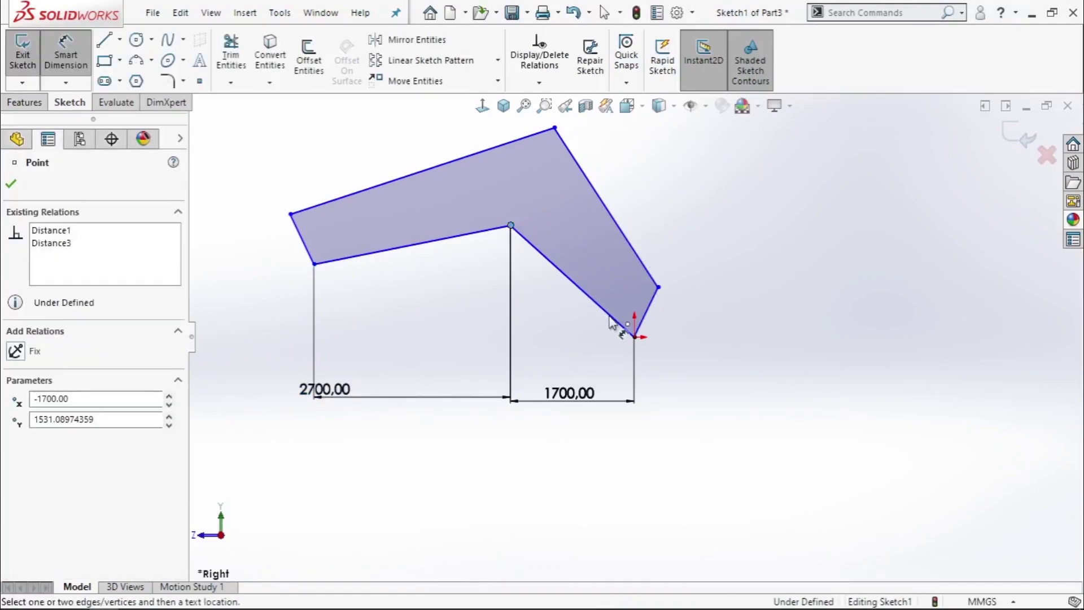
left_click(636, 338)
left_click(856, 307)
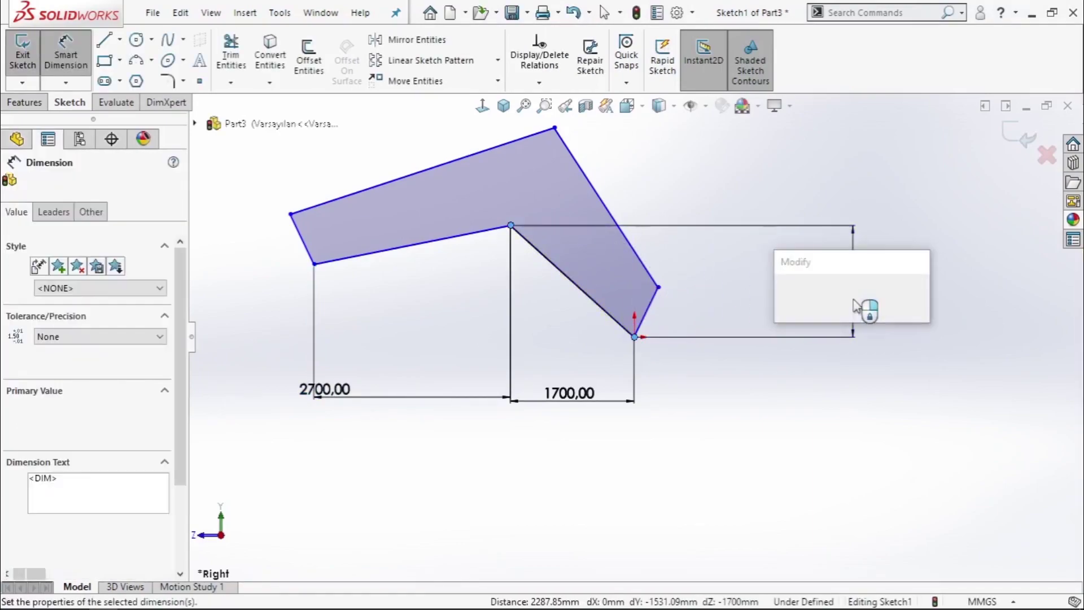
type("900")
key("Return")
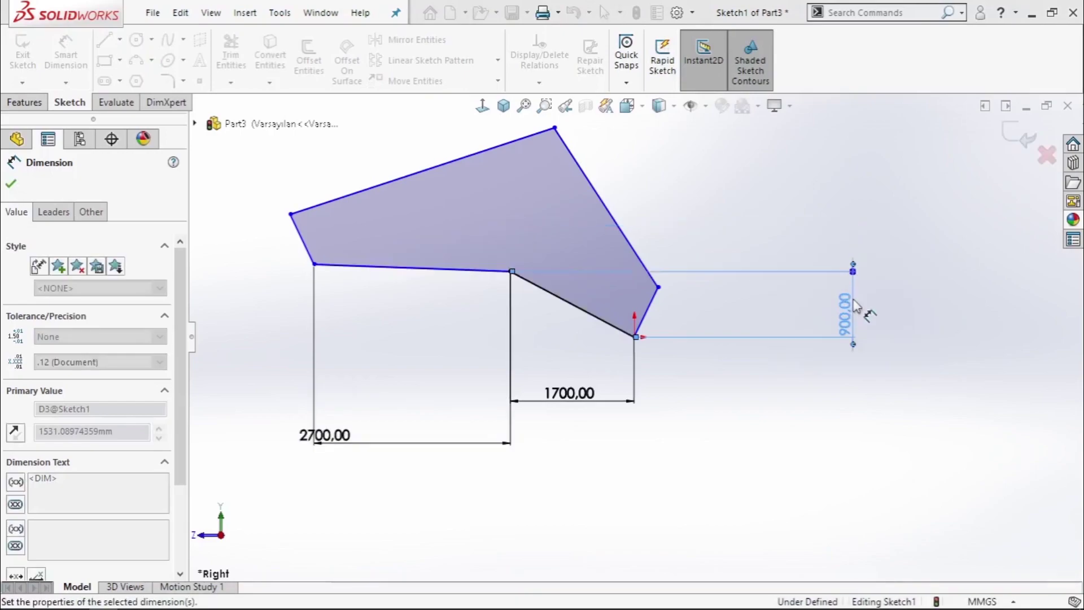
left_click(926, 308)
scroll(505, 273, "up", 3)
scroll(505, 273, "down", 4)
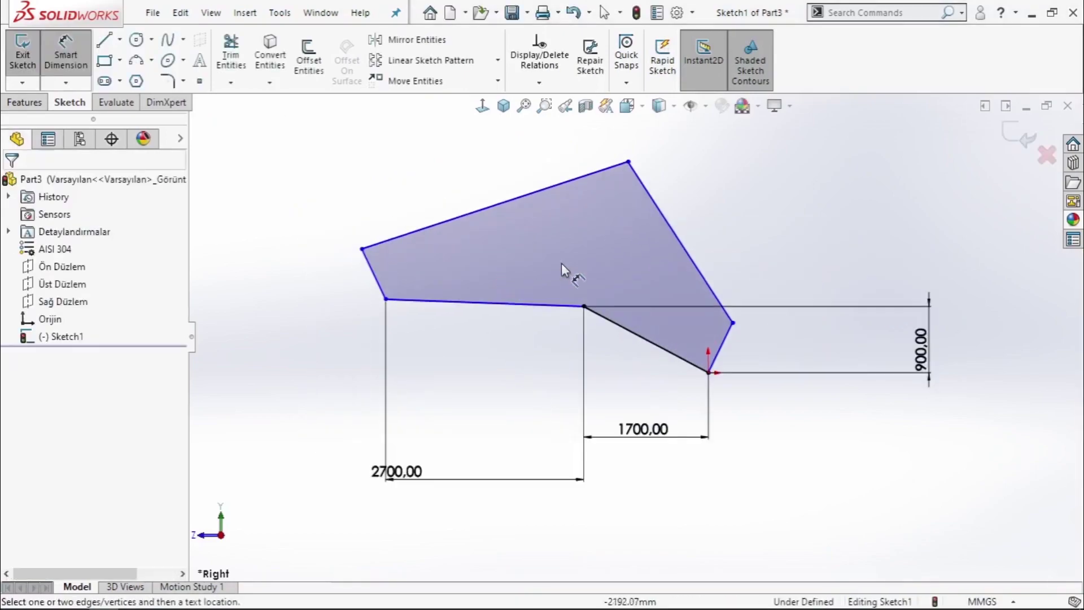
right_click(789, 204)
Move the lower-left corner down and dimension its vertical offset as 200.
left_click(818, 249)
left_click_drag(385, 300, 386, 333)
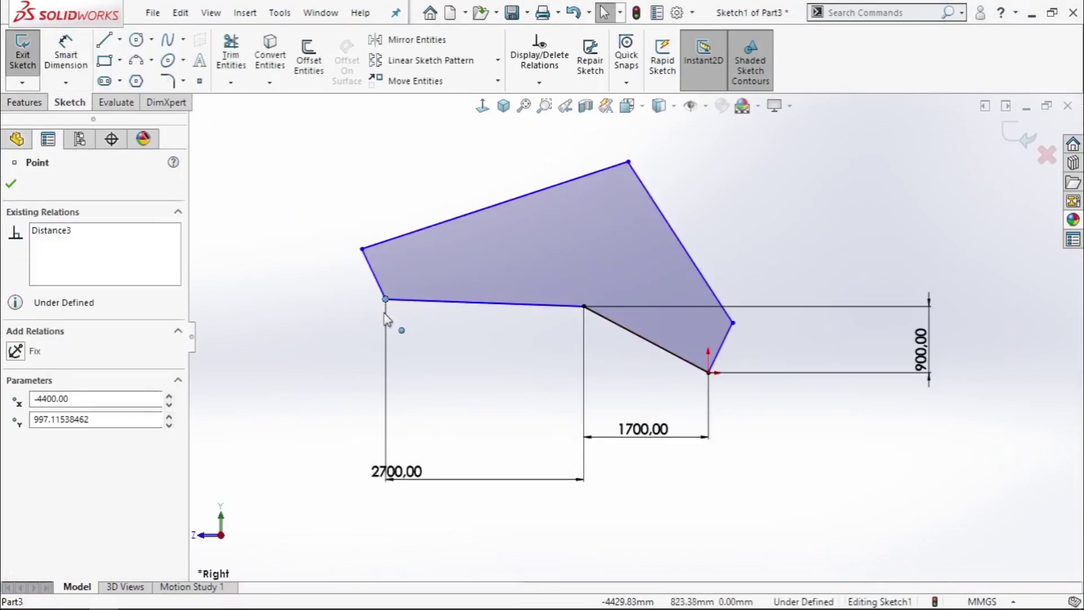
right_click_drag(308, 314, 291, 197)
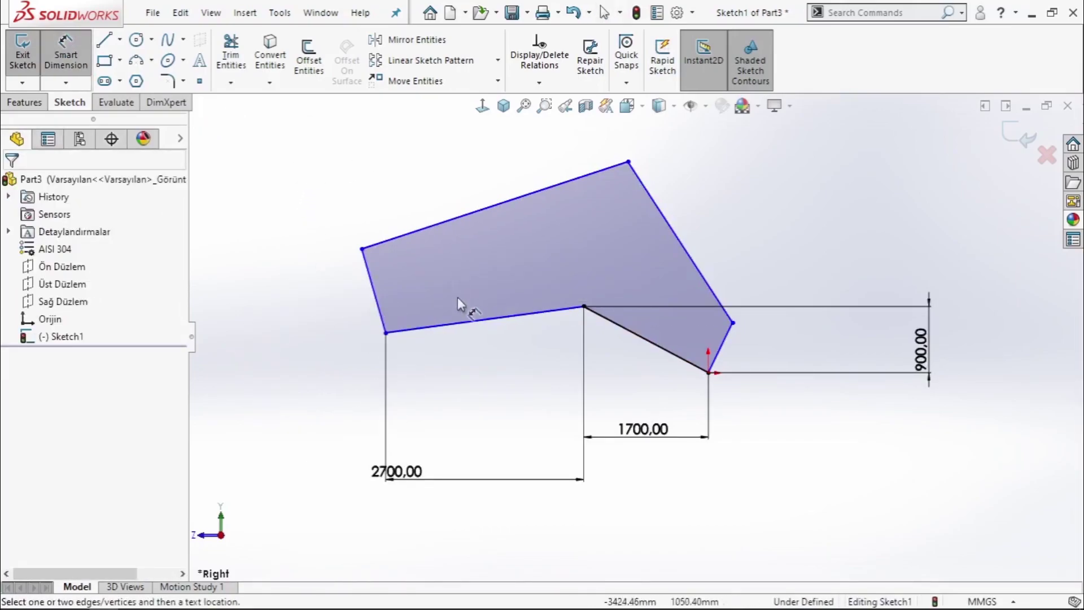
left_click(463, 327)
left_click(293, 337)
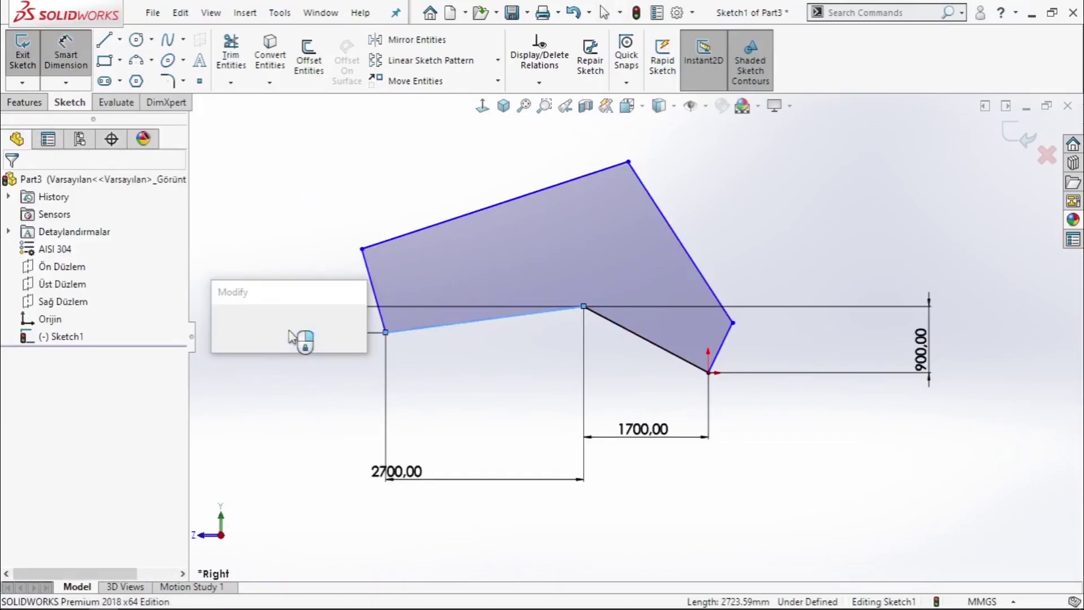
type("200")
key("Return")
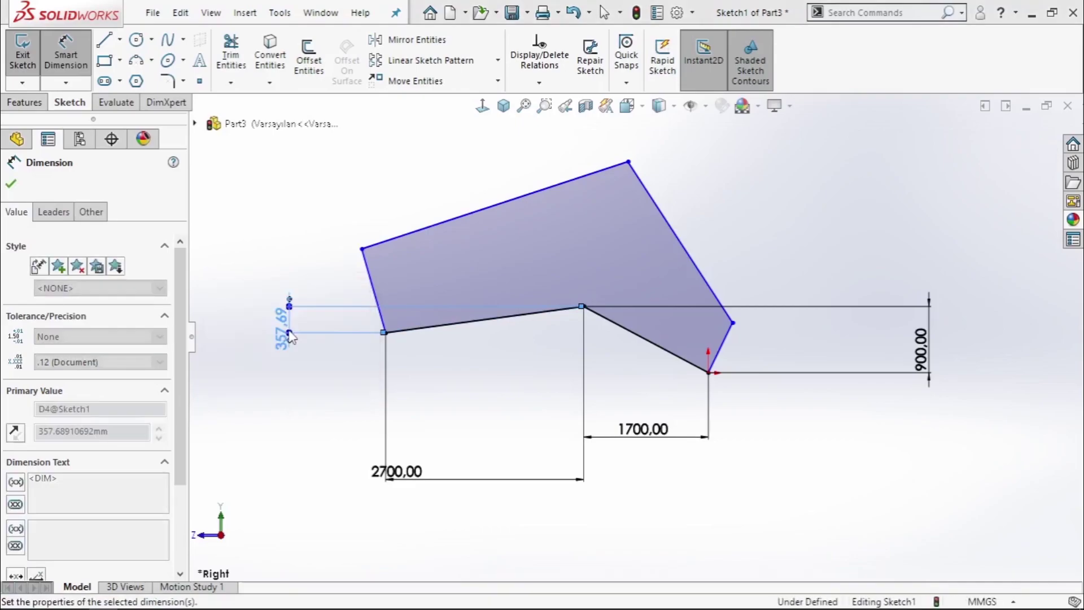
left_click(331, 230)
Dimension the short left end edge to a length of 400.
left_click(370, 282)
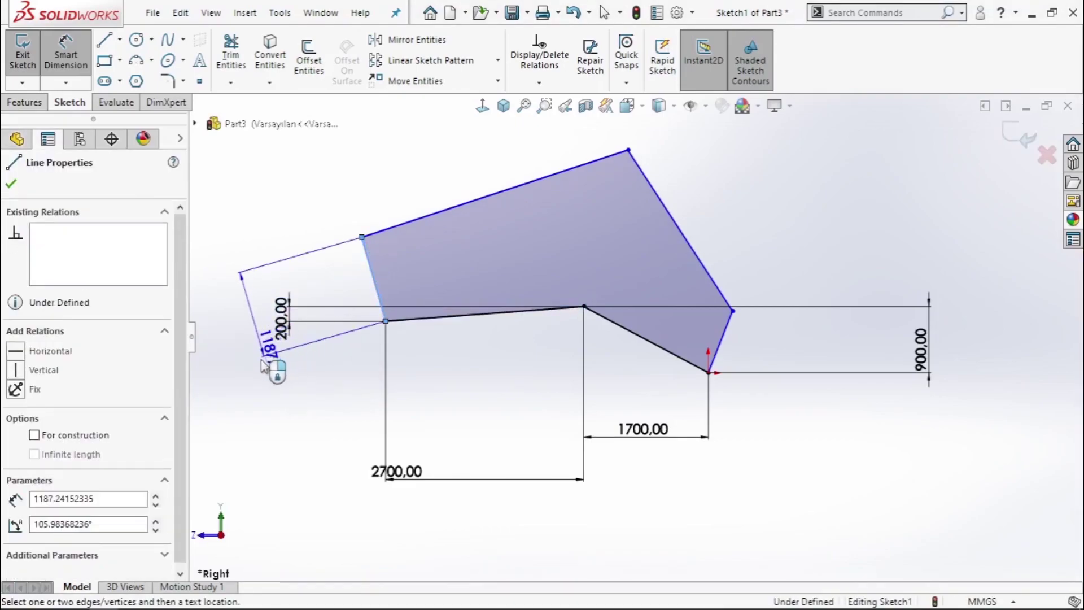
left_click(238, 376)
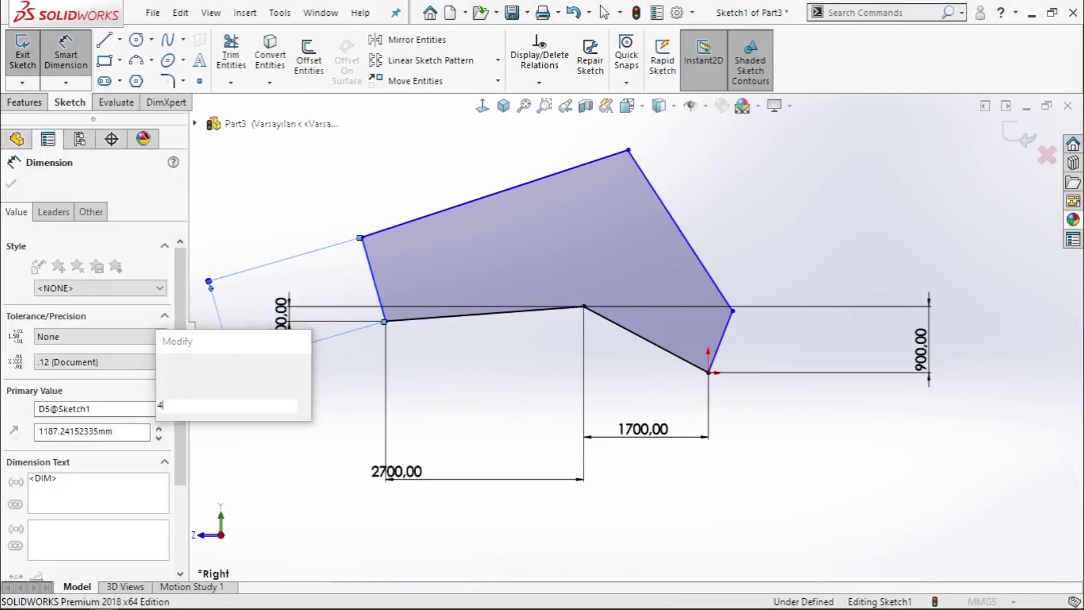
type("400")
key("Return")
left_click(405, 222)
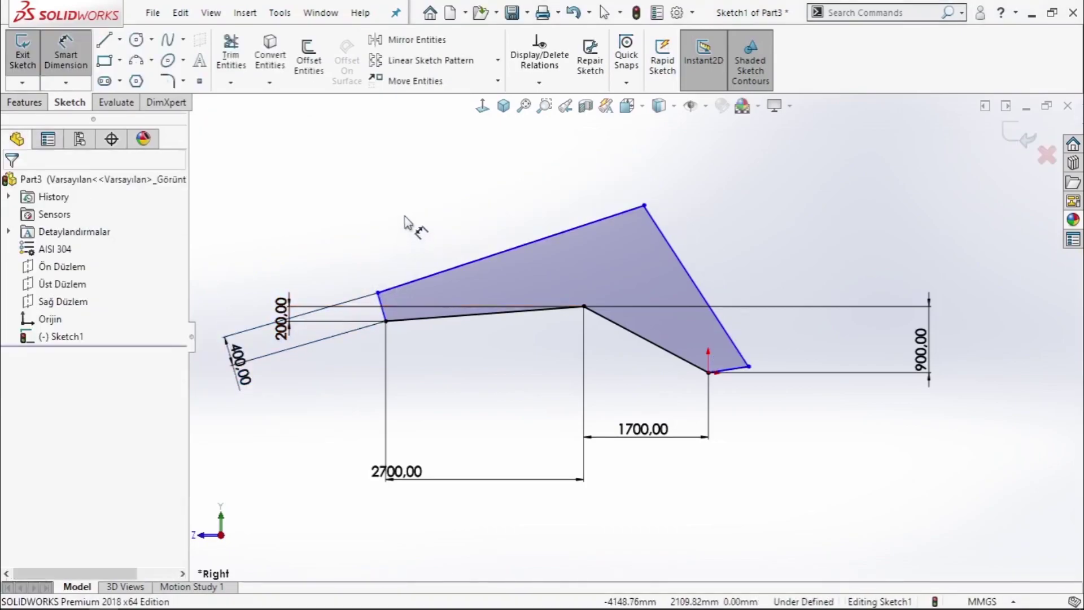
Try a dimension on the right outer edge, then delete the resulting 2190.38 dimension.
left_click(674, 247)
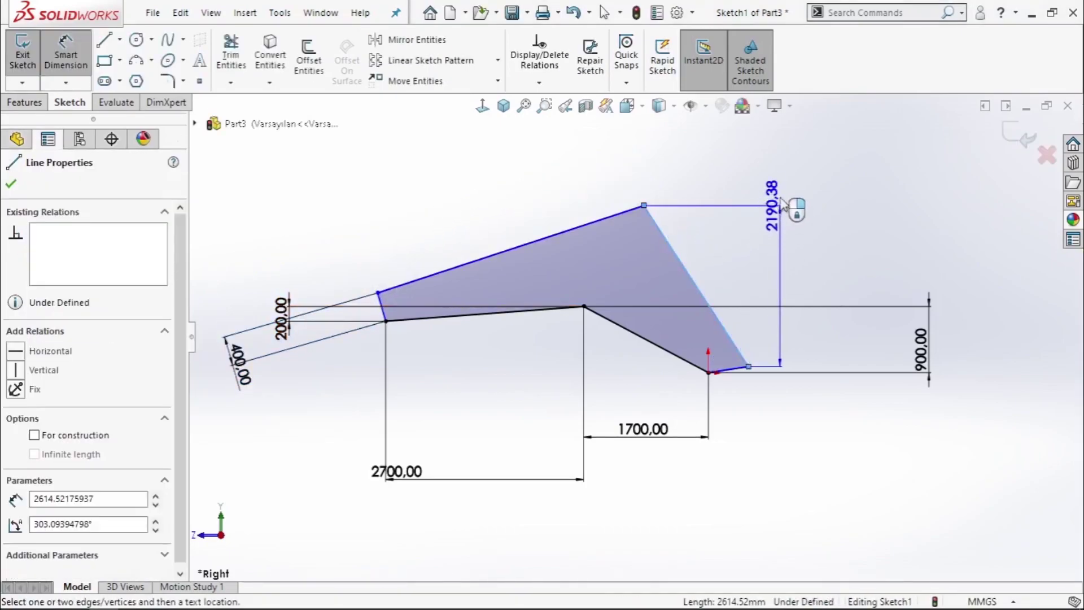
left_click(757, 215)
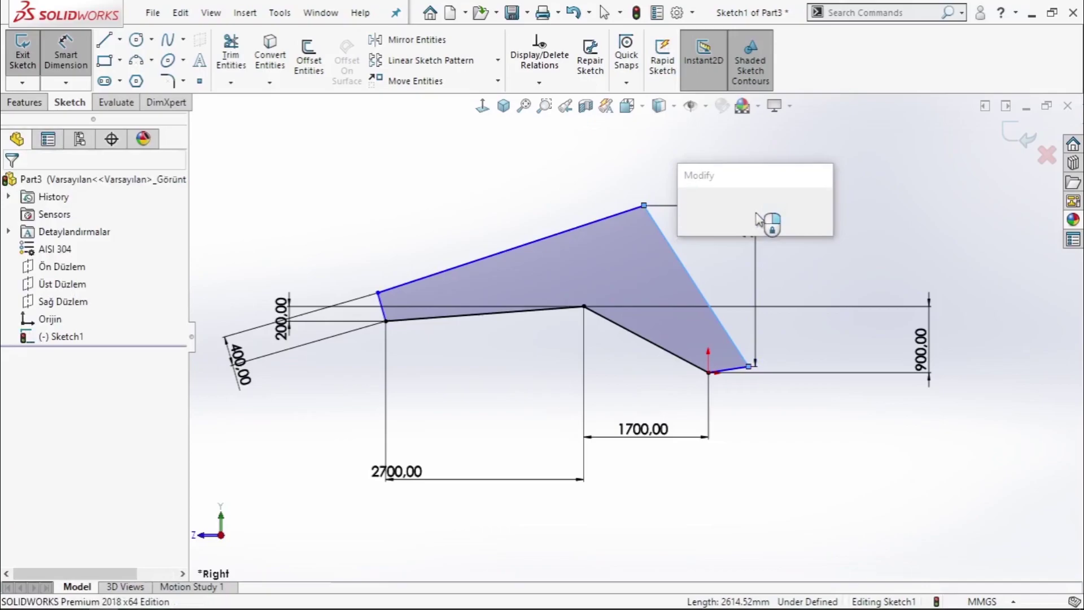
left_click(709, 210)
right_click(881, 212)
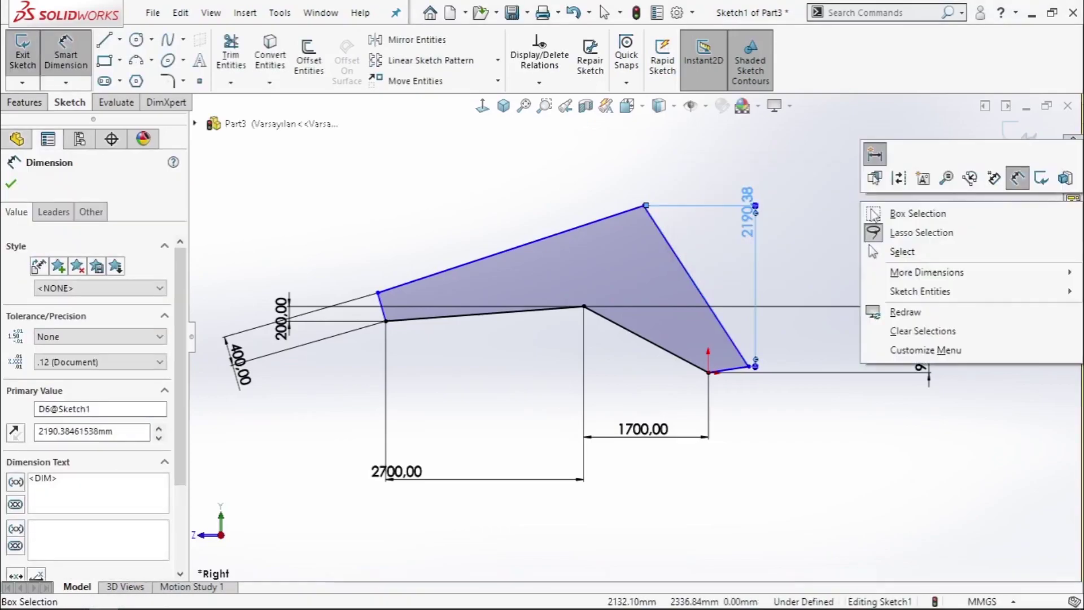
key("Escape")
key("Escape")
left_click(748, 210)
right_click(762, 218)
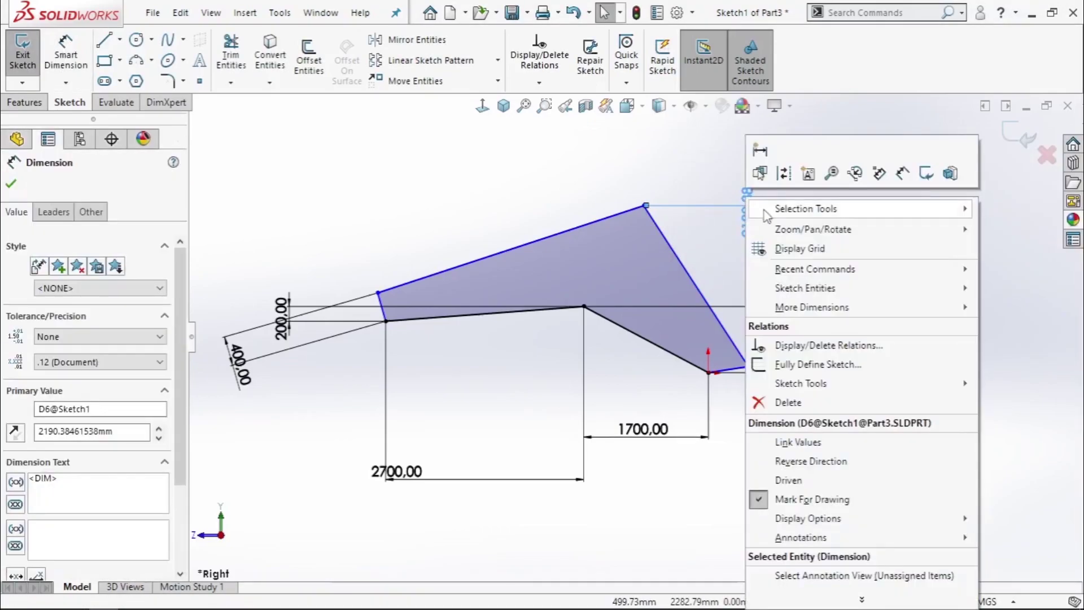
left_click(785, 402)
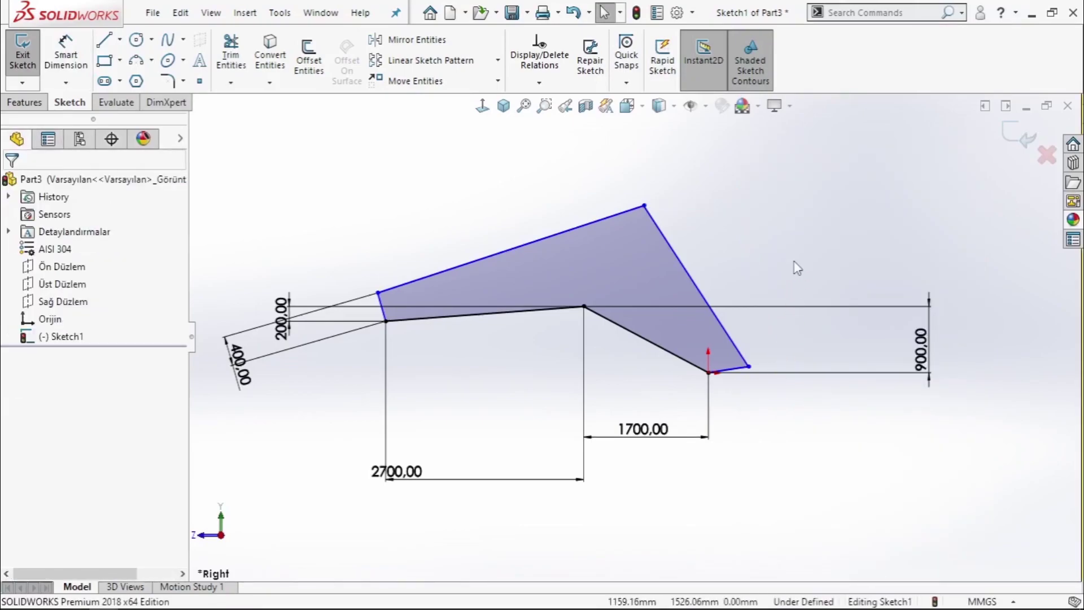
right_click_drag(796, 267, 788, 215)
Add a 200 offset at the top corner and a 1000 vertical height dimension.
left_click(585, 305)
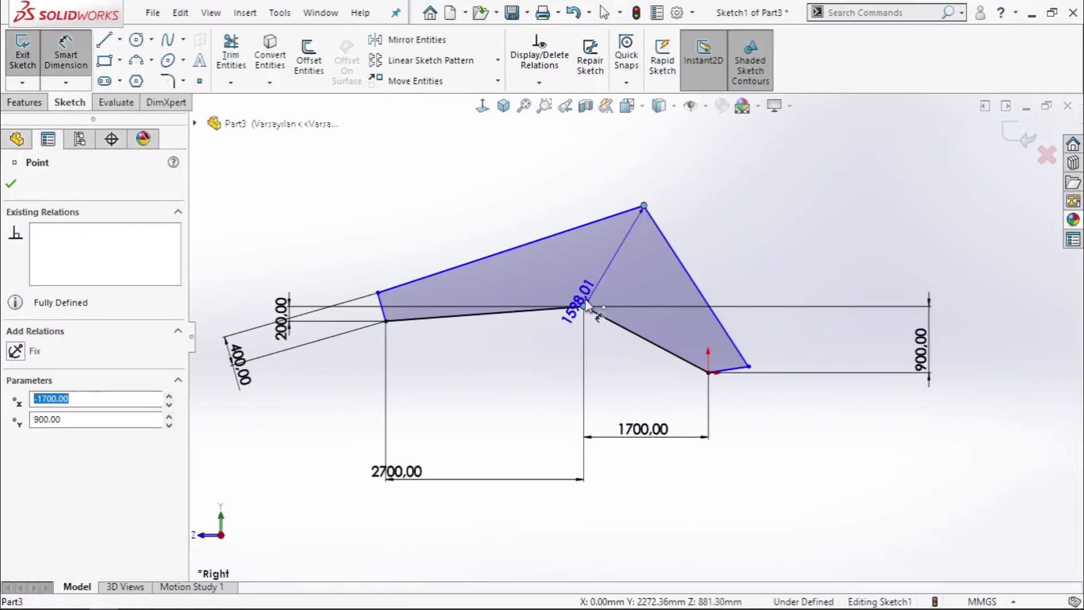
left_click(606, 175)
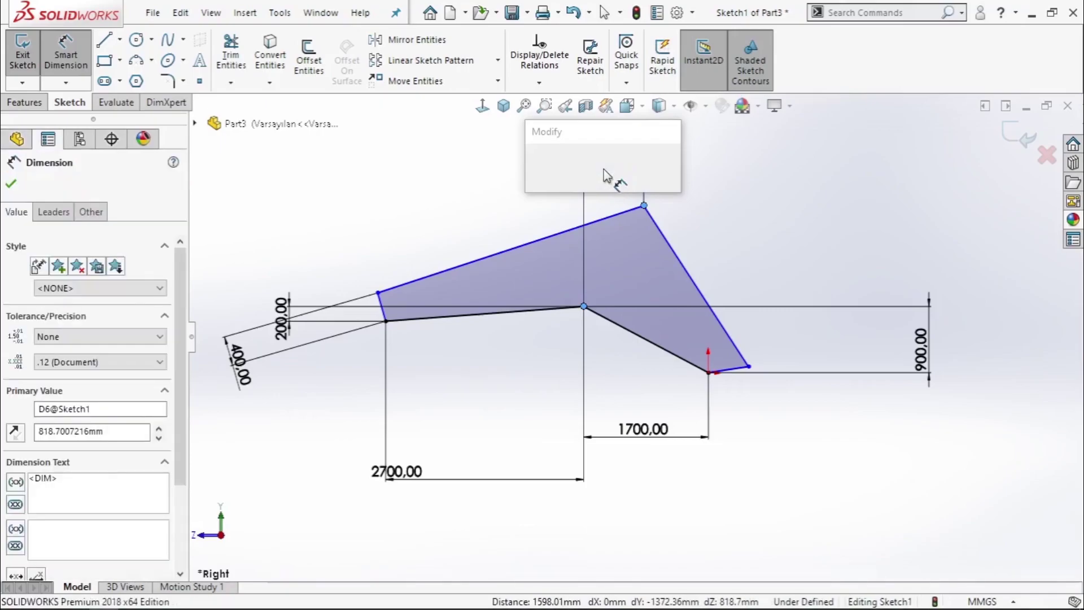
type("200")
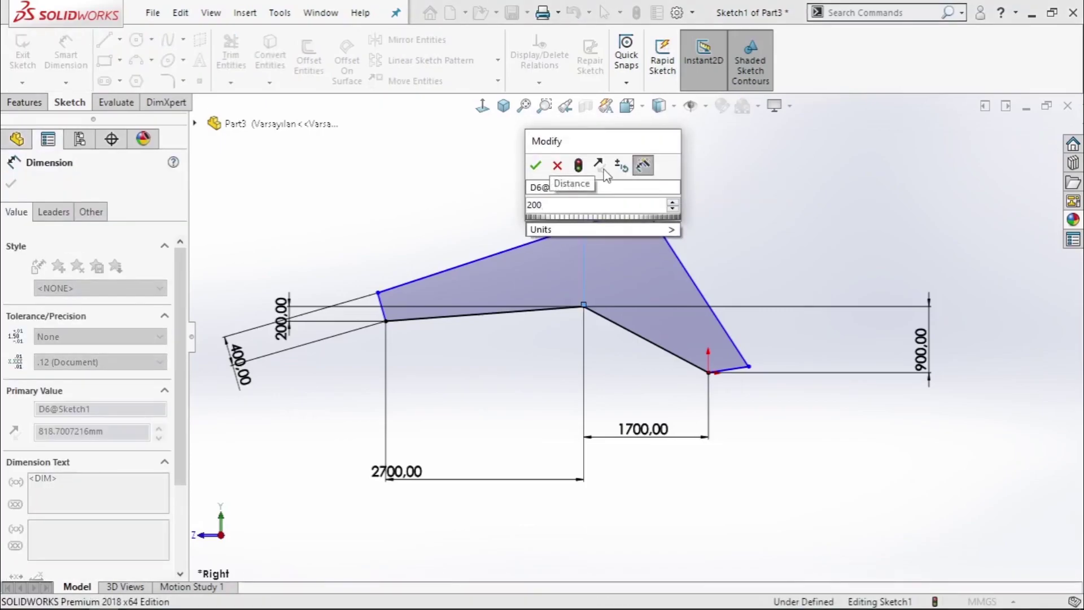
key("Return")
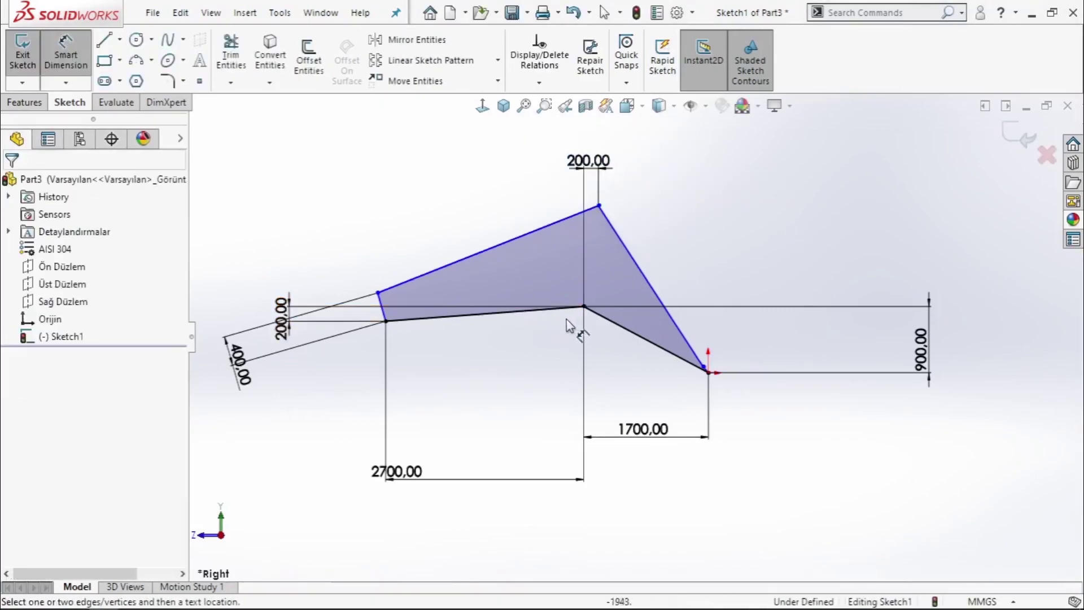
left_click(599, 206)
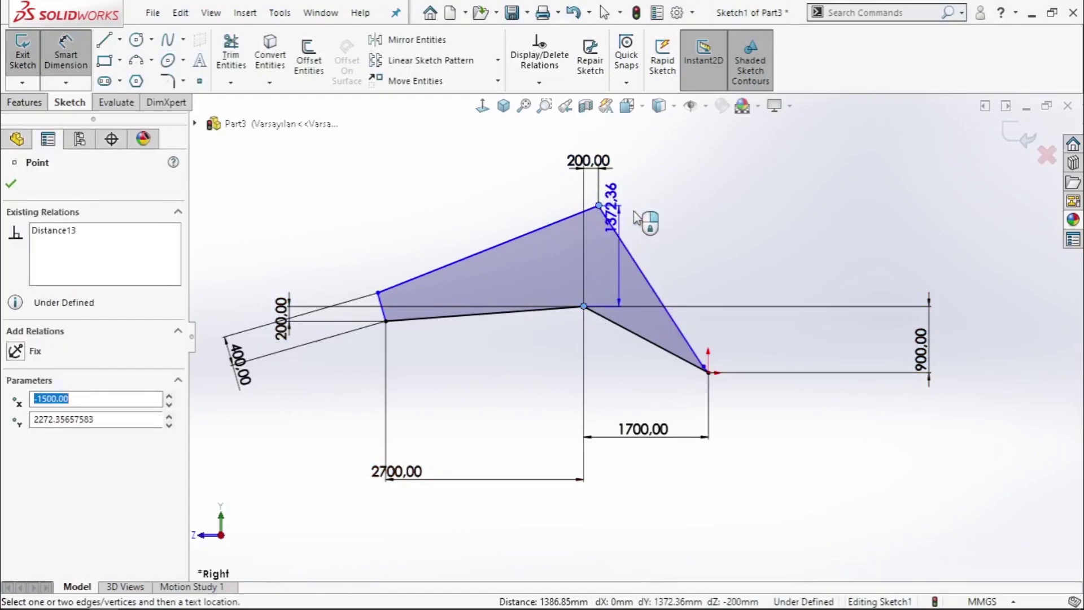
left_click(740, 226)
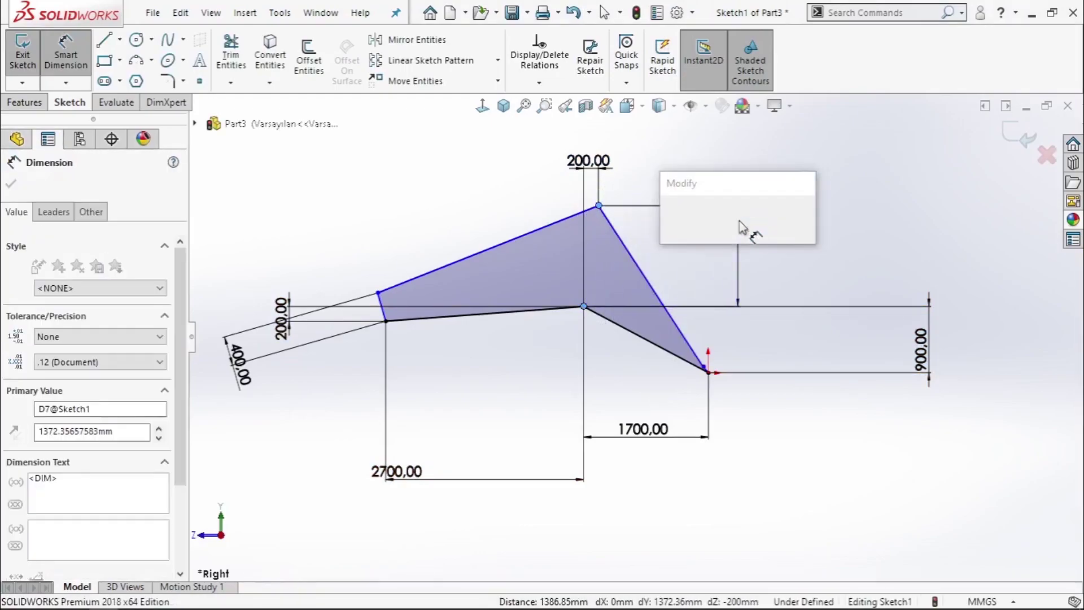
type("1000")
key("Return")
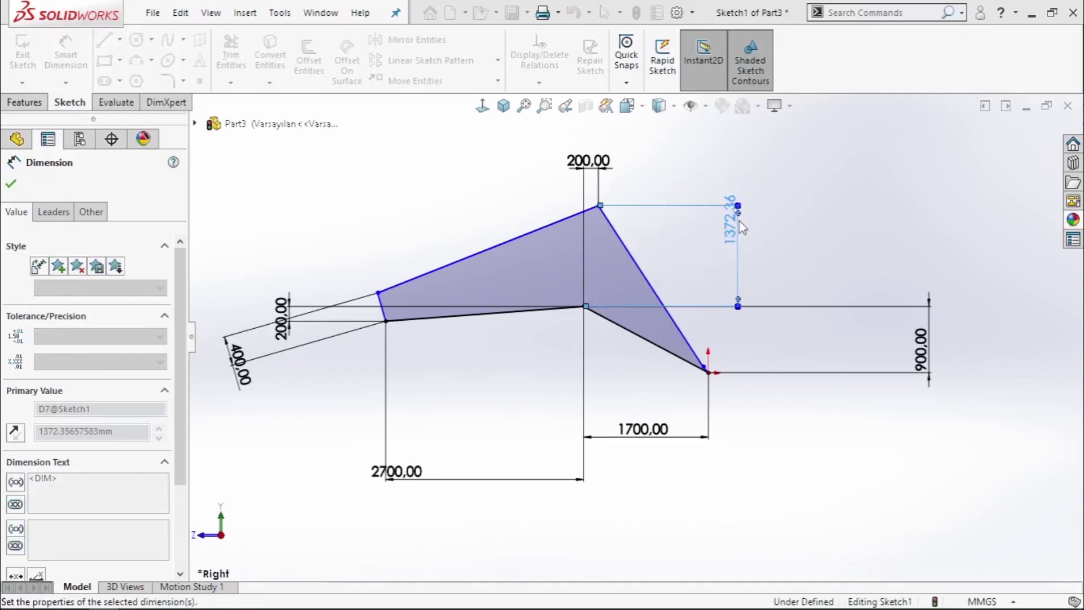
Dimension the slanted right edge with a 2350 length.
left_click(670, 276)
left_click(780, 210)
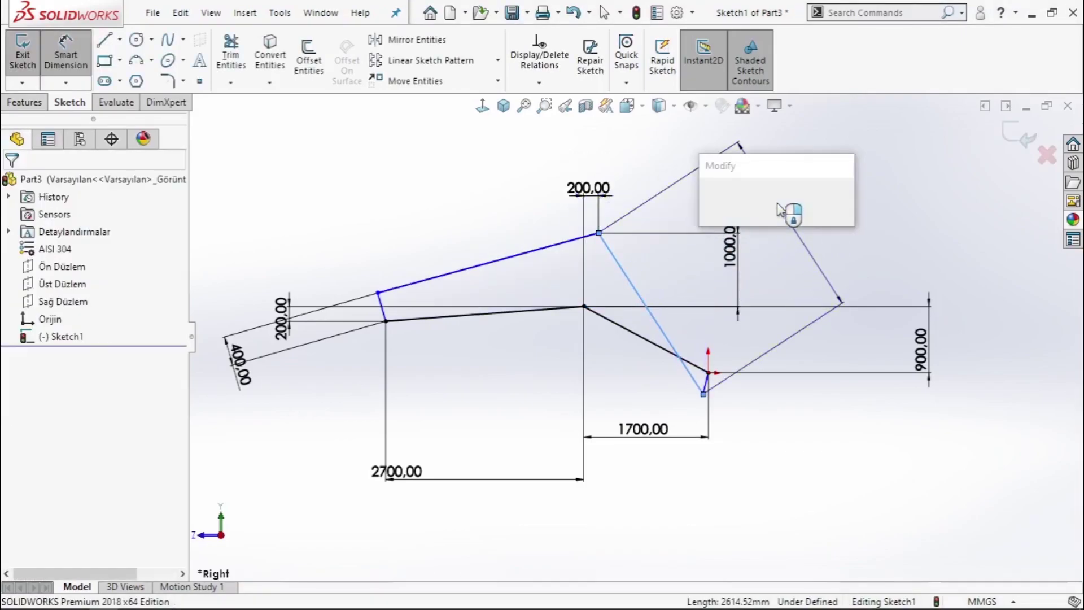
type("20")
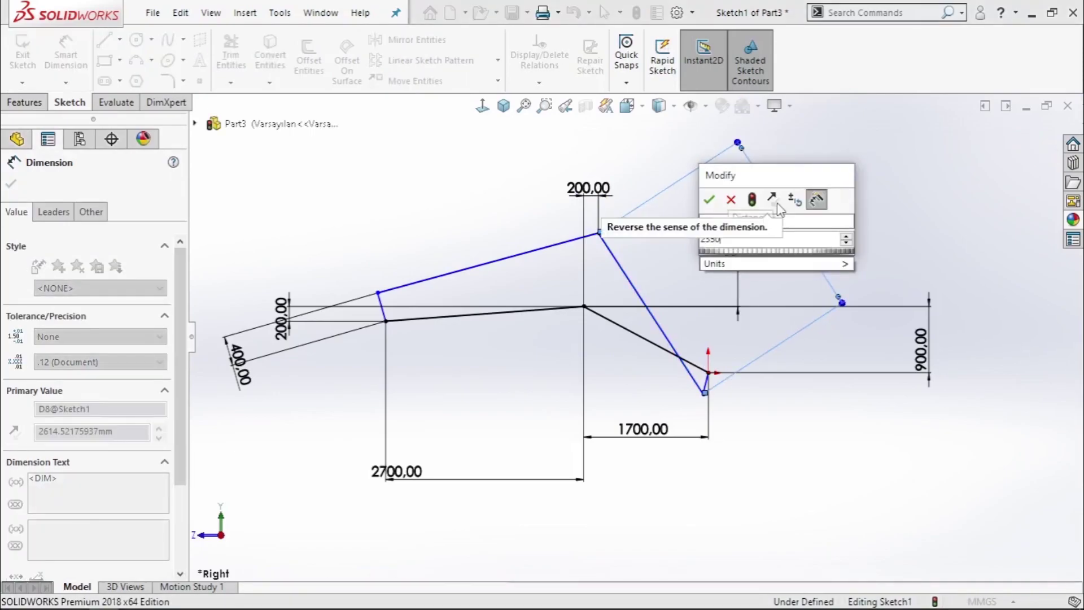
key("Escape")
right_click(847, 213)
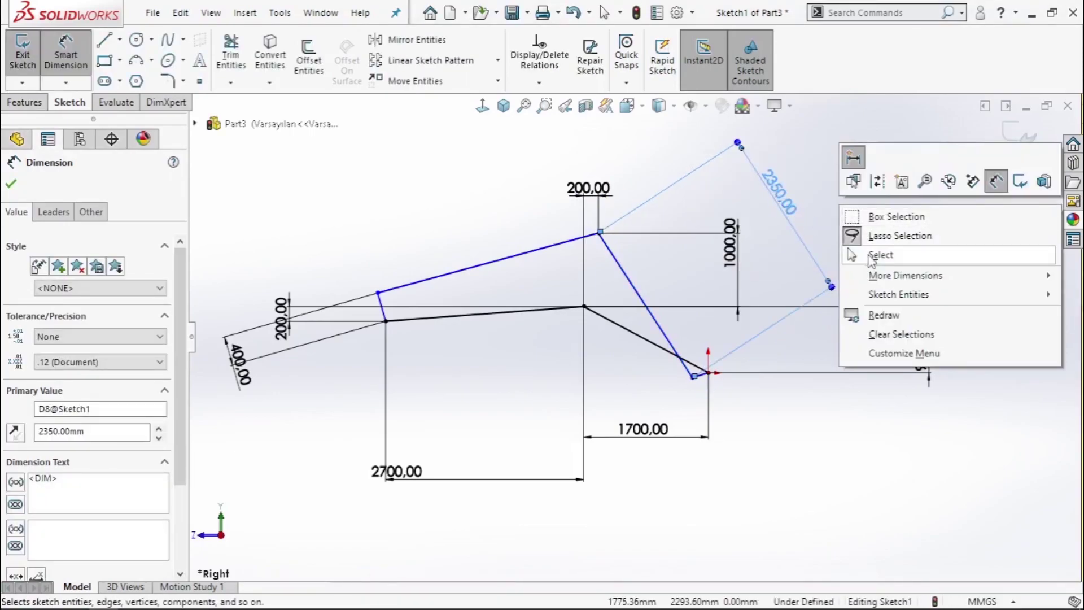
left_click(881, 254)
scroll(656, 307, "down", 3)
key("Escape")
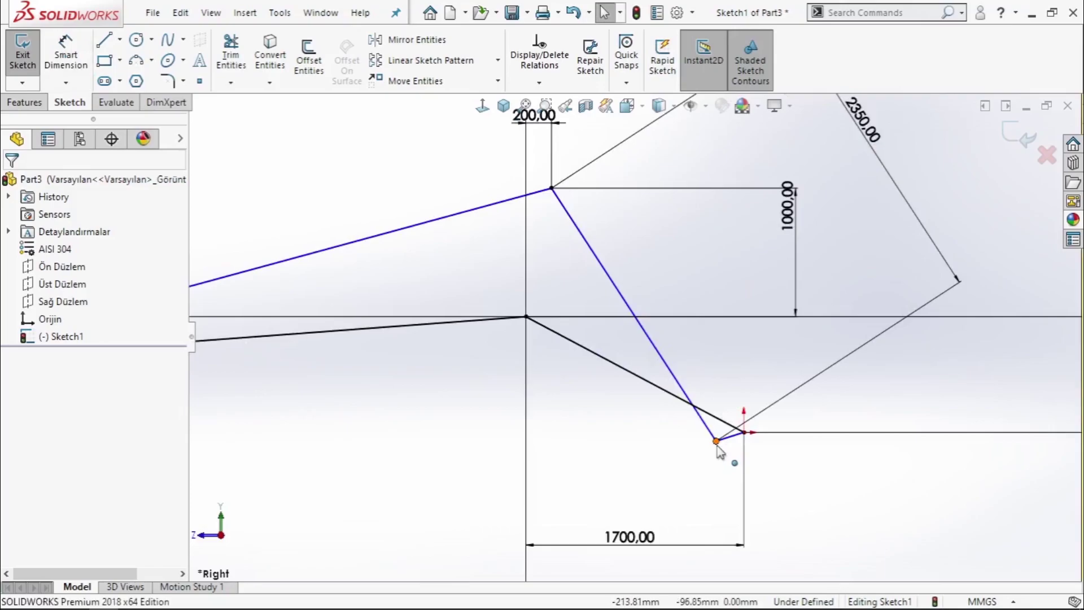
Pull the loose endpoint up to close the profile and dimension the end width as 350.
left_click_drag(716, 441, 775, 389)
left_click(874, 443)
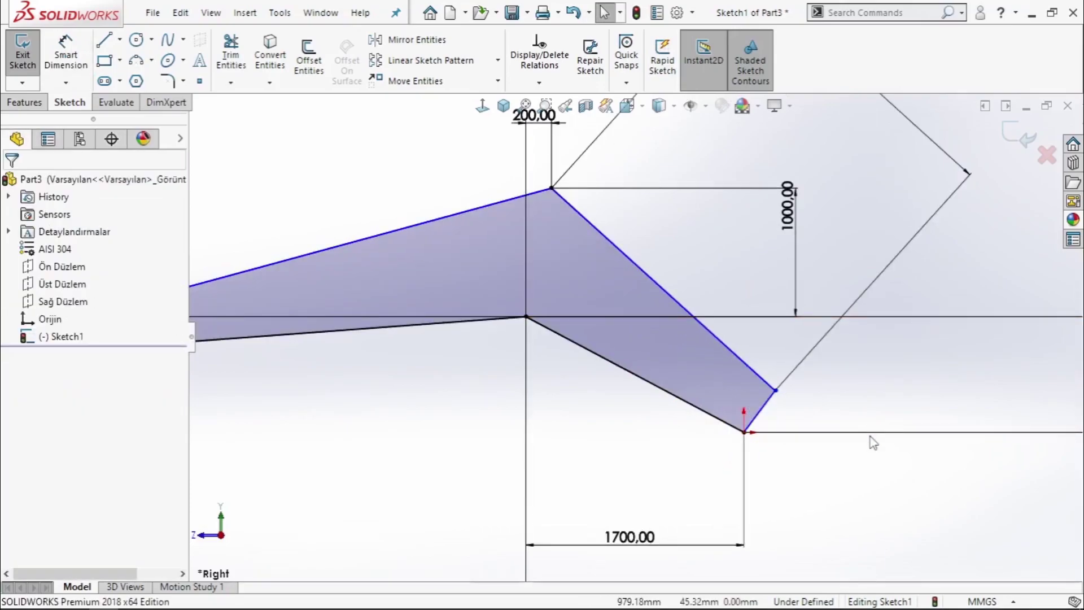
right_click_drag(874, 443, 852, 314)
left_click(783, 416)
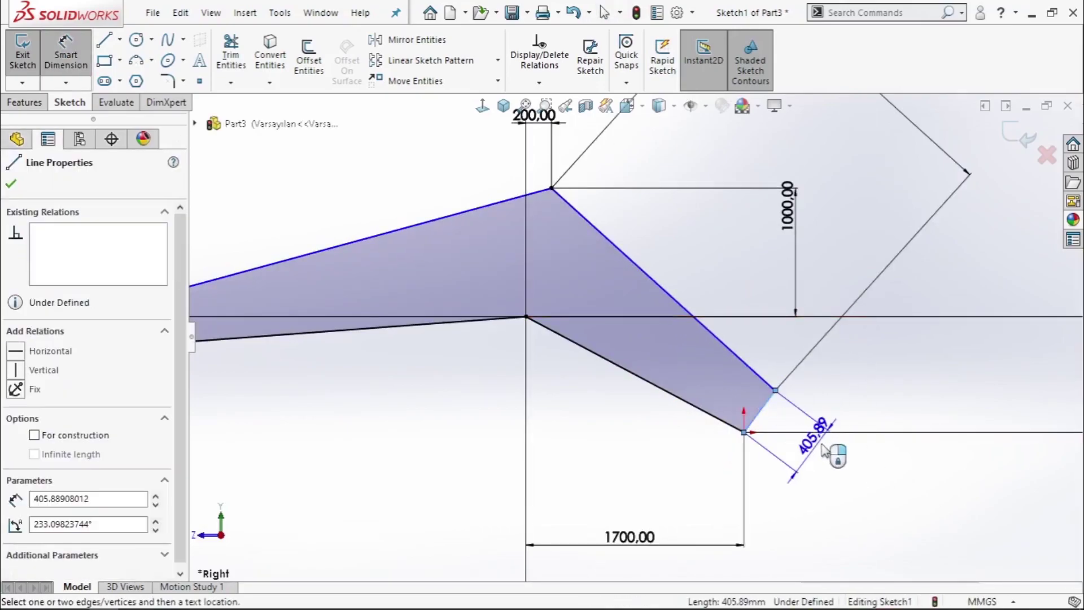
left_click(831, 459)
type("350")
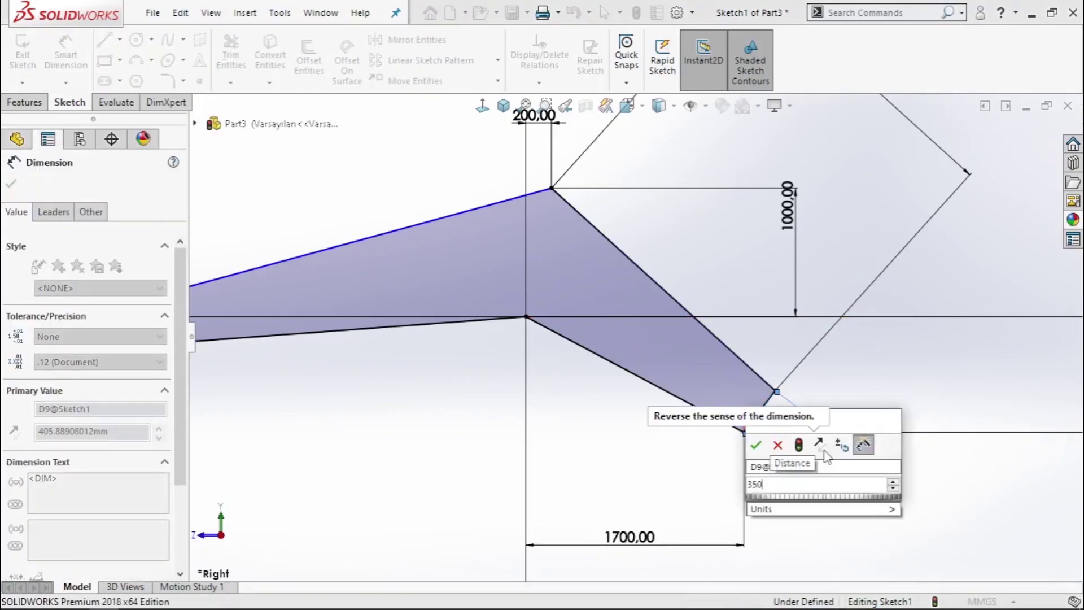
key("Return")
key("Escape")
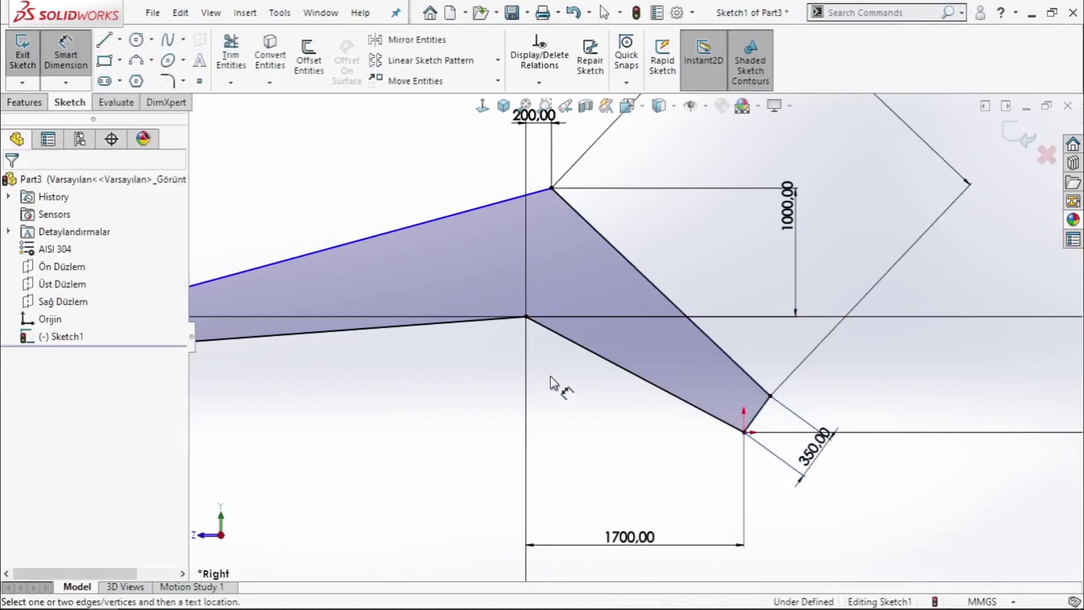
scroll(412, 293, "up", 5)
scroll(402, 338, "down", 5)
scroll(394, 363, "down", 3)
Set the angle between the left end edge and the bottom line to 95.38°.
left_click(394, 364)
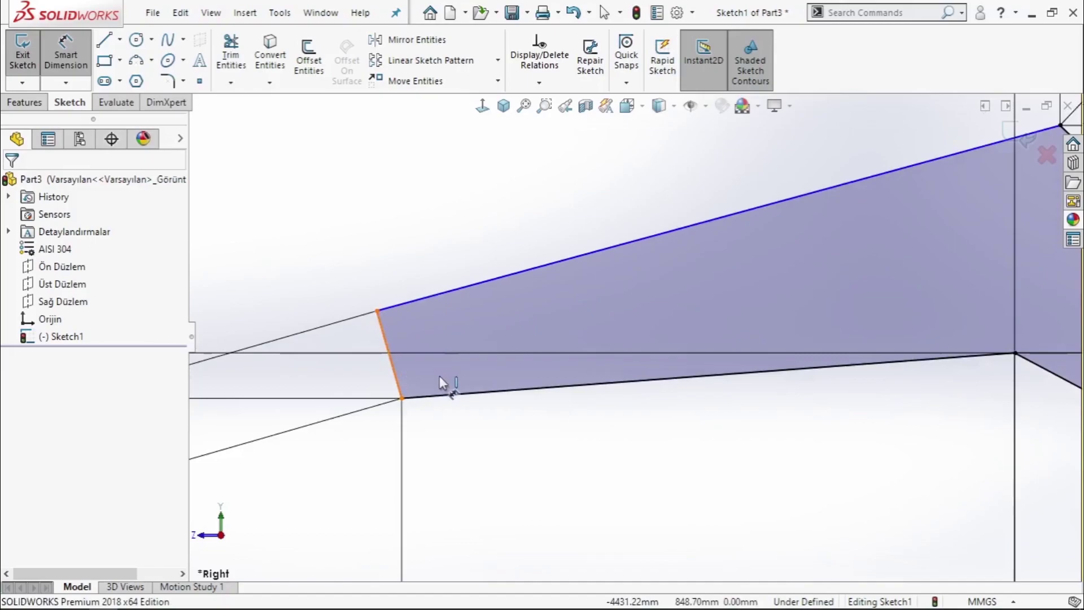
left_click(443, 394)
left_click(434, 380)
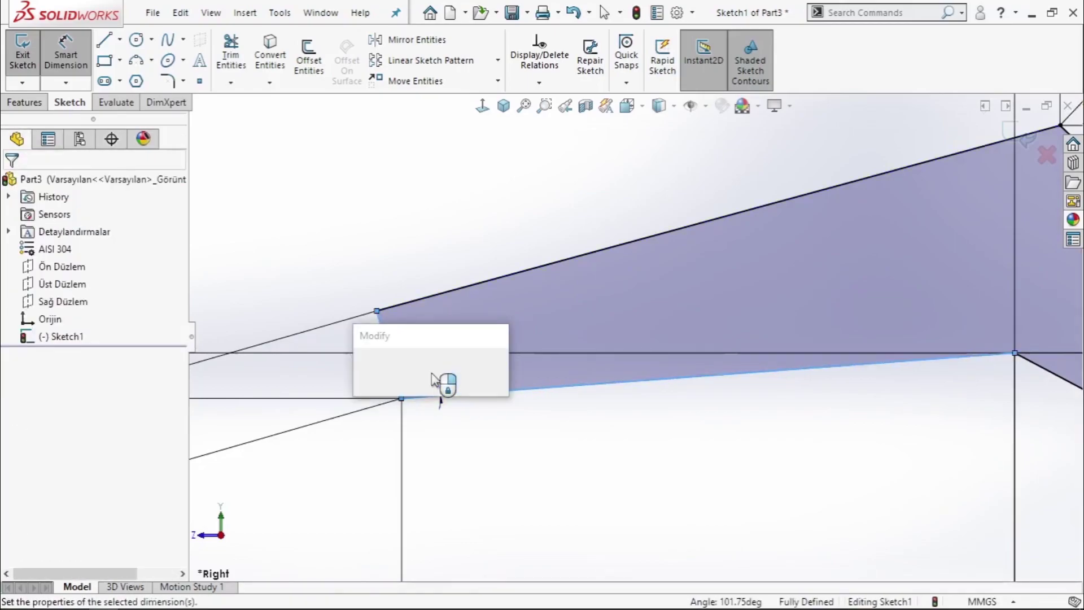
type("95,377962")
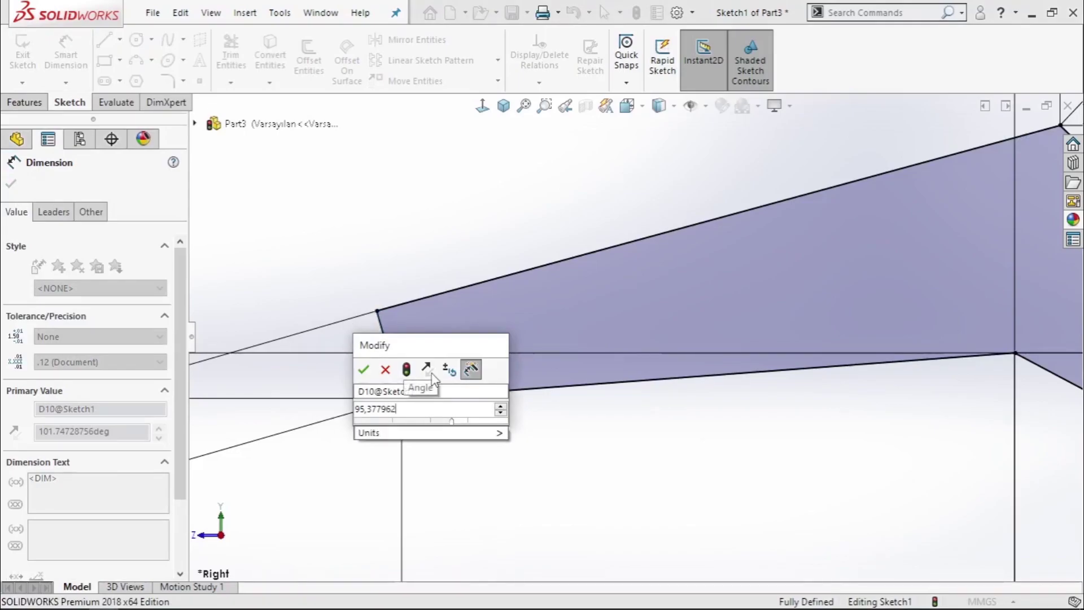
key("Return")
right_click(471, 122)
left_click(477, 162)
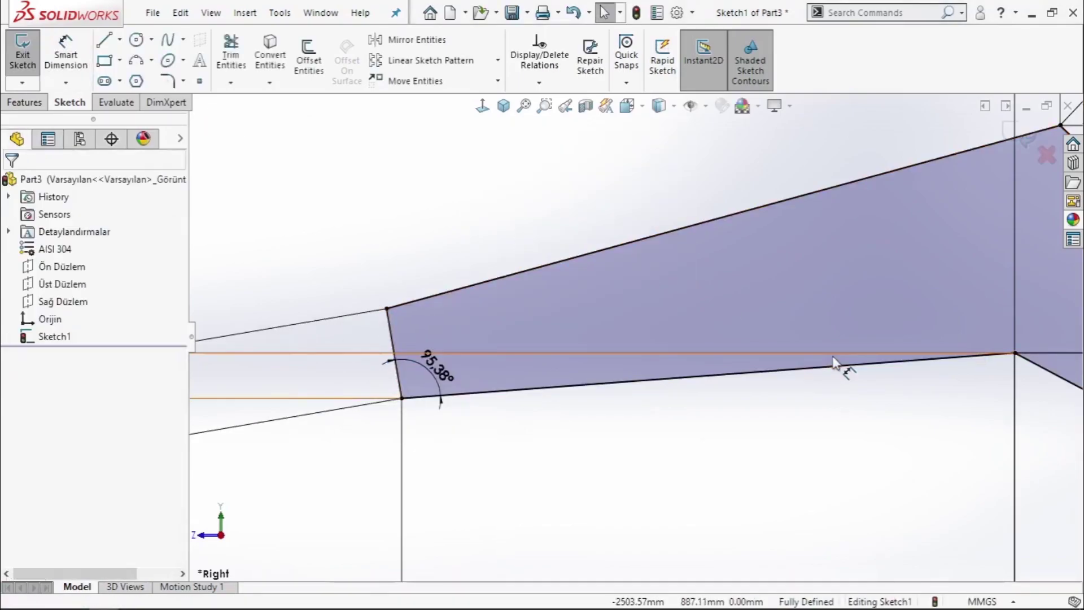
scroll(833, 361, "up", 5)
scroll(723, 286, "down", 3)
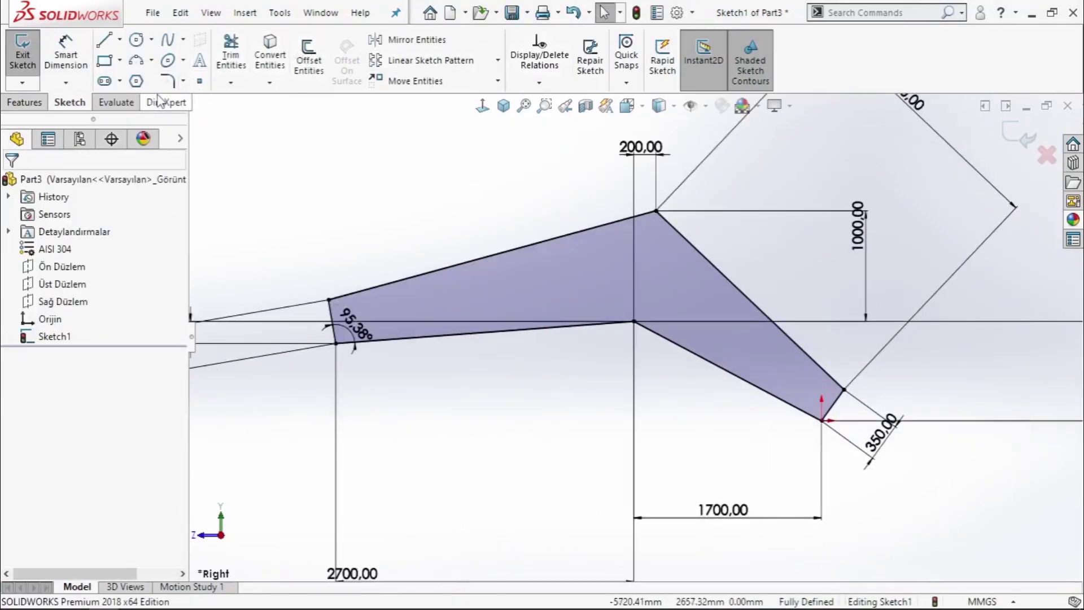
scroll(564, 351, "up", 2)
scroll(579, 370, "up", 2)
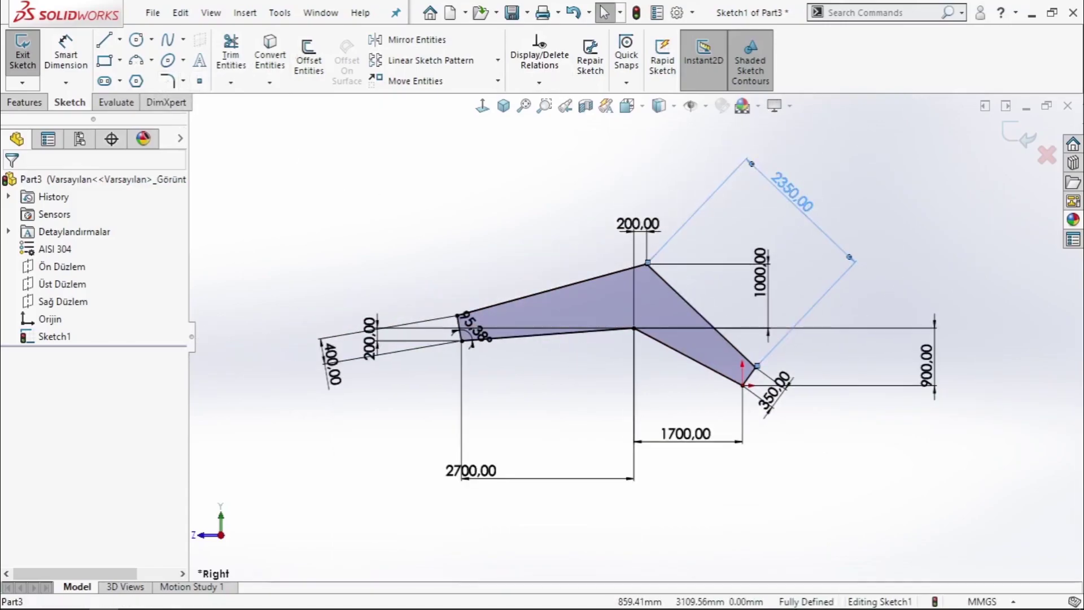
Confirm the 2350 length and move the 900 and 2700 dimension labels closer to the profile.
key("Return")
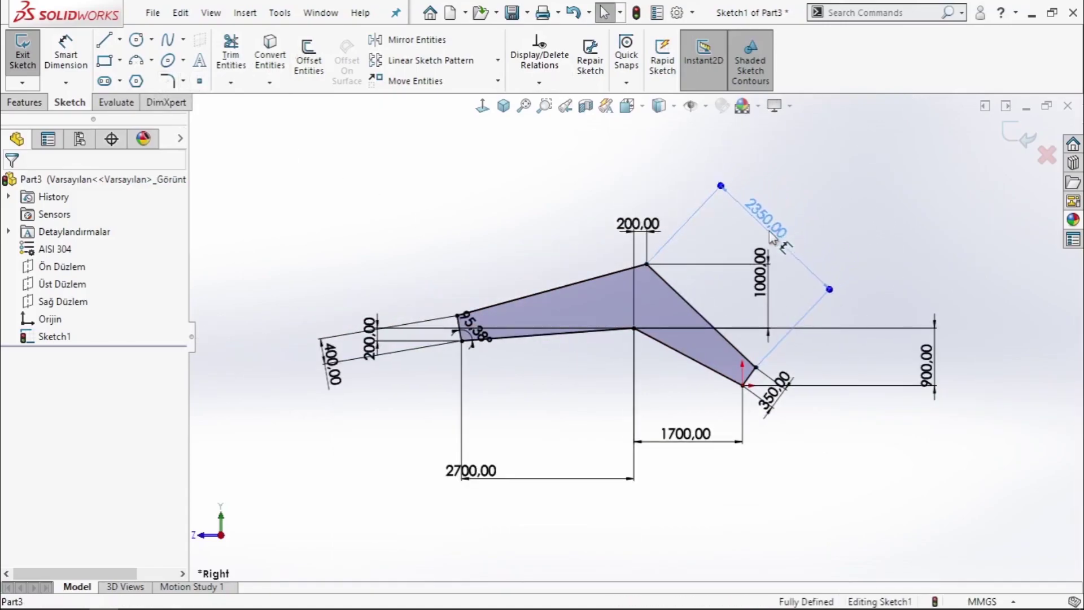
left_click_drag(927, 364, 868, 371)
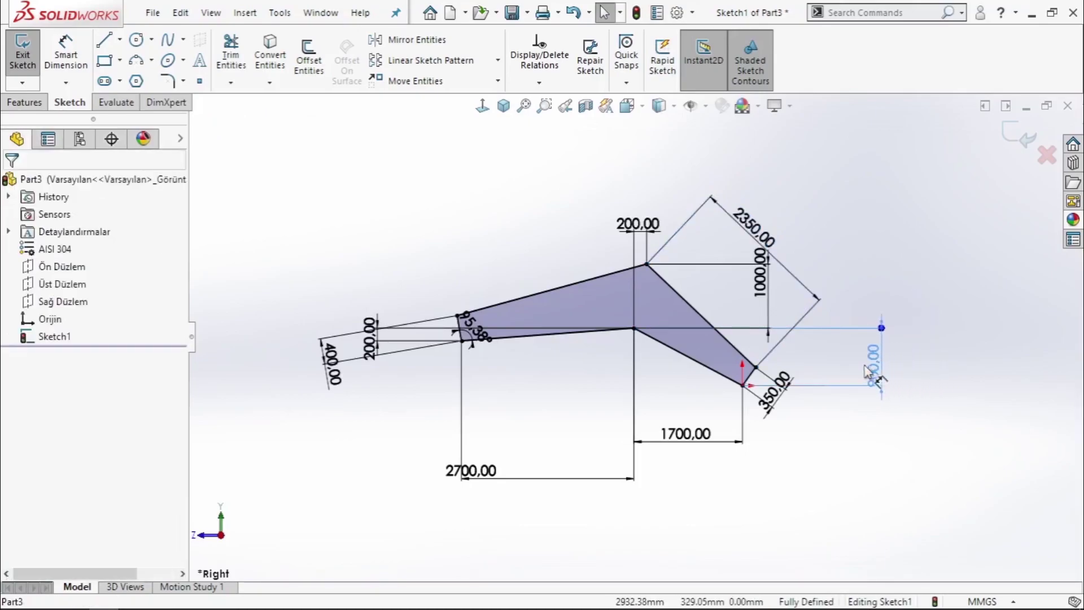
left_click_drag(477, 471, 486, 430)
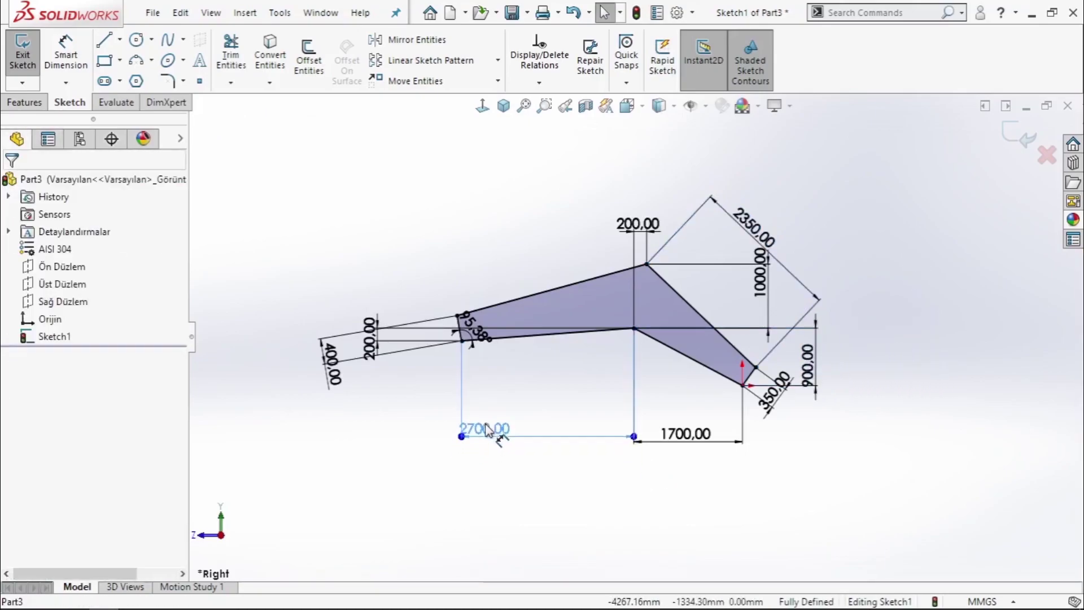
key("Escape")
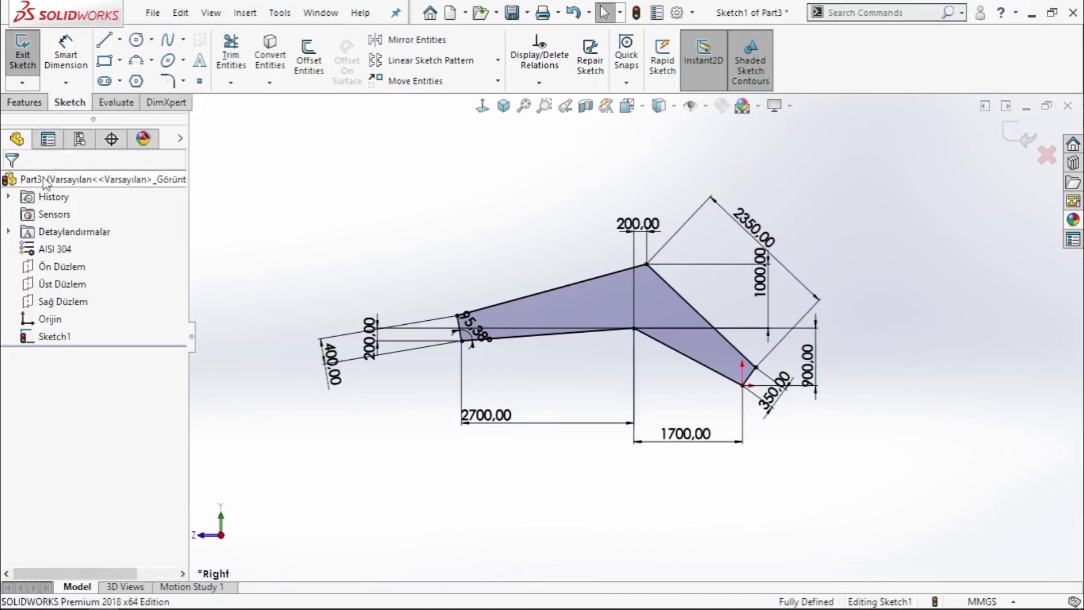
left_click(25, 103)
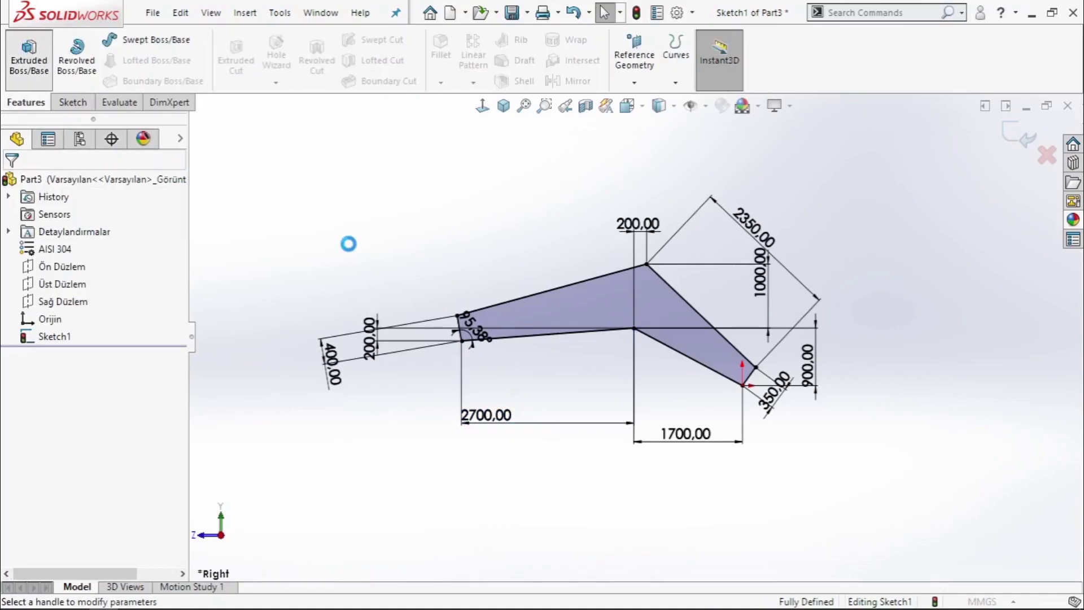
Round the upper and lower bend corners with R1200 mm sketch fillets.
key("Escape")
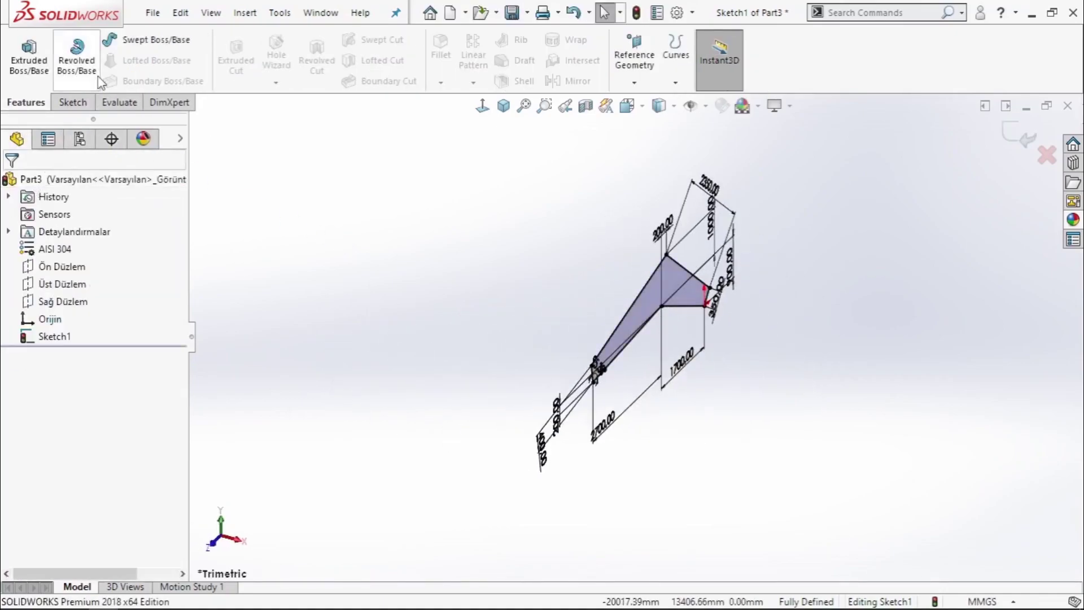
left_click(73, 103)
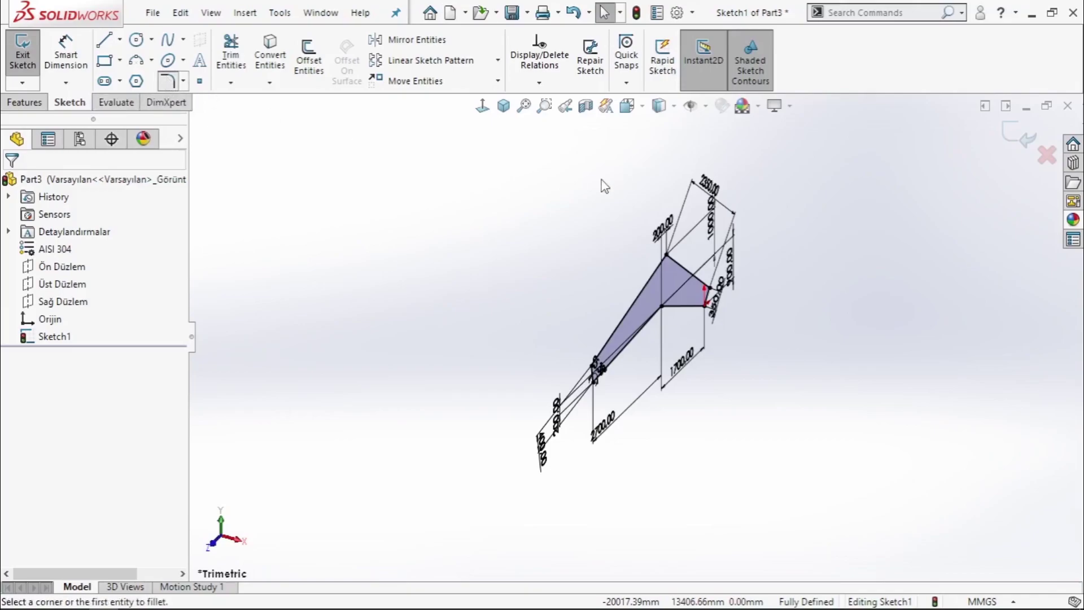
scroll(755, 303, "down", 3)
scroll(636, 262, "down", 3)
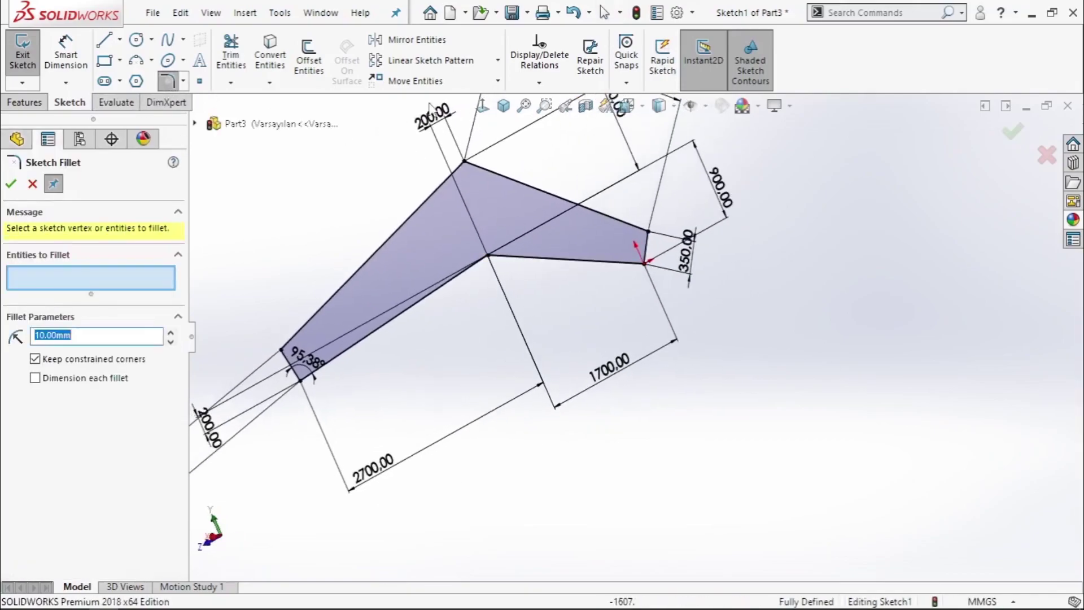
left_click(482, 106)
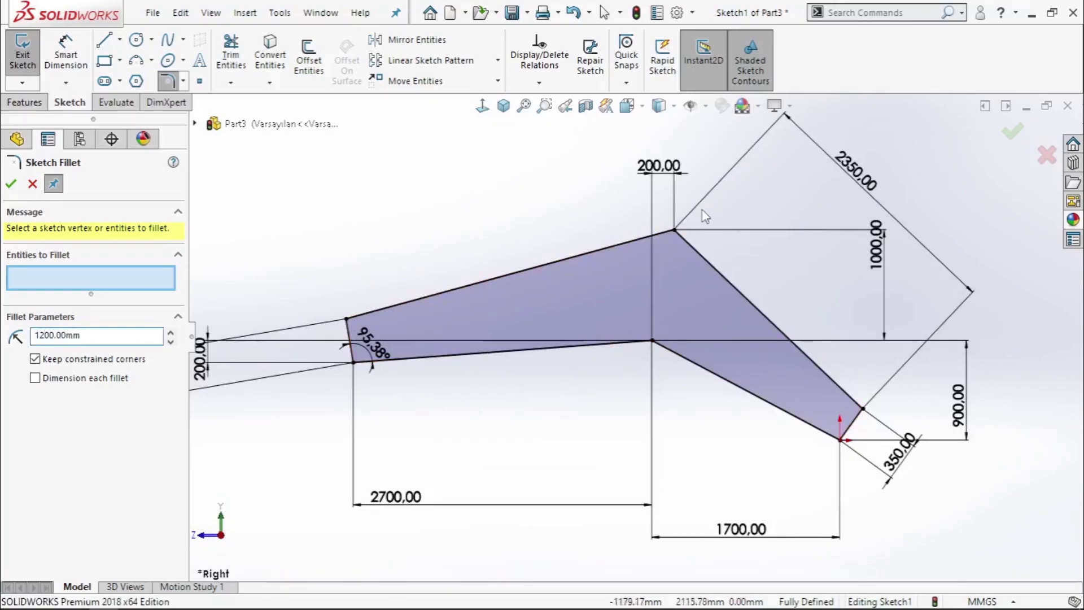
left_click(674, 231)
left_click(653, 341)
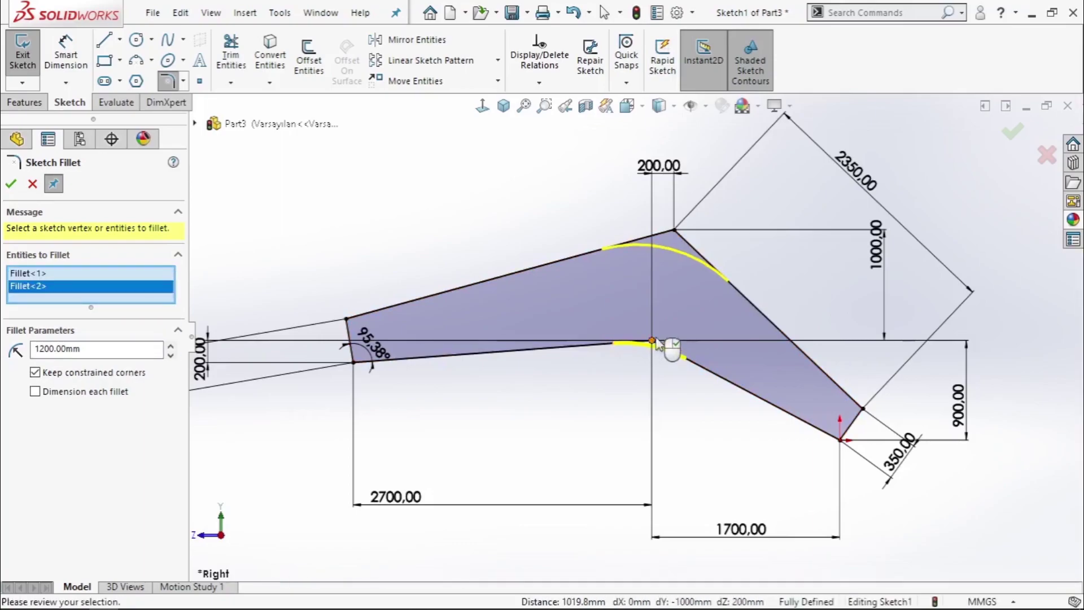
left_click(1013, 133)
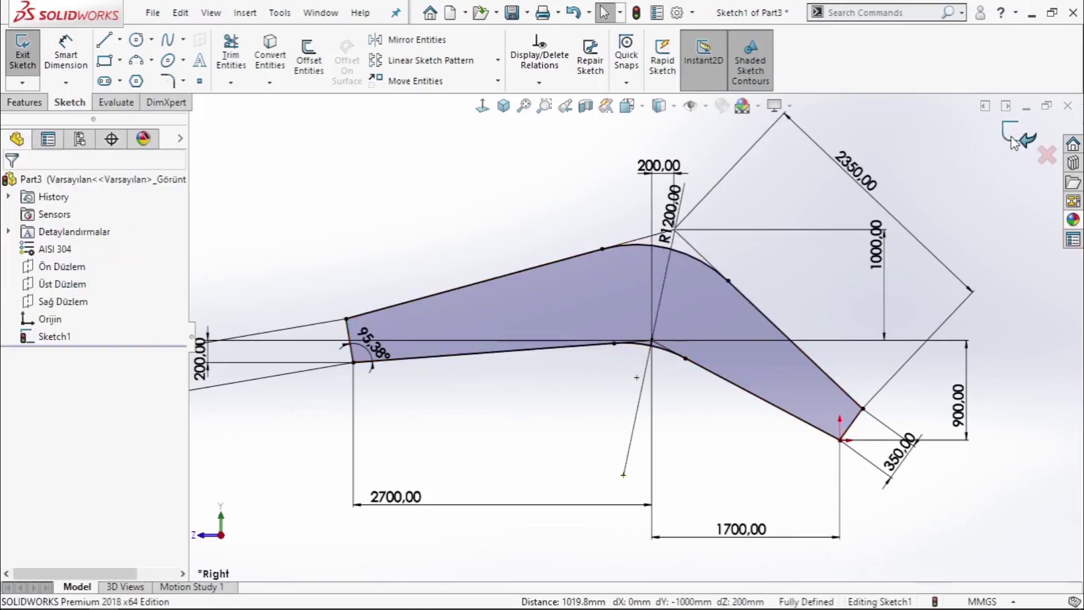
left_click(24, 102)
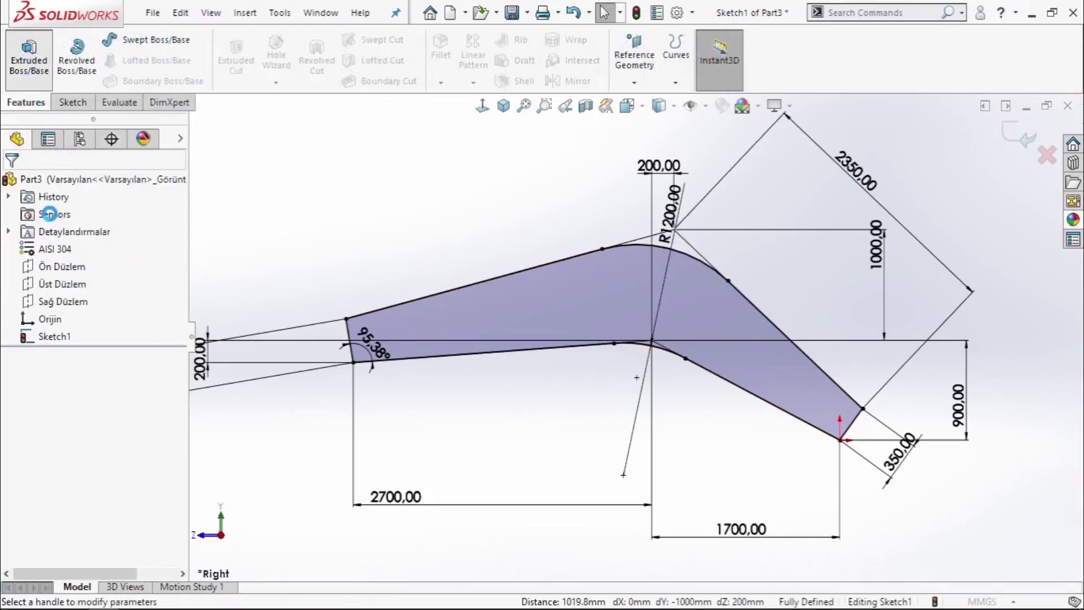
Extrude the arm profile 400 mm mid-plane into Boss-Extrude1 and orbit to inspect it.
left_click(84, 279)
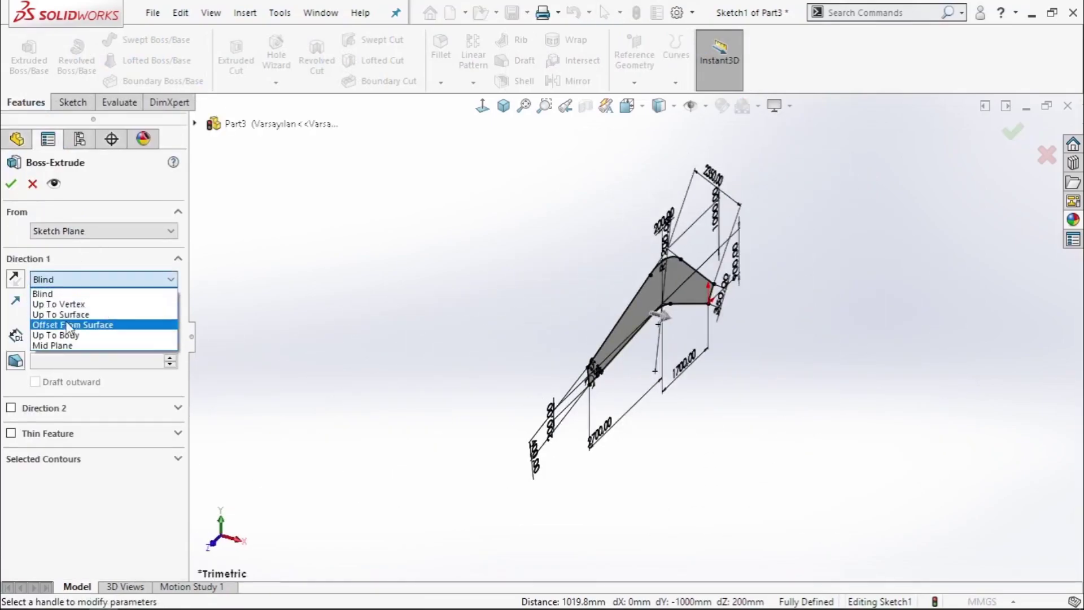
left_click(63, 345)
left_click(102, 334)
type("4")
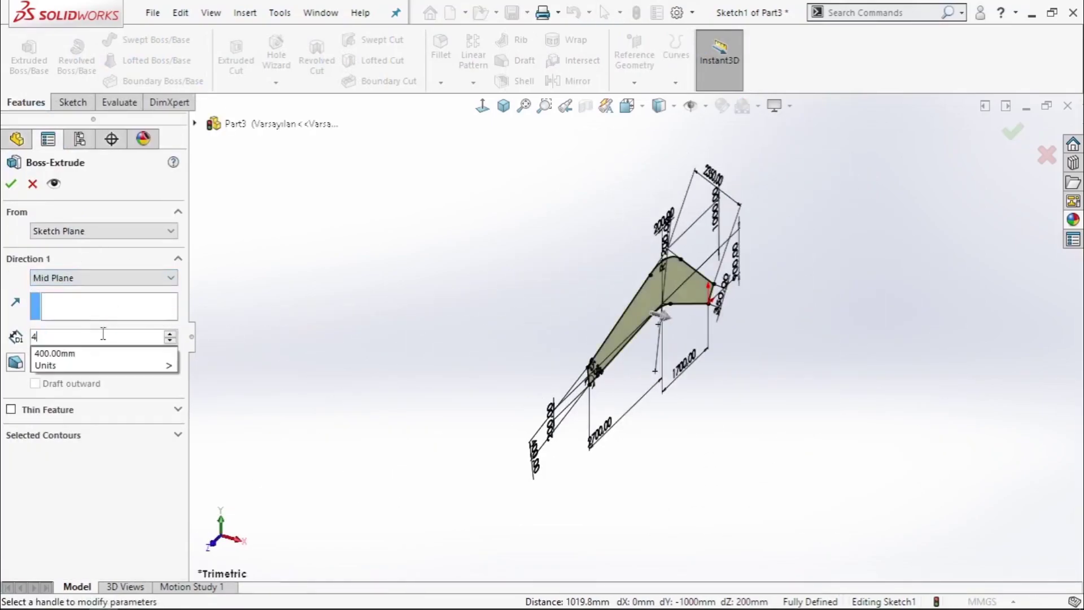
type("00")
key("Return")
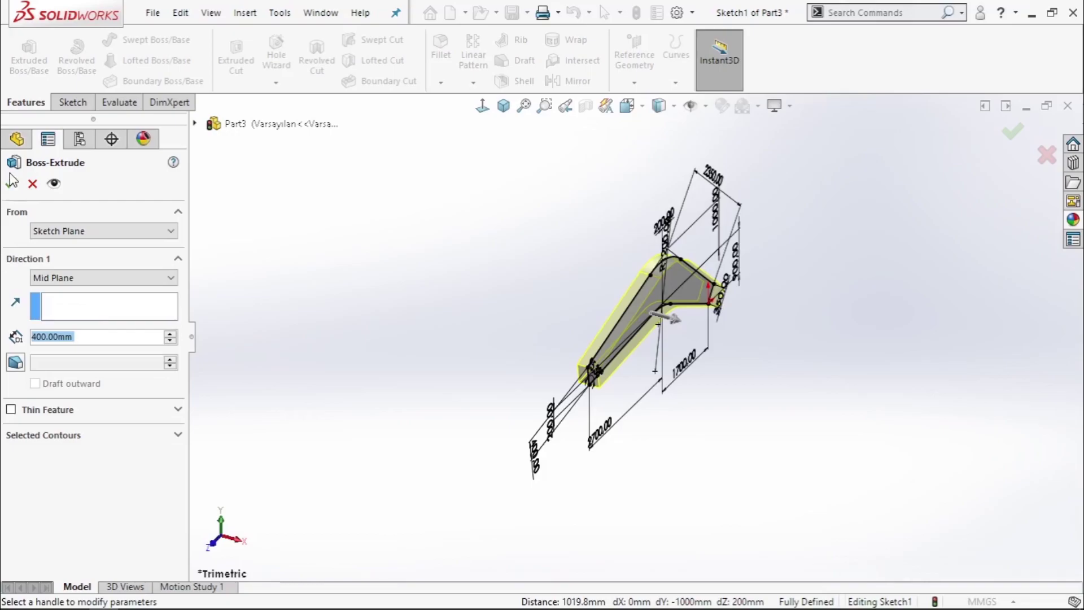
key("Return")
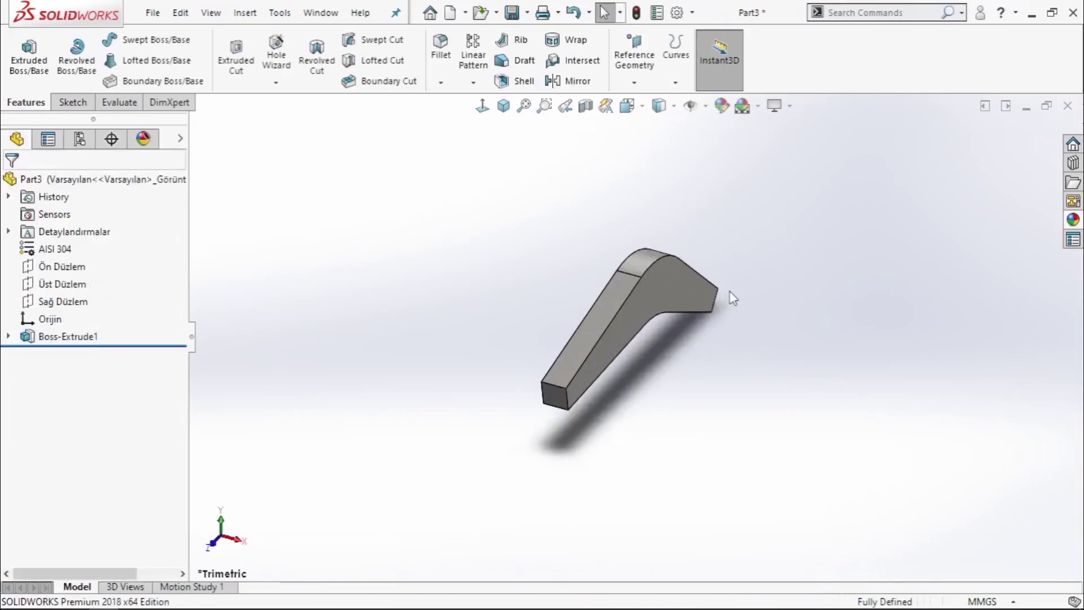
mouse_move(729, 296)
middle_mouse_down()
mouse_move(670, 315)
mouse_move(574, 230)
mouse_move(572, 298)
mouse_move(630, 289)
middle_mouse_up()
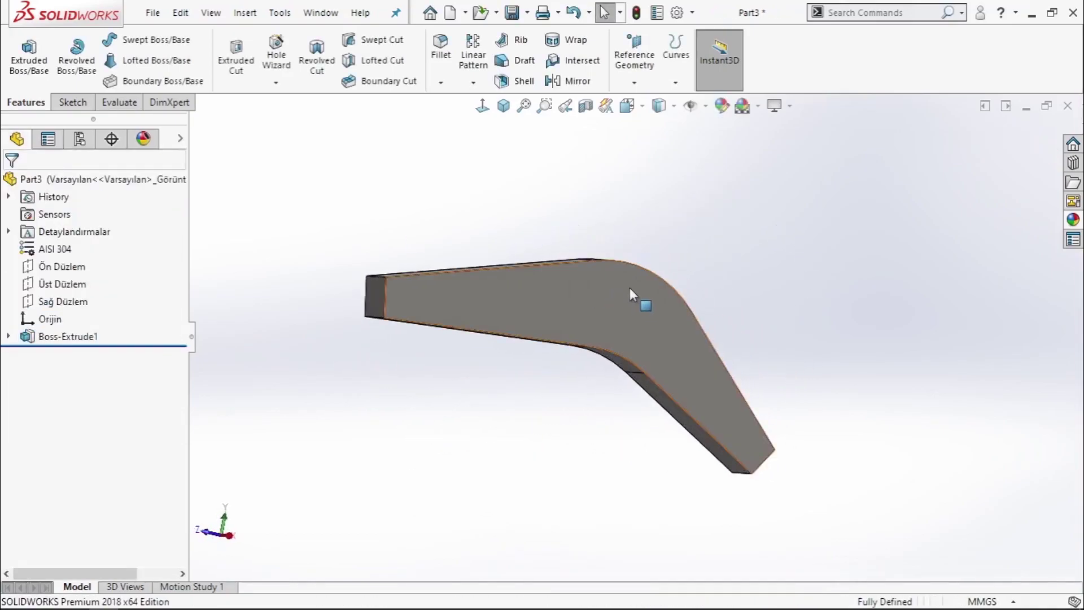
Sketch the tip outline lines along the arm's upper edge, across the arm, and along the lower edge.
left_click(501, 113)
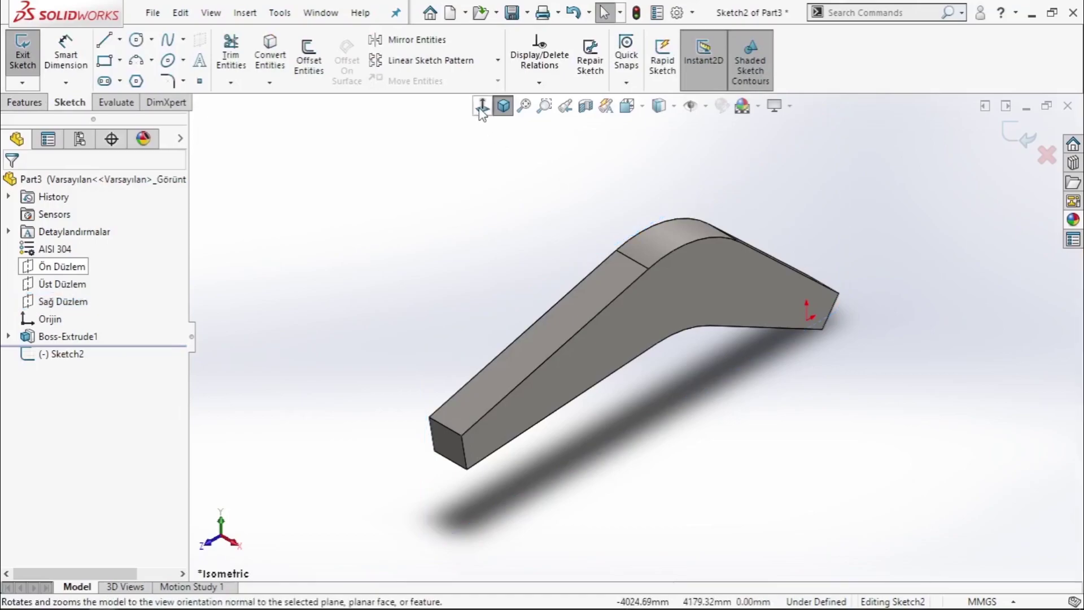
scroll(864, 407, "down", 5)
scroll(913, 440, "down", 2)
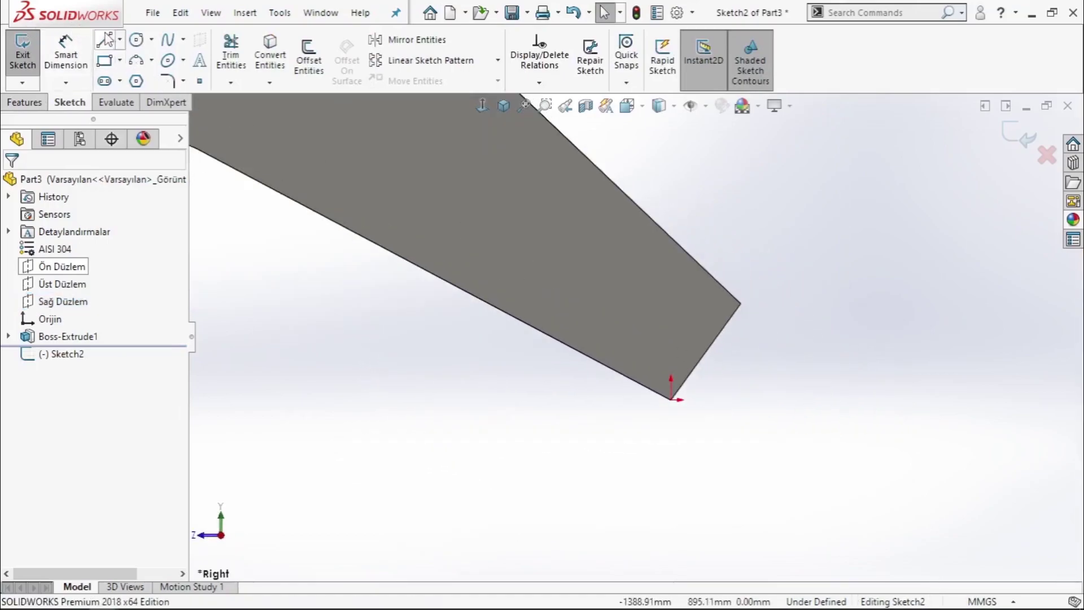
left_click(740, 303)
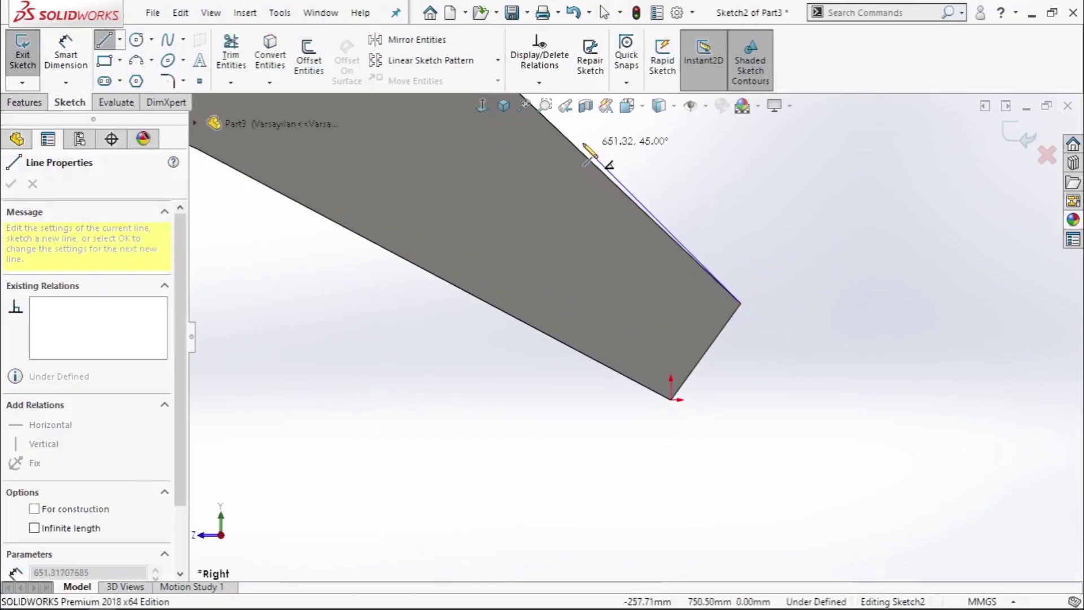
left_click(572, 143)
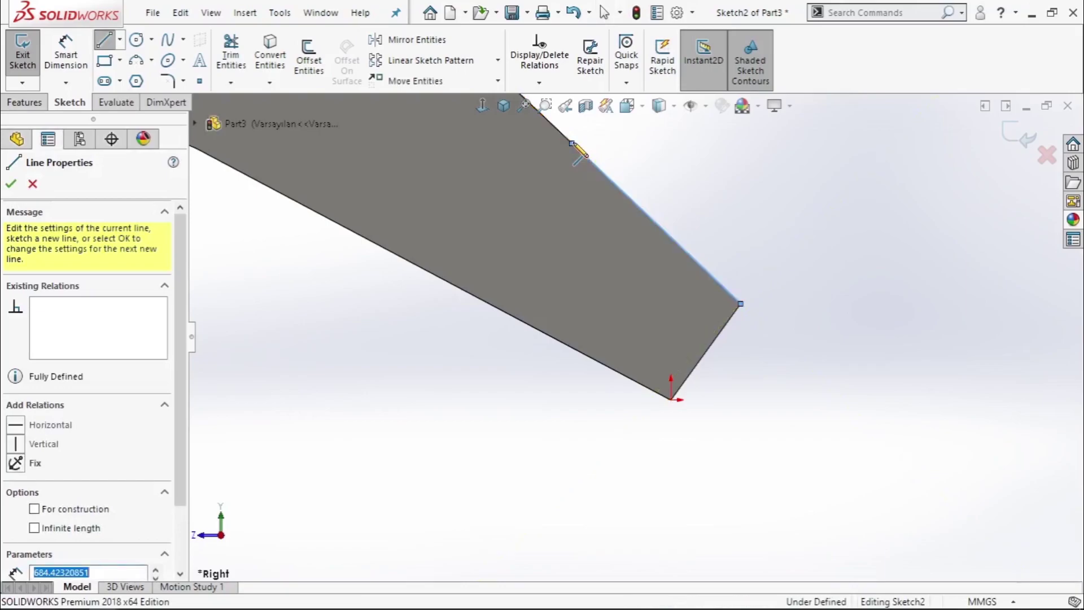
left_click(460, 288)
left_click(671, 399)
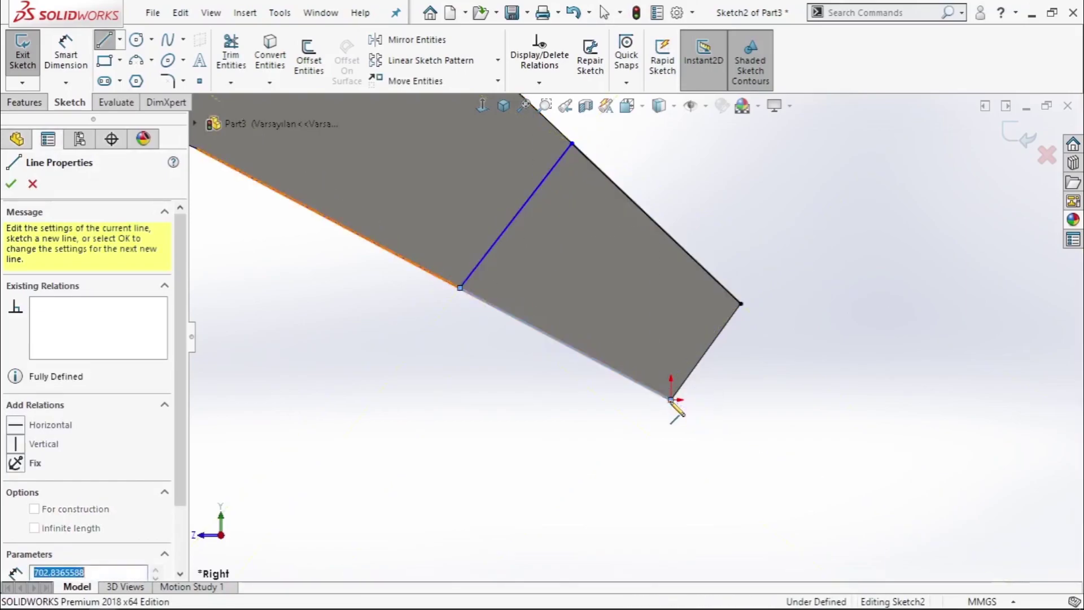
left_click(768, 452)
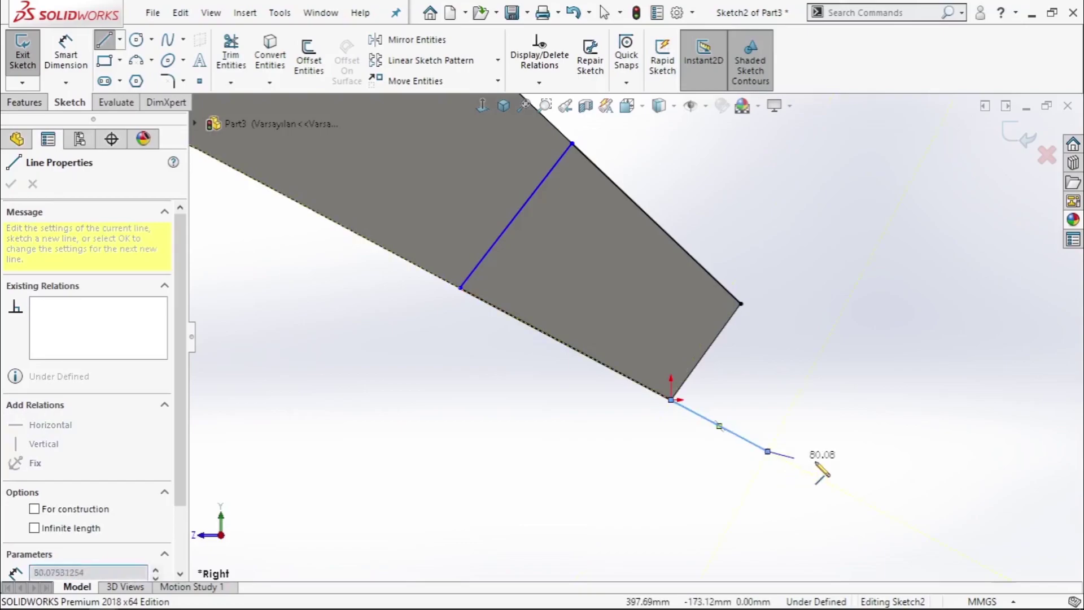
Add a line from the arm's upper end corner extending past the arm's end.
key("a")
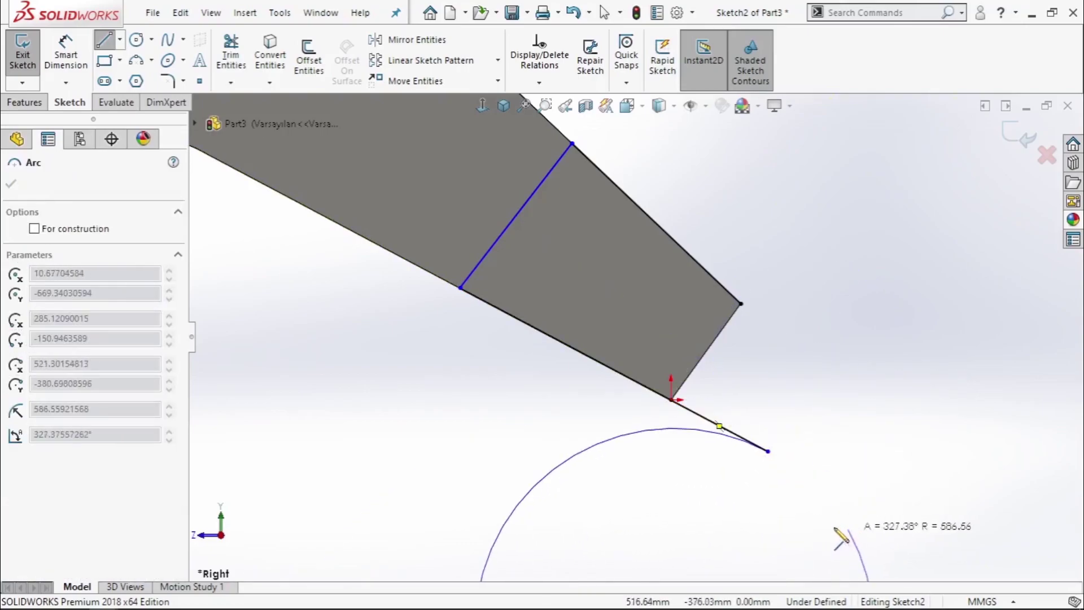
key("Escape")
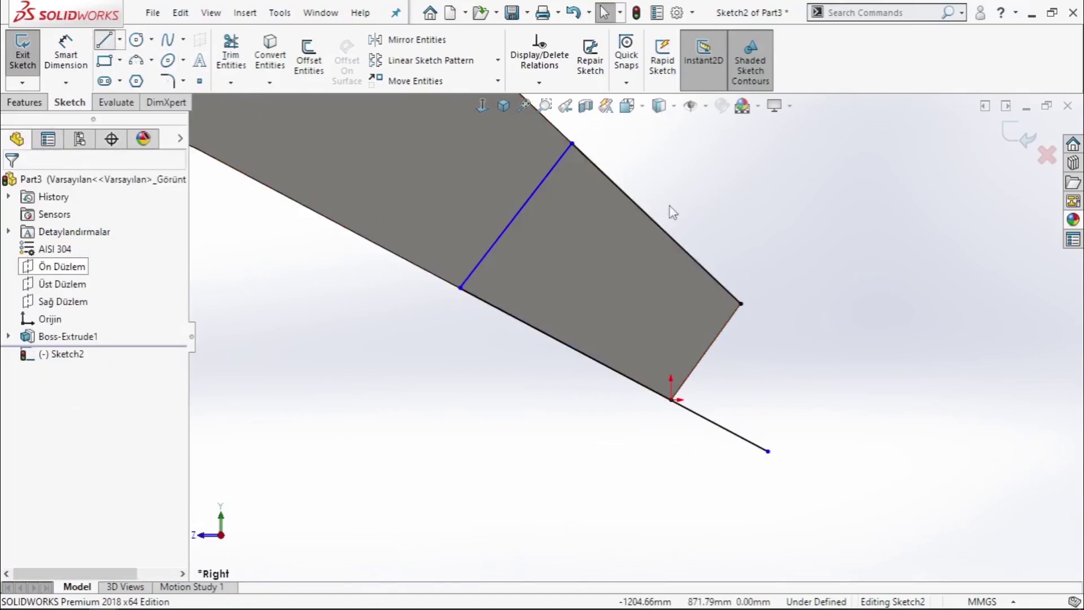
key("l")
left_click(748, 306)
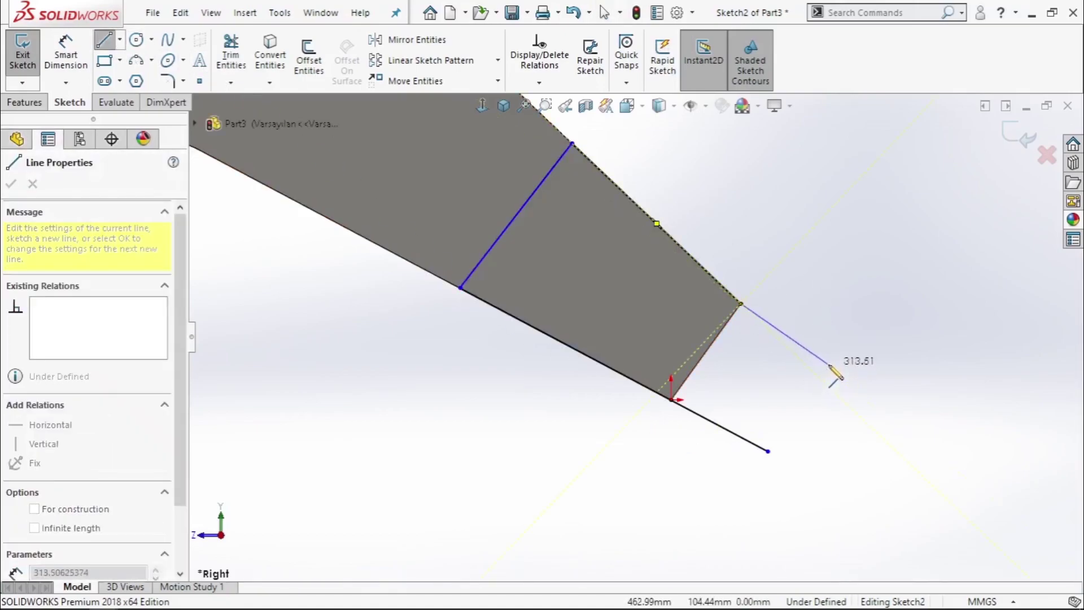
left_click(815, 373)
right_click(871, 194)
left_click(919, 288)
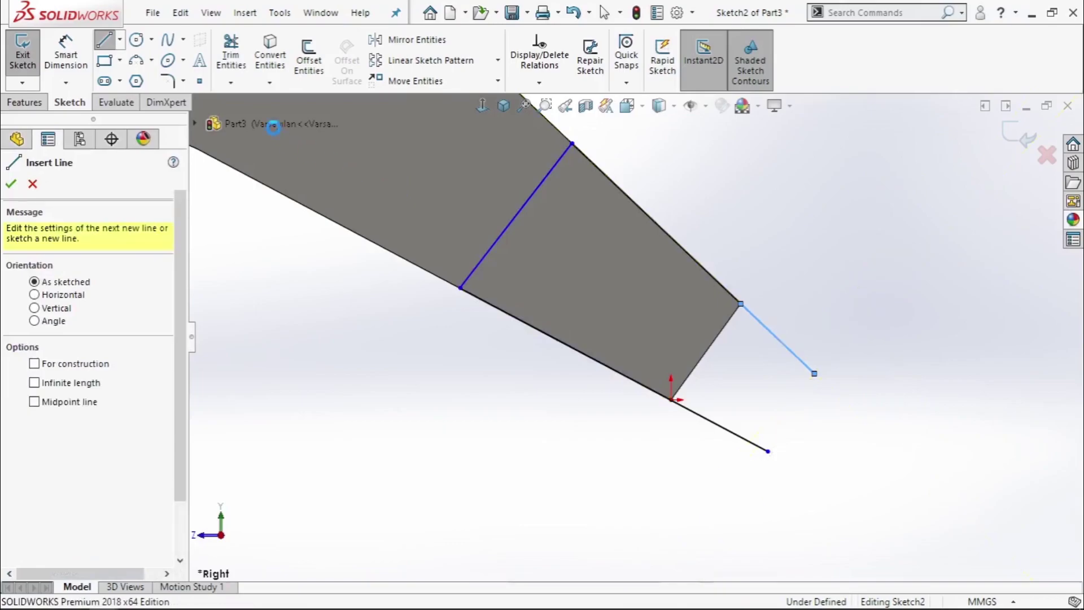
key("Escape")
Draw the tip arc joining the lower line end to the upper line end.
left_click(768, 451)
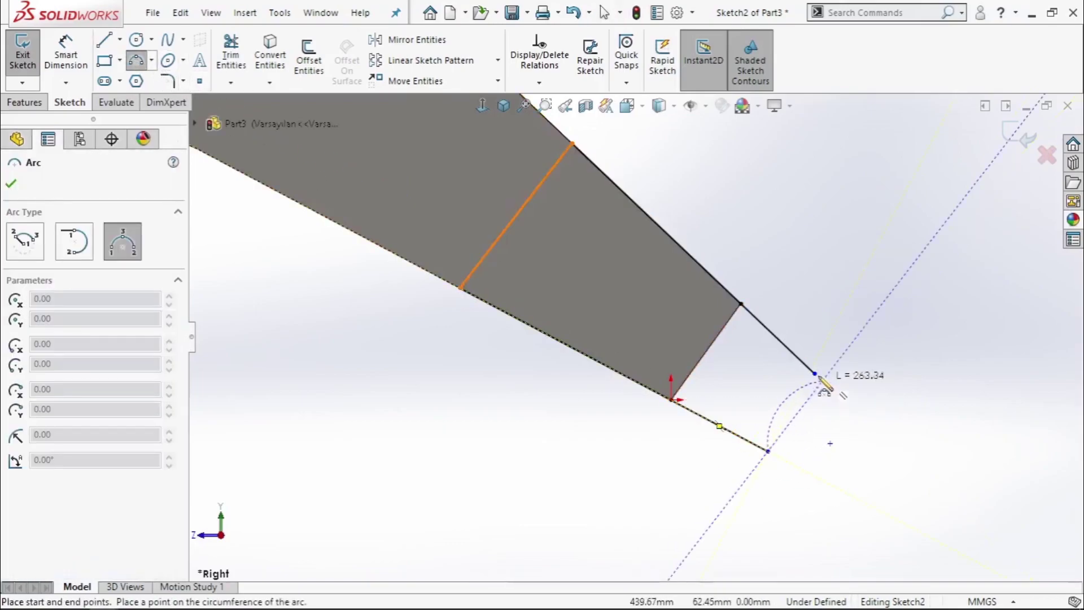
left_click(823, 402)
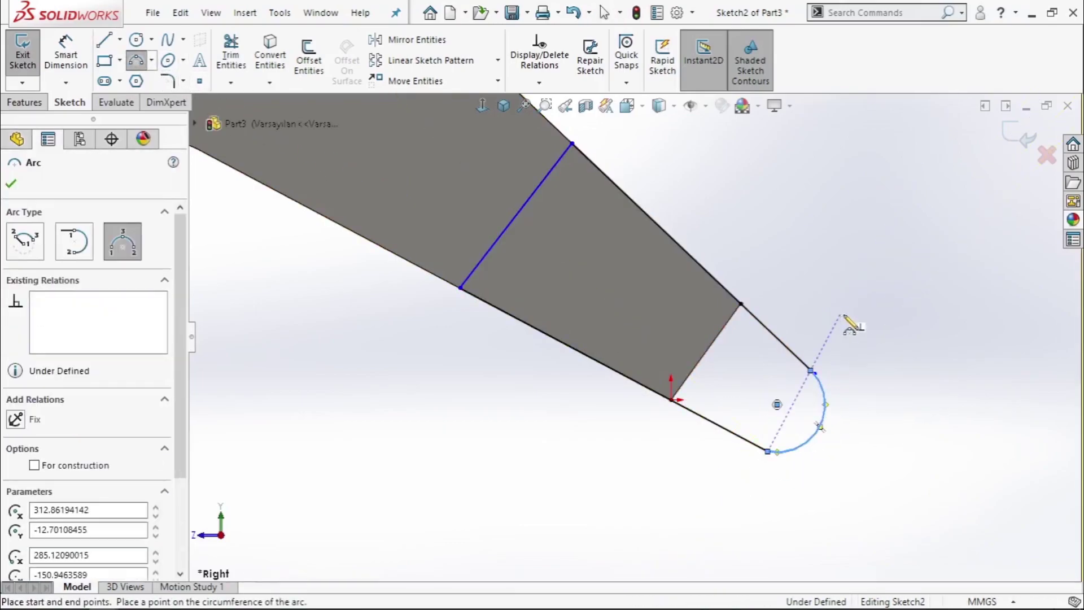
key("Escape")
scroll(823, 390, "down", 2)
scroll(824, 389, "down", 2)
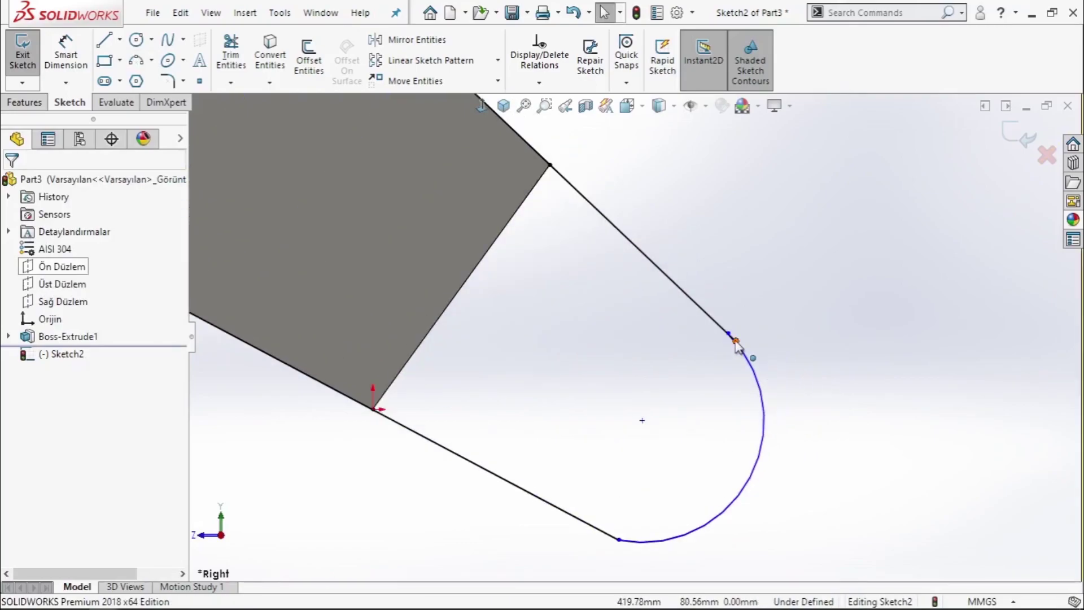
left_click_drag(736, 341, 728, 336)
scroll(631, 334, "up", 2)
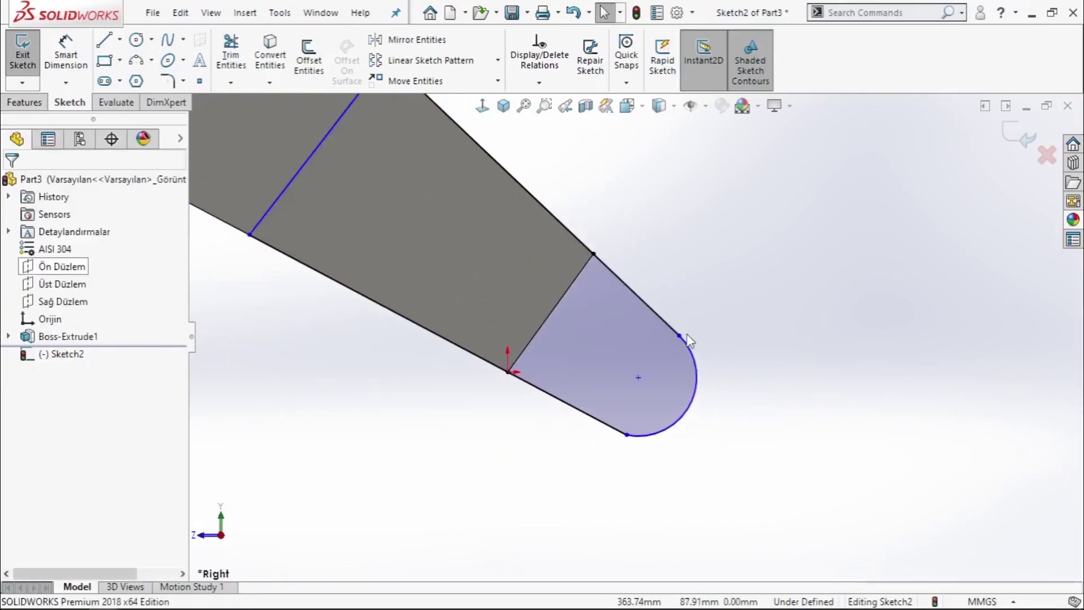
scroll(632, 333, "up", 2)
scroll(533, 278, "down", 1)
Make the arm's upper and lower edge lines equal in length.
left_click(588, 243)
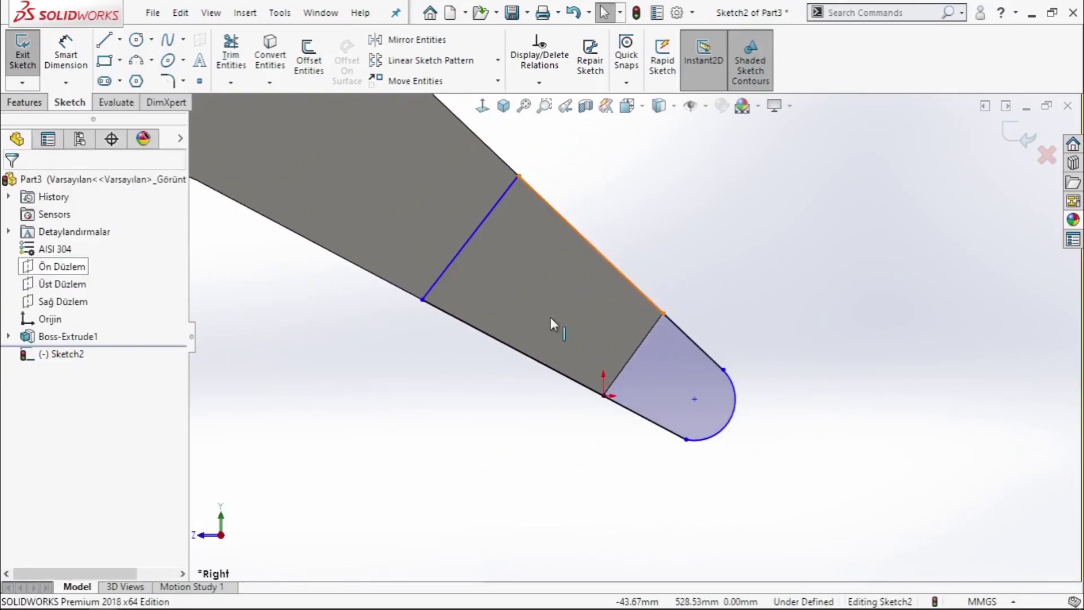
left_click(531, 358, "ctrl")
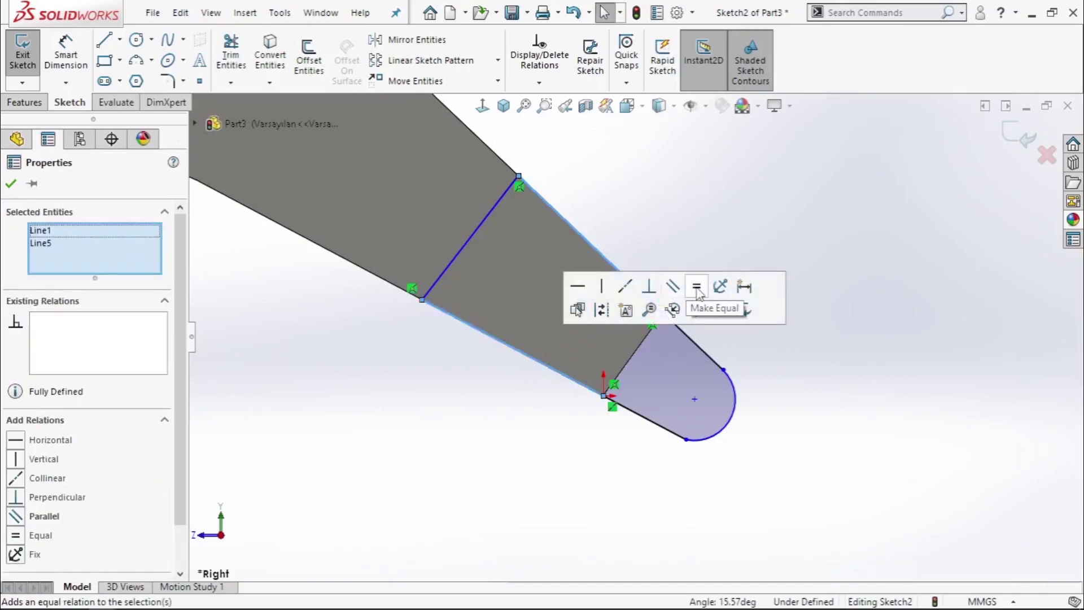
left_click(697, 287)
left_click(643, 244)
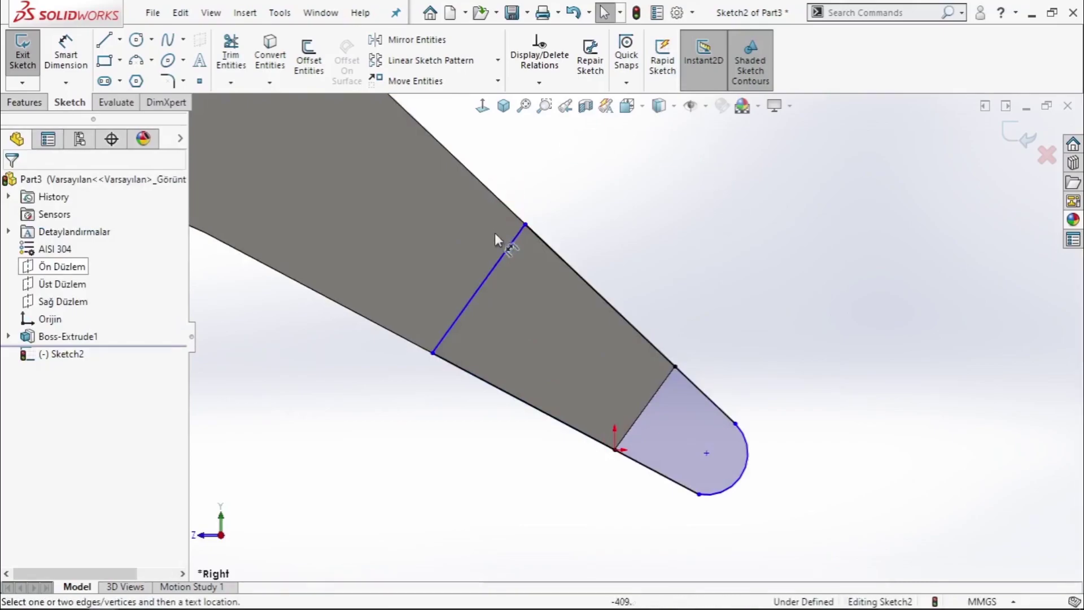
Dimension the distance to the cross line as 550.
left_click(496, 263)
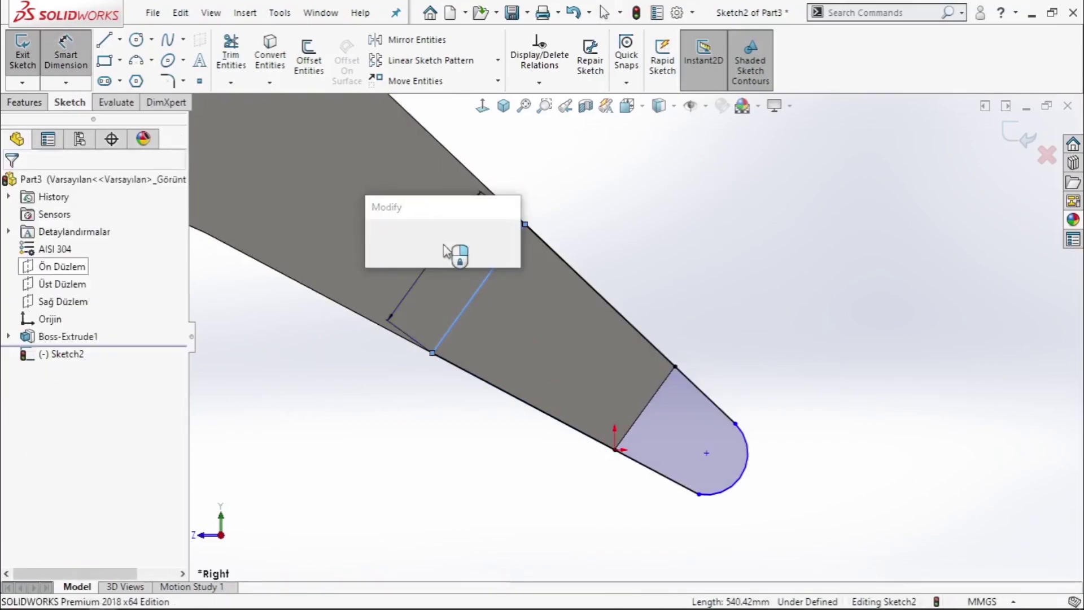
type("550")
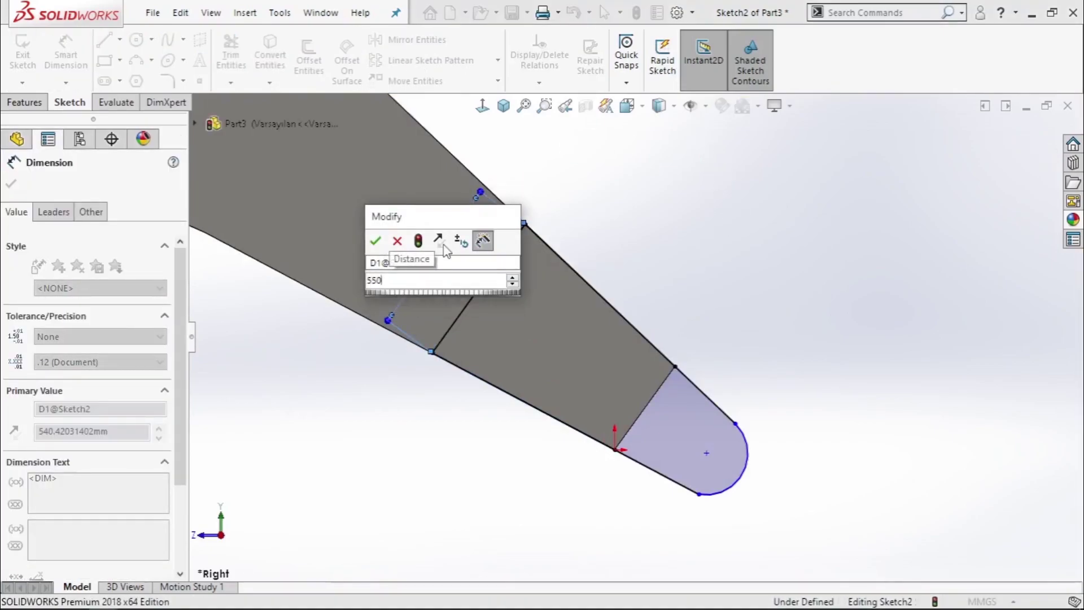
key("Return")
left_click(770, 295)
scroll(731, 364, "up", 2)
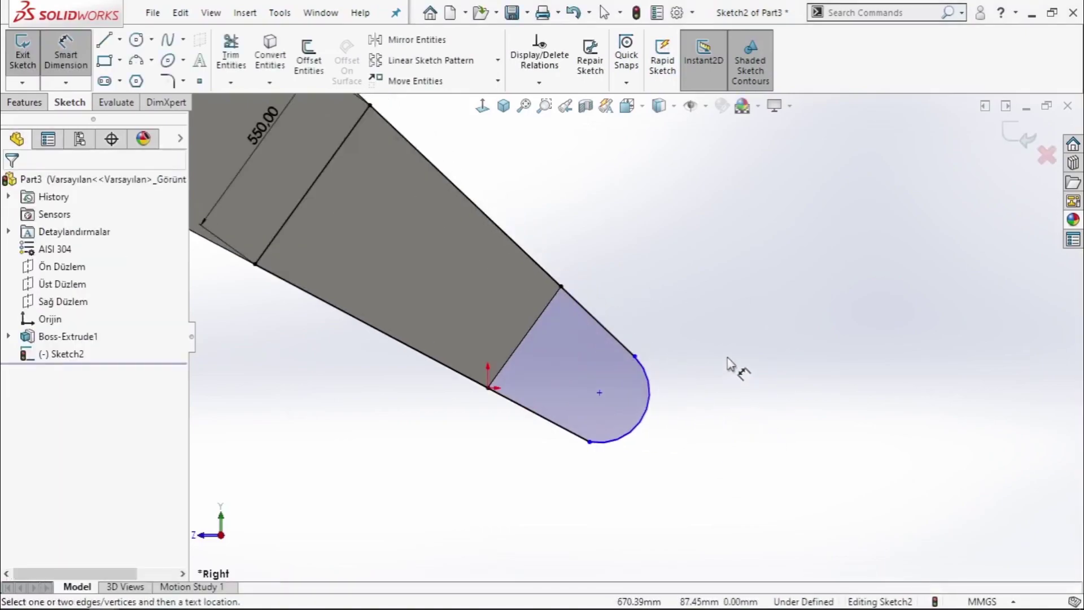
right_click(728, 364)
left_click(751, 407)
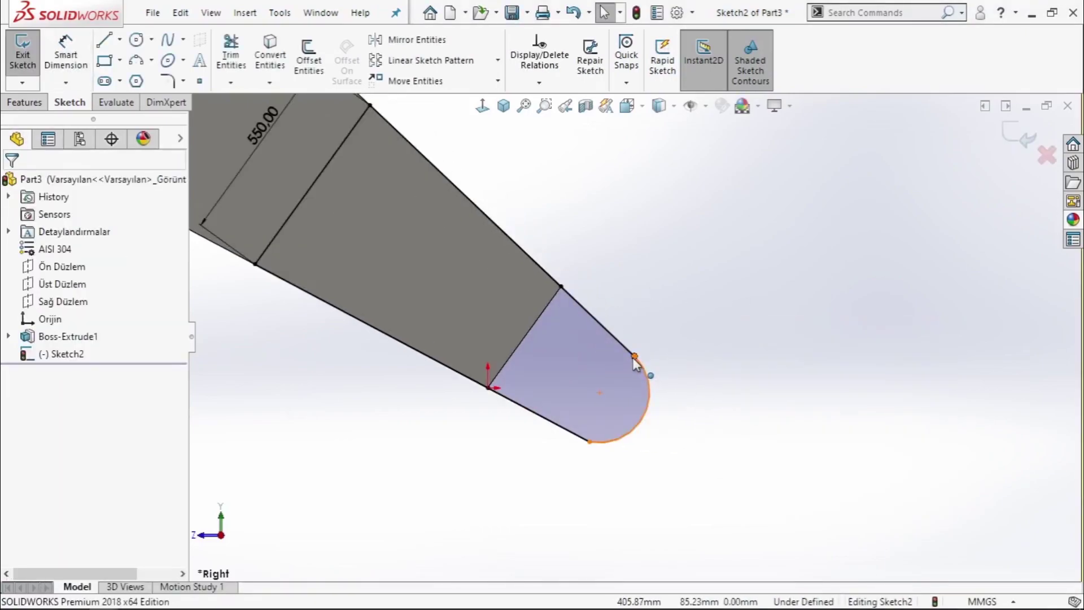
Give the tip arc a 125 mm radius dimension.
left_click(634, 356)
key("Escape")
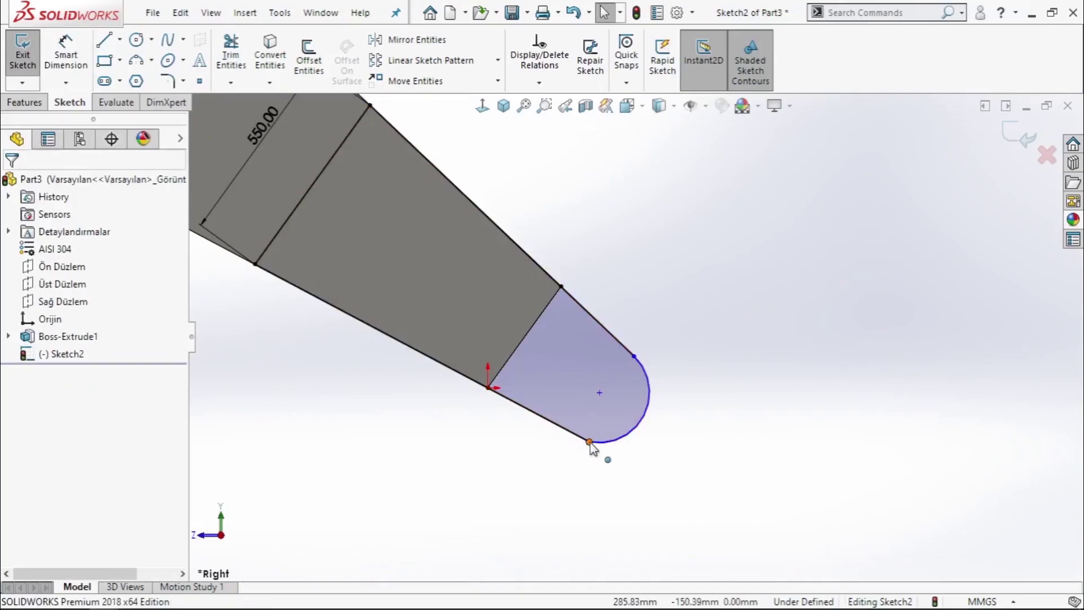
left_click(589, 442)
left_click(711, 427)
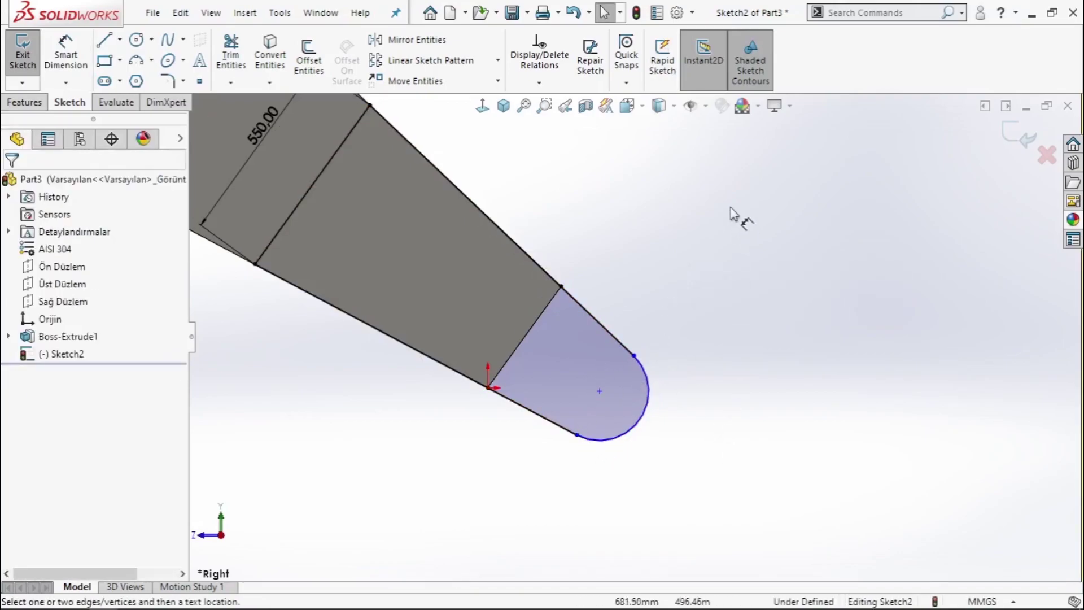
key("d")
left_click(735, 422)
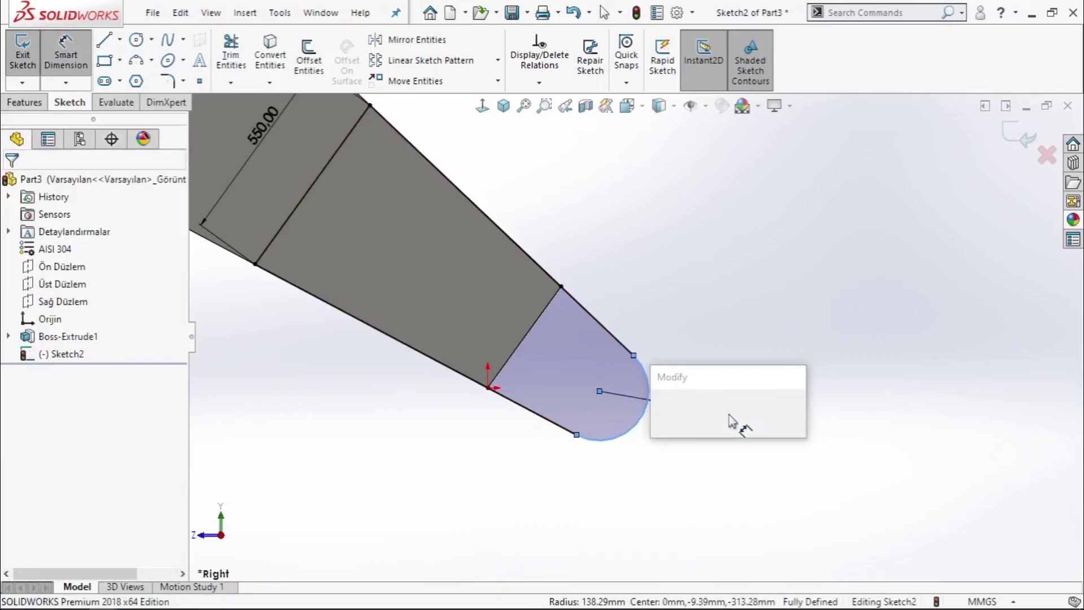
type("125")
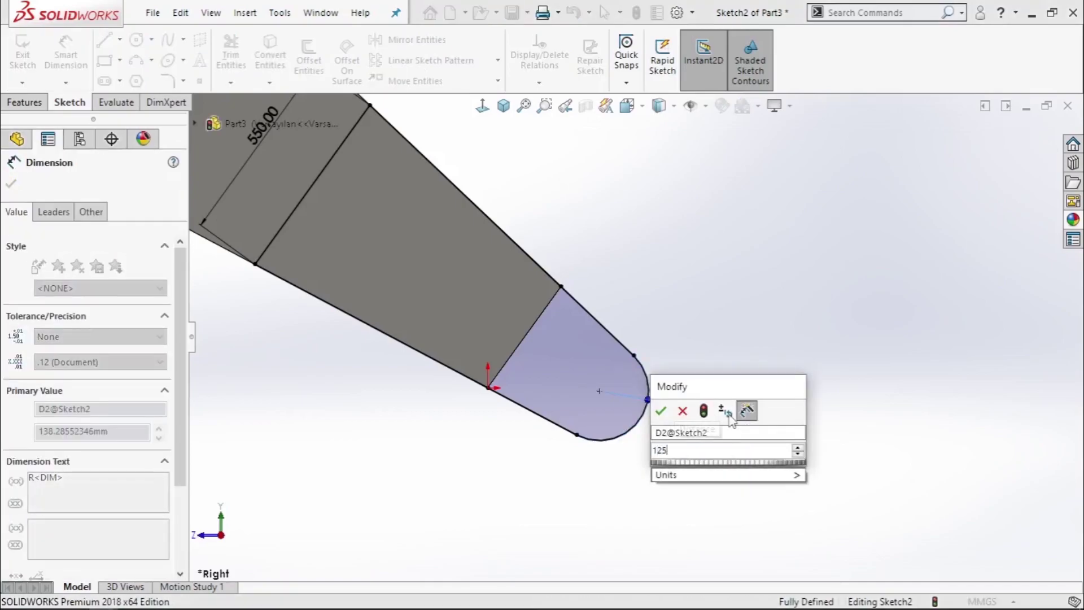
key("Return")
right_click(682, 238)
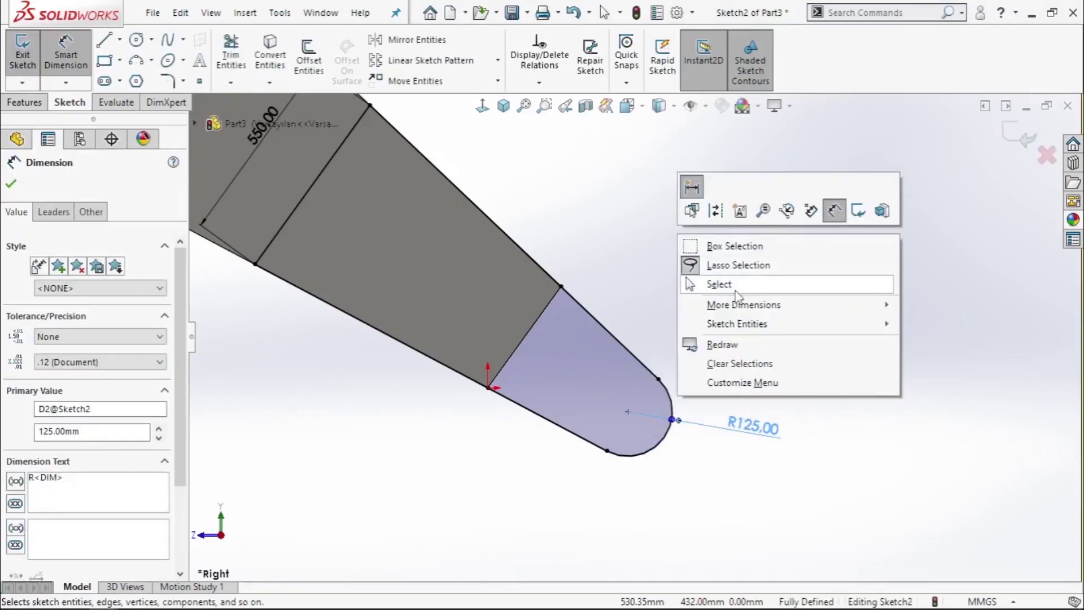
left_click(735, 291)
Draw a circle centred on the tip arc's centre.
left_click(137, 40)
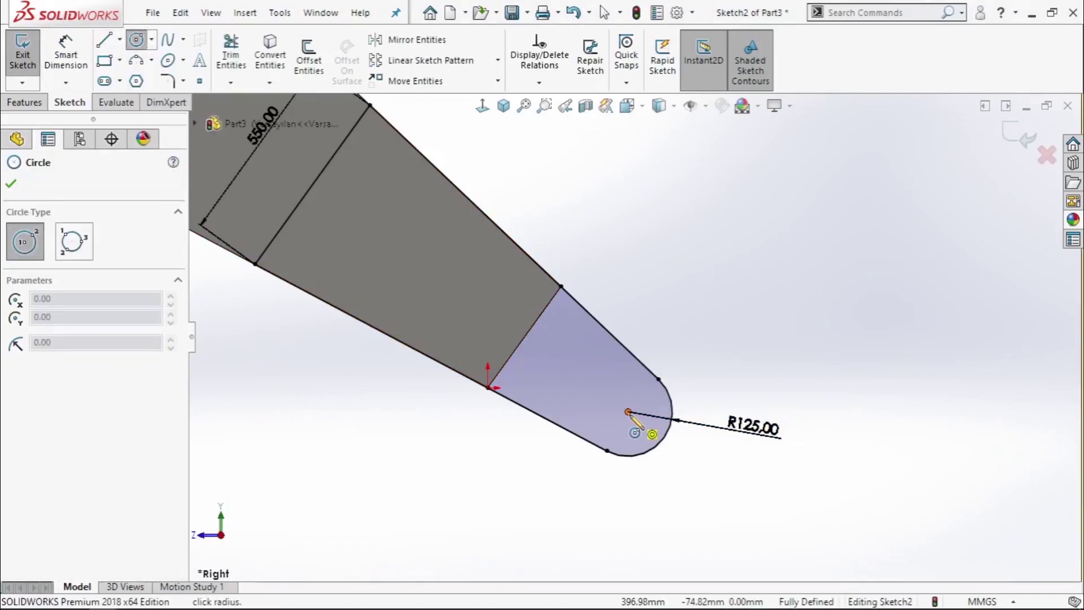
left_click(628, 412)
left_click(635, 441)
right_click(709, 353)
left_click(710, 351)
Dimension the circle to a 100 mm diameter.
key("d")
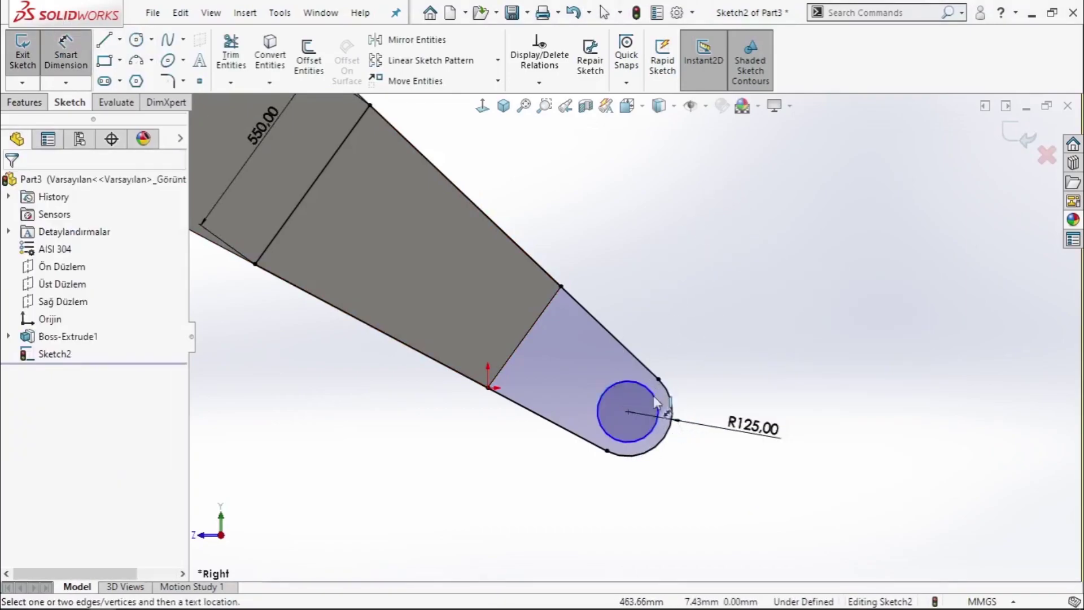
left_click(644, 389)
left_click(649, 319)
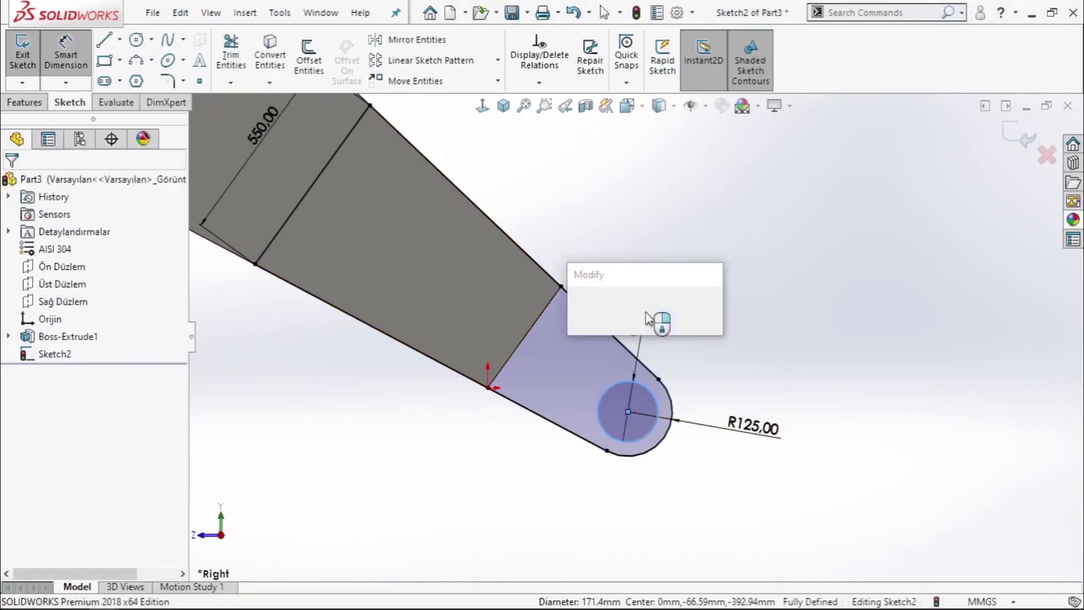
key("Return")
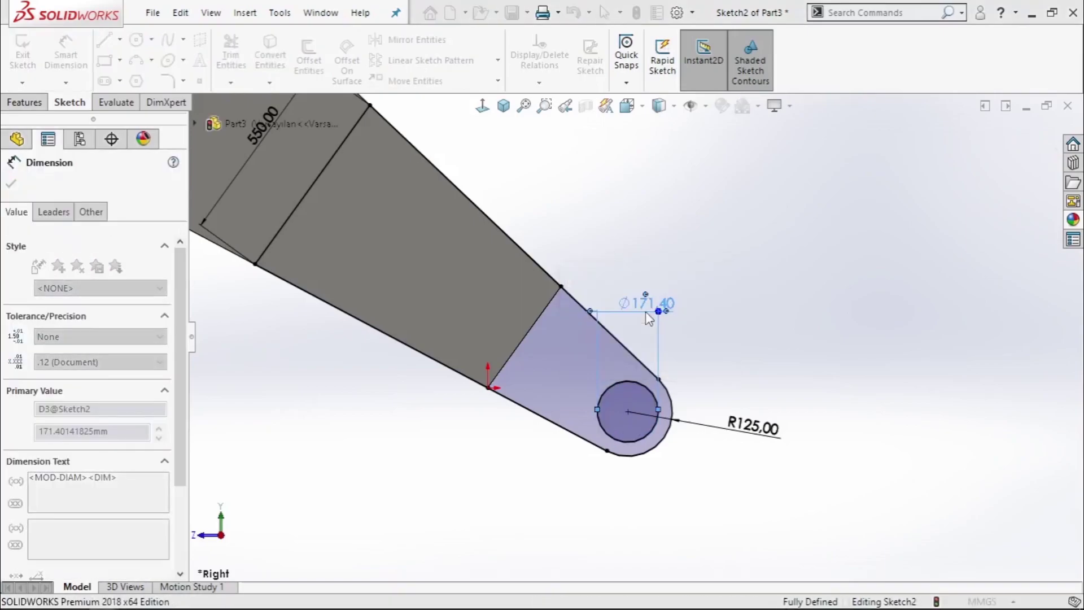
right_click(740, 262)
key("Escape")
scroll(659, 323, "up", 3)
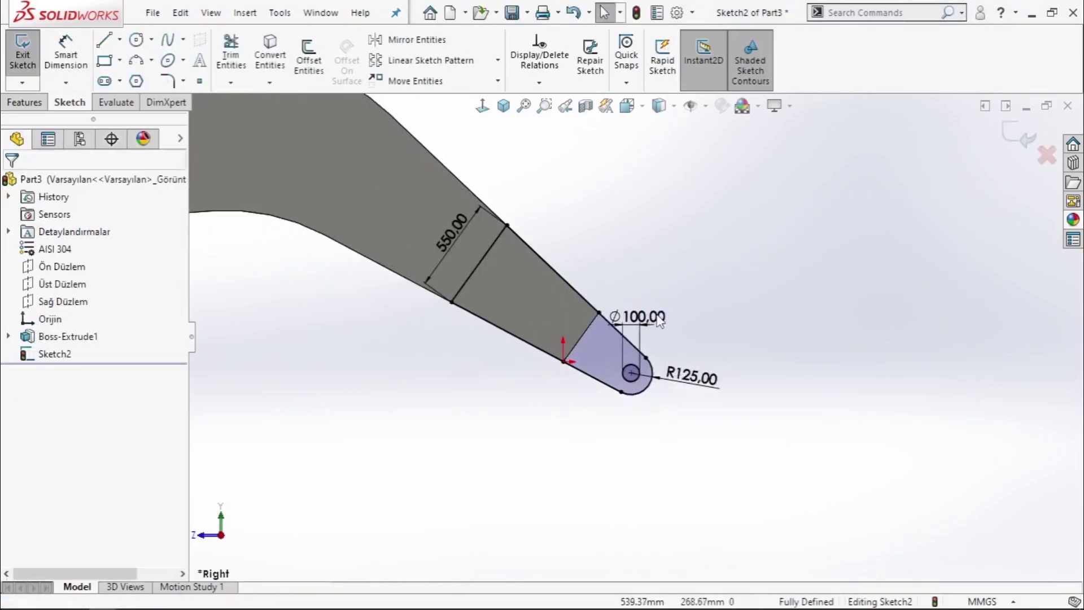
left_click(13, 102)
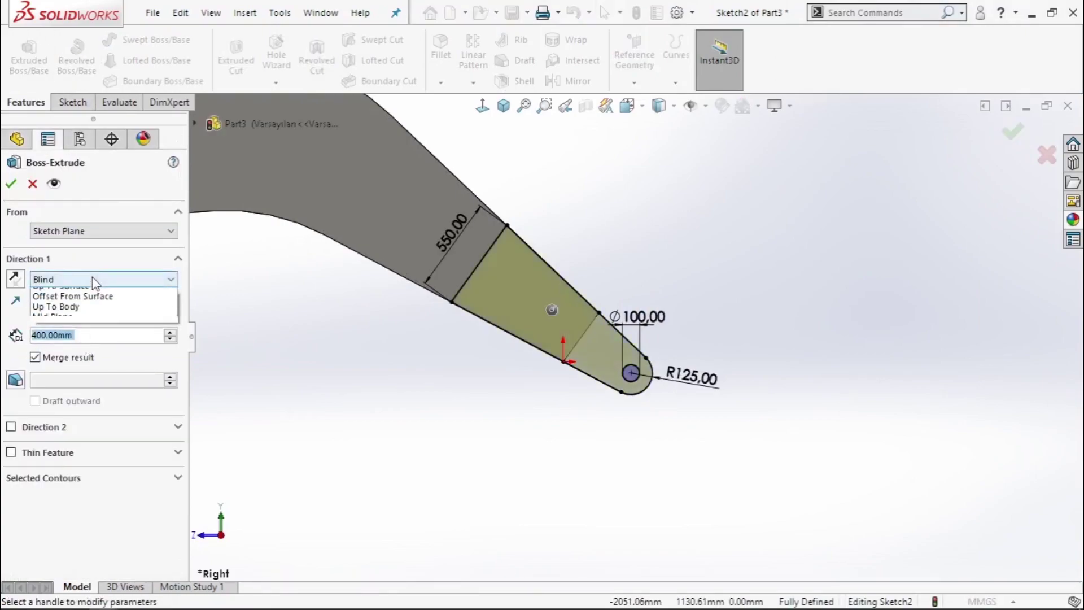
Extrude the tip sketch 900 mm with Mid Plane as Boss-Extrude2.
left_click(99, 352)
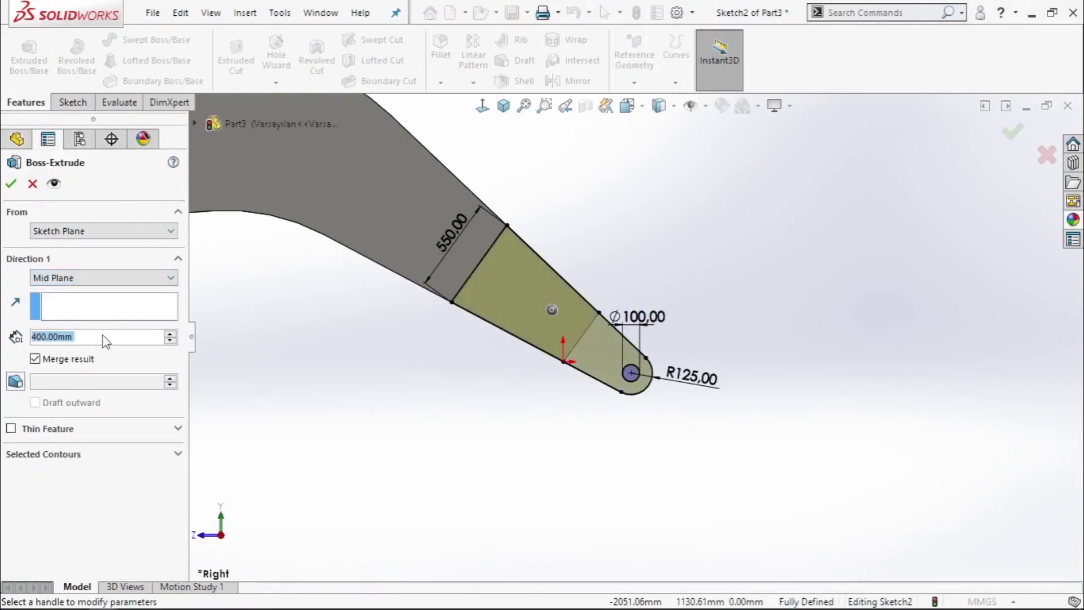
left_click(103, 336)
type("=")
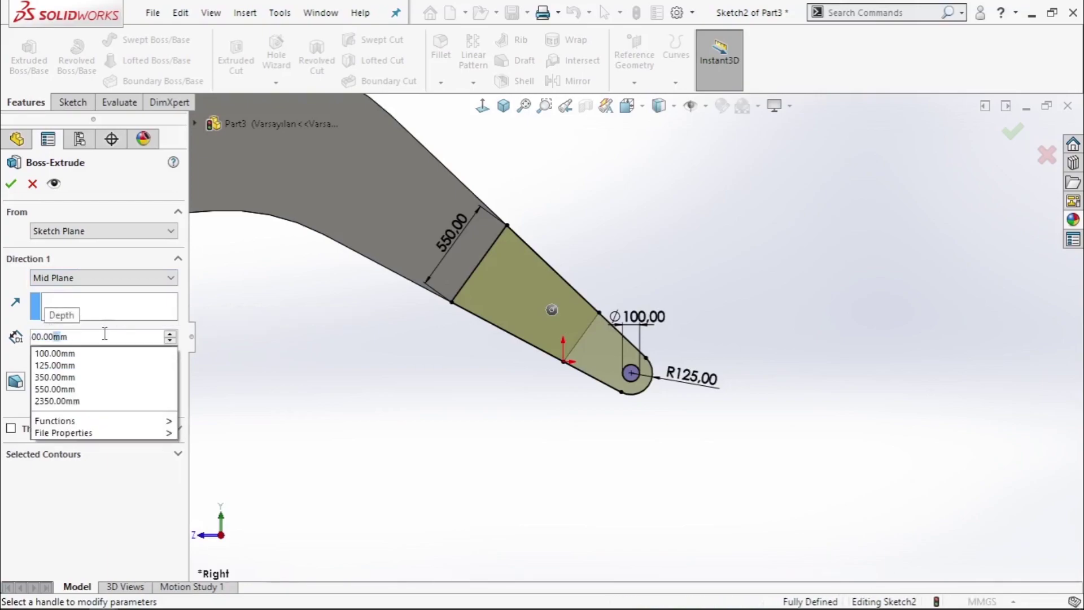
type("9,")
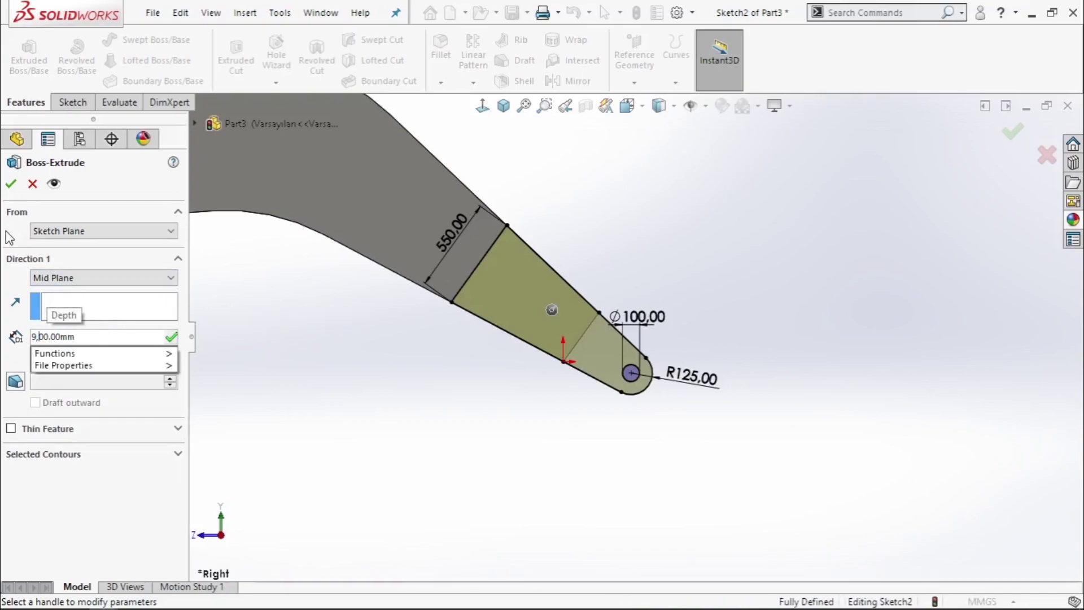
key("Return")
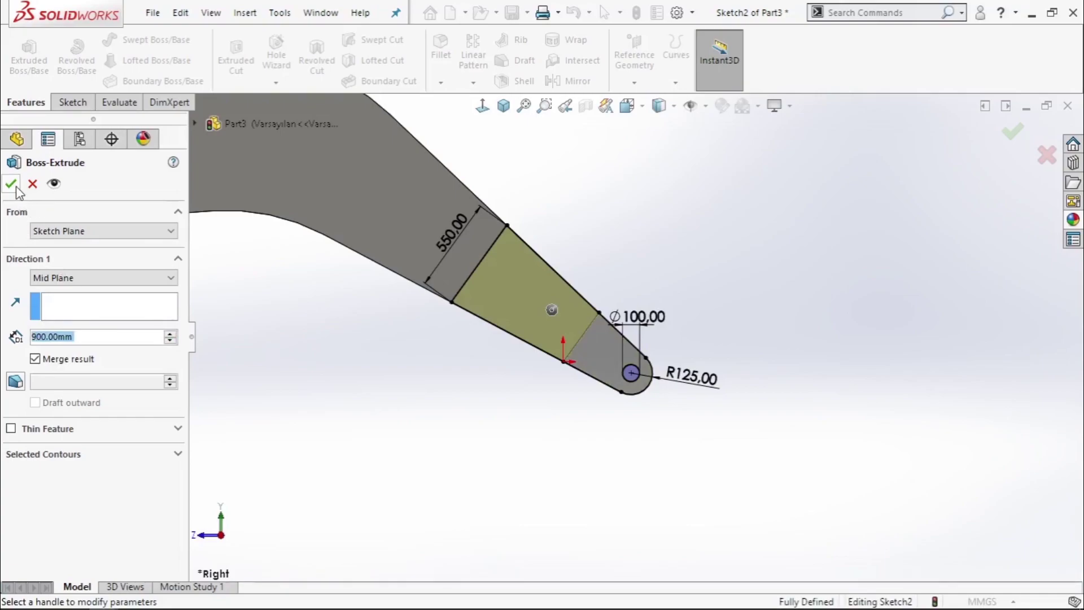
left_click(11, 183)
scroll(690, 302, "up", 3)
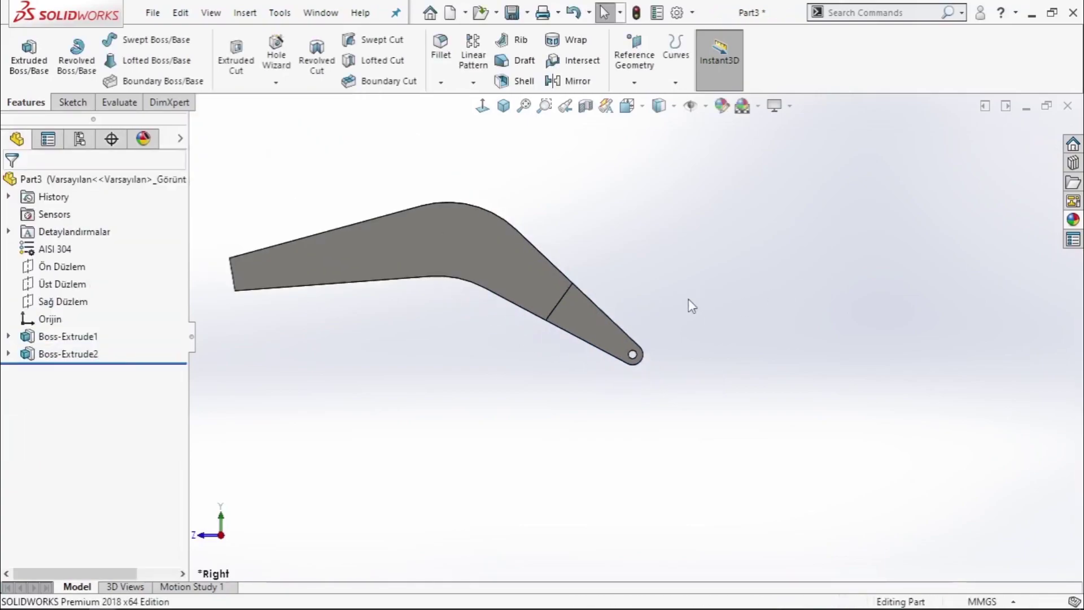
middle_click_drag(689, 299, 523, 208)
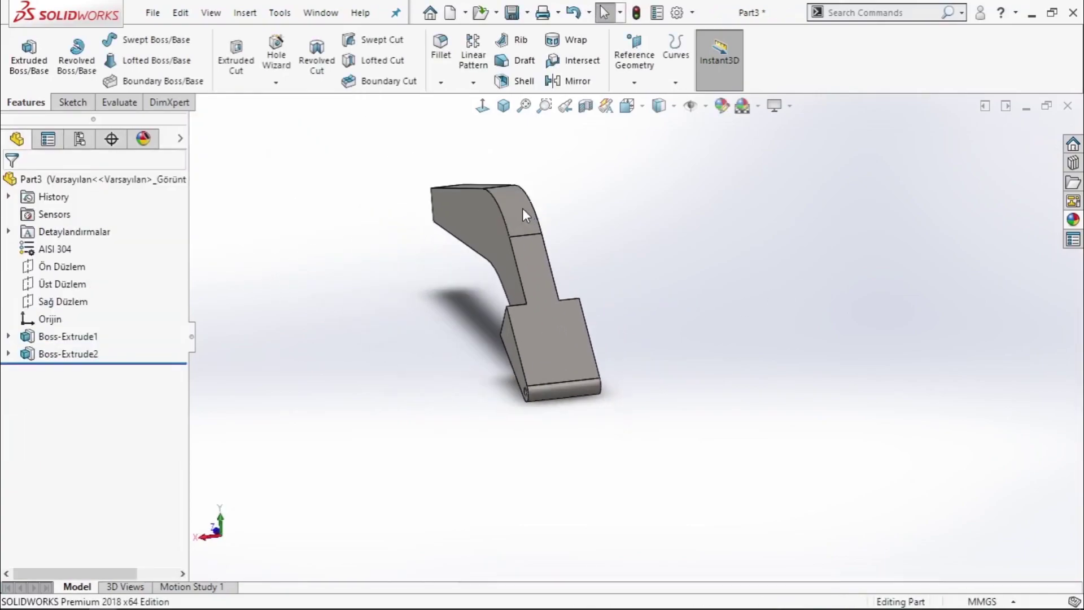
scroll(519, 221, "down", 2)
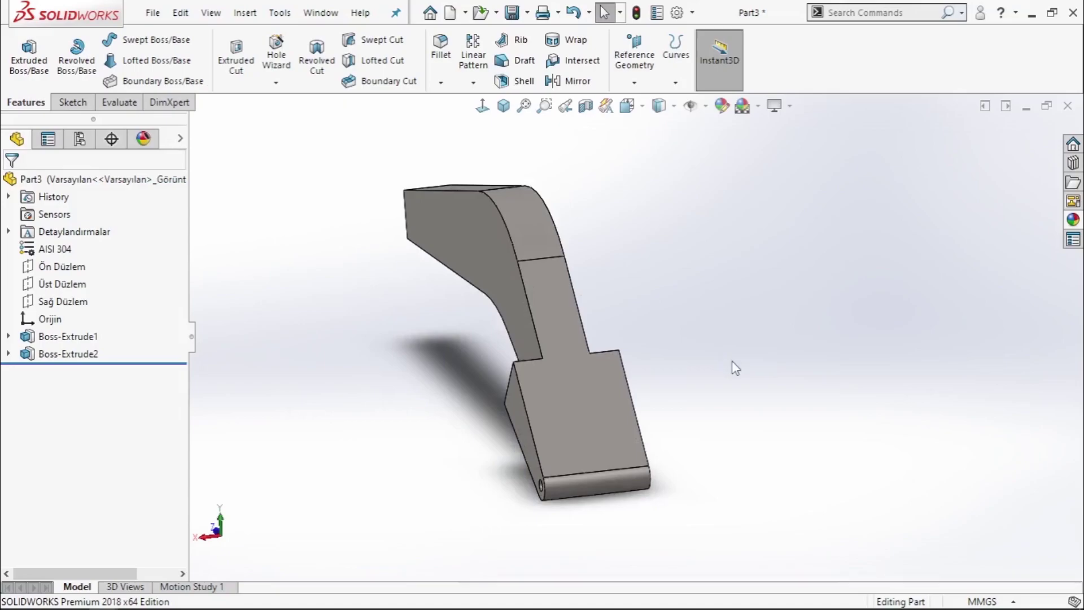
left_click(561, 409)
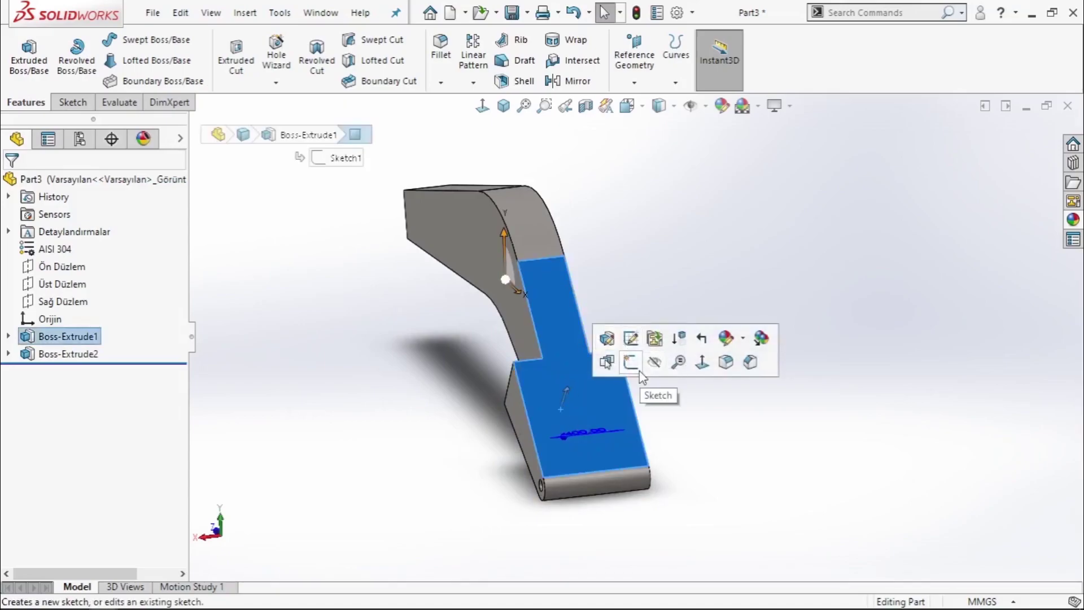
Start a sketch on the arm face and draw curved arcs on its left and right sides.
left_click(636, 361)
left_click(482, 106)
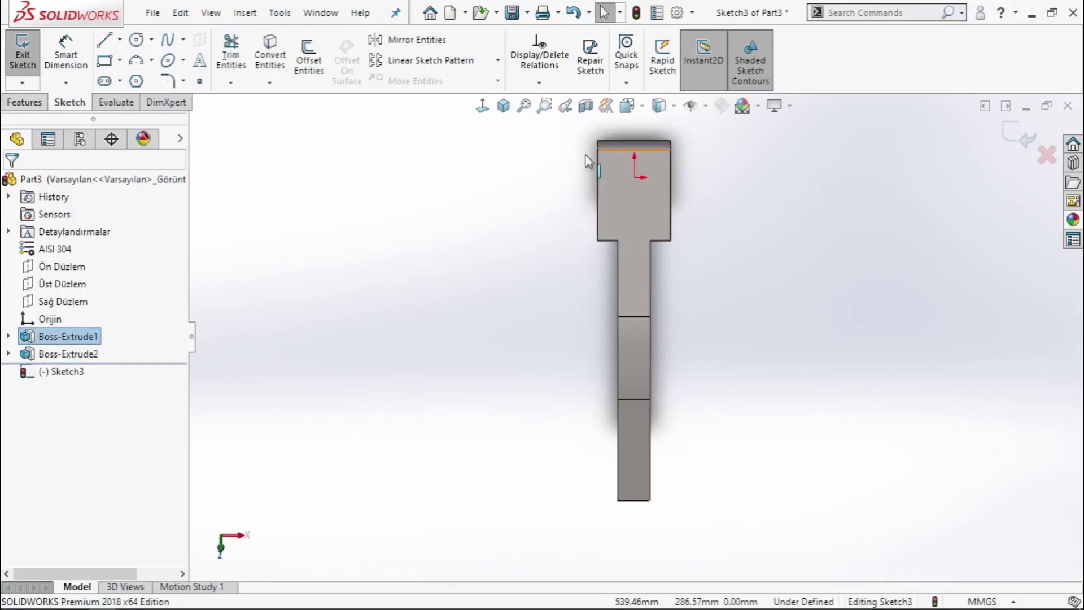
scroll(703, 192, "down", 3)
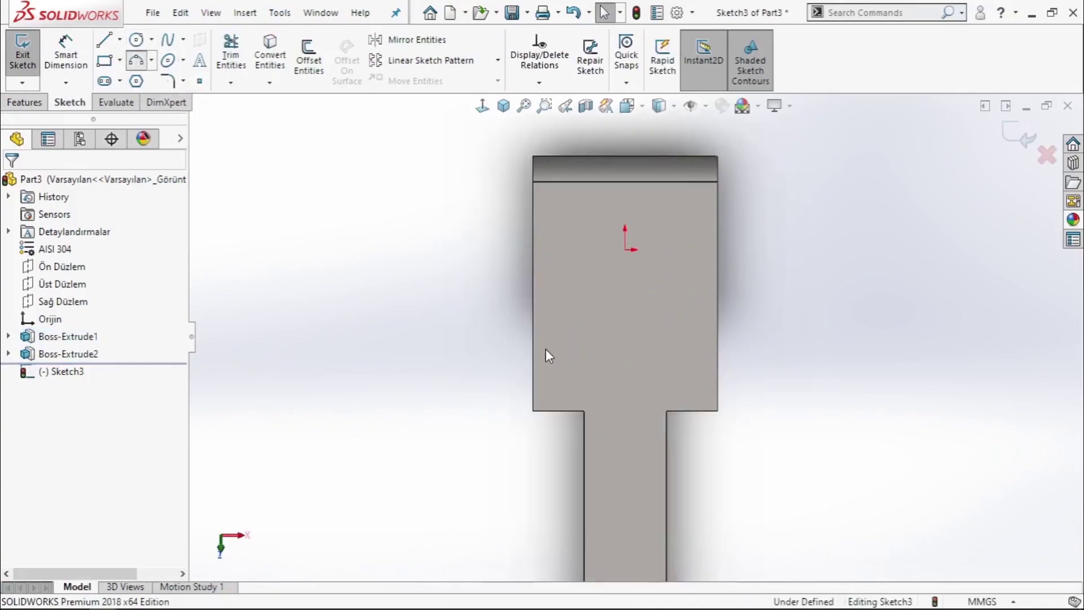
left_click(584, 410)
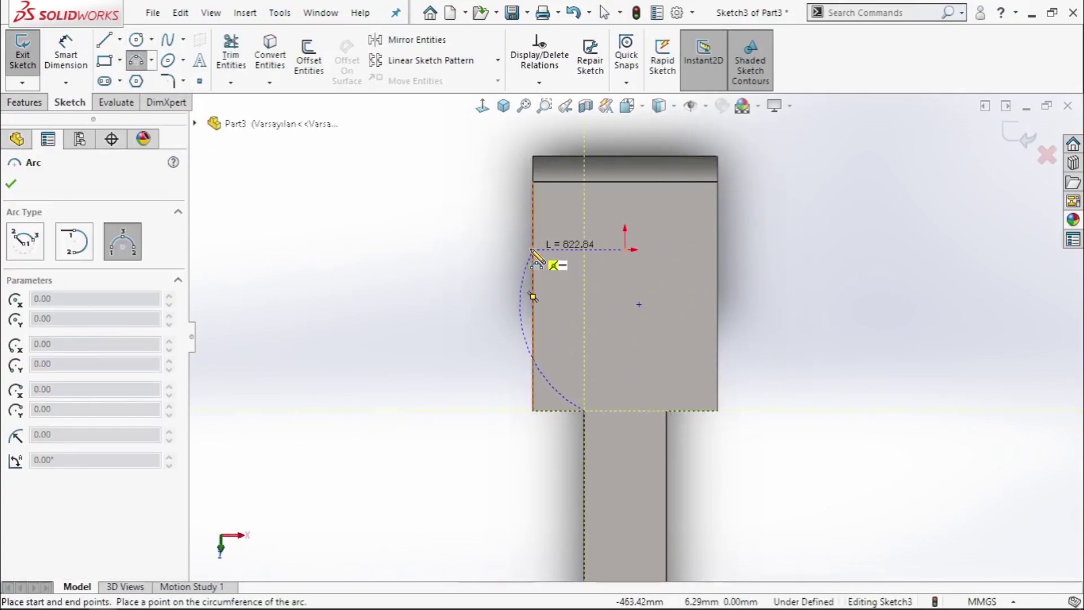
left_click(553, 284)
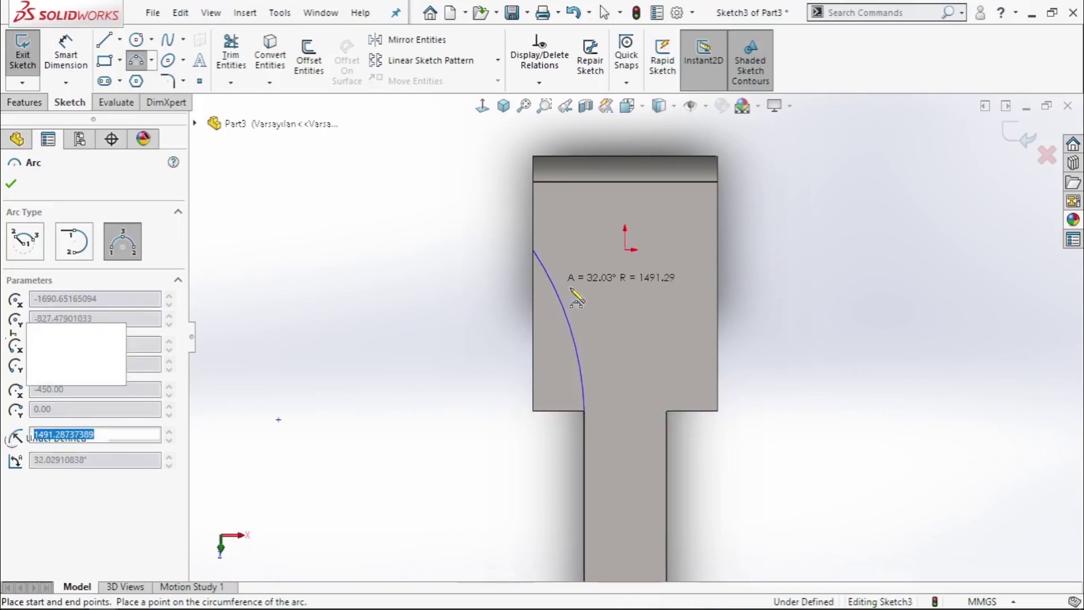
left_click(666, 411)
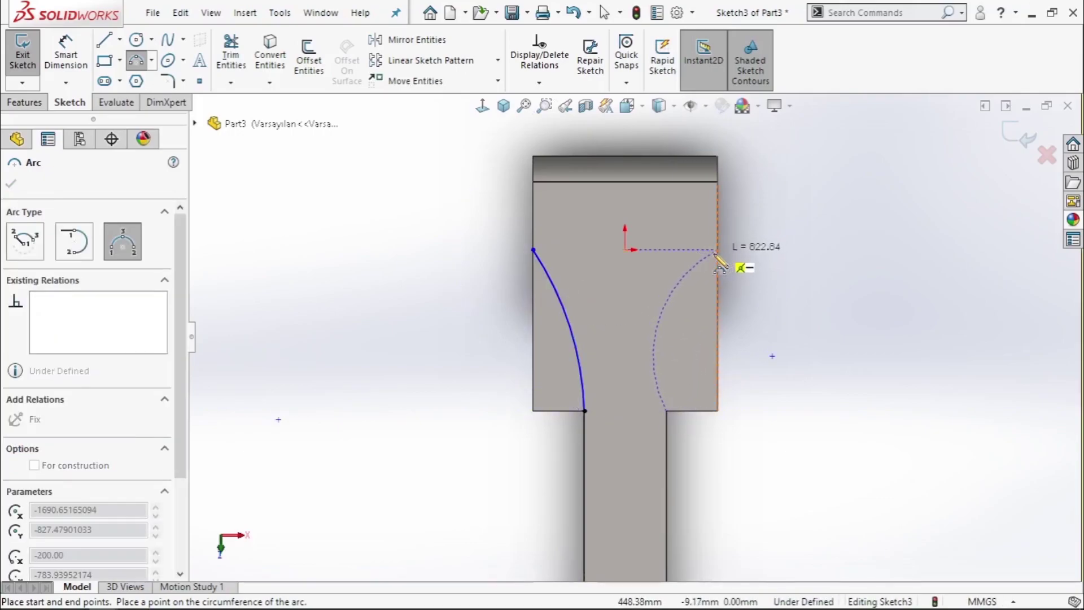
left_click(700, 291)
right_click(778, 283)
left_click(787, 293)
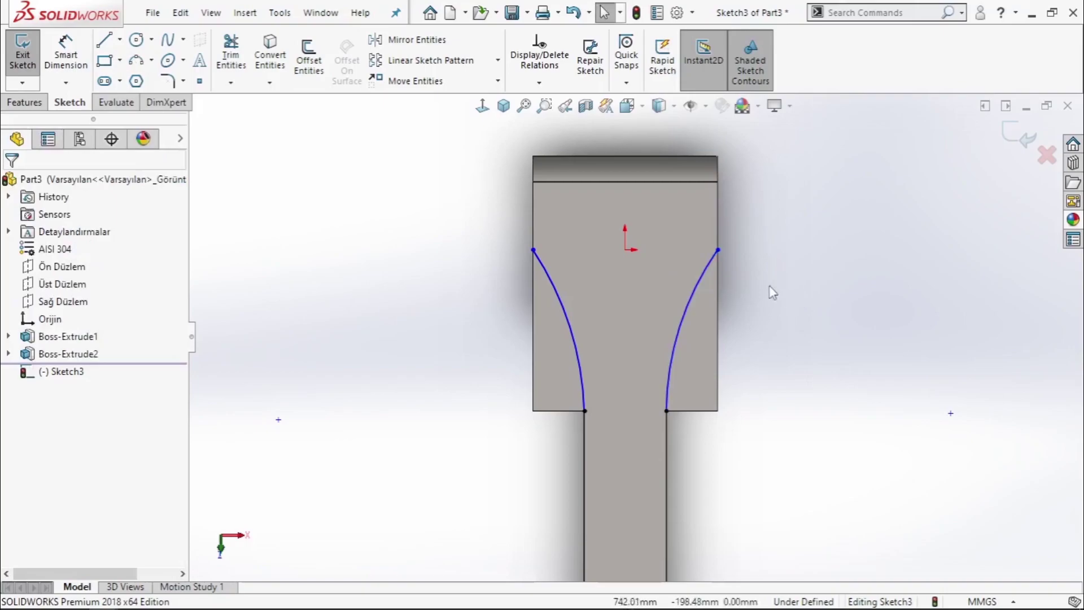
Make both side arcs tangent to the edges below them.
left_click(717, 250)
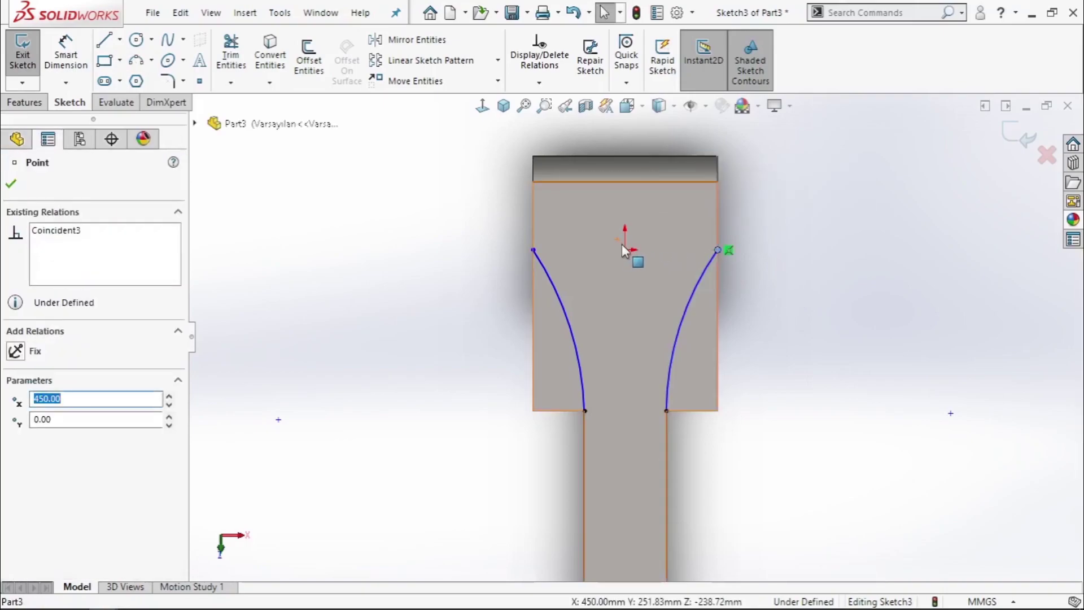
left_click(533, 250, "ctrl")
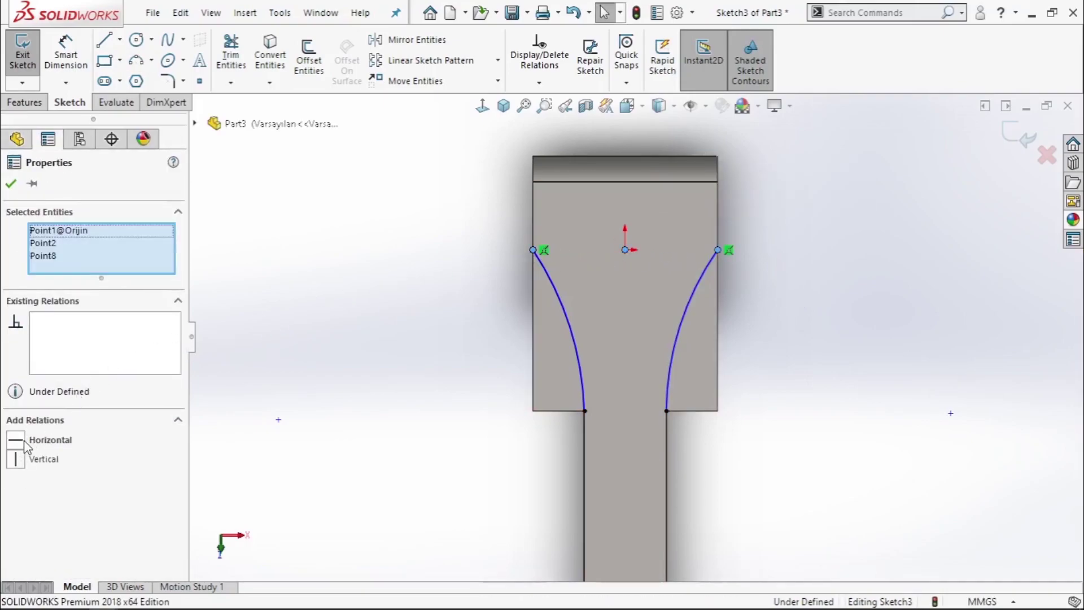
left_click(318, 303)
left_click(581, 390)
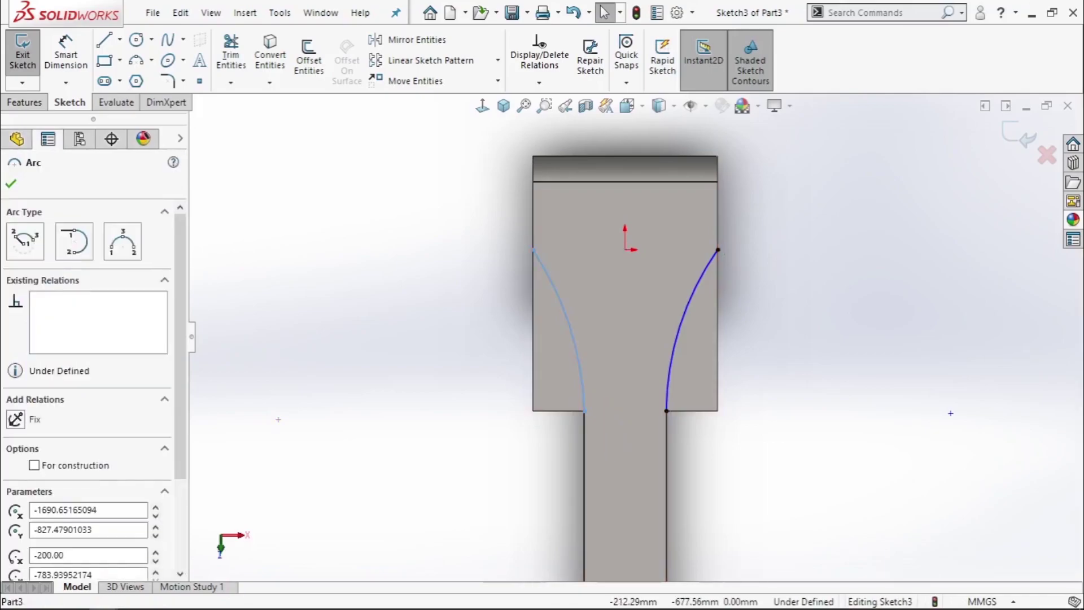
left_click(584, 442, "ctrl")
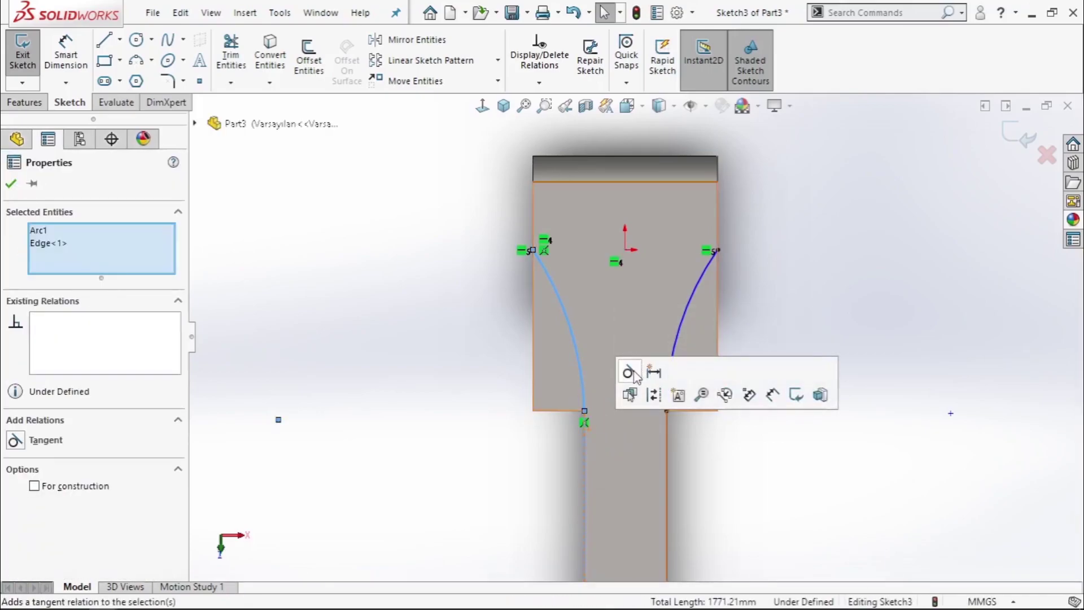
left_click(630, 373)
left_click(681, 318)
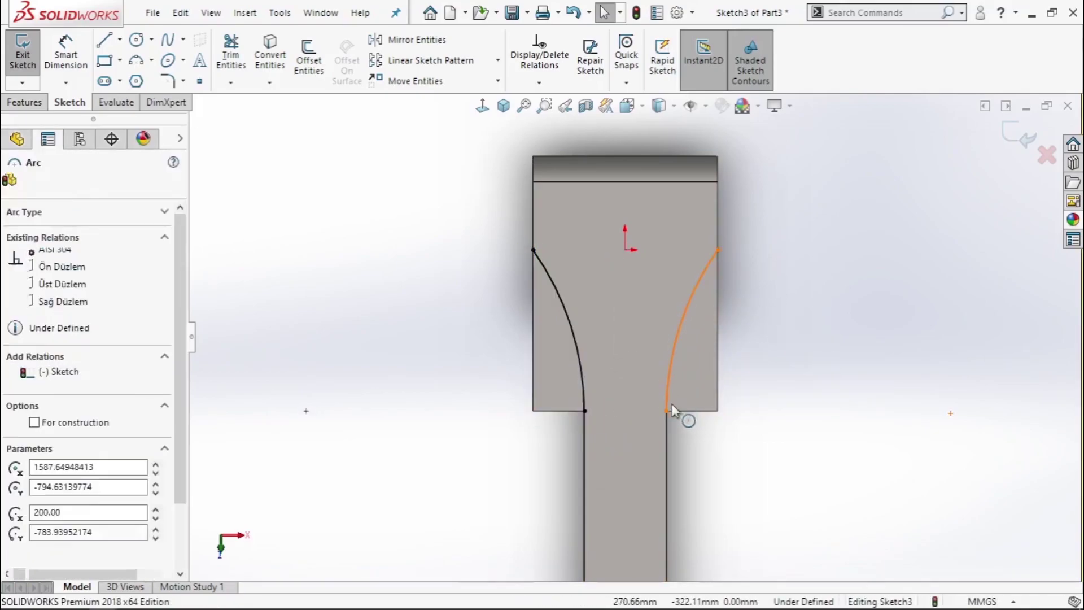
left_click(665, 426, "ctrl")
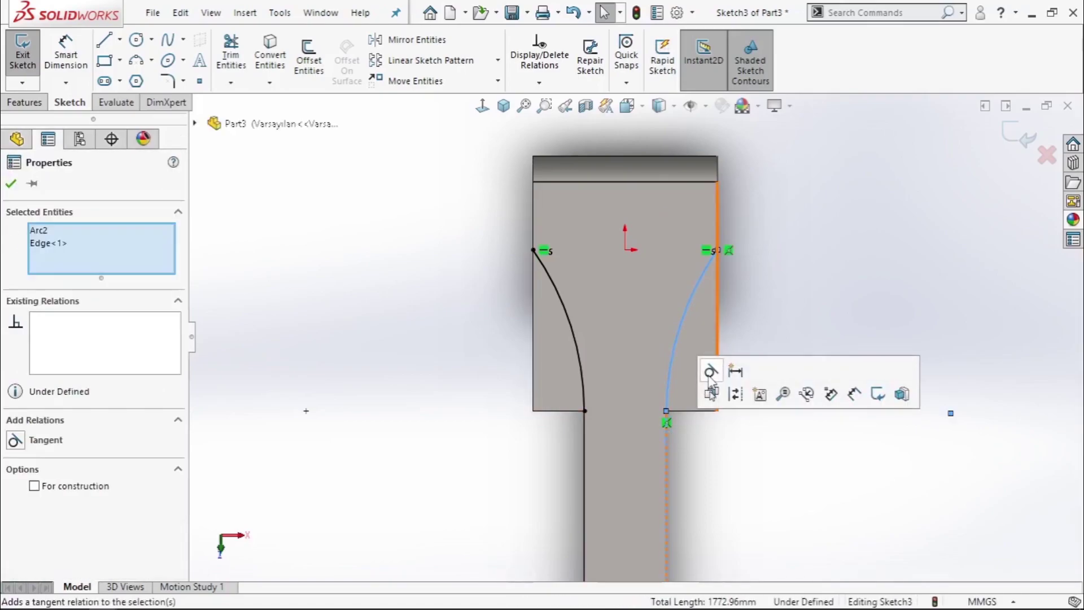
left_click(707, 367)
left_click(720, 264)
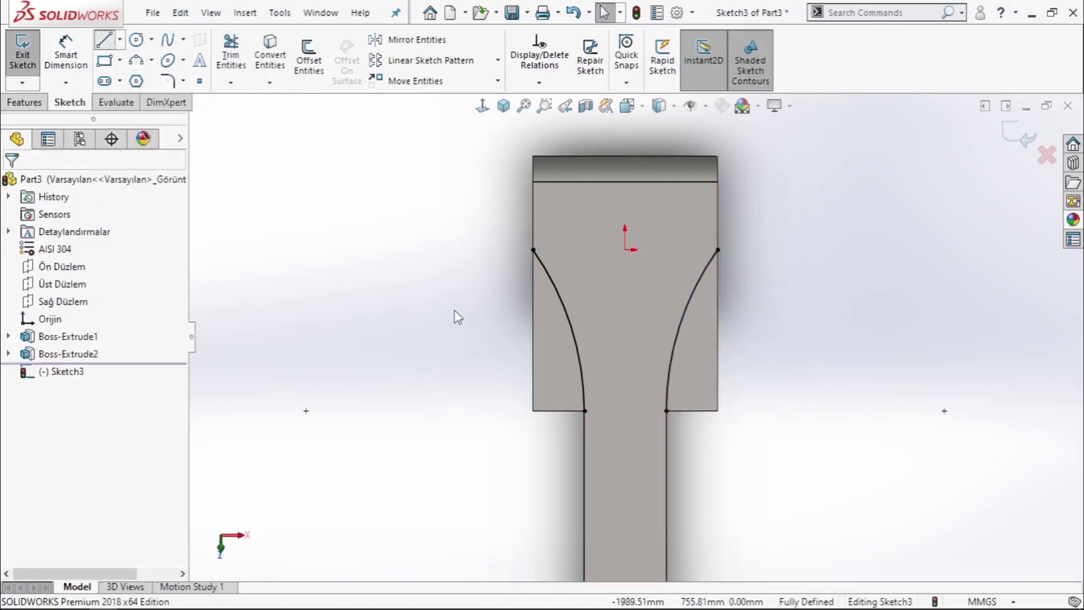
Close the left and right regions with straight lines along the face edges.
key("l")
left_click(533, 249)
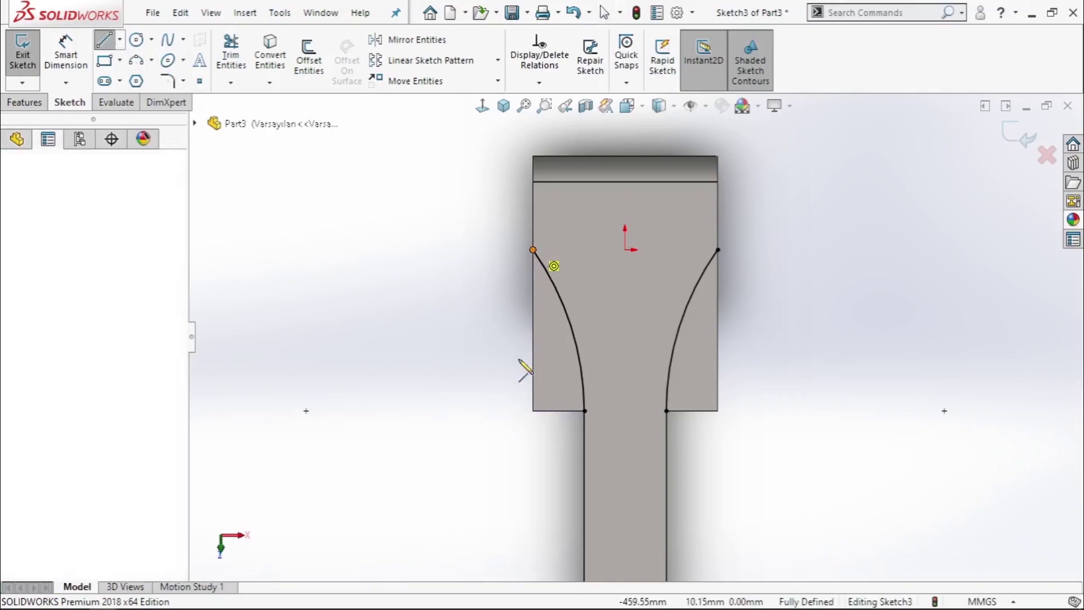
left_click(533, 410)
left_click(585, 411)
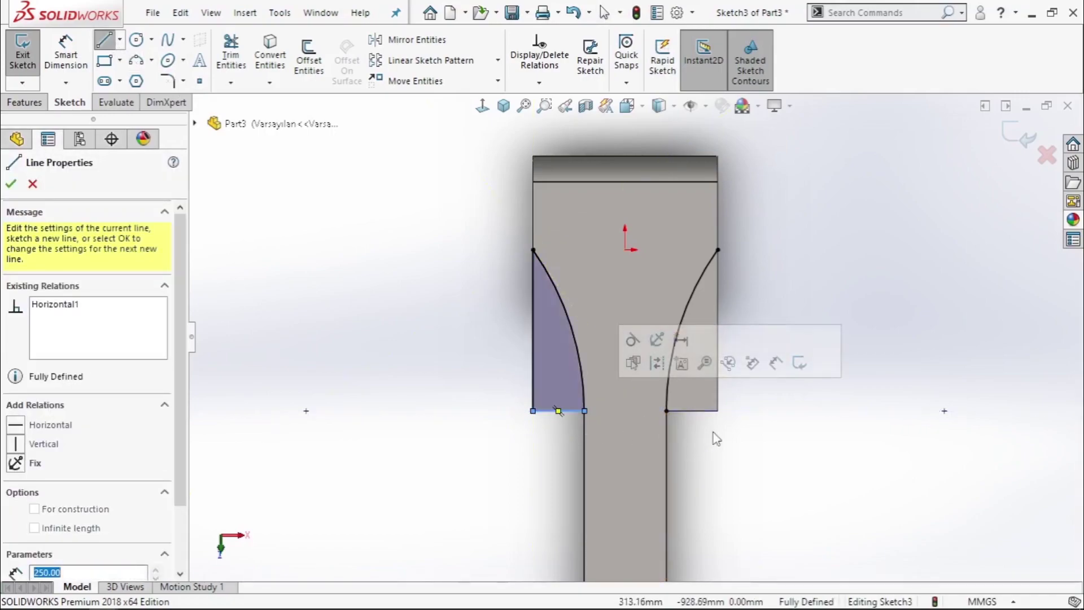
left_click(457, 382)
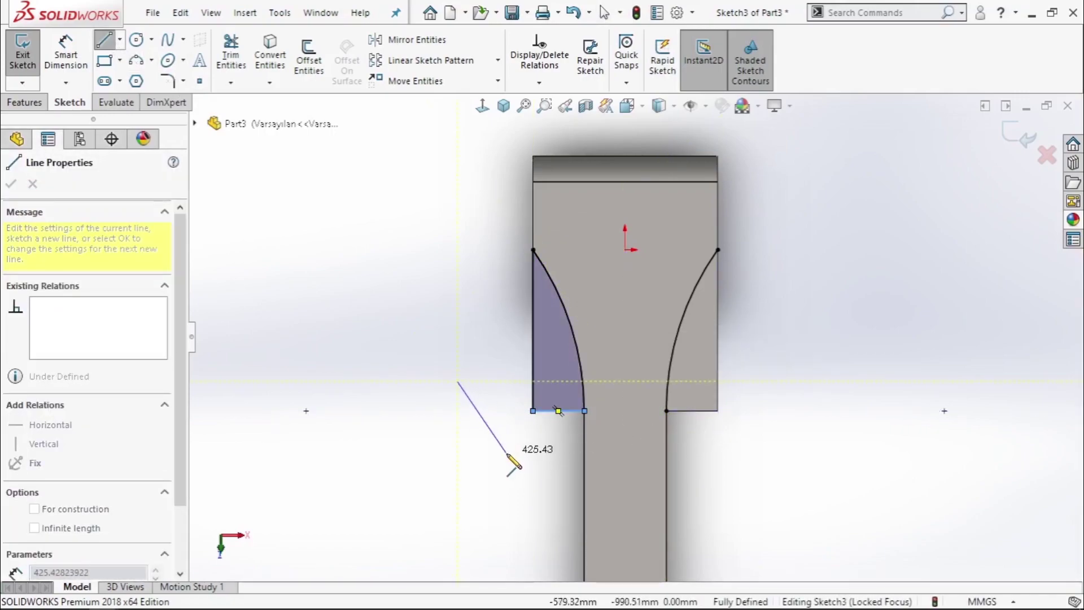
key("Escape")
left_click(666, 411)
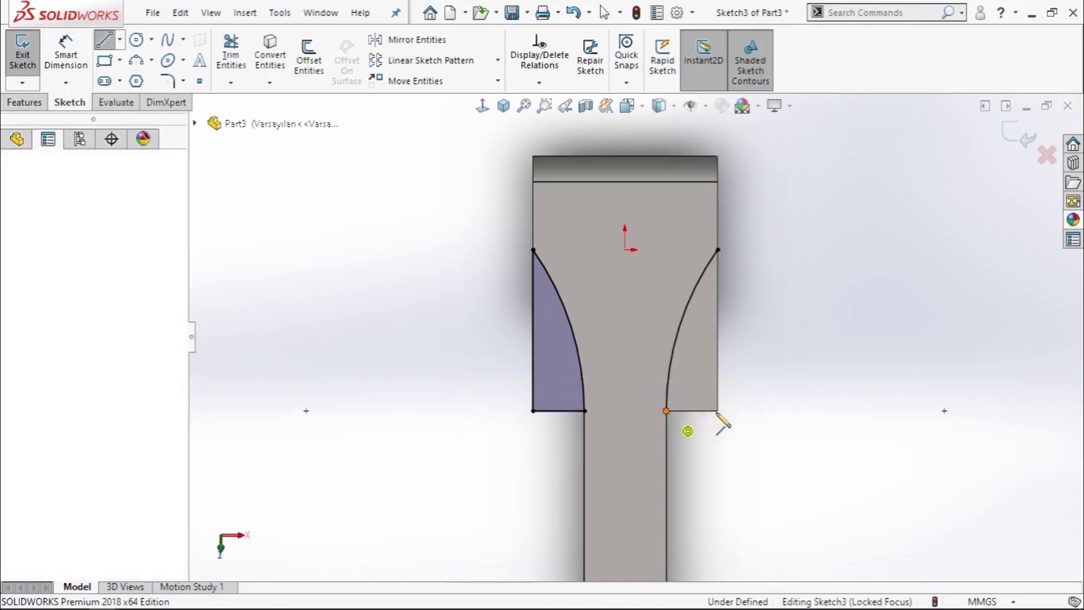
left_click(718, 410)
left_click(717, 249)
right_click(783, 226)
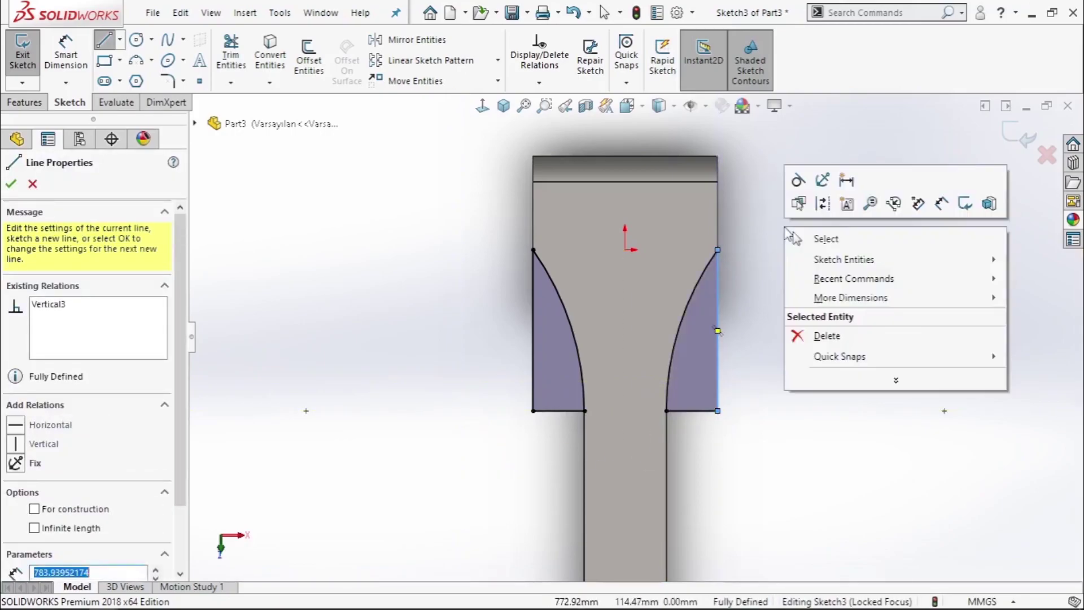
left_click(813, 237)
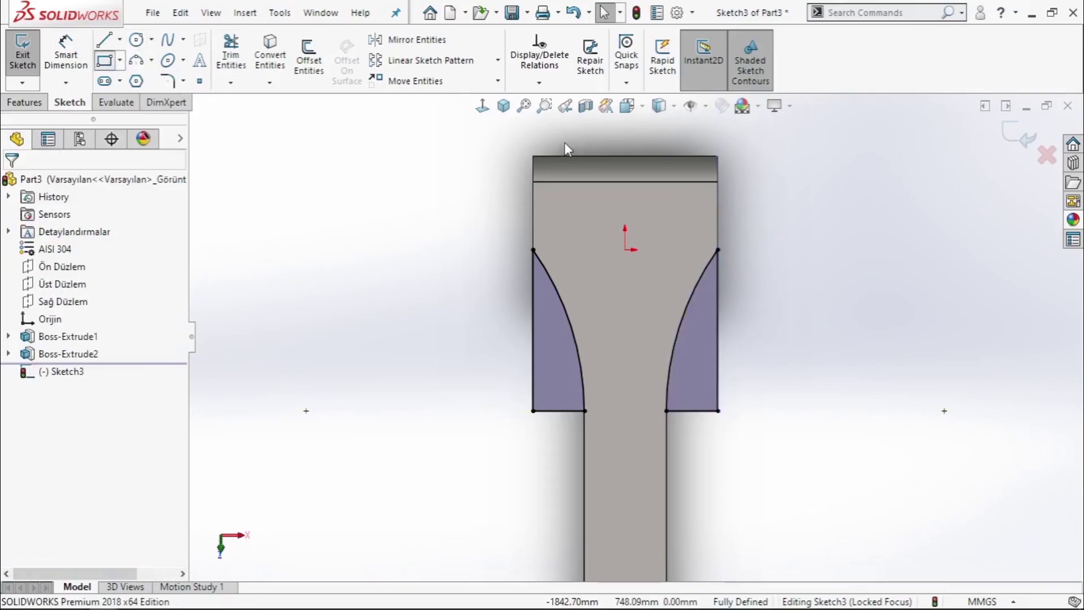
Draw a corner rectangle with its top midpoint vertically aligned to the origin.
key("r")
left_click(585, 156)
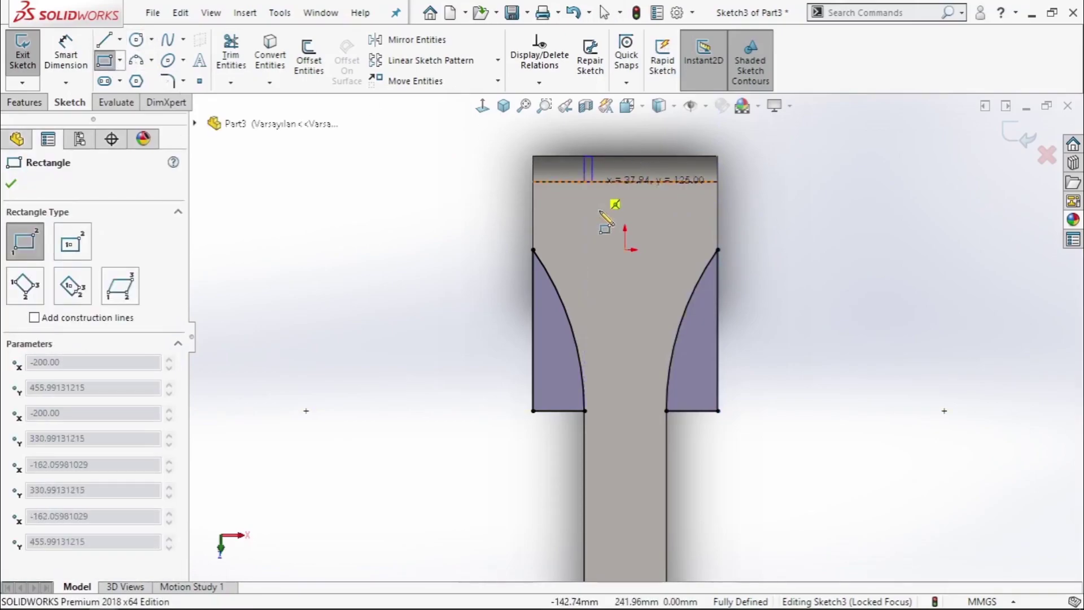
left_click(666, 290)
right_click(765, 210)
left_click(802, 218)
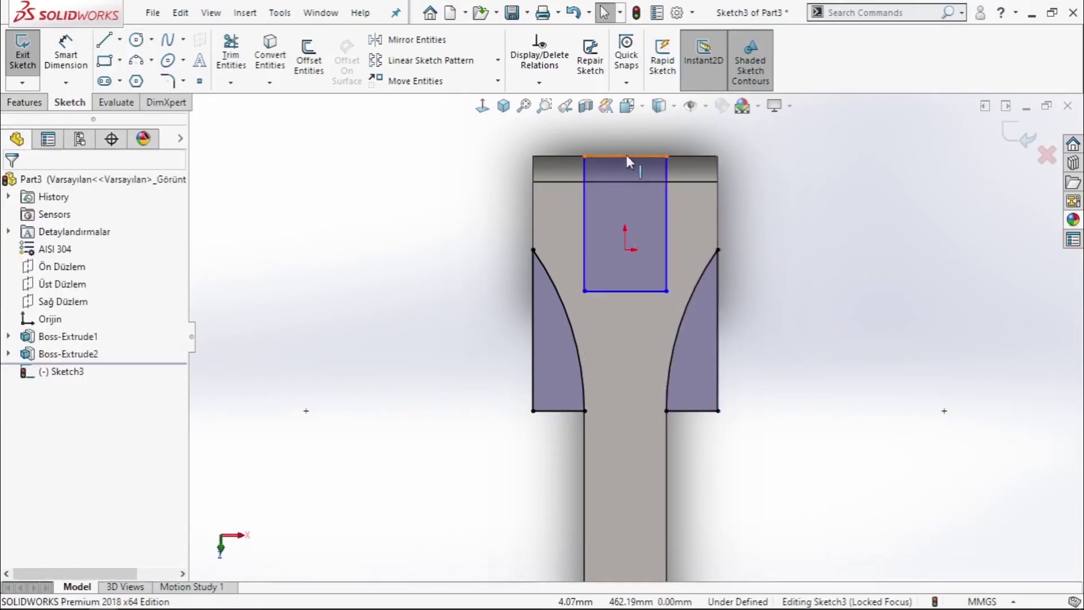
left_click(624, 154)
left_click(625, 250, "ctrl")
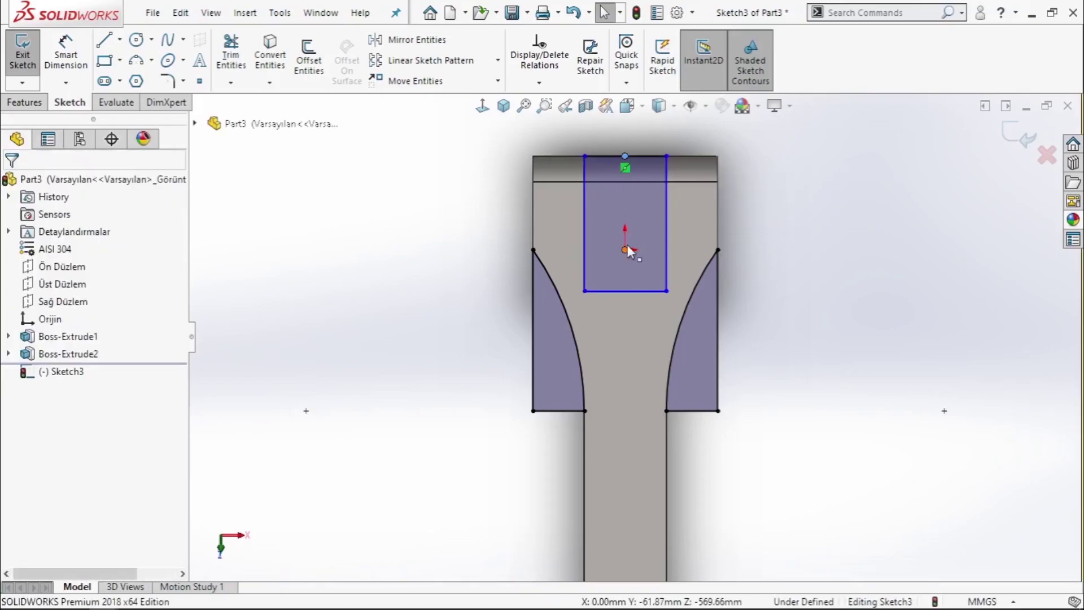
left_click(696, 187)
Dimension the rectangle 500 wide and 600 high.
right_click_drag(758, 299, 769, 169)
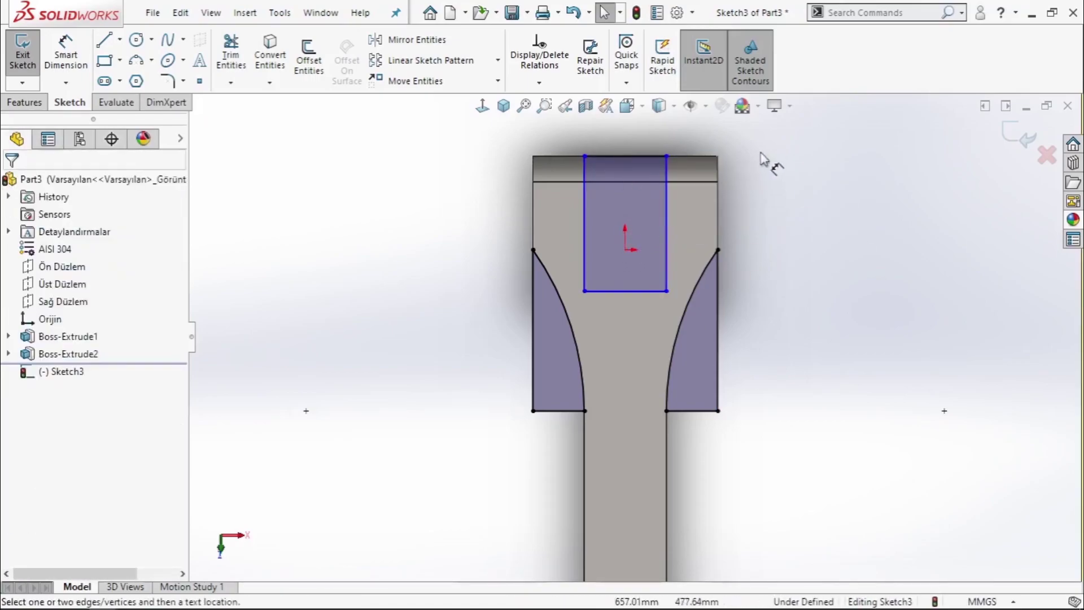
left_click(631, 158)
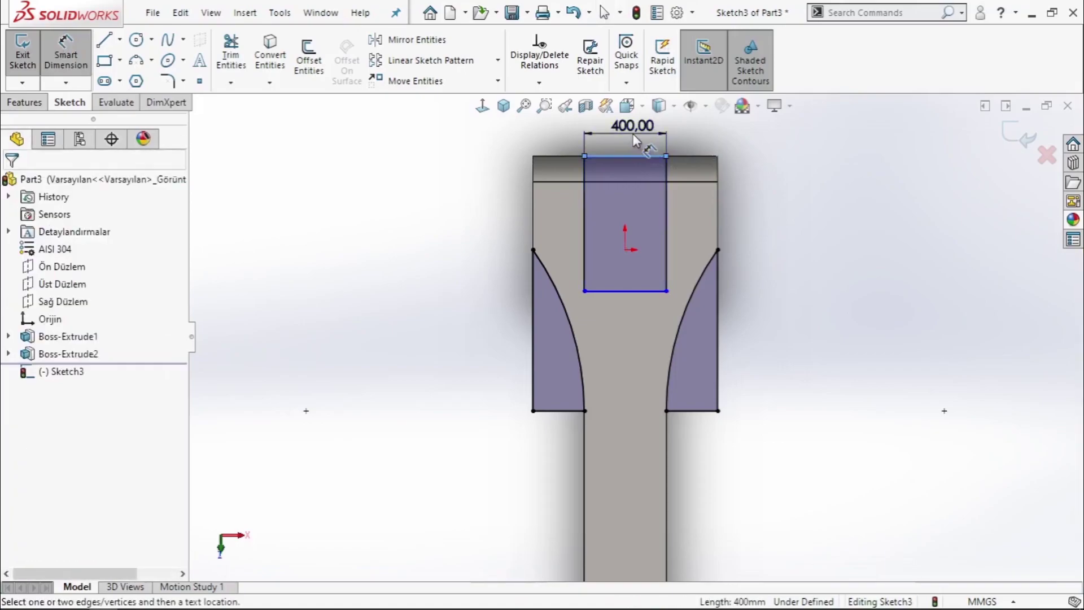
left_click(633, 133)
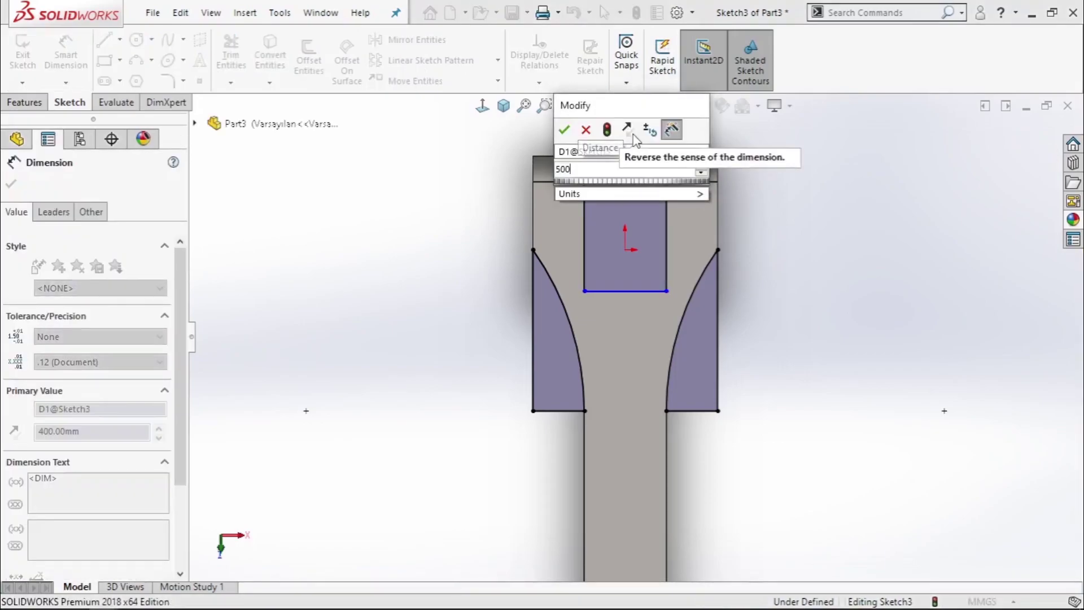
type("500")
key("Return")
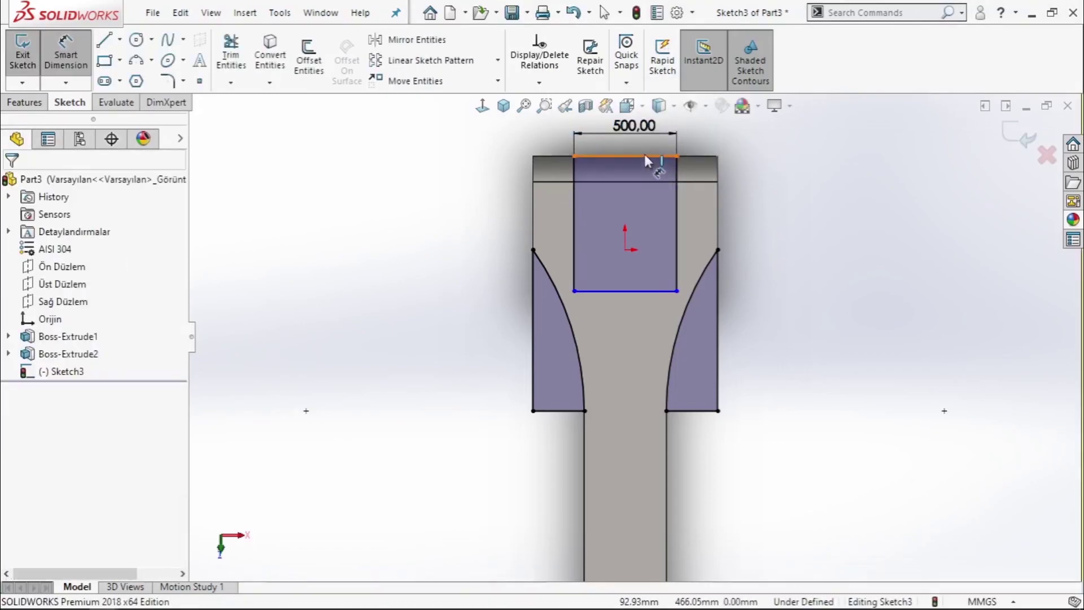
left_click(636, 291)
left_click(781, 225)
type("600")
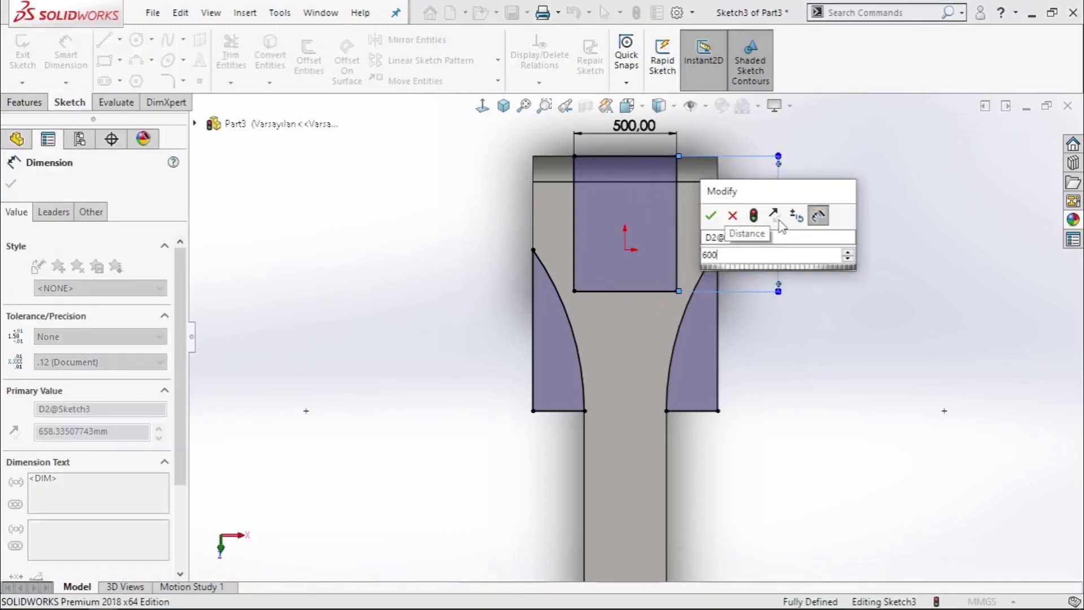
key("Return")
right_click(840, 165)
left_click(877, 271)
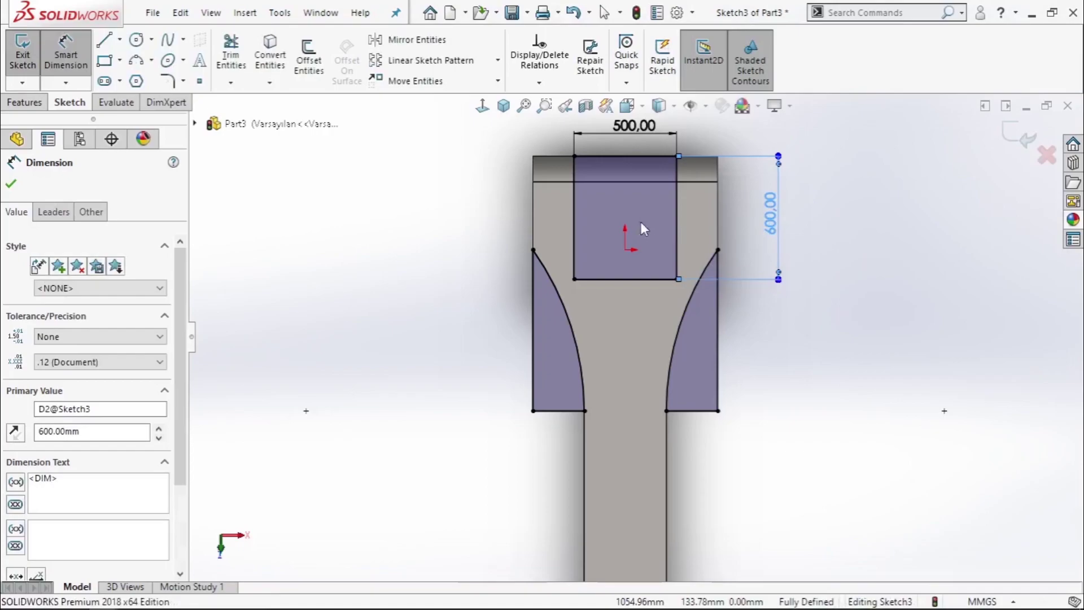
Round the rectangle's two lower corners with R150 sketch fillets.
left_click(168, 81)
type("150")
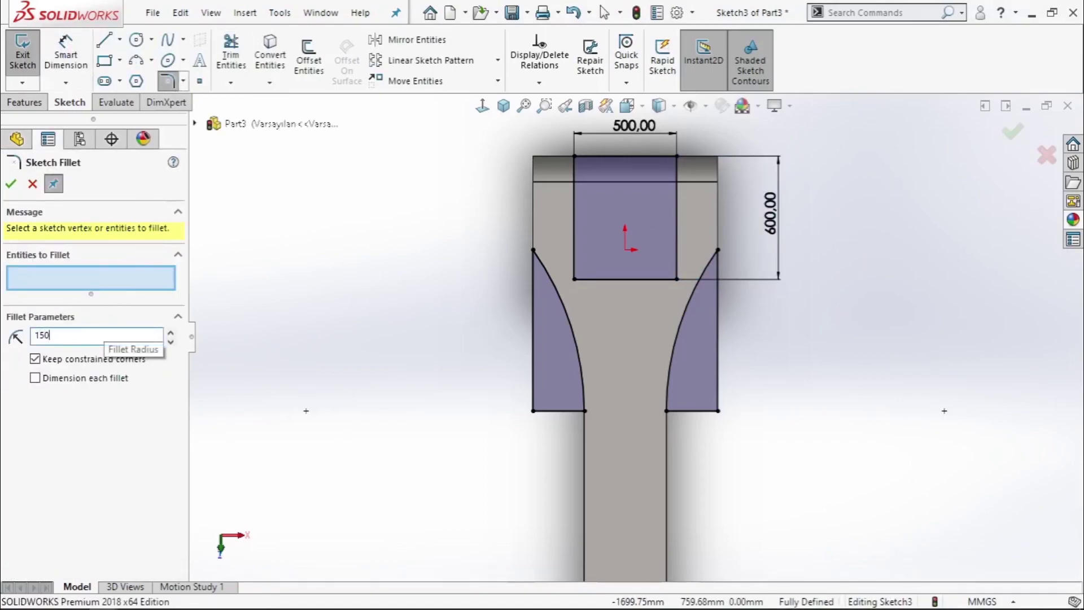
left_click(575, 279)
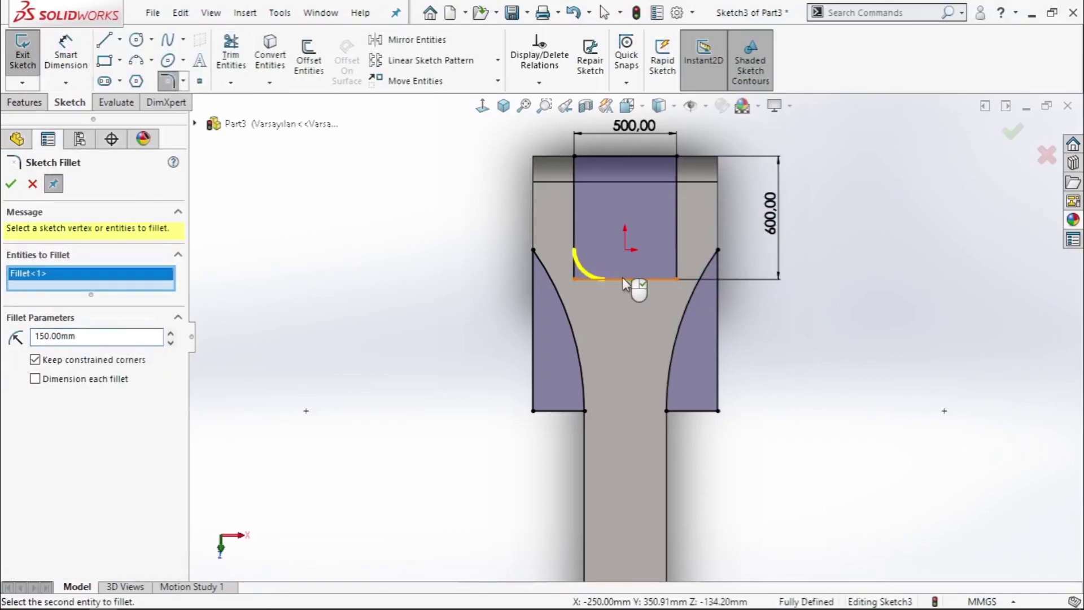
left_click(677, 279)
left_click(1013, 133)
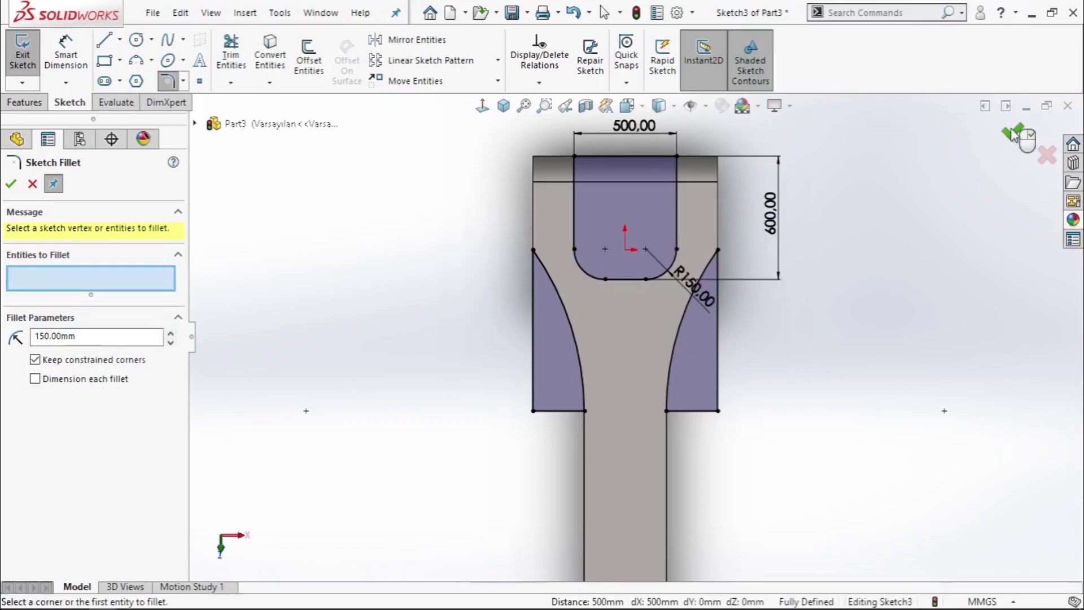
left_click(1014, 133)
left_click(27, 104)
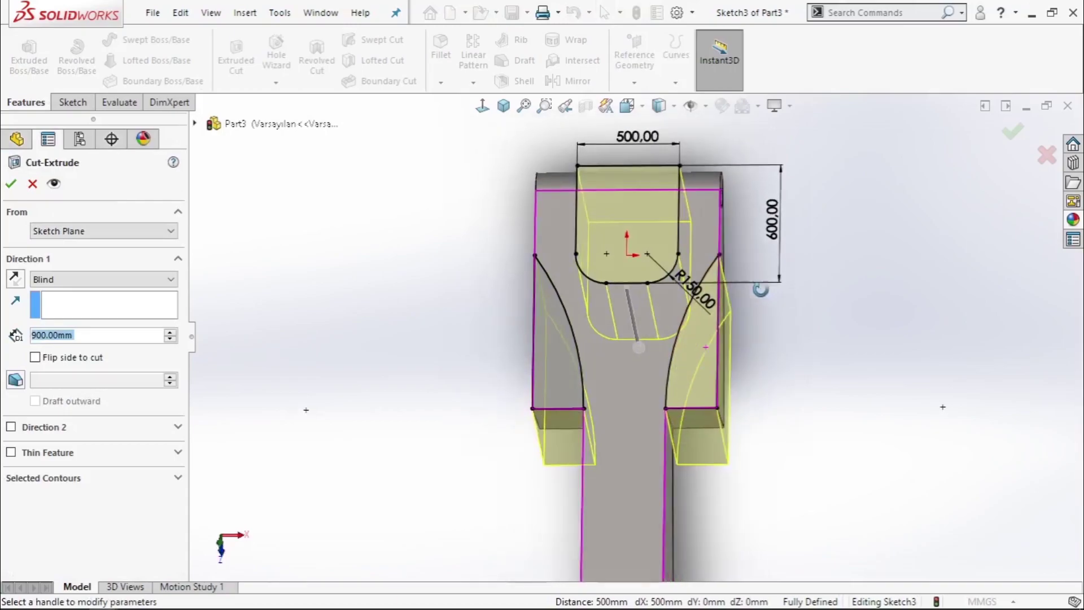
Orbit the part to inspect the cut and the two forked lugs.
mouse_move(762, 291)
middle_mouse_down()
mouse_move(667, 186)
mouse_move(504, 309)
mouse_move(491, 367)
middle_mouse_up()
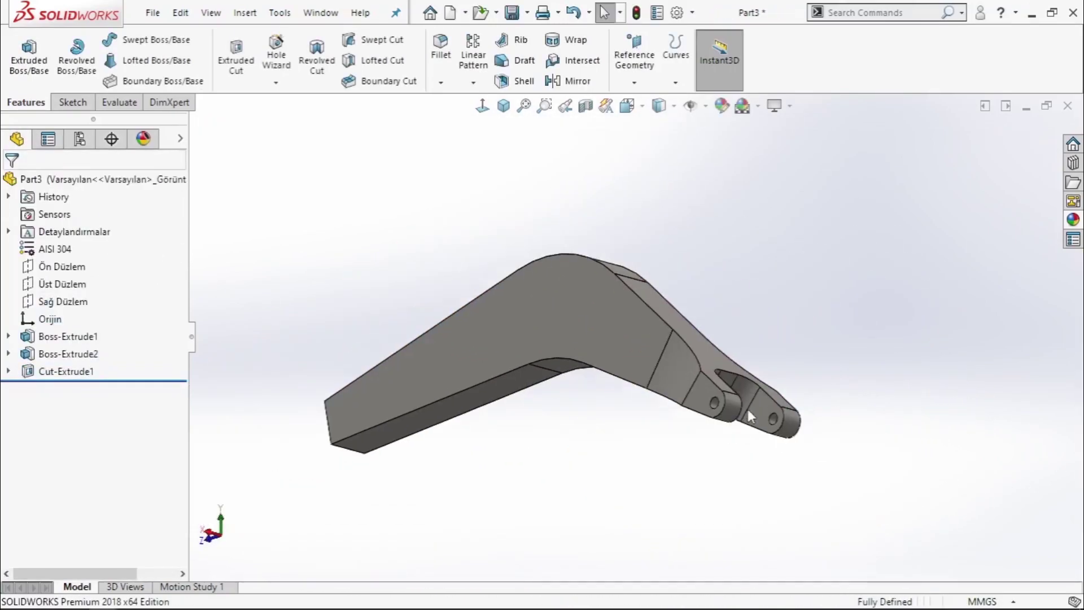
mouse_move(858, 397)
middle_mouse_down()
mouse_move(690, 337)
mouse_move(650, 372)
mouse_move(727, 371)
mouse_move(719, 401)
mouse_move(689, 480)
mouse_move(643, 480)
mouse_move(706, 496)
middle_mouse_up()
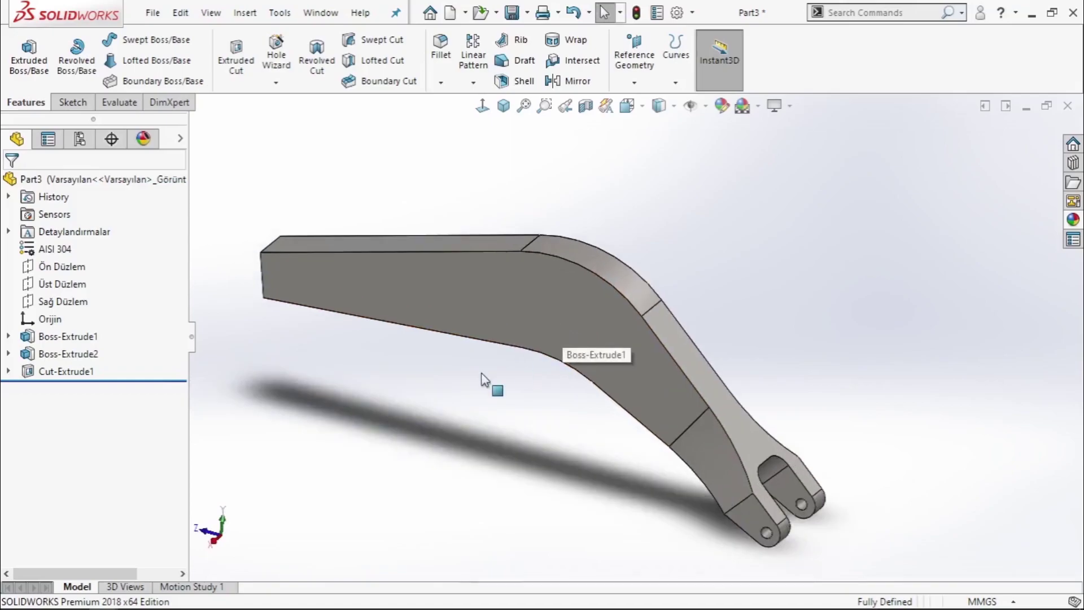
middle_click_drag(484, 380, 472, 341)
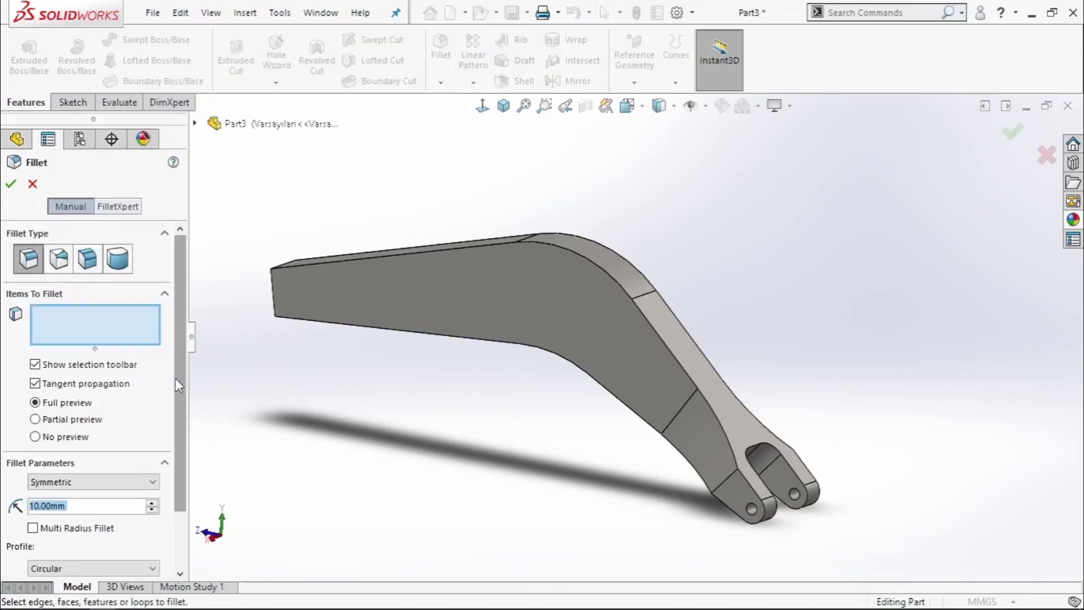
Fillet both lug-to-arm transition edges with a 200 mm radius.
type("200")
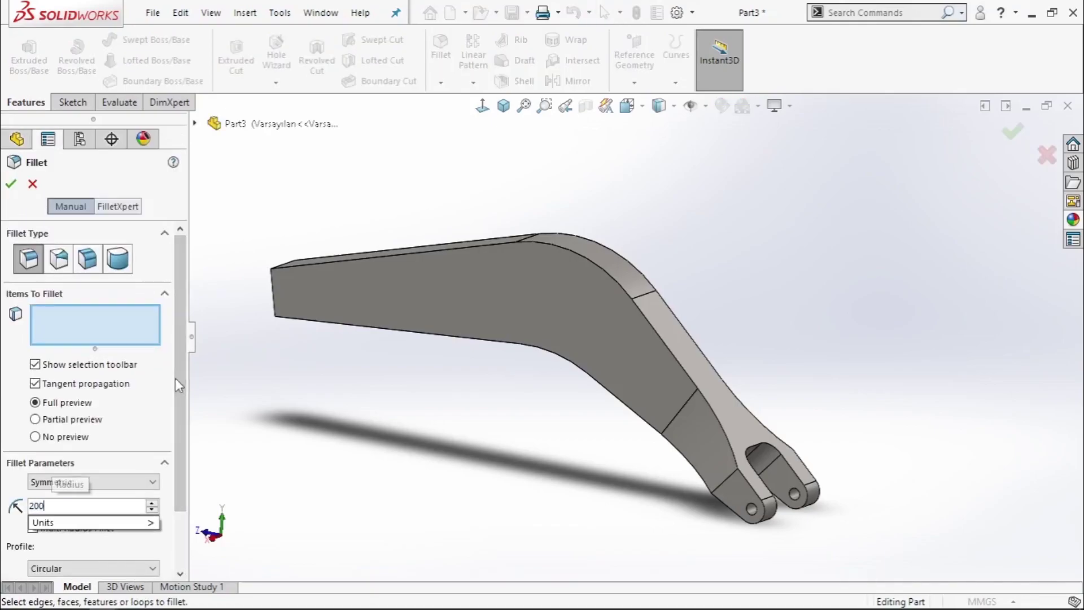
key("Return")
scroll(799, 501, "down", 4)
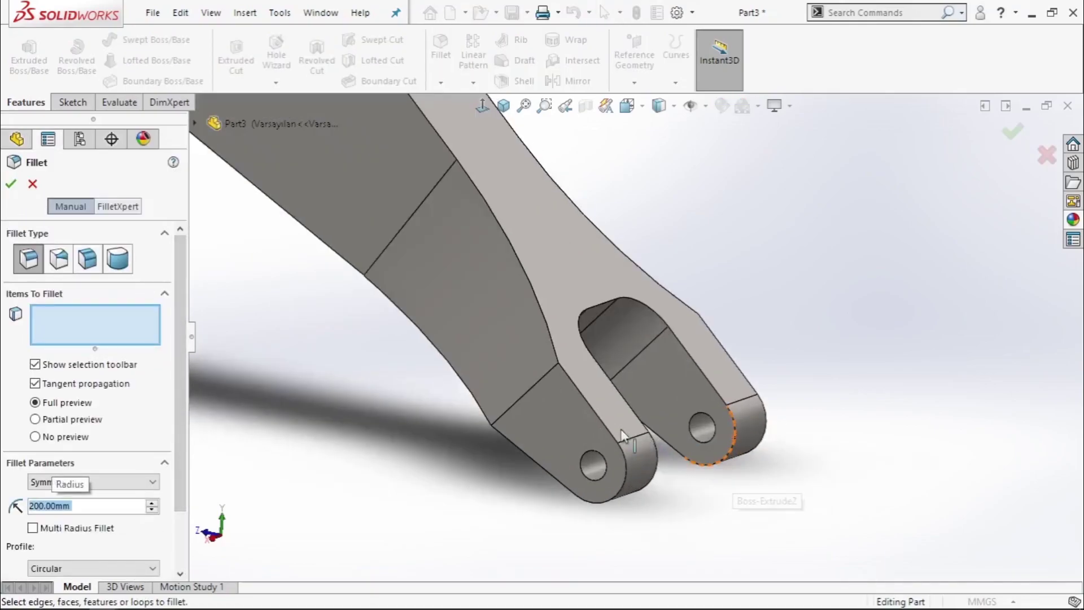
left_click(541, 381)
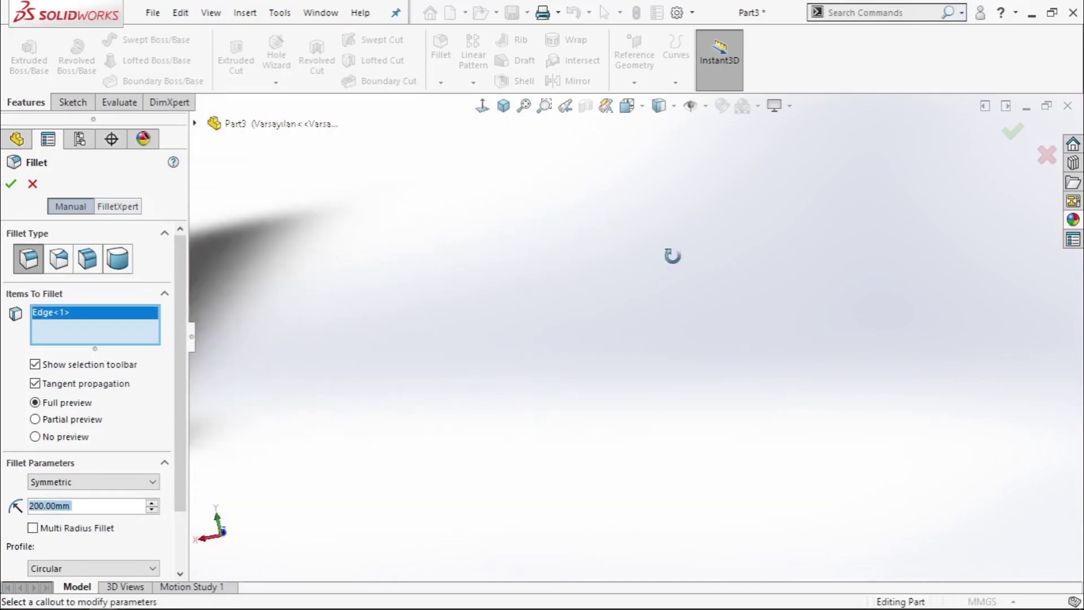
middle_click_drag(672, 255, 493, 316)
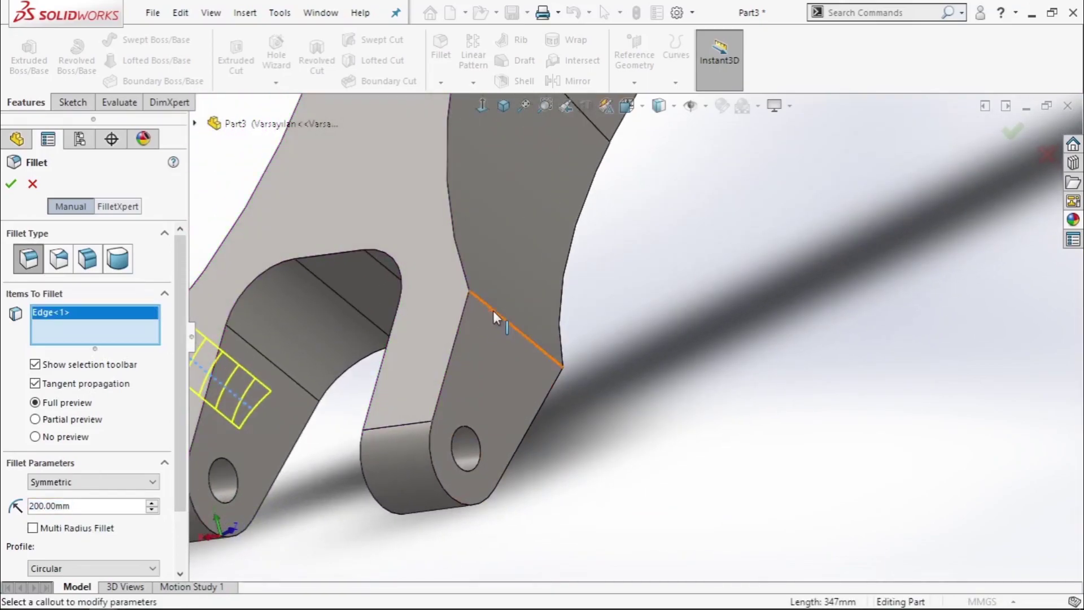
left_click(493, 310)
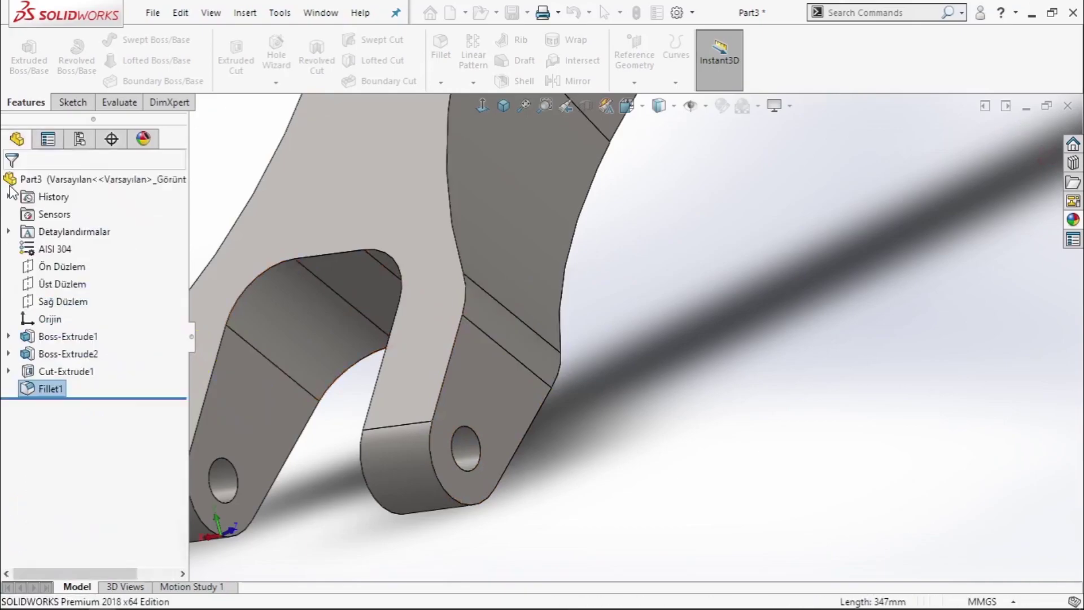
scroll(338, 249, "up", 3)
scroll(557, 242, "up", 3)
mouse_move(557, 243)
middle_mouse_down()
mouse_move(706, 300)
mouse_move(839, 271)
mouse_move(506, 317)
middle_mouse_up()
Start a new sketch on the Sağ Düzlem plane.
scroll(506, 317, "down", 3)
left_click(55, 305)
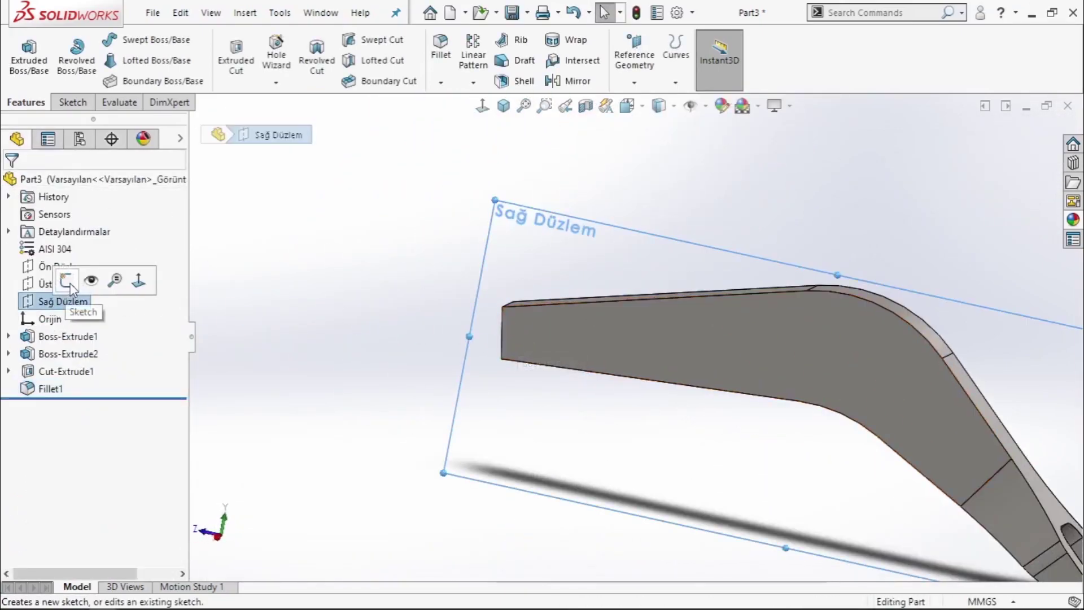
left_click(73, 282)
scroll(662, 327, "down", 3)
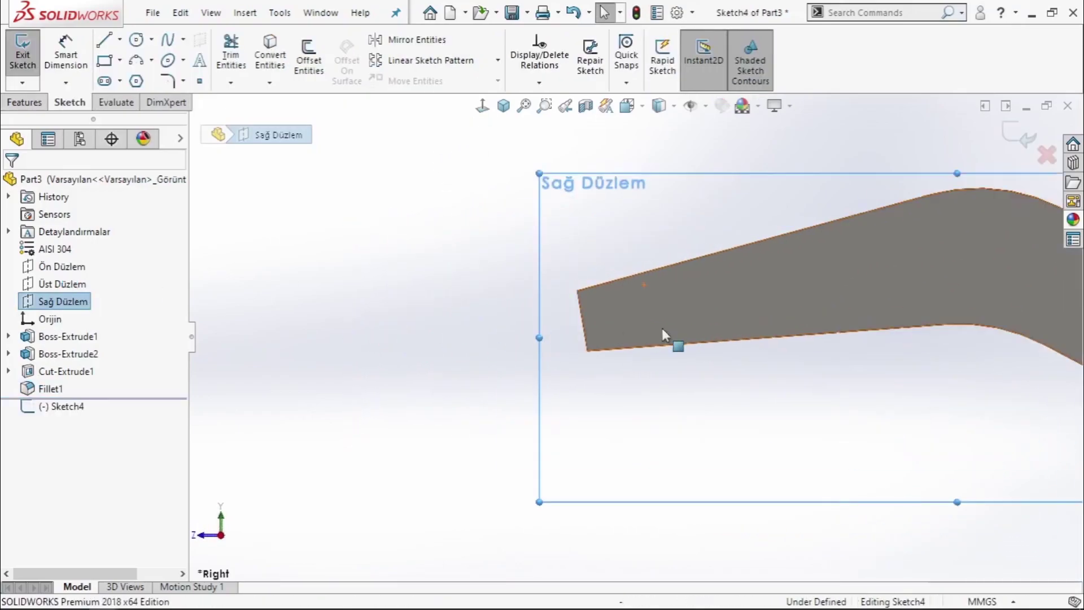
left_click(689, 380)
scroll(691, 385, "down", 2)
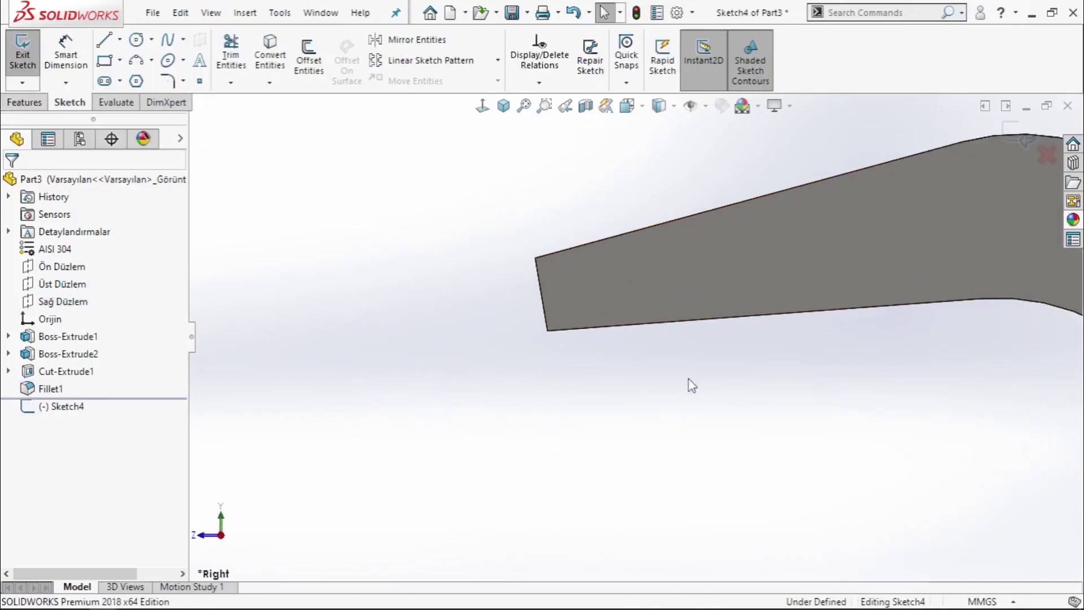
Draw two side lines from the arm's top and lower edges past its end.
left_click(117, 37)
left_click(613, 257)
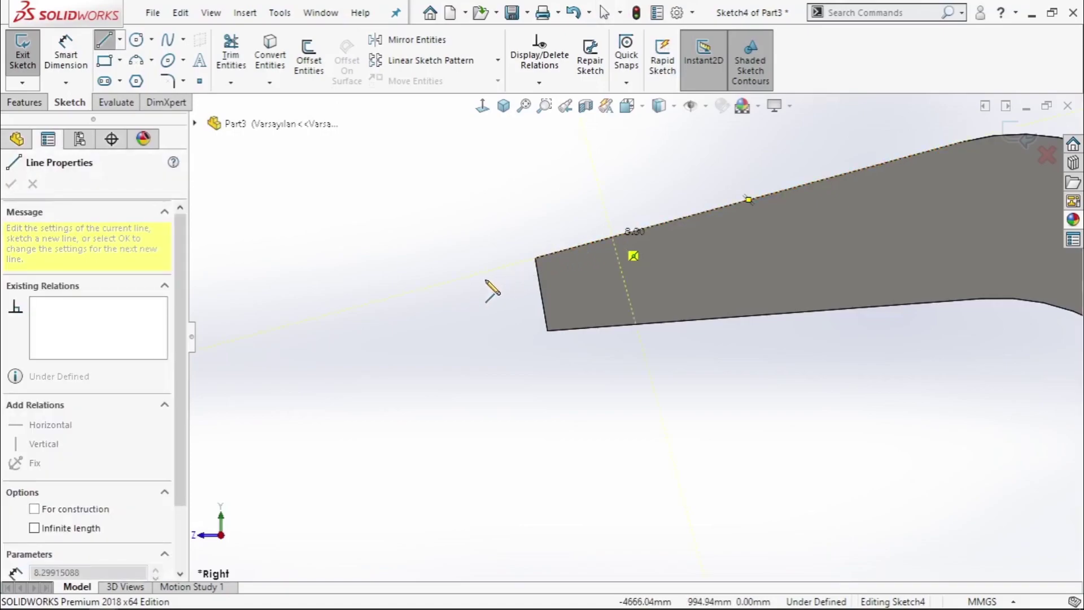
left_click(384, 299)
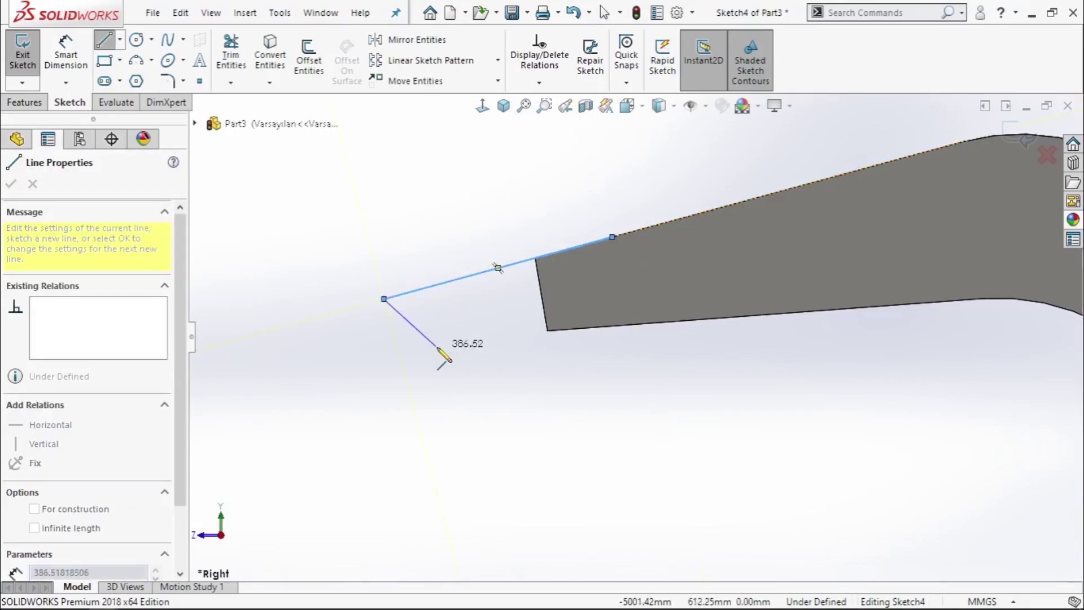
key("Escape")
left_click(636, 327)
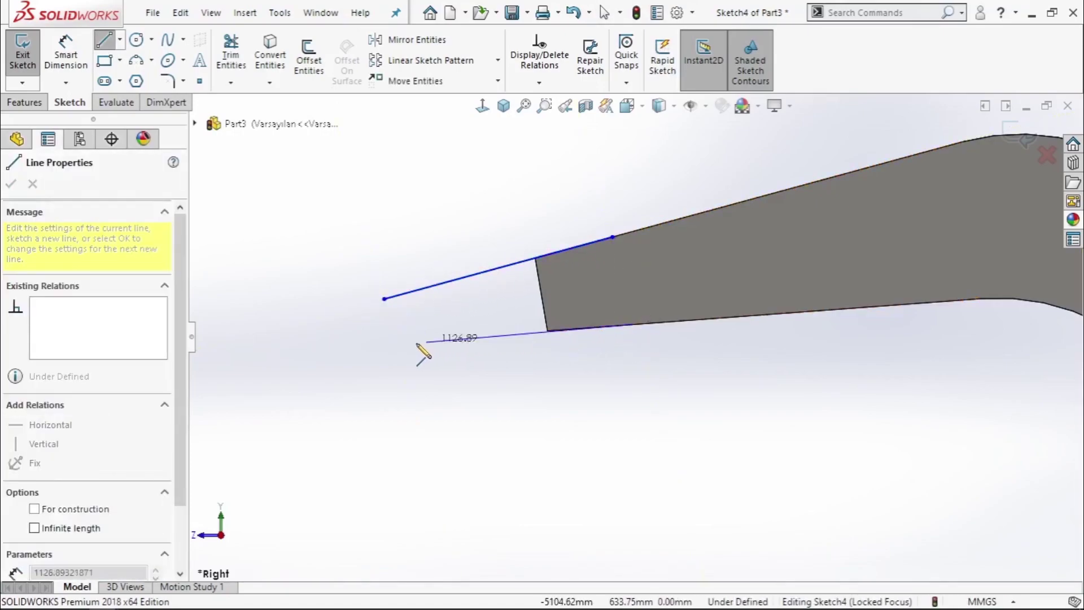
left_click(399, 334)
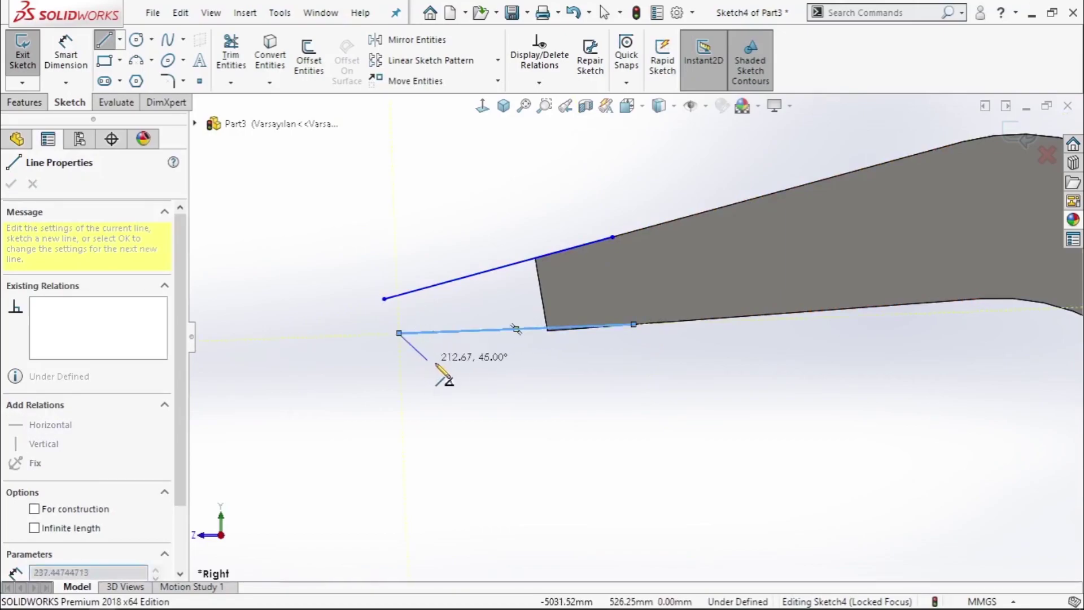
right_click(446, 370)
left_click(460, 375)
Make the lower sketch line collinear with the arm's lower model edge.
scroll(660, 338, "down", 5)
left_click(660, 339)
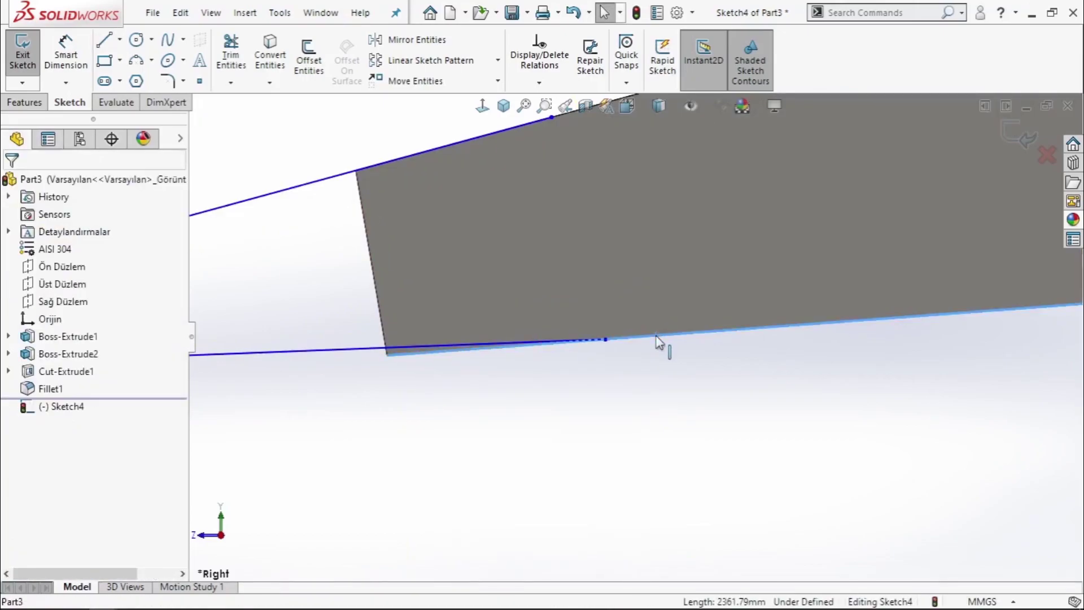
left_click(518, 347, "ctrl")
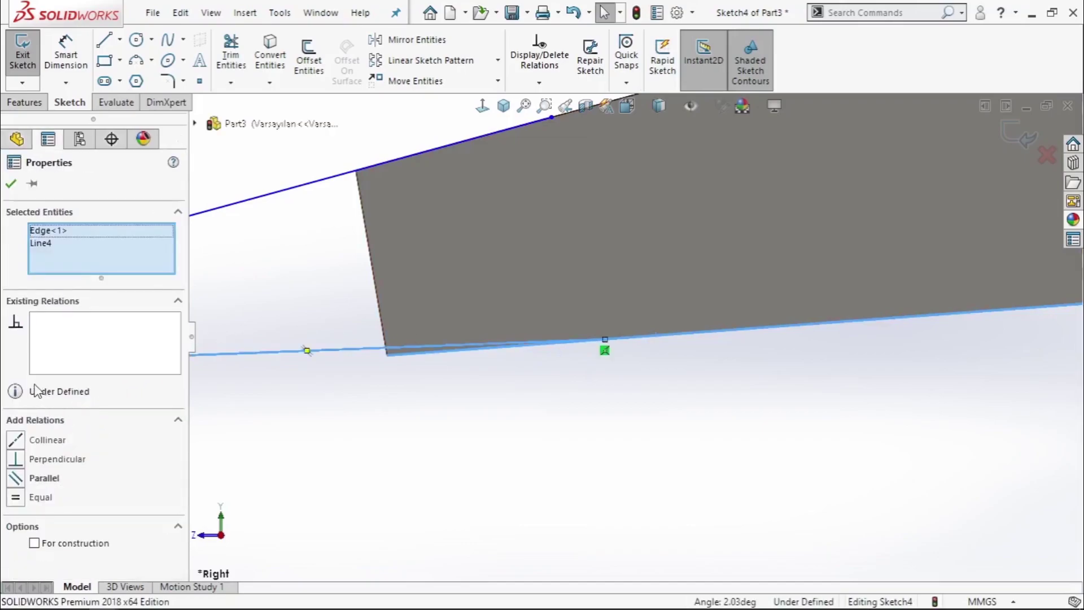
left_click(31, 442)
left_click(346, 430)
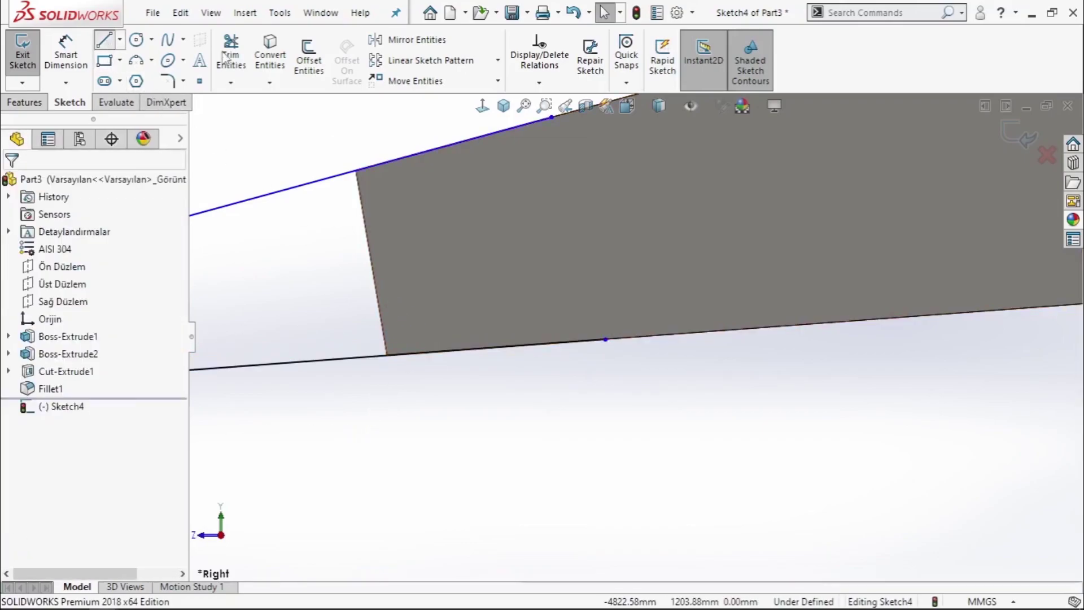
Draw a cross line across the arm and make the upper line collinear with the top edge.
left_click(551, 117)
left_click(606, 339)
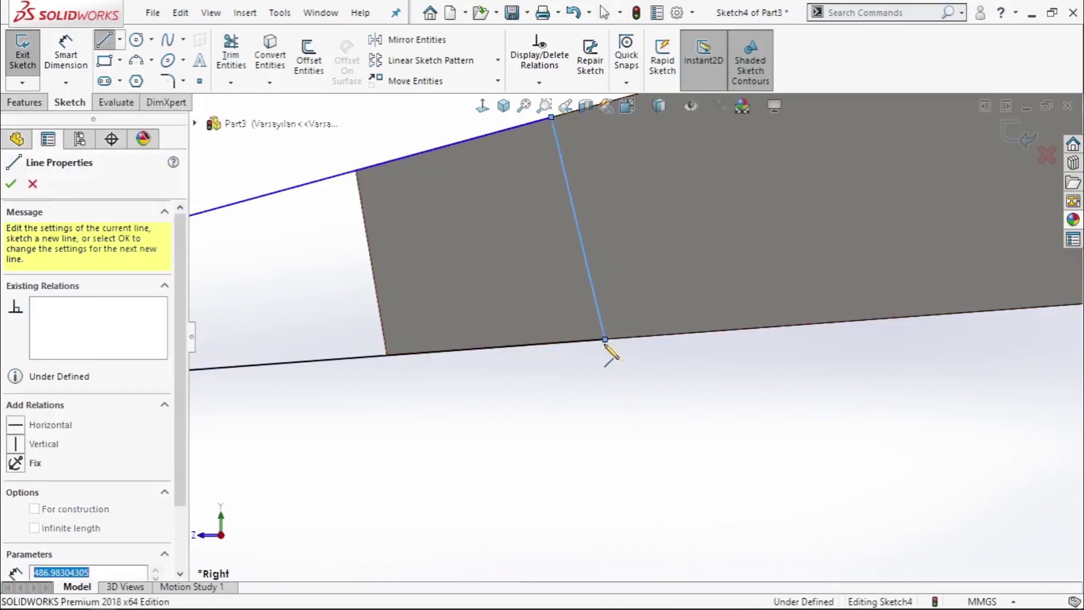
right_click(606, 340)
left_click(640, 400)
scroll(531, 227, "up", 1)
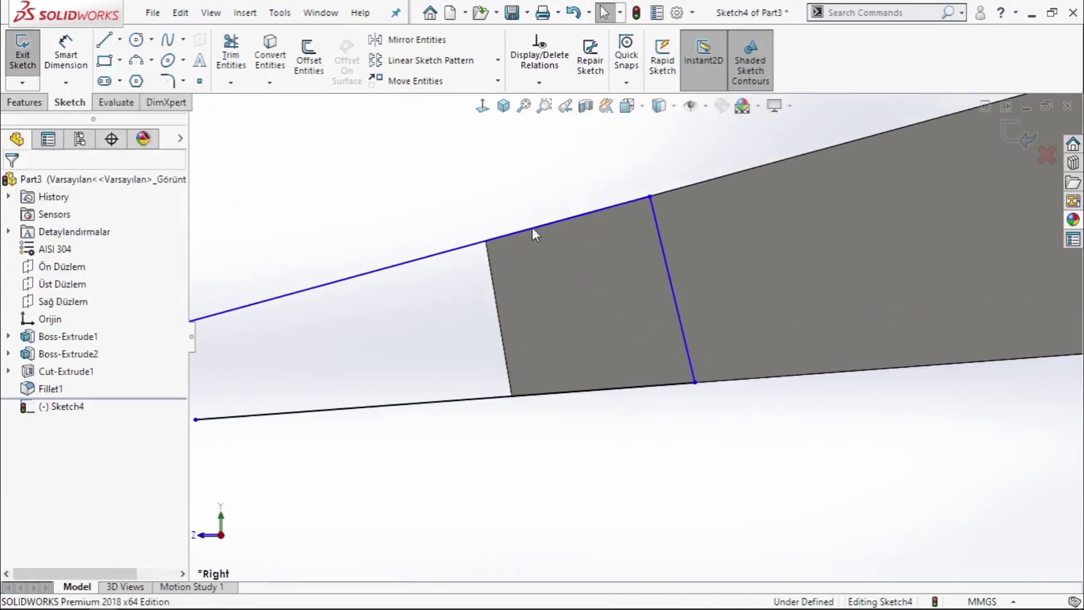
left_click(687, 188)
left_click(413, 271, "ctrl")
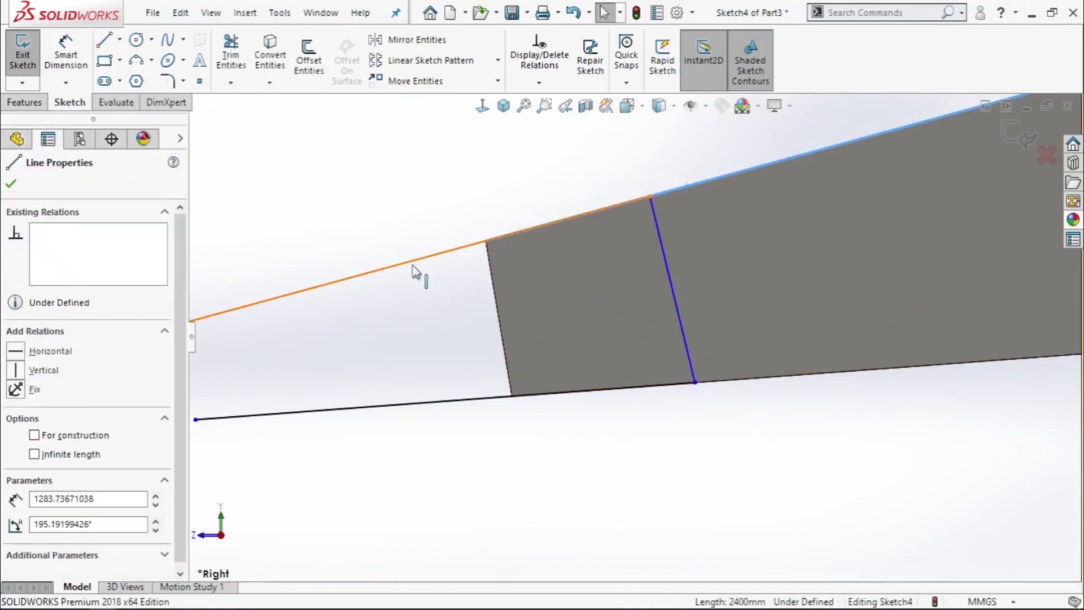
left_click(297, 246)
Round the end with a 3-point arc joining the upper and lower line ends.
scroll(414, 275, "up", 2)
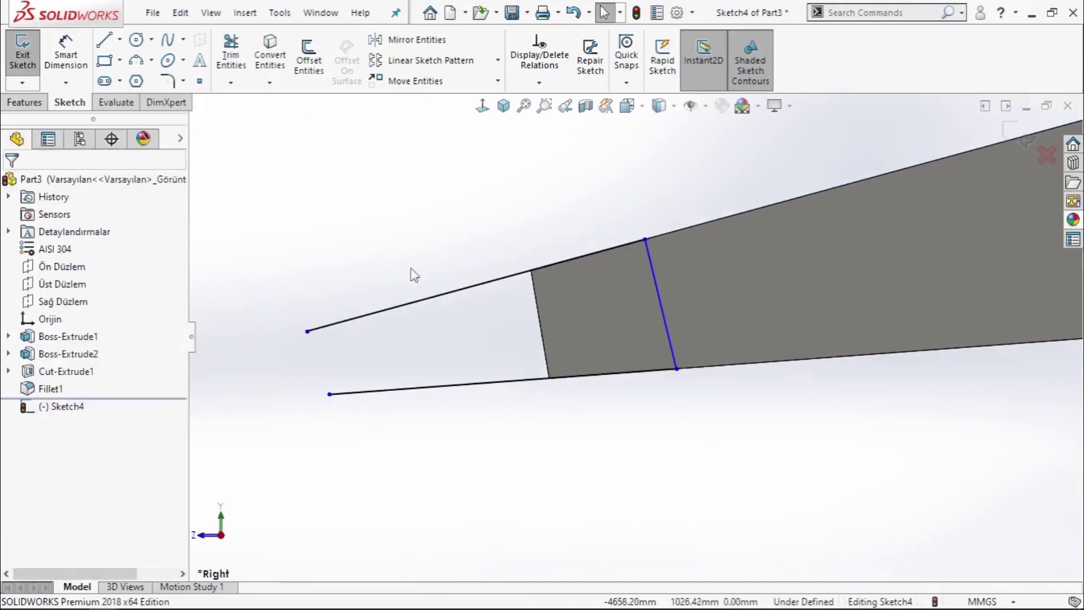
left_click(136, 60)
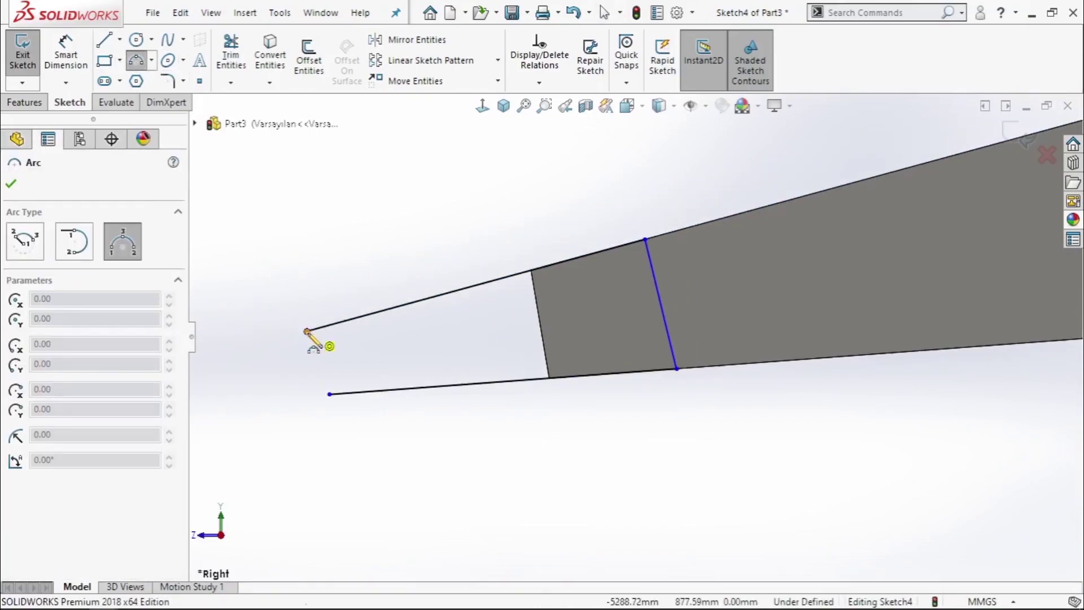
left_click(307, 331)
left_click(329, 394)
left_click(286, 368)
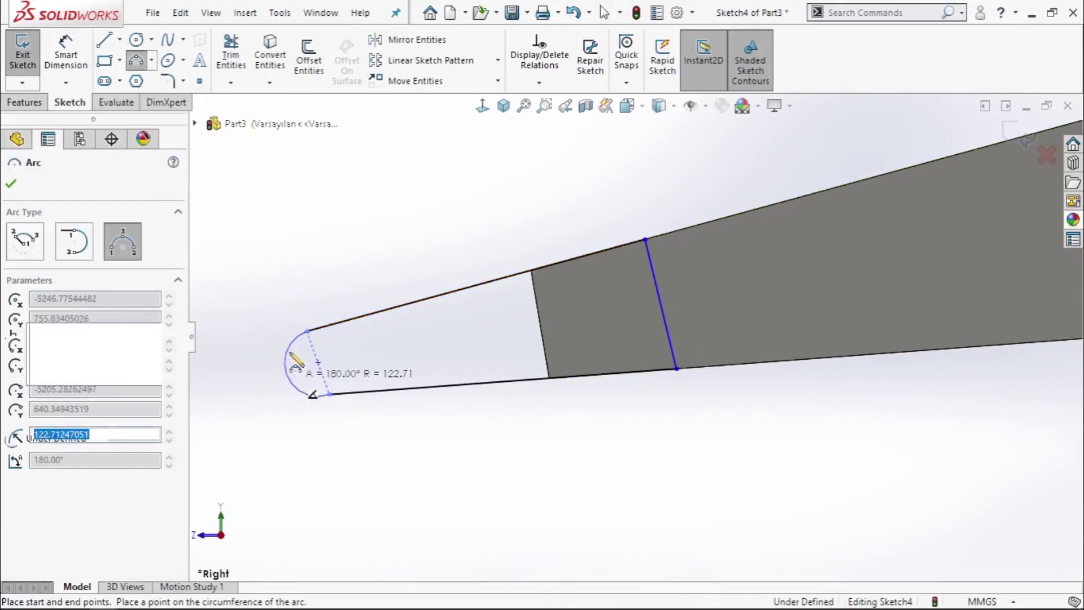
left_click(308, 262)
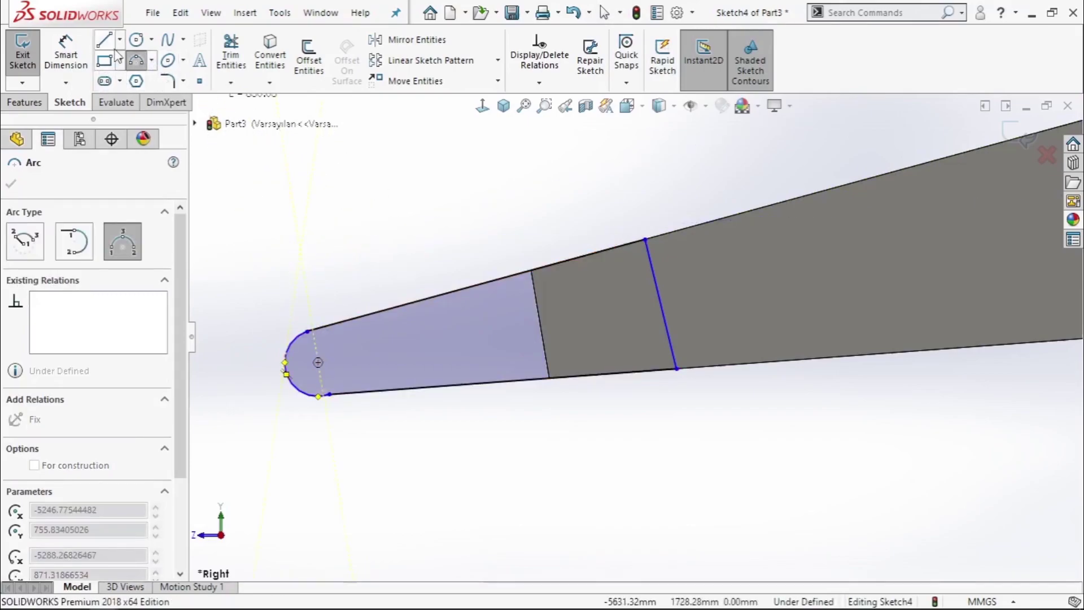
Draw a pin-hole circle inside the rounded end.
left_click(135, 40)
left_click(318, 362)
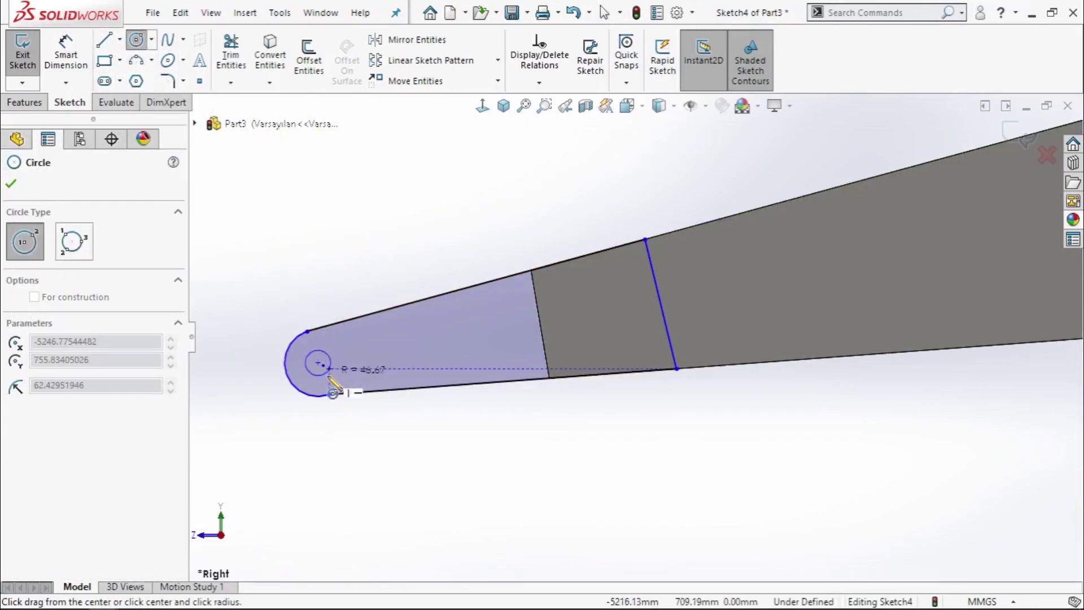
right_click(320, 260)
left_click(353, 276)
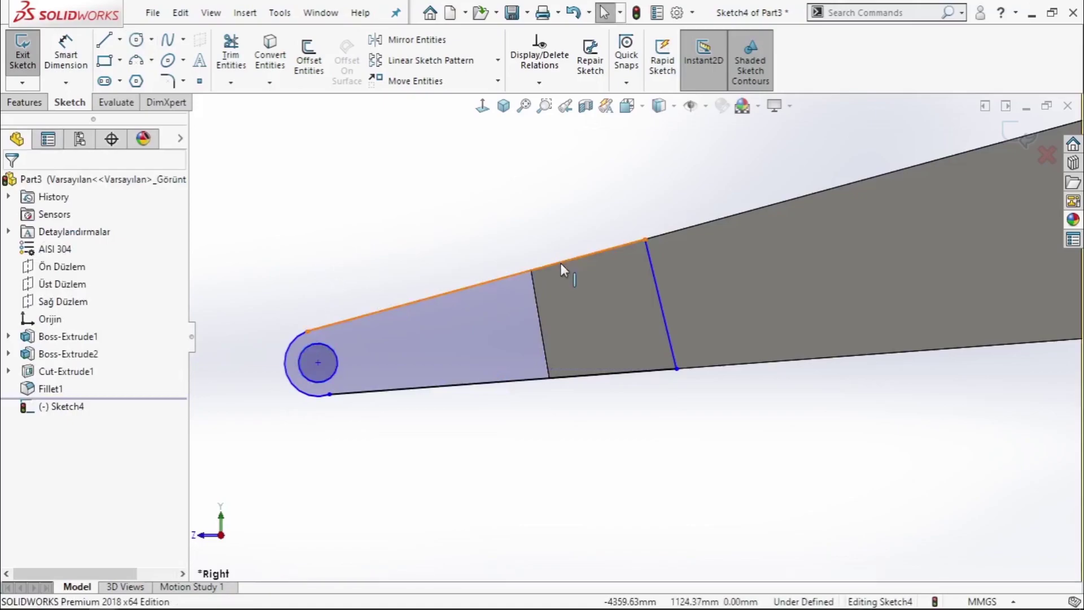
Make the two side lines equal and the arc tangent to them.
left_click(560, 263)
left_click(611, 374, "ctrl")
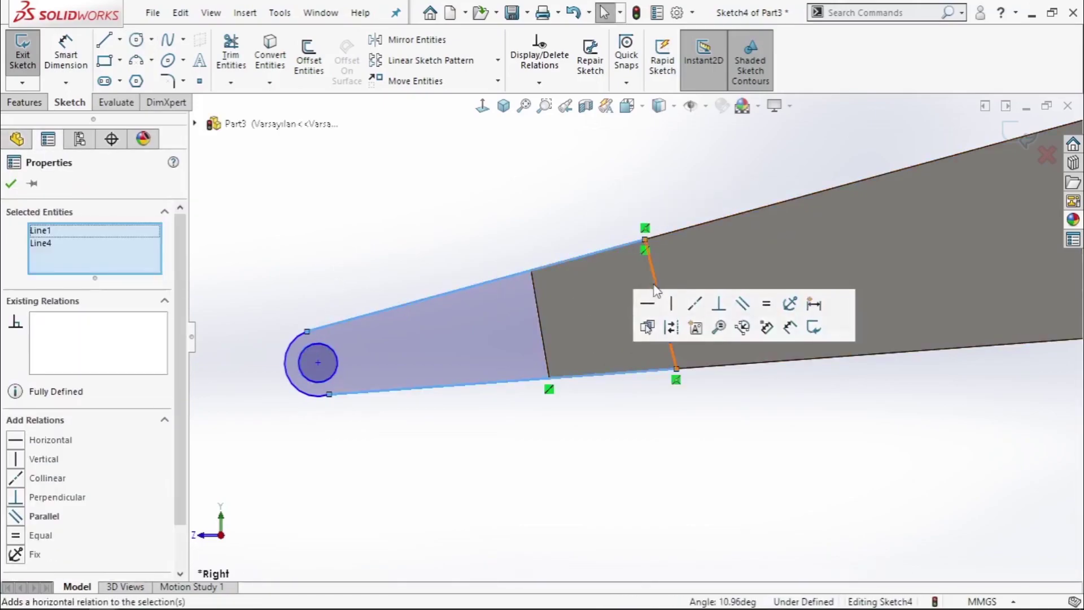
left_click(743, 304)
left_click(388, 206)
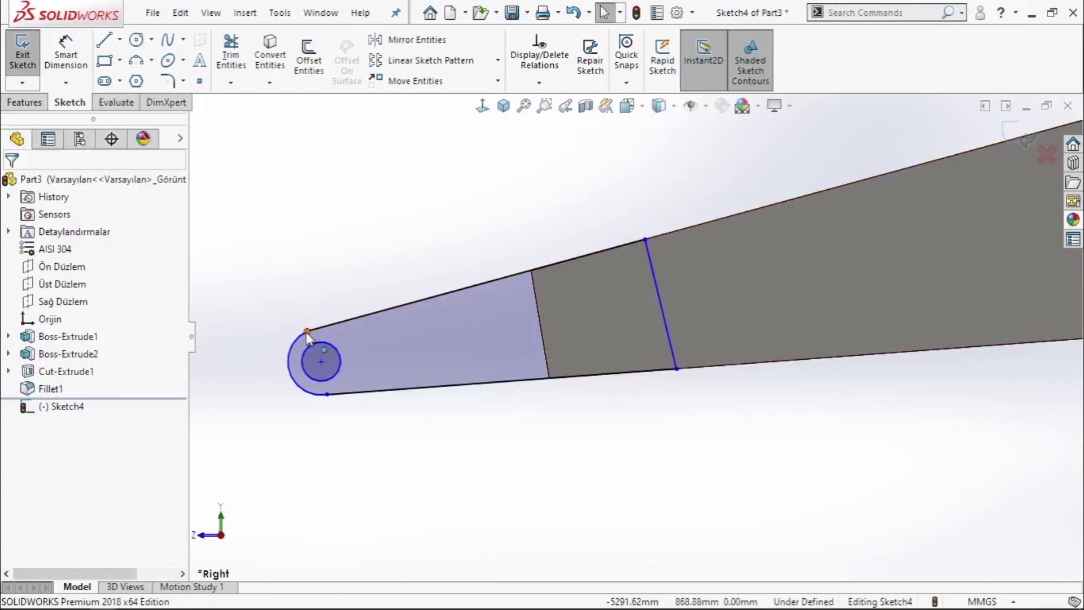
left_click(306, 332)
left_click(424, 249)
left_click(279, 224)
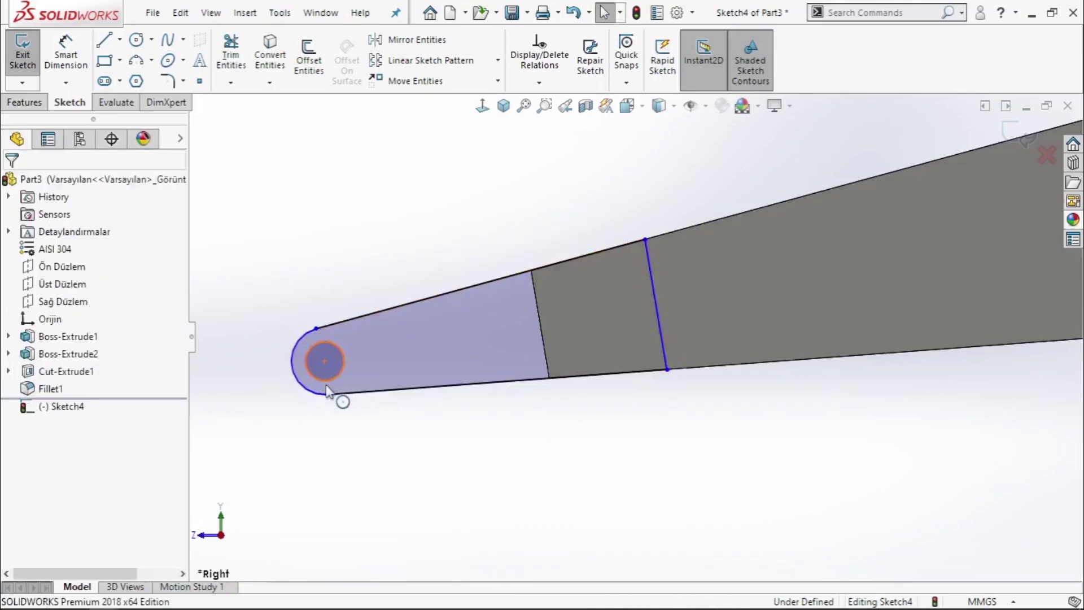
Start Smart Dimension on the rounded end's radius.
left_click(328, 394)
left_click(417, 270)
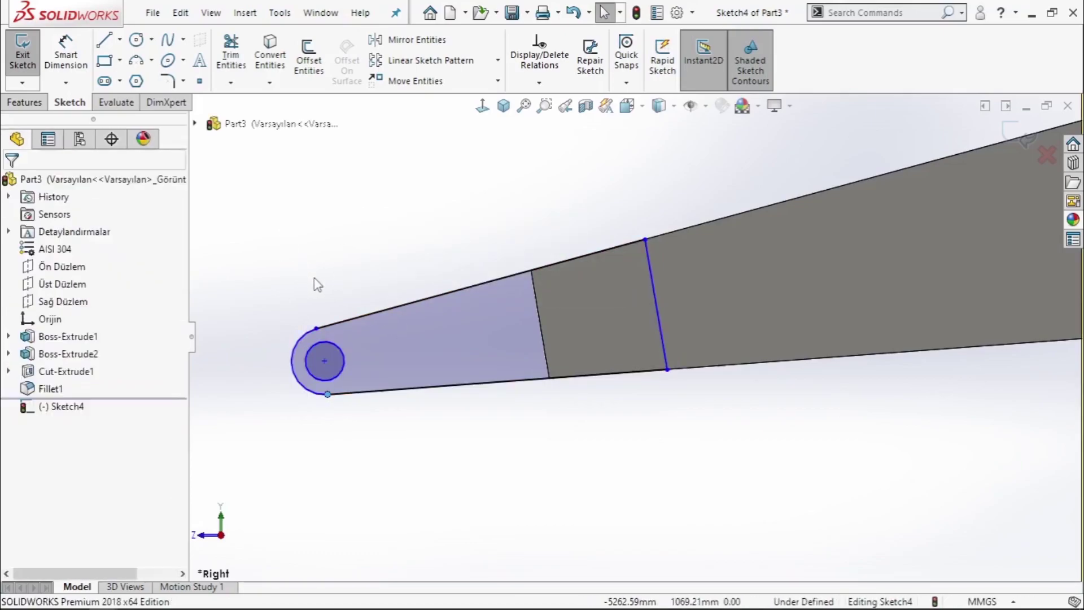
key("d")
left_click(293, 354)
type("150")
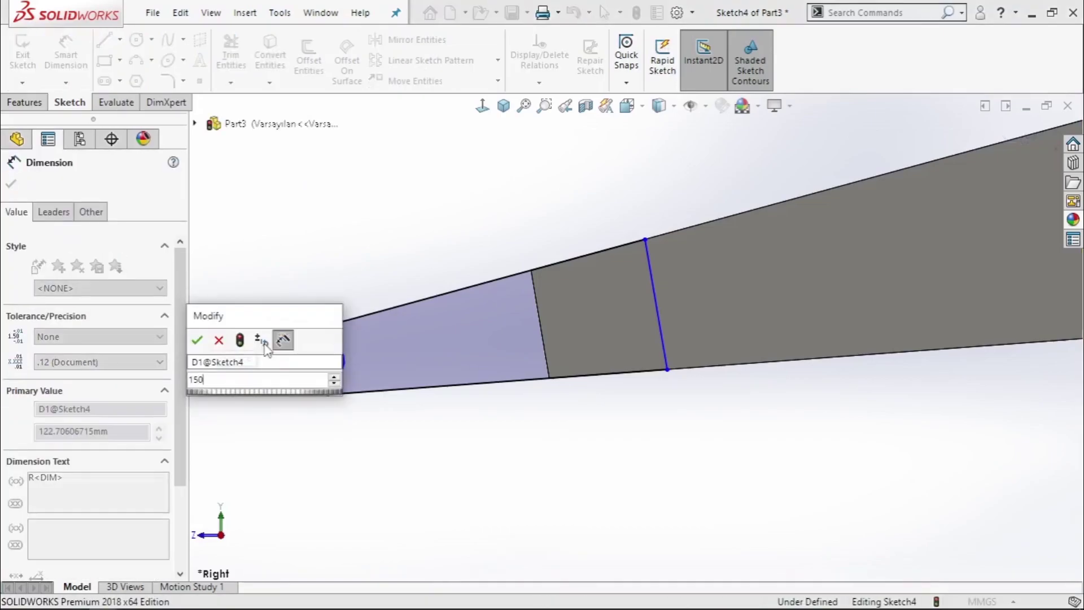
Apply the R150 end radius and dimension the hole circle to Ø100.
key("Return")
key("Escape")
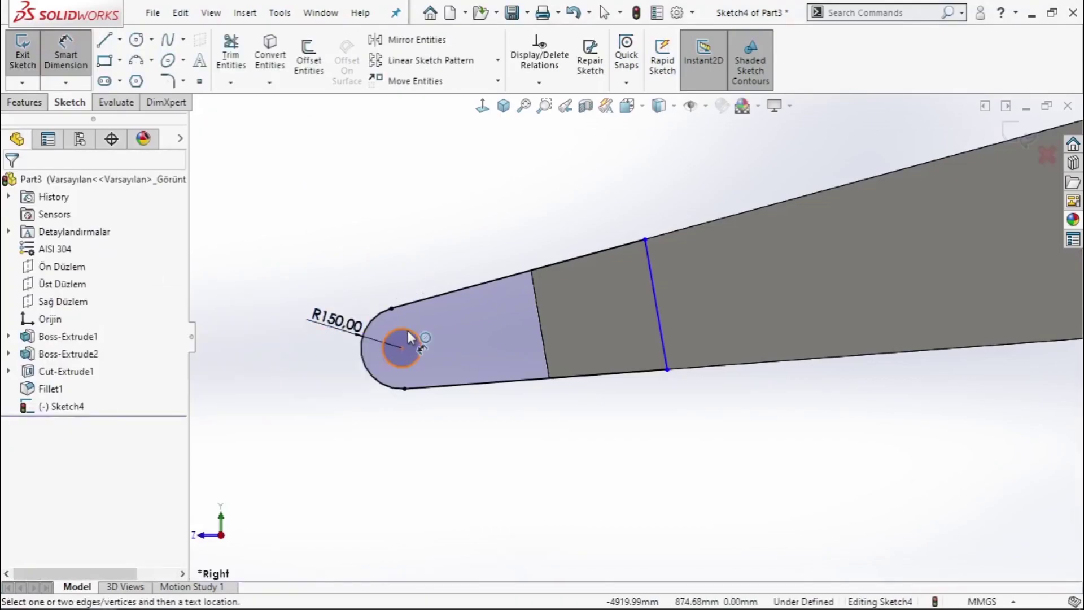
left_click(407, 329)
left_click(409, 266)
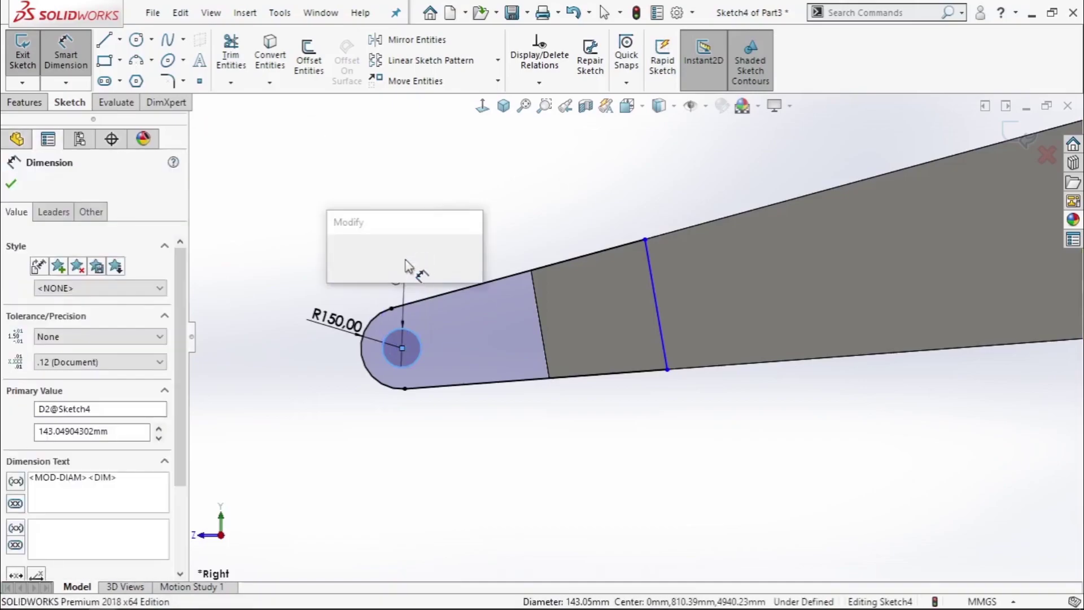
type("100")
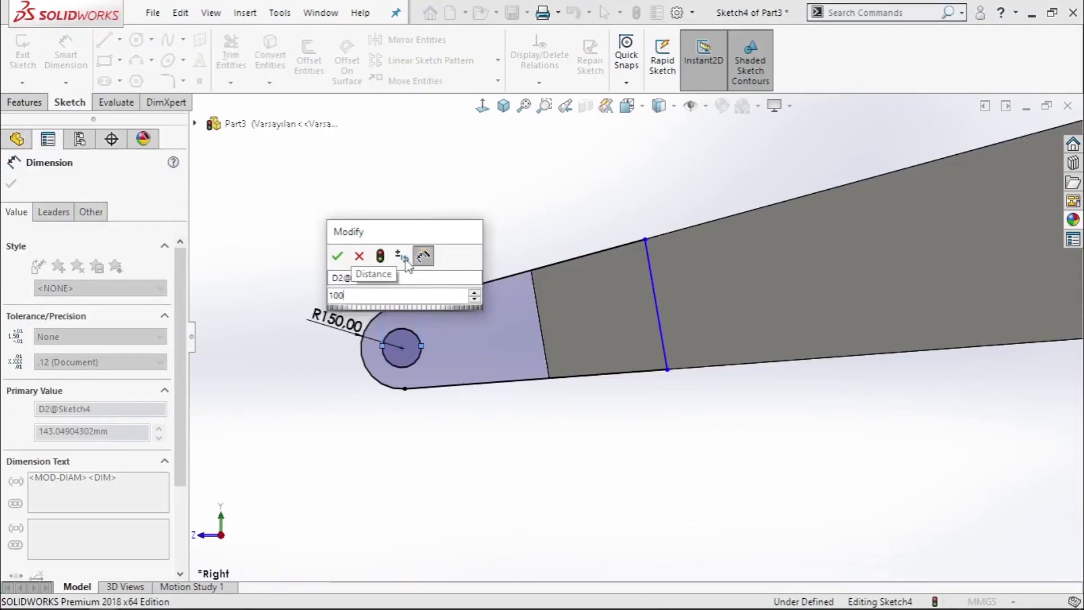
key("Return")
key("Escape")
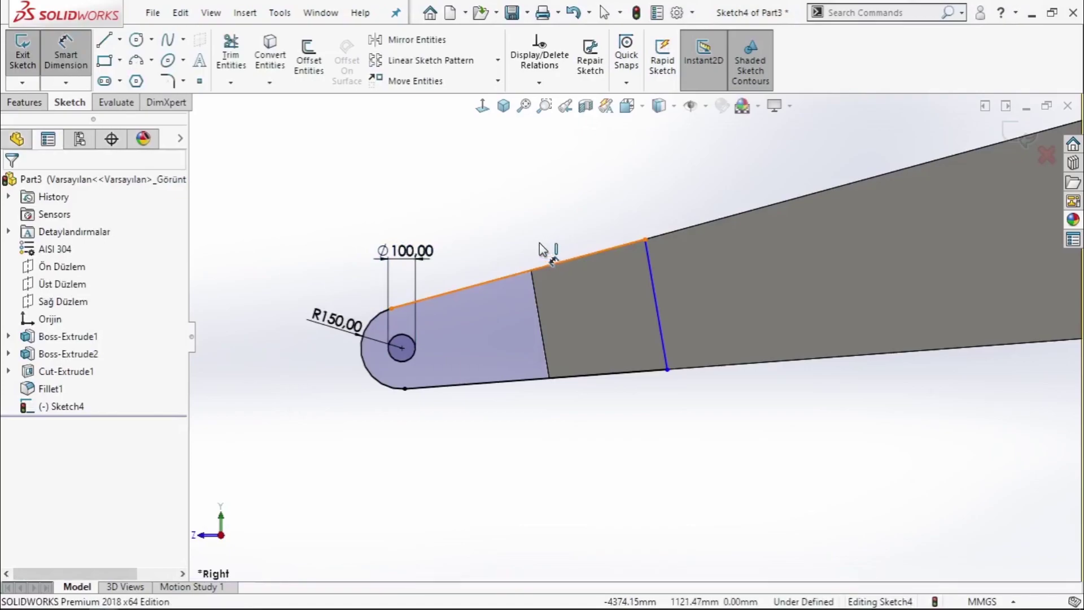
Dimension the upper side line to 1000 mm and exit dimensioning.
left_click(553, 264)
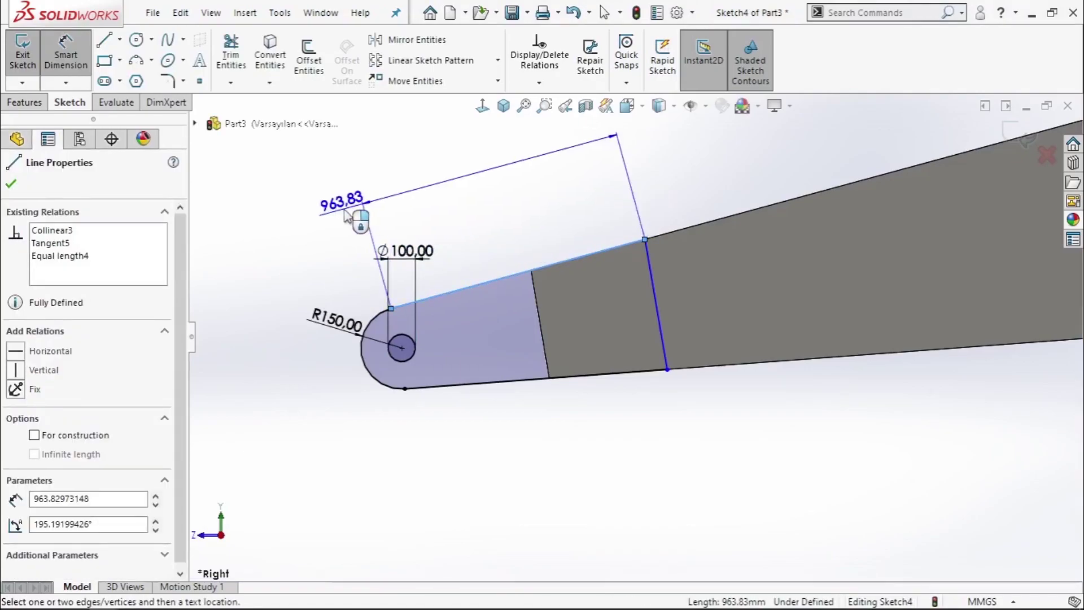
left_click(357, 217)
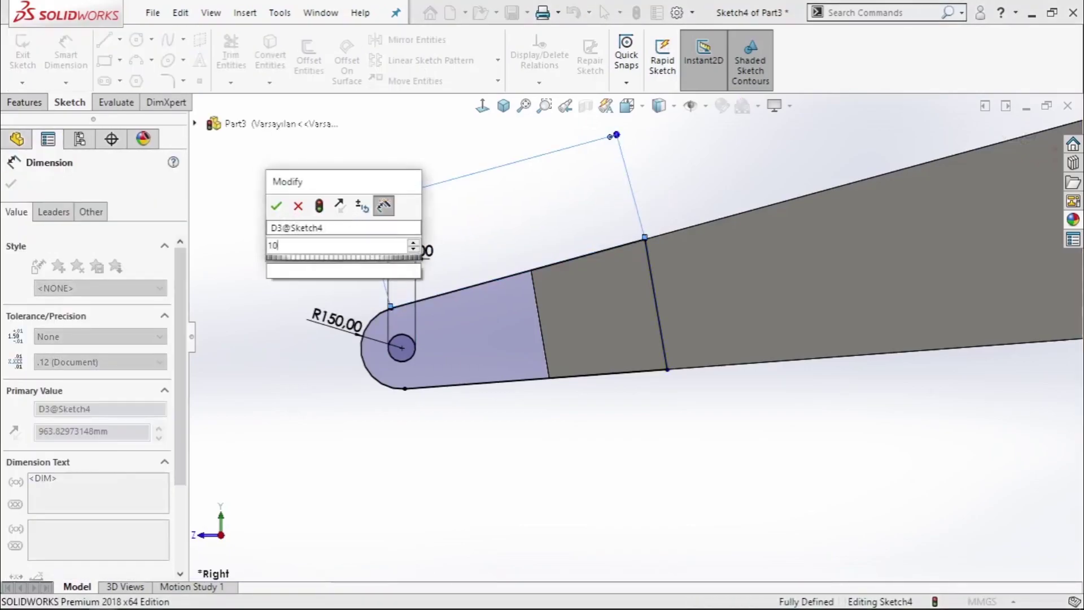
key("Escape")
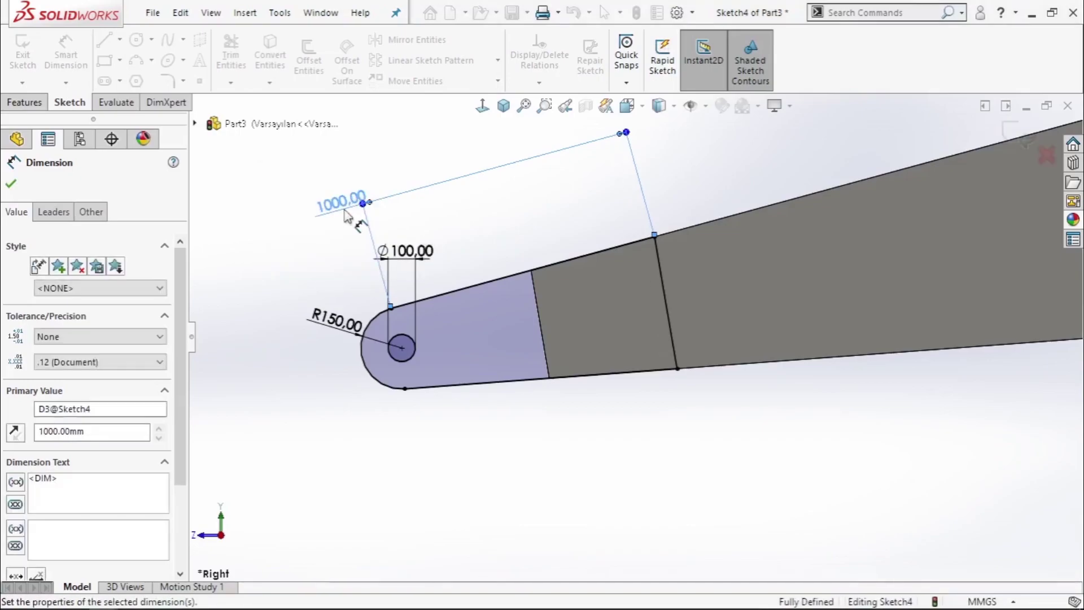
right_click(279, 248)
left_click(315, 305)
key("Escape")
Boss-extrude the end sketch 100 mm blind, starting from a 200 mm offset.
left_click(8, 103)
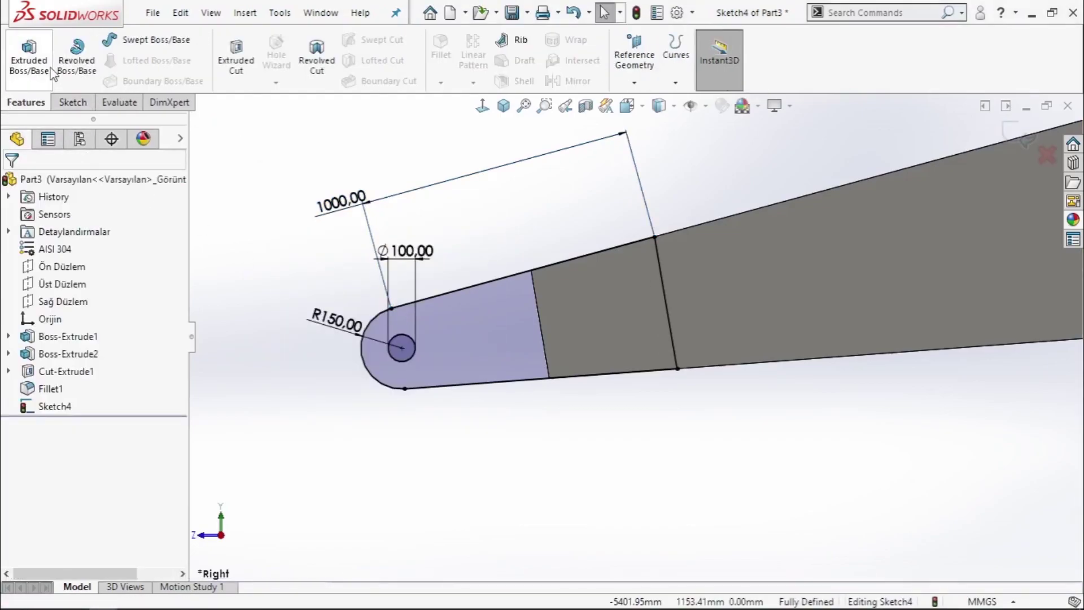
left_click(29, 56)
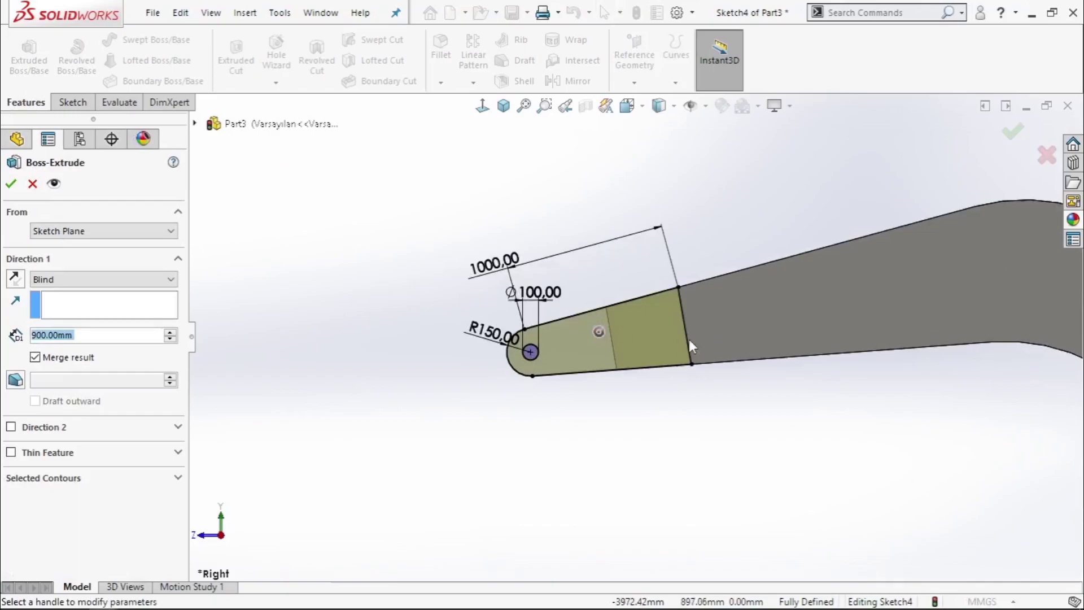
left_click(103, 231)
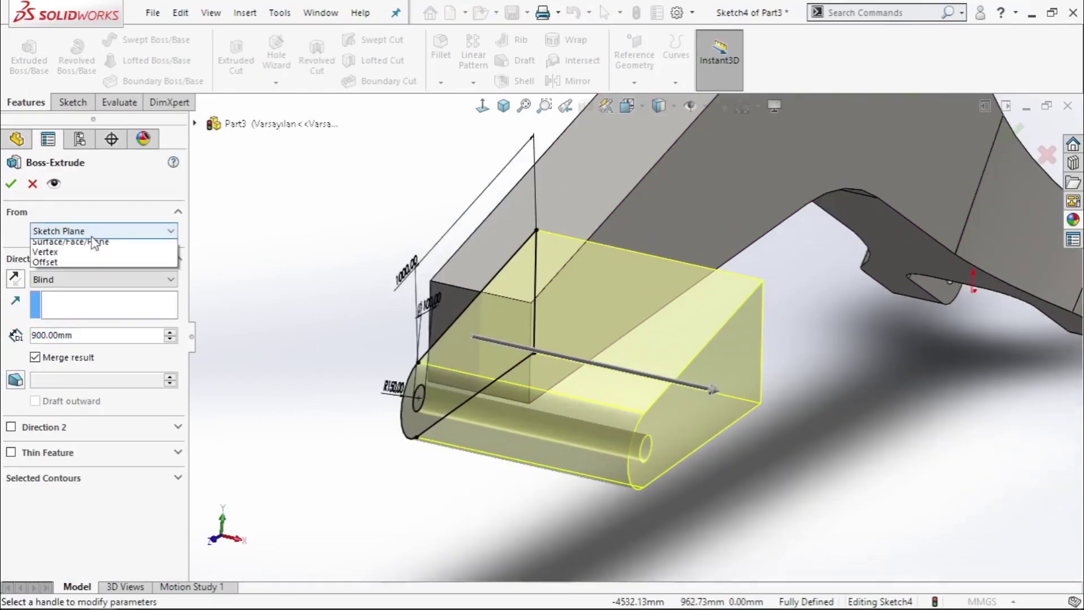
left_click(77, 275)
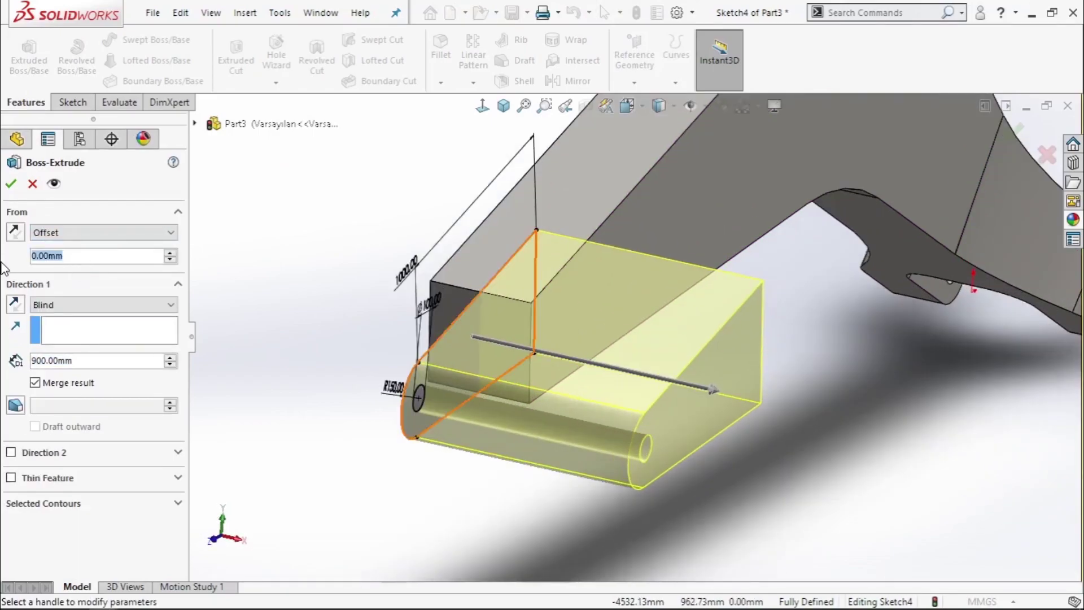
type("200")
key("Return")
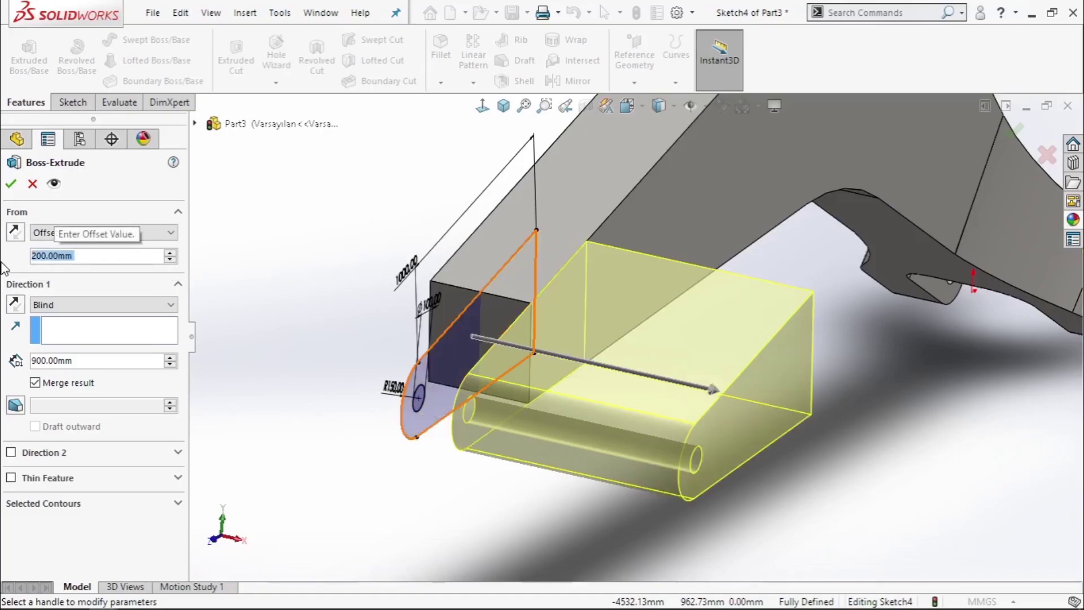
left_click(68, 360)
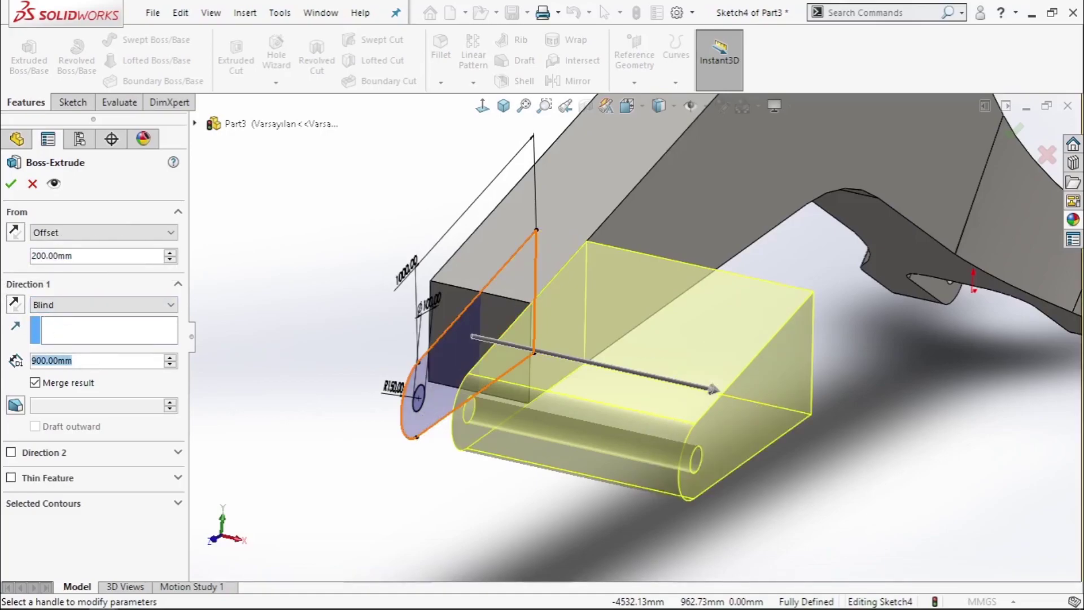
type("100")
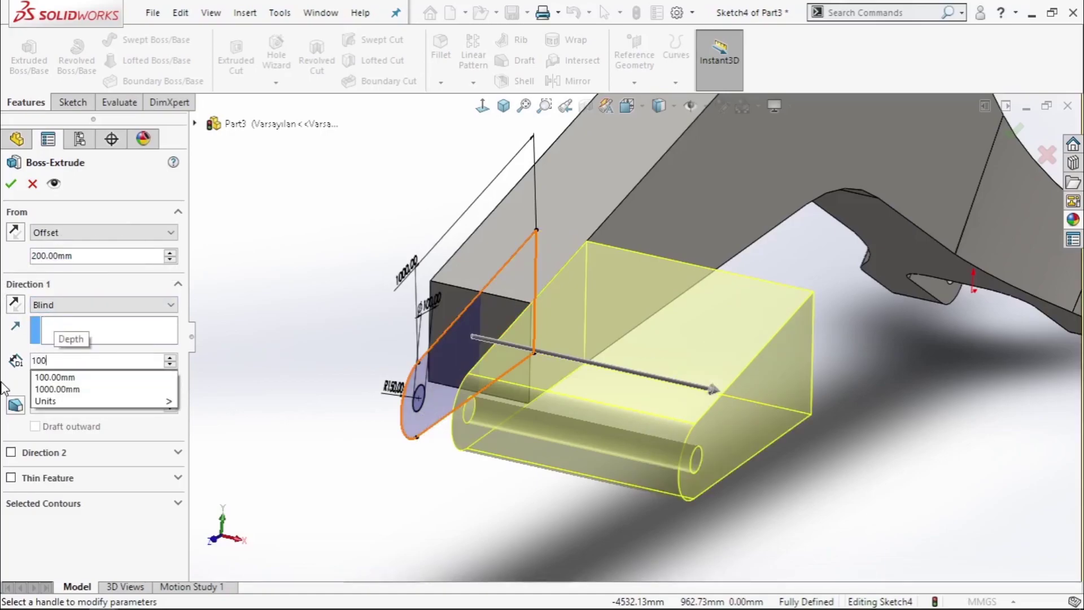
key("Return")
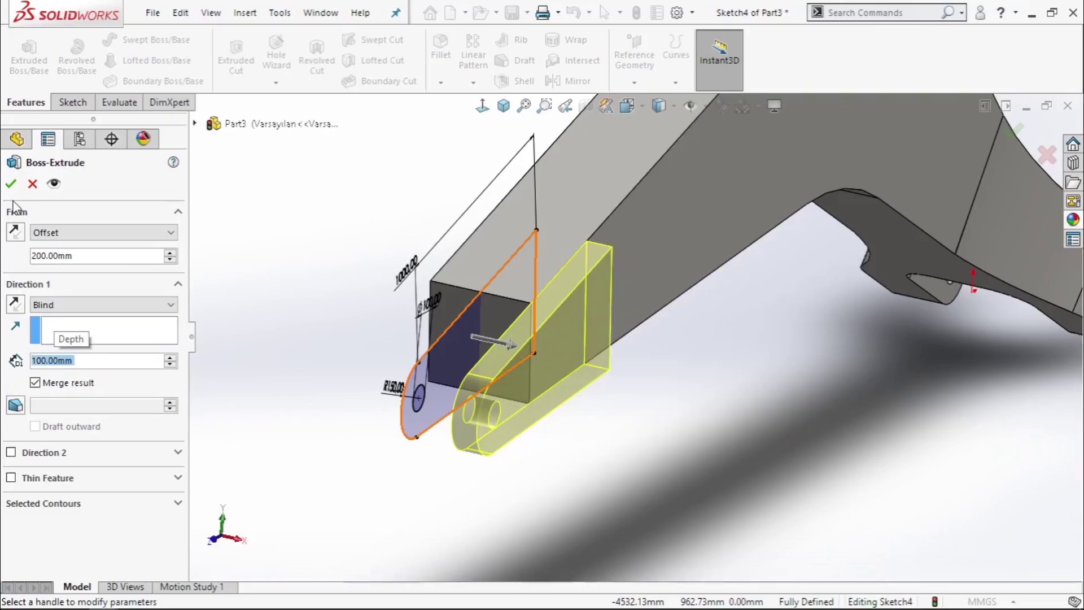
left_click(11, 183)
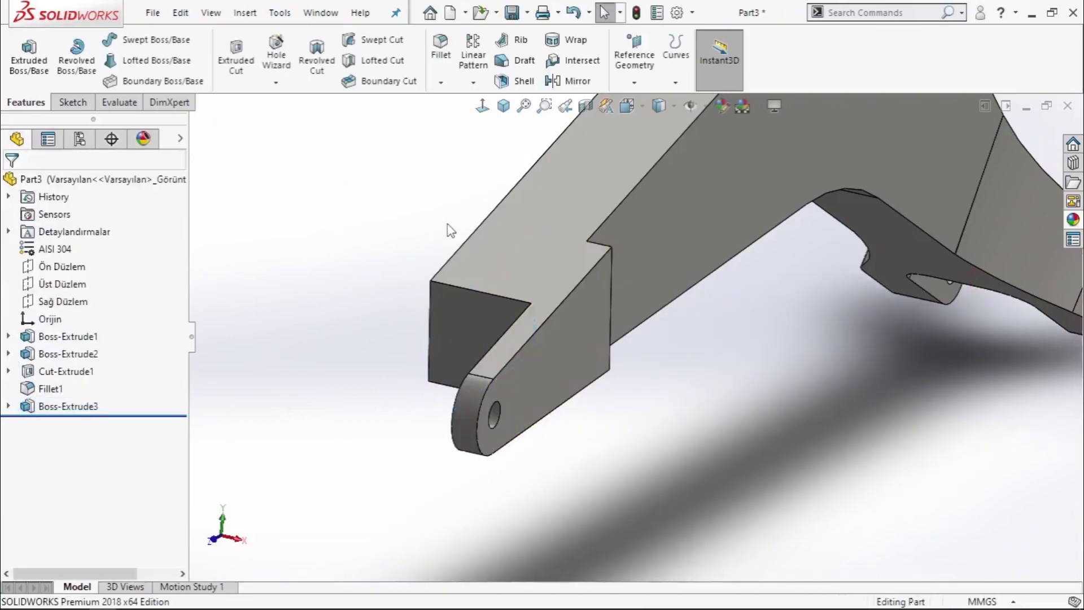
Mirror Boss-Extrude3 across Sağ Düzlem to create the second lug.
left_click(474, 83)
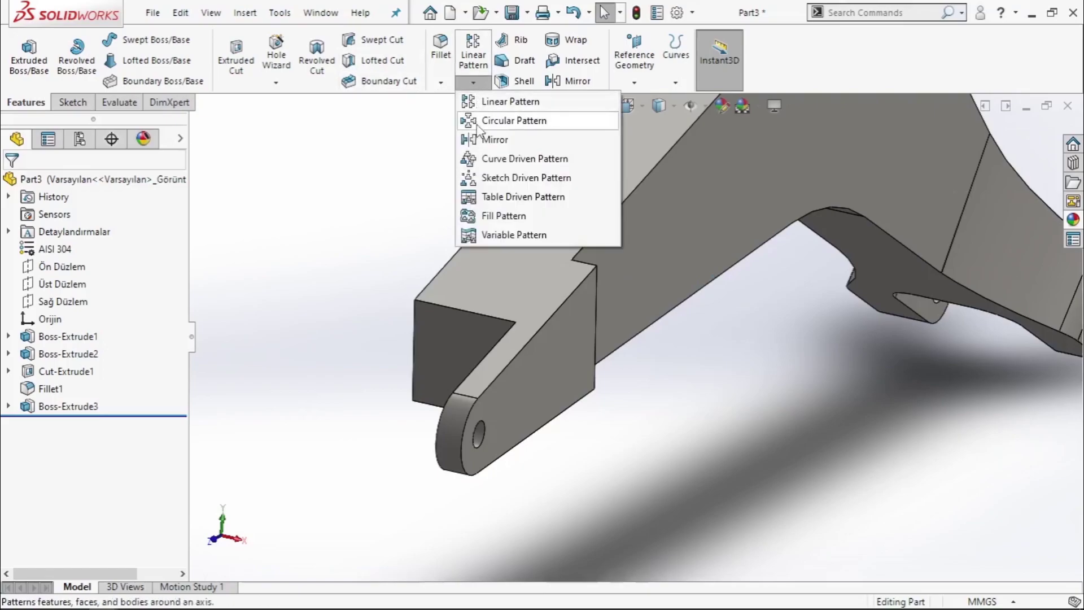
left_click(476, 137)
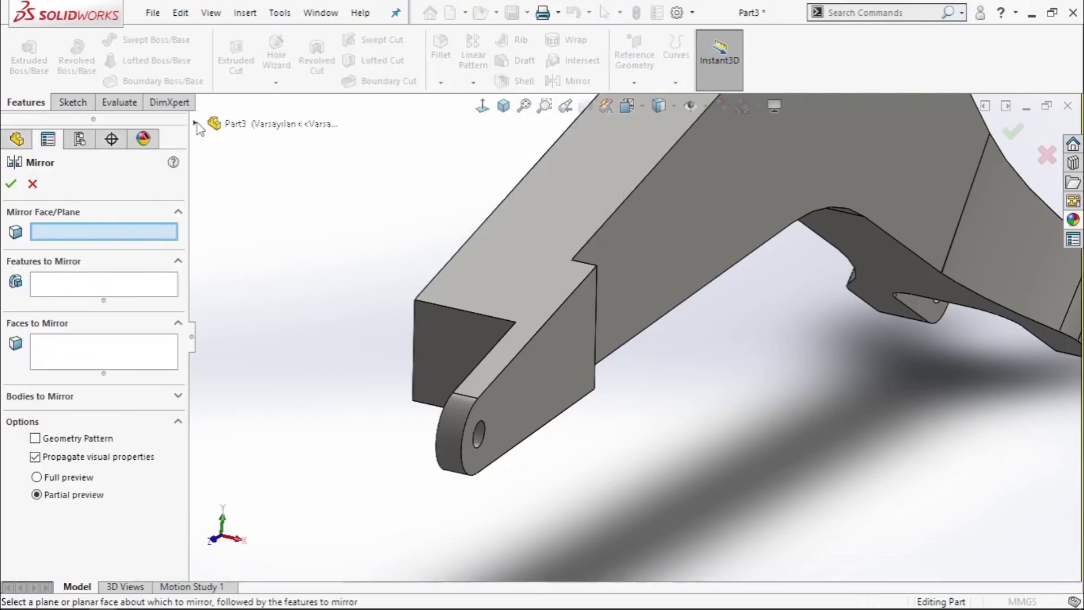
left_click(195, 122)
left_click(268, 247)
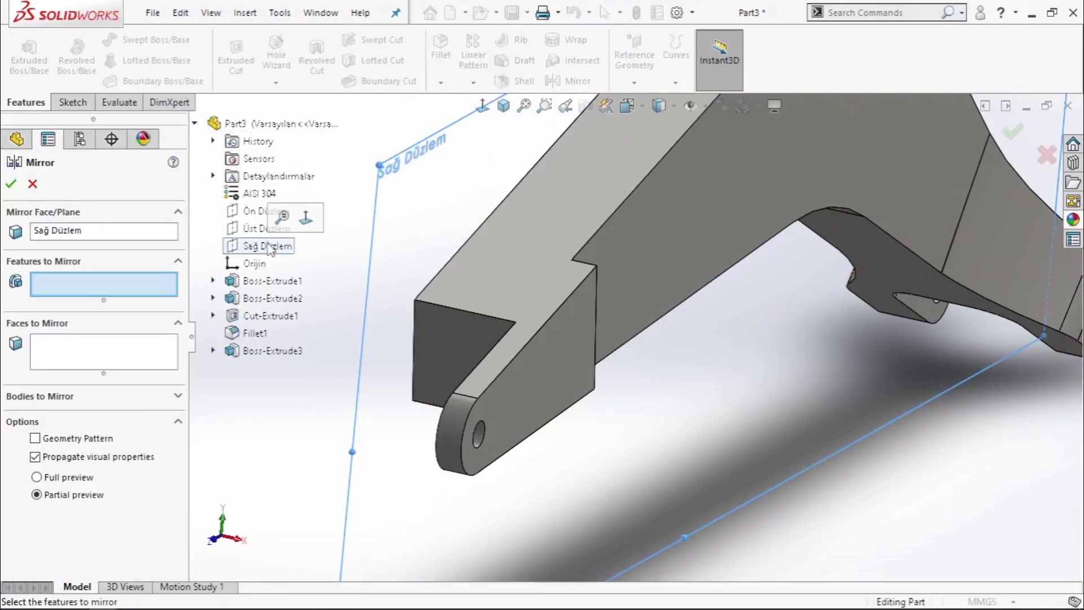
left_click(245, 358)
left_click(11, 184)
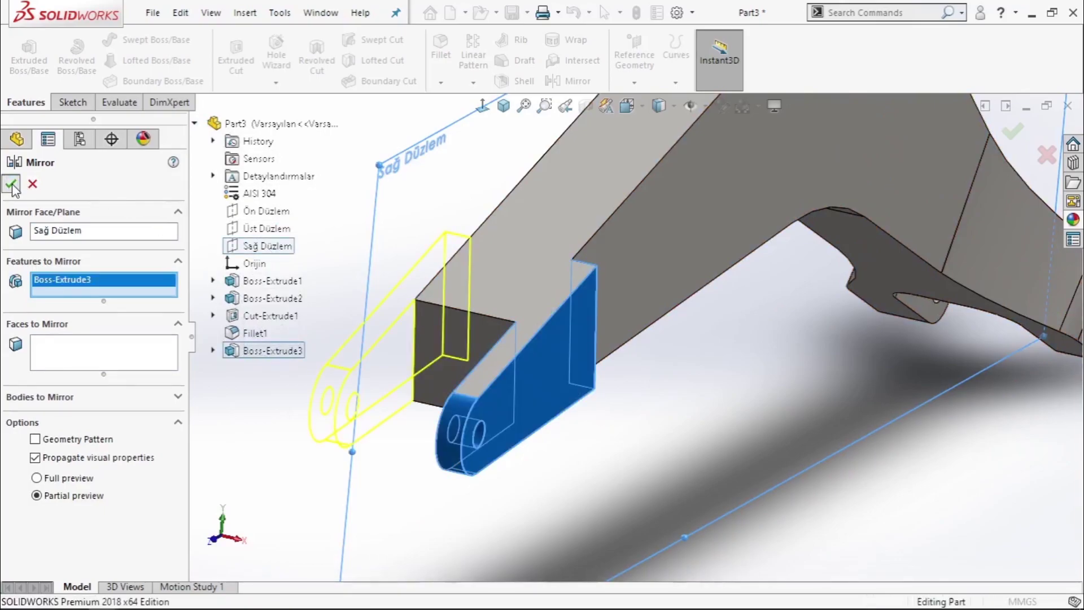
key("f")
scroll(730, 287, "down", 3)
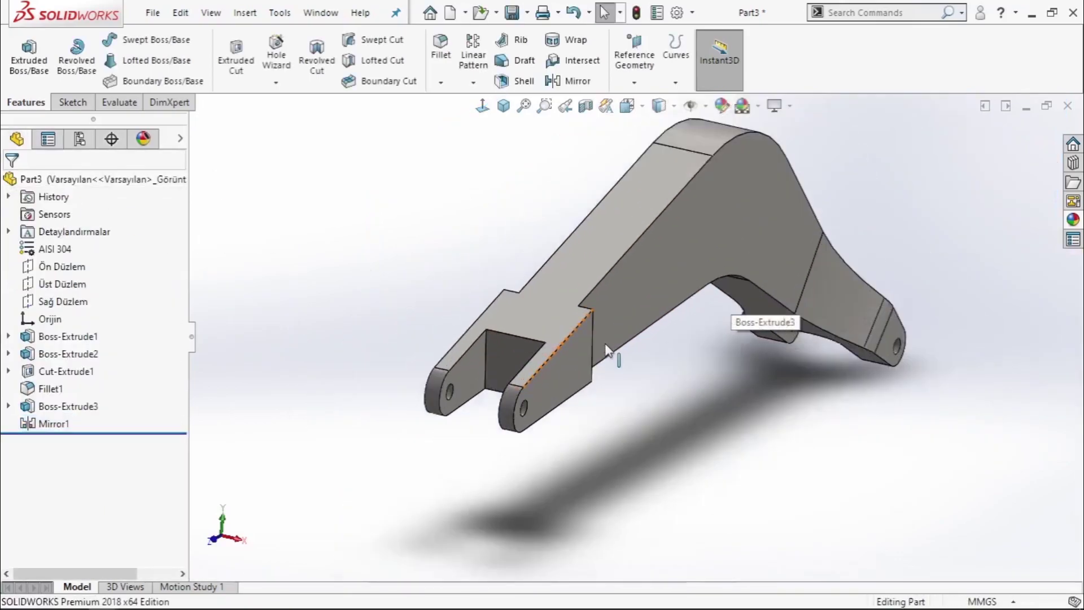
scroll(533, 373, "down", 3)
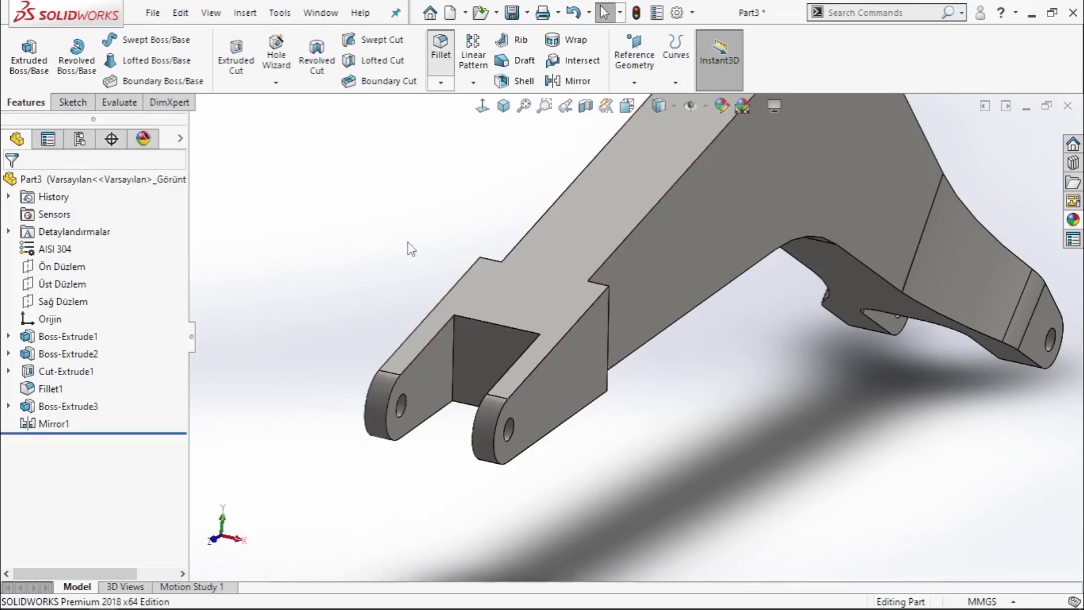
Fillet the step edges where the arm meets the lug with a 400 mm radius.
key("ctrl+f")
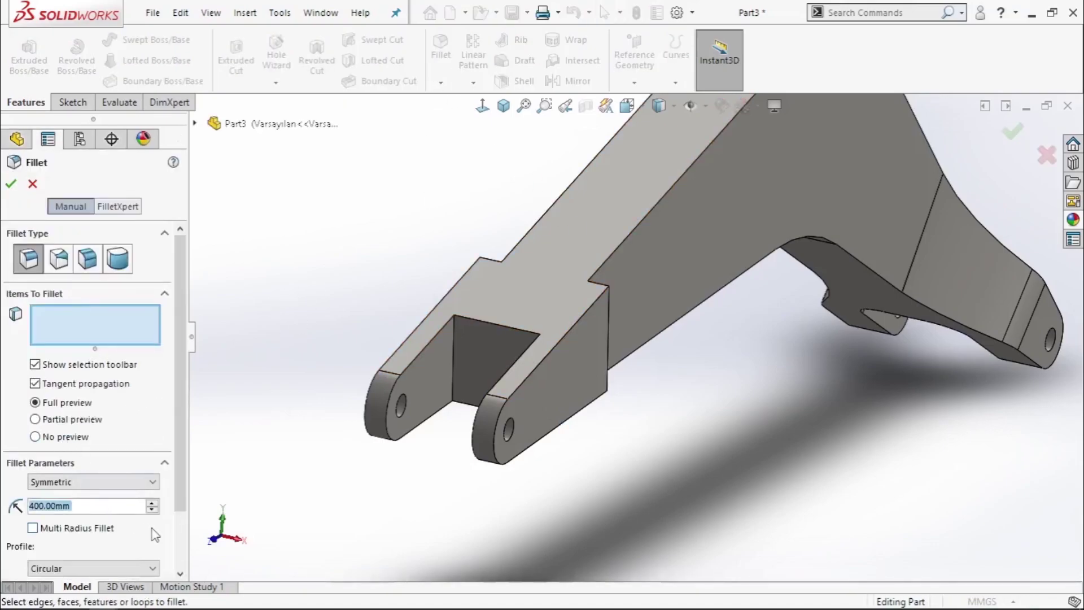
scroll(616, 271, "down", 3)
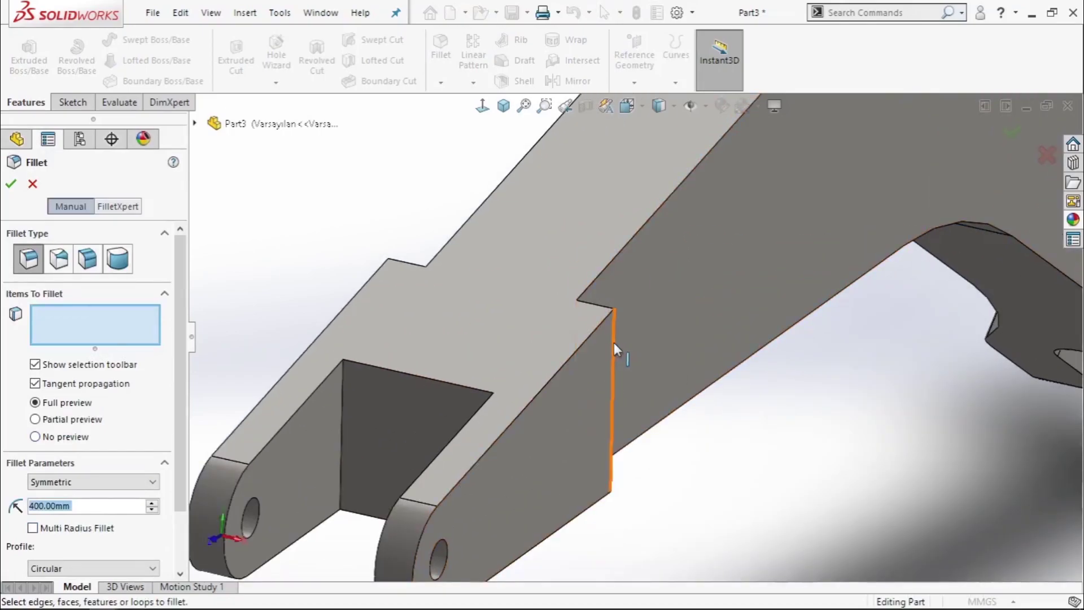
left_click(614, 342)
middle_click_drag(614, 342, 395, 310)
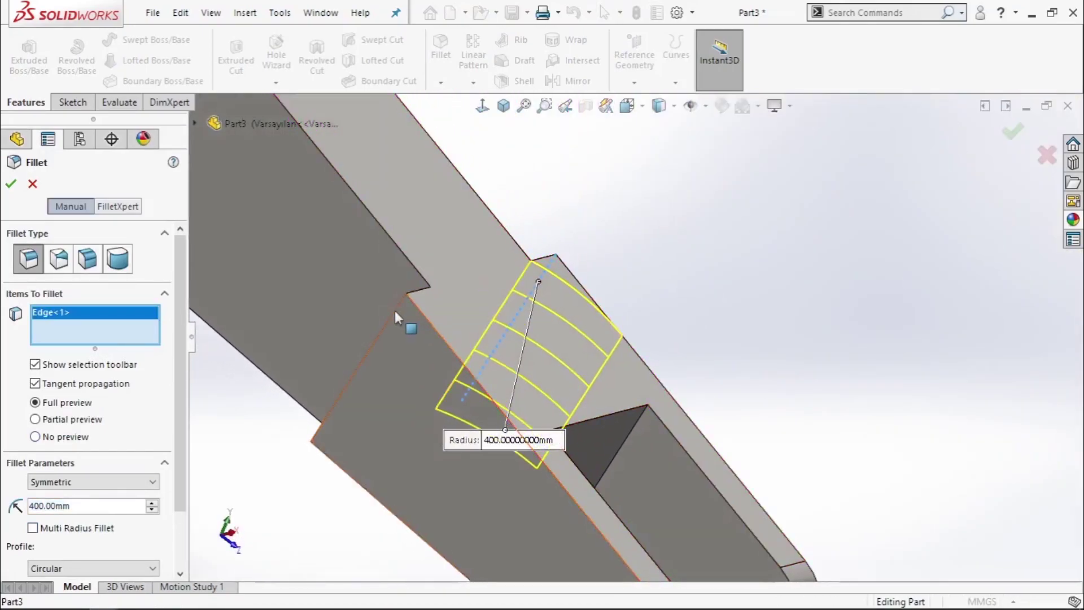
left_click(395, 310)
key("Return")
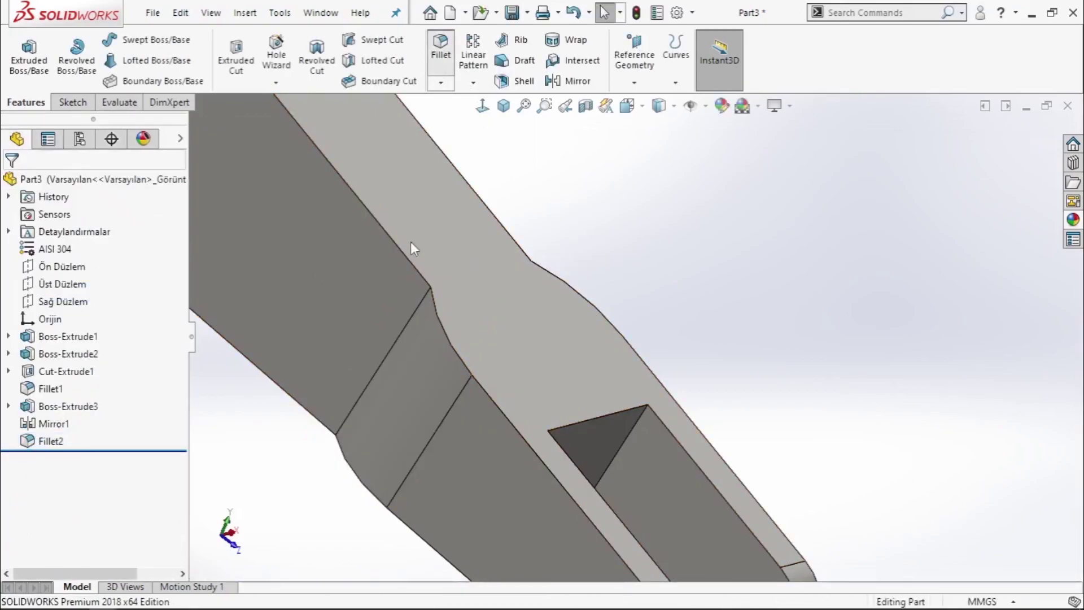
left_click(419, 303)
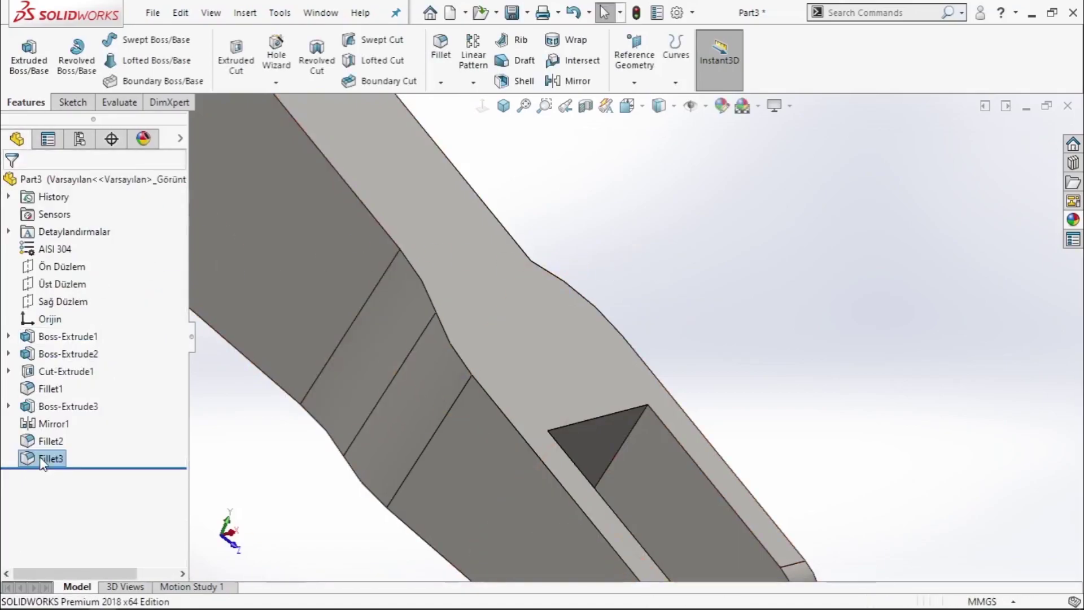
Edit Fillet3 to add the step edge on the arm's other side.
left_click(50, 459)
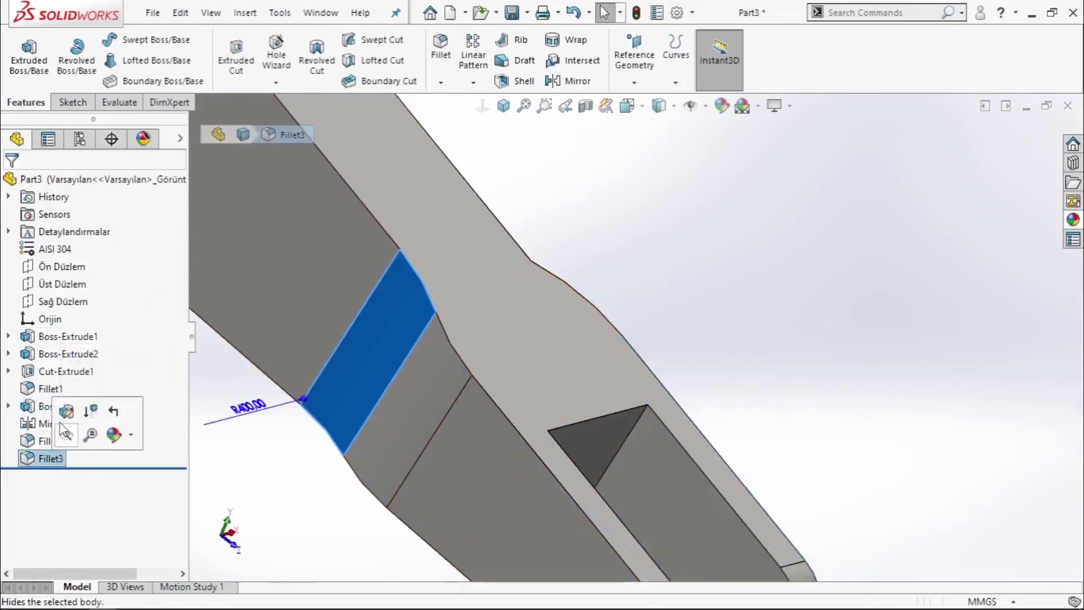
left_click(606, 270)
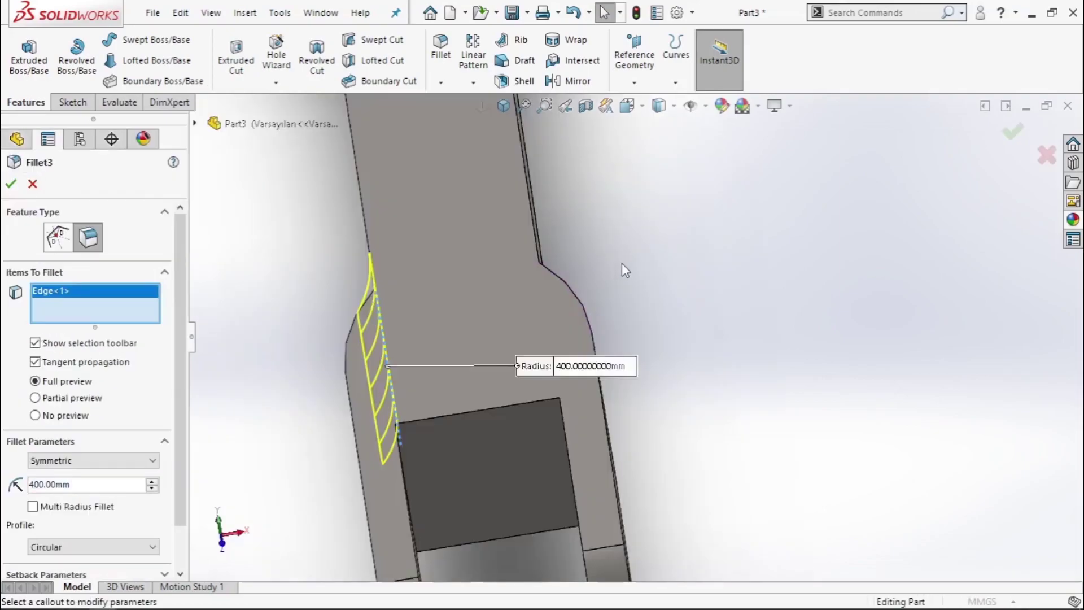
mouse_move(621, 263)
middle_mouse_down()
mouse_move(542, 307)
mouse_move(588, 290)
middle_mouse_up()
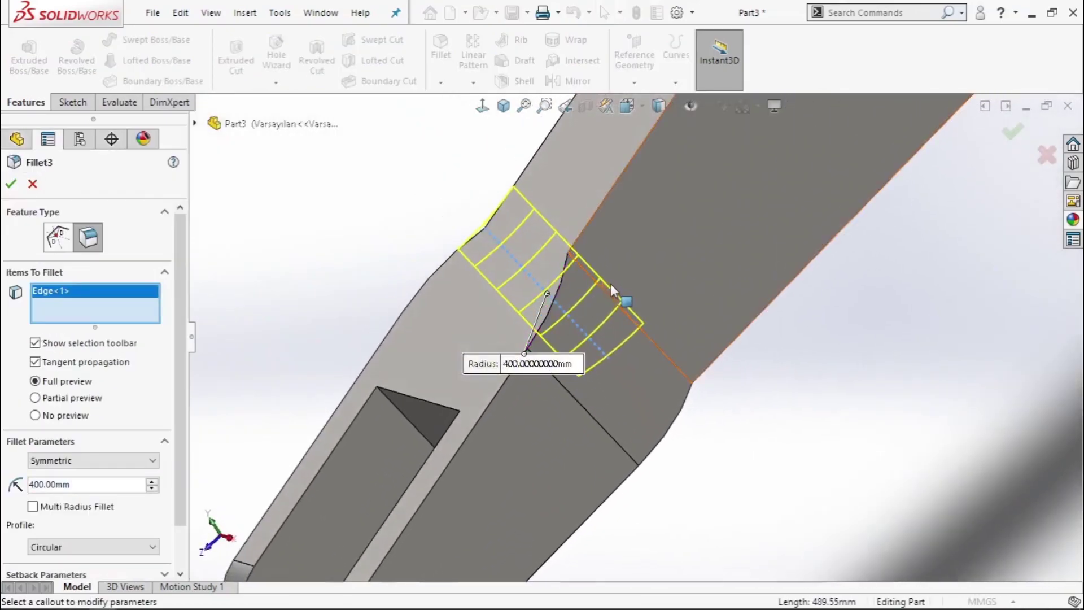
left_click(652, 339)
mouse_move(655, 240)
middle_mouse_down()
mouse_move(699, 259)
mouse_move(649, 257)
middle_mouse_up()
left_click(11, 185)
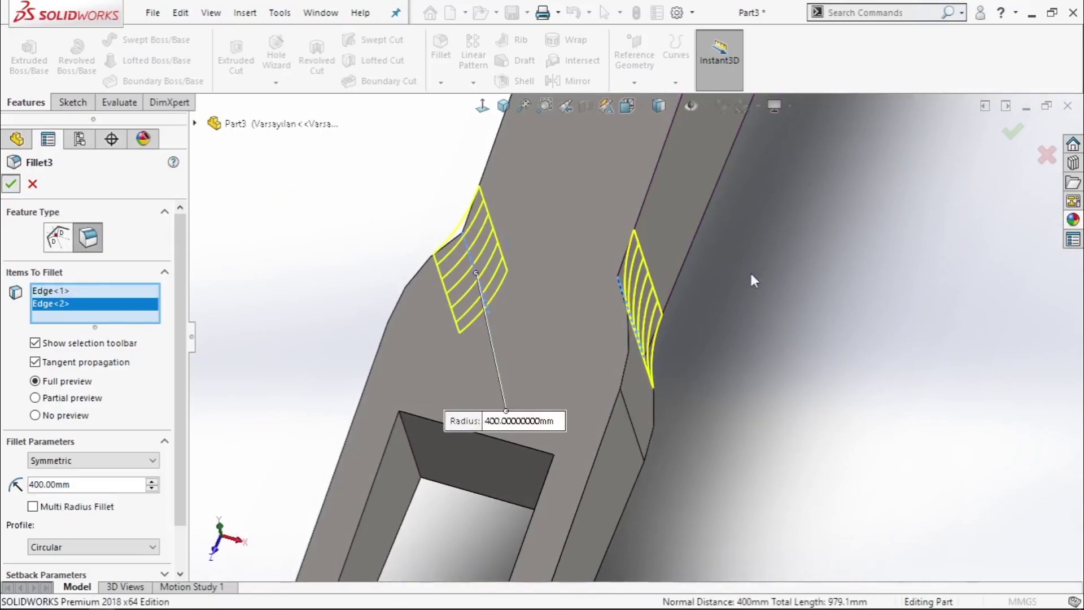
Orbit to the arm's broad side face and select it.
scroll(702, 298, "up", 4)
scroll(627, 314, "up", 3)
mouse_move(624, 217)
middle_mouse_down()
mouse_move(556, 188)
mouse_move(721, 290)
middle_mouse_up()
middle_click_drag(667, 434, 477, 438)
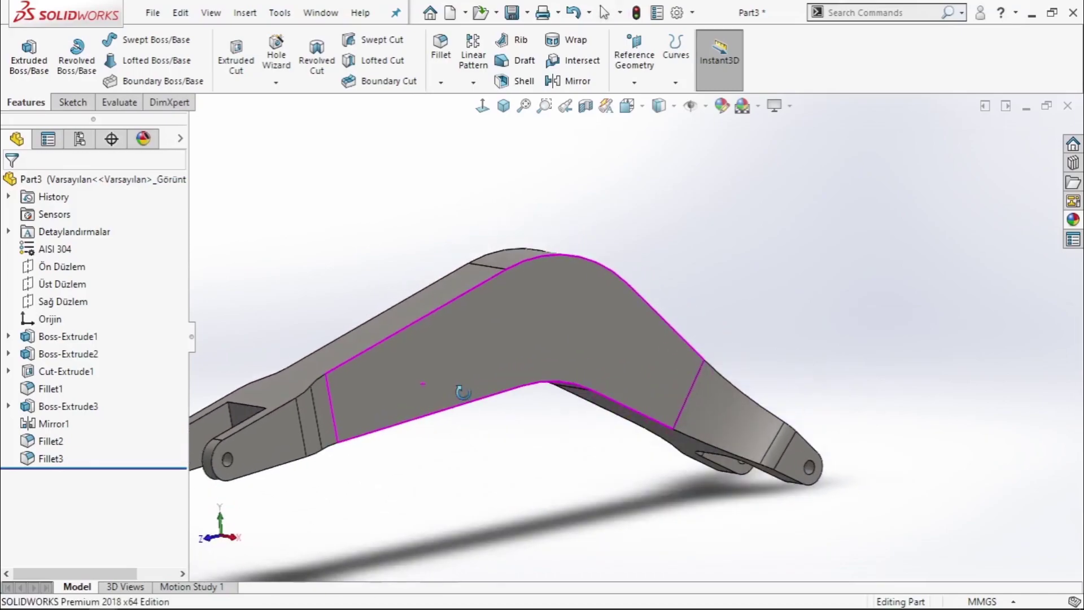
middle_click_drag(459, 395, 479, 450)
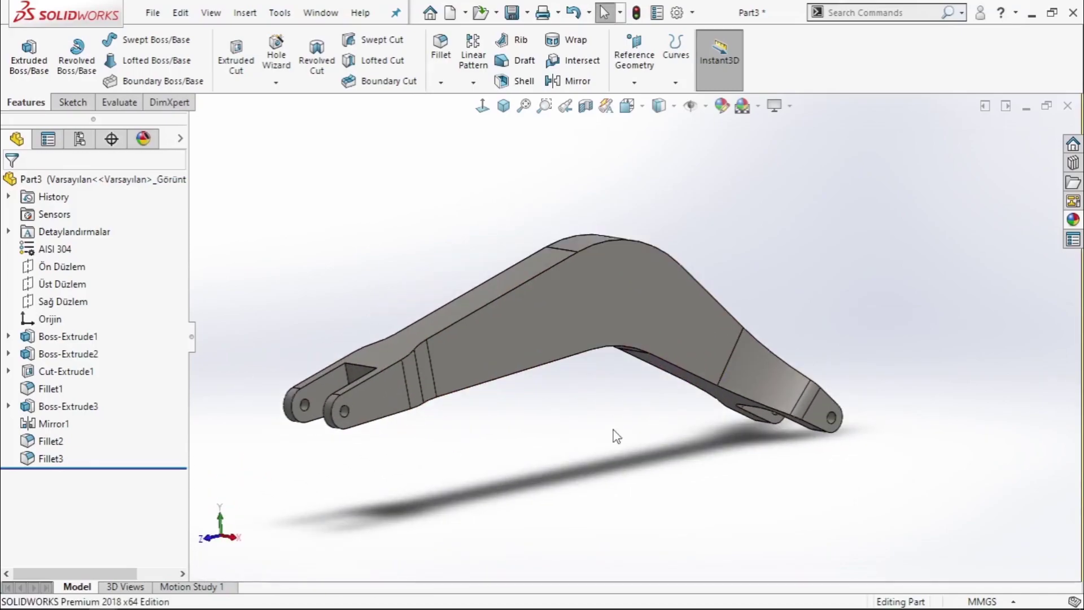
left_click(647, 284)
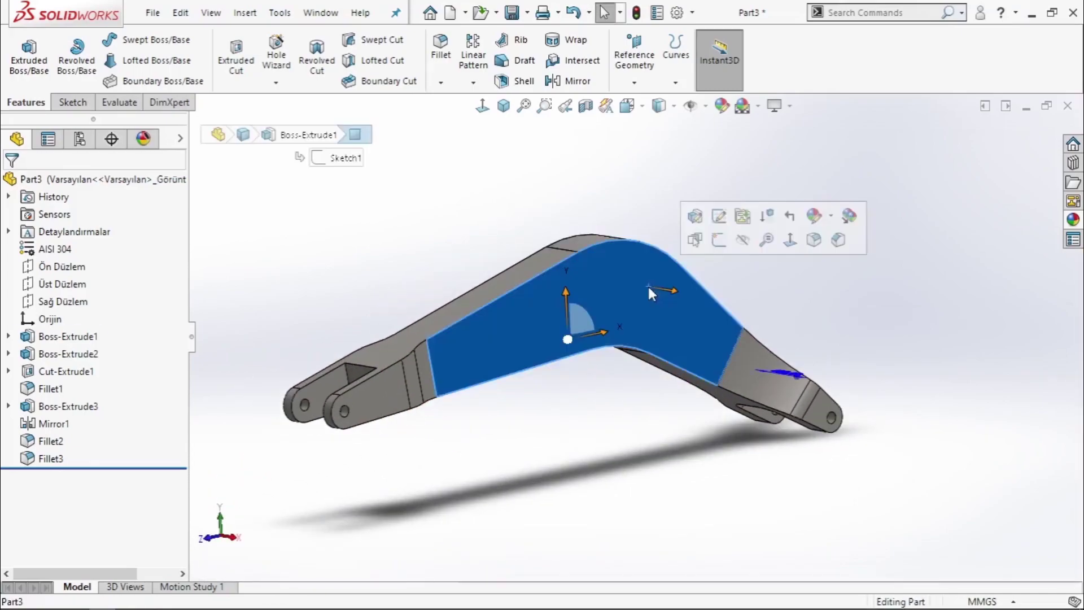
Start a new sketch on the arm face, viewed normal to it.
left_click(717, 240)
left_click(483, 107)
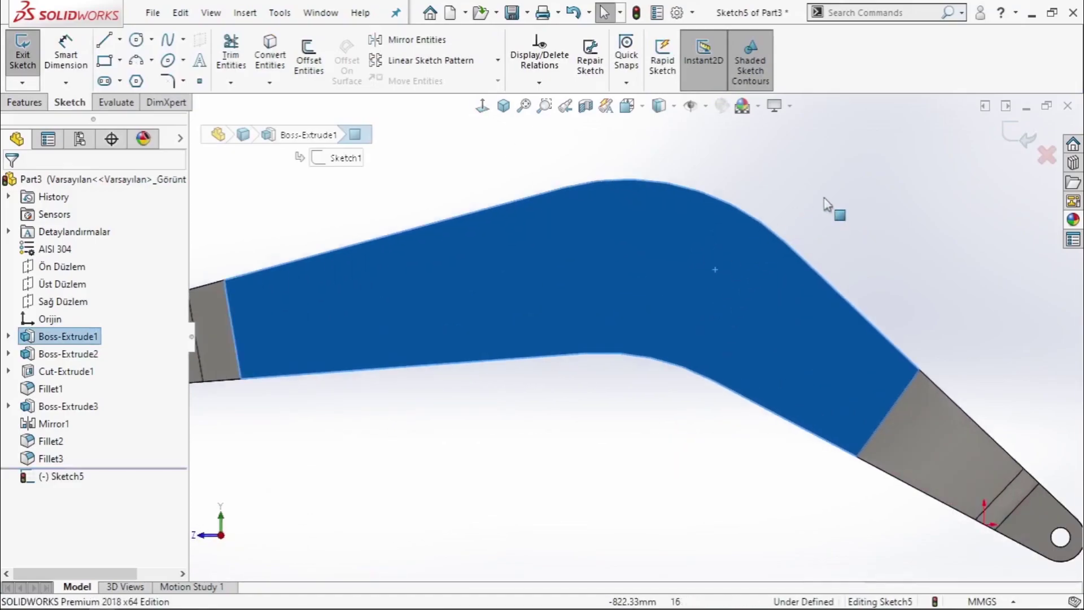
left_click(215, 115)
Offset the arm face's full edge loop at 0.00 mm with Offset Entities.
left_click(309, 59)
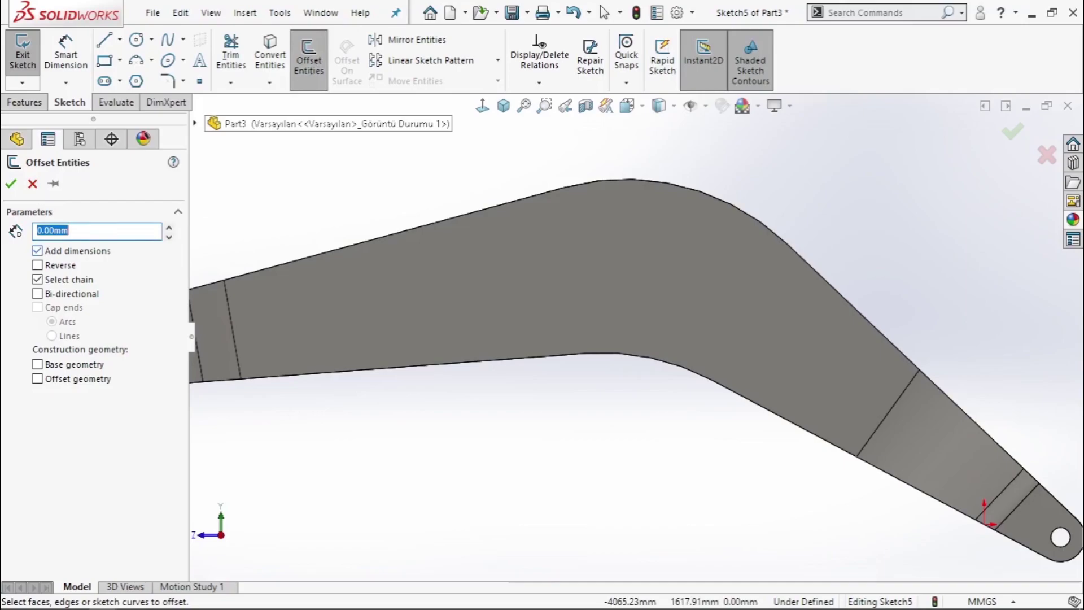
scroll(893, 184, "up", 1)
left_click(690, 215)
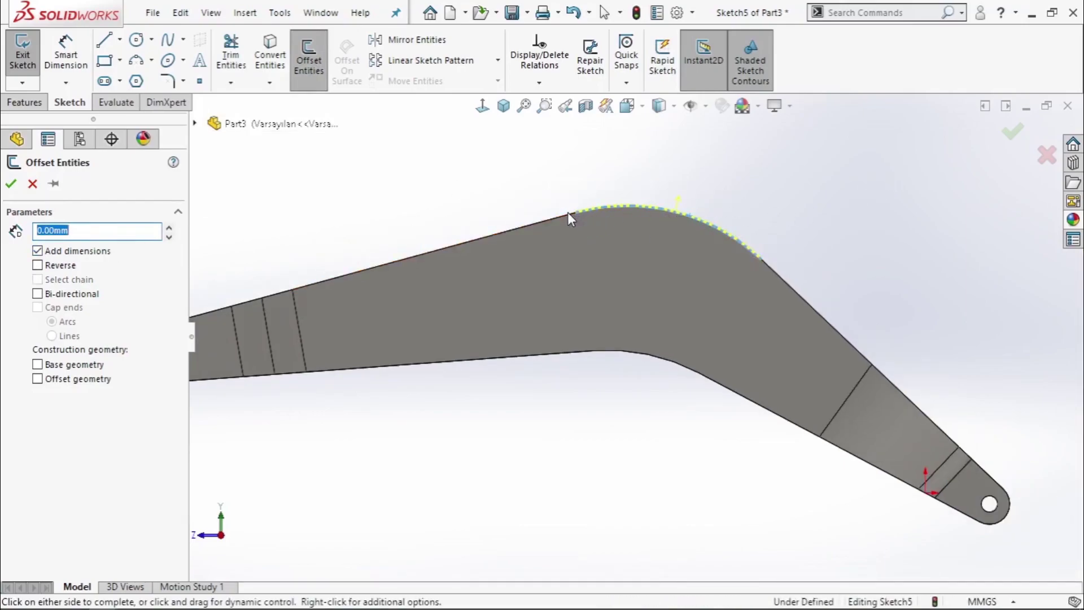
left_click(782, 269)
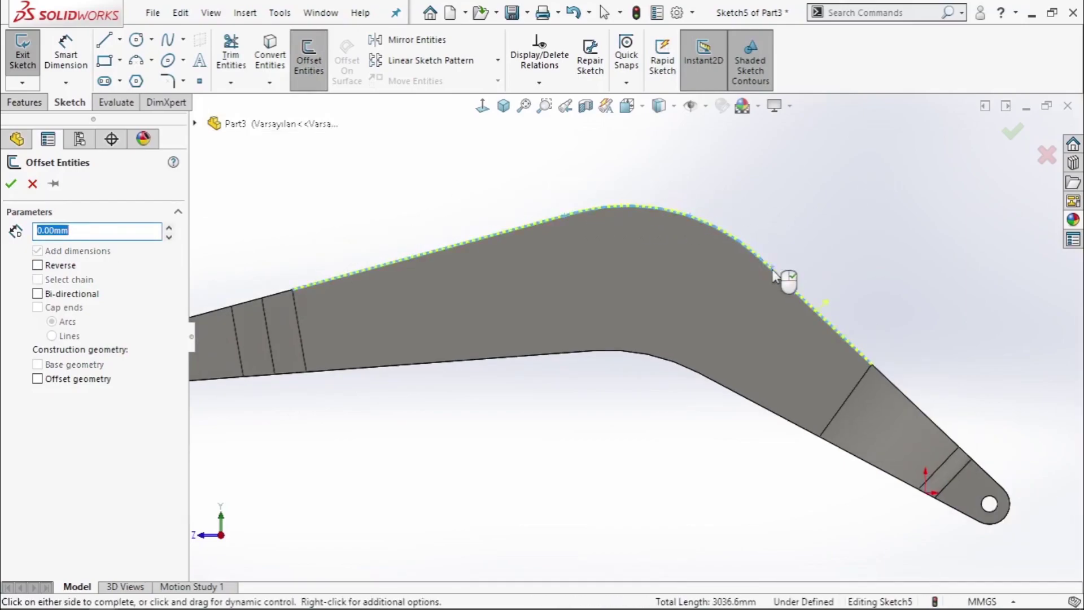
left_click(277, 293)
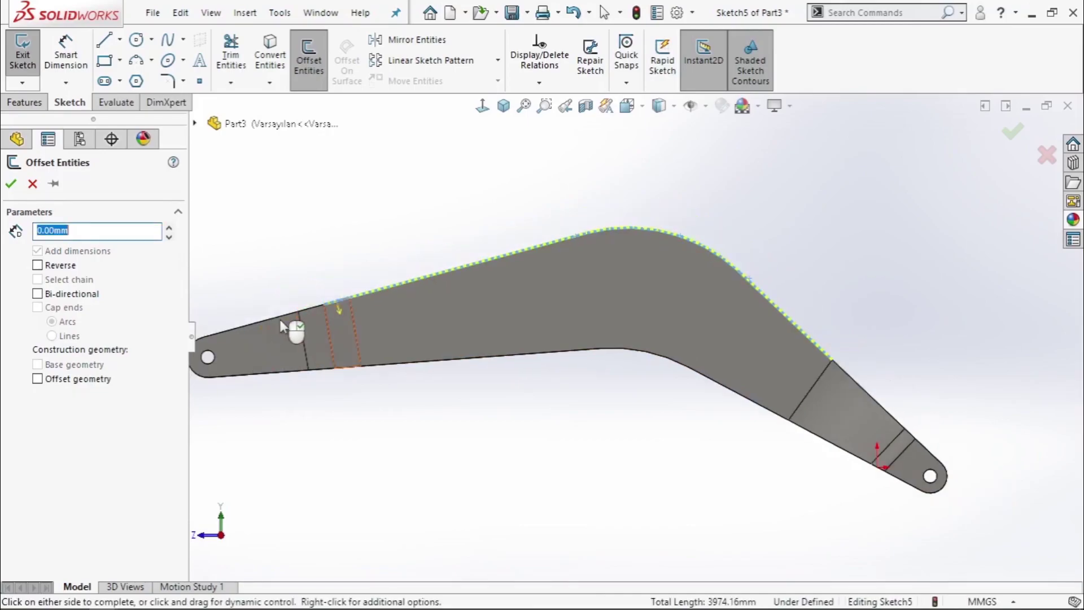
left_click(377, 374)
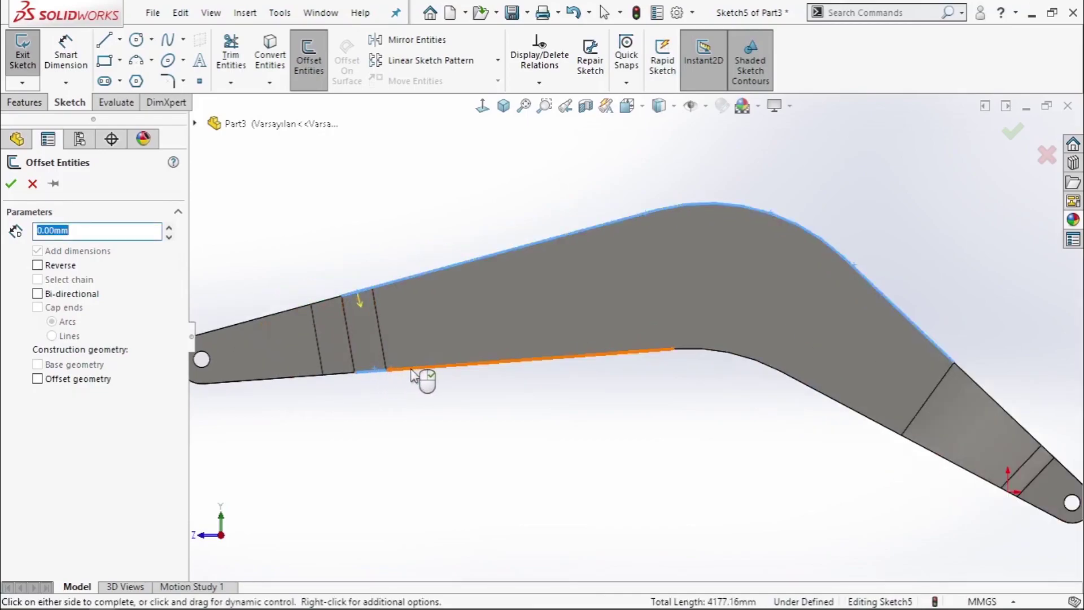
left_click(431, 370)
left_click(711, 355)
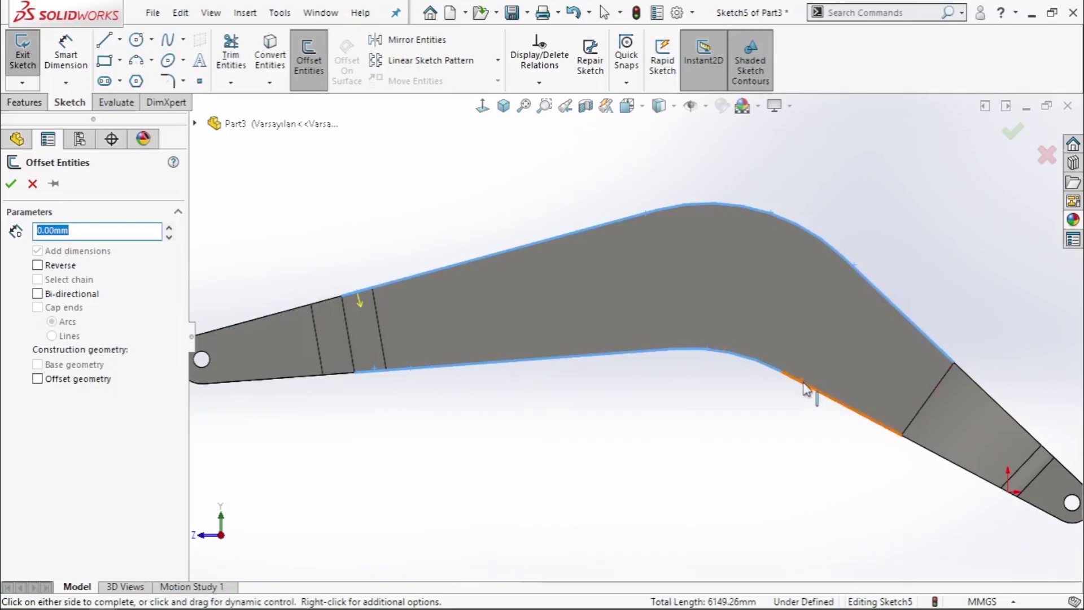
left_click(347, 331)
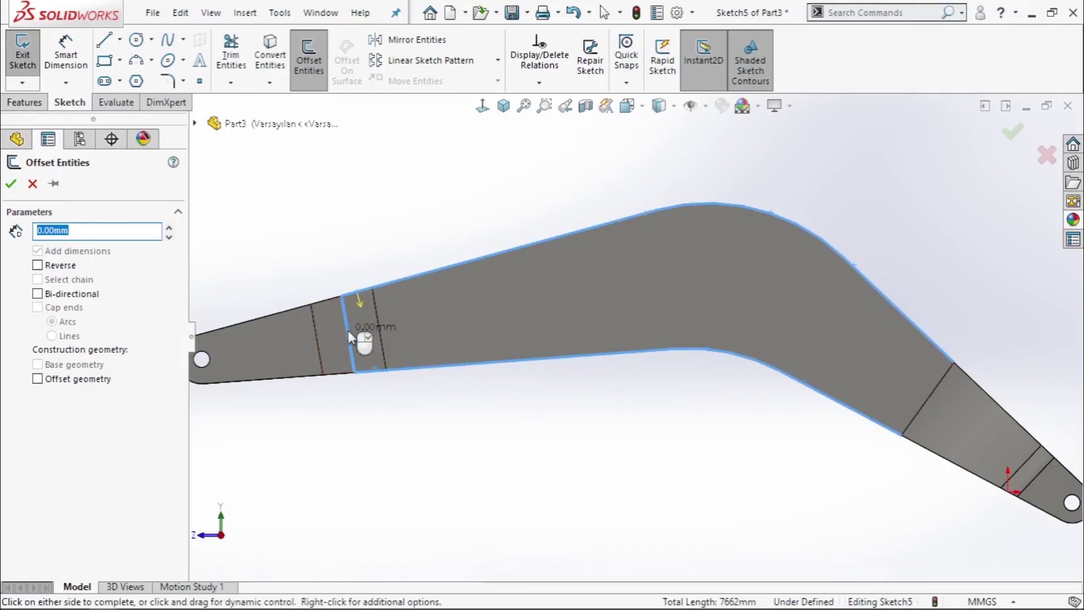
left_click(998, 408)
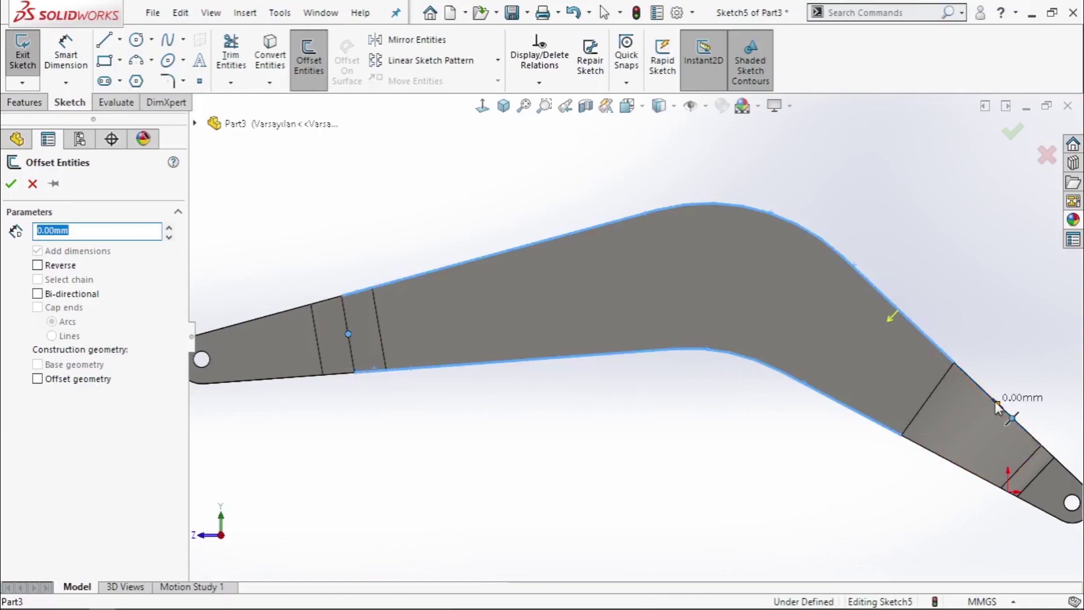
Dismiss the offset warning and reselect the arm face outline.
left_click(964, 476)
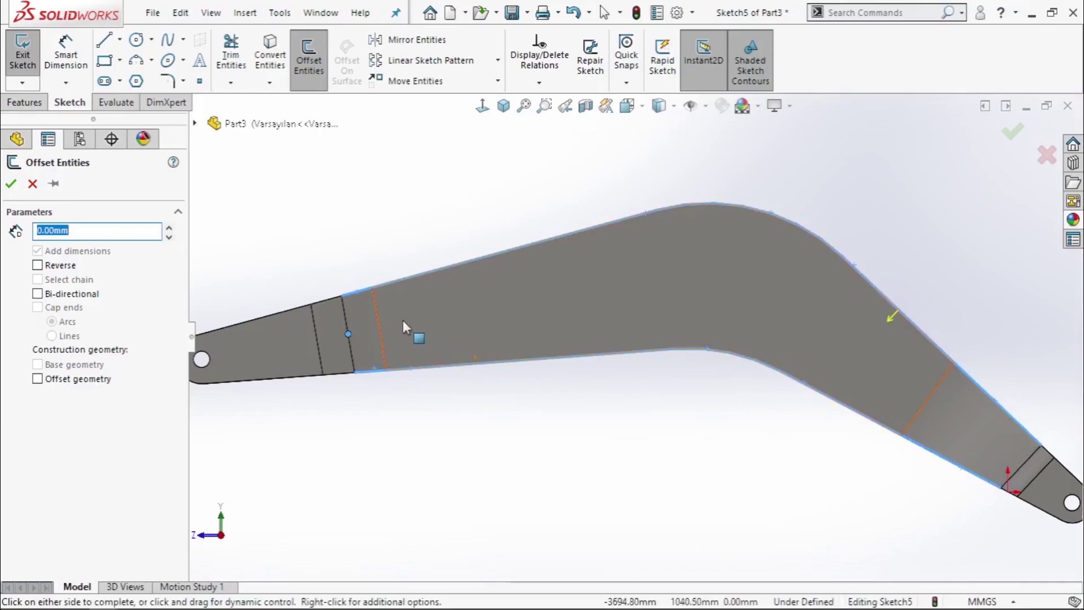
left_click(355, 244)
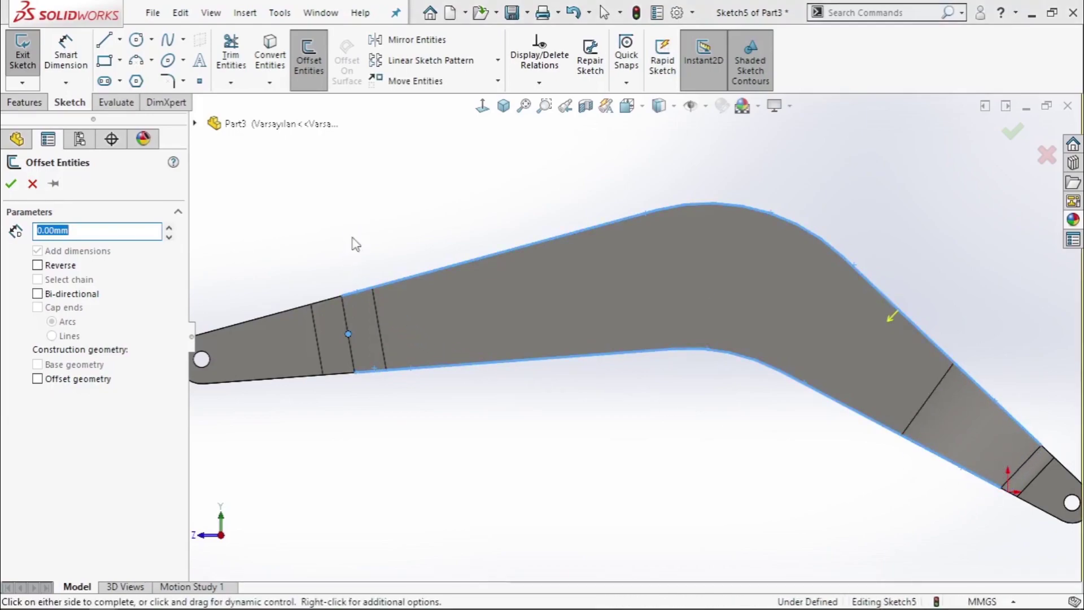
left_click(648, 363)
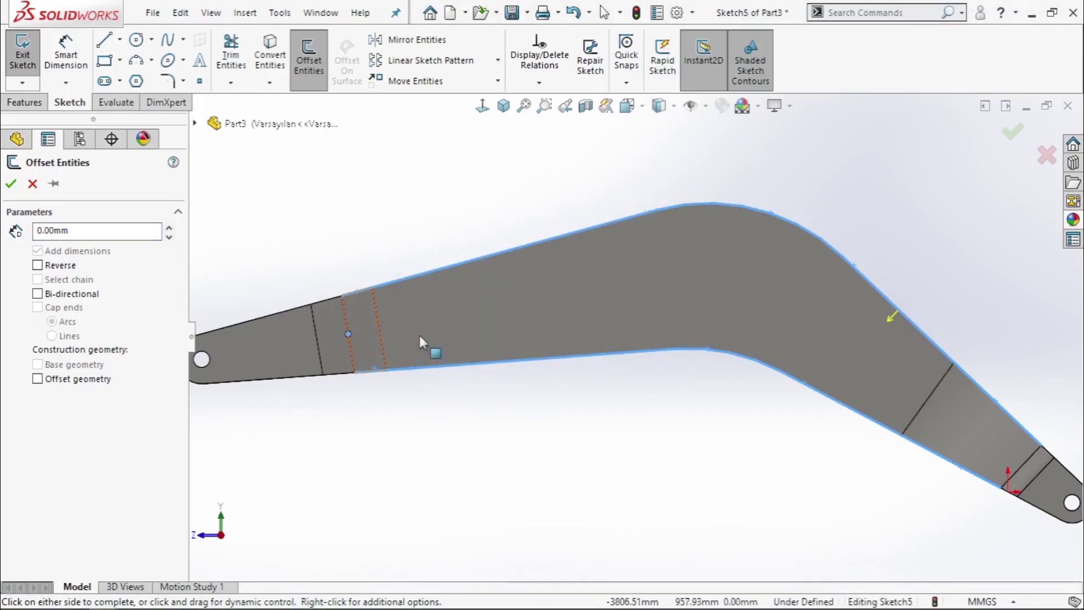
left_click(350, 337)
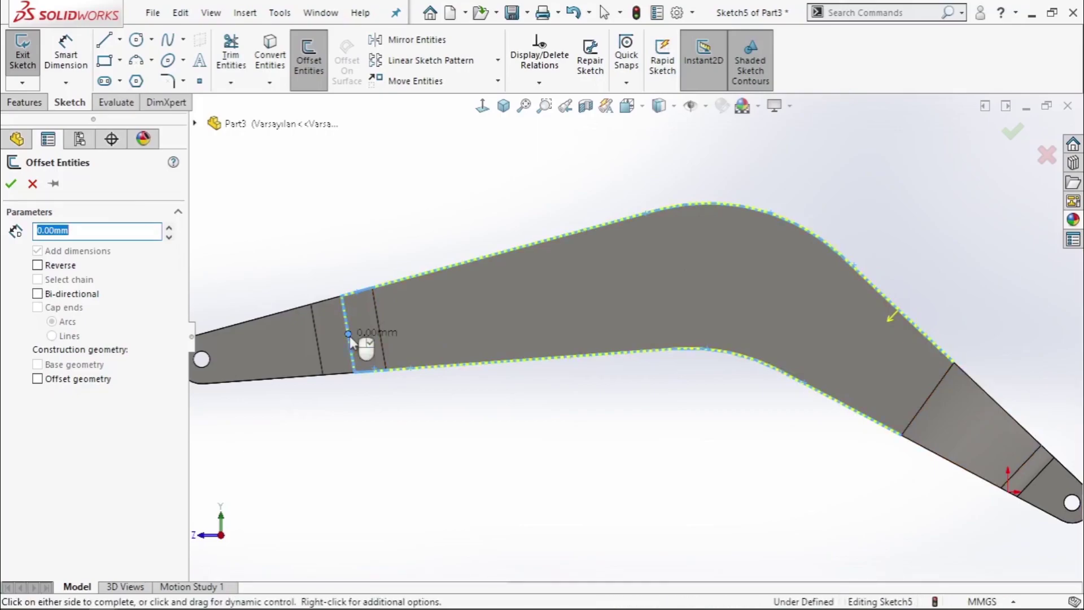
Confirm the 0.00 mm offset, then offset the arm's edges and arcs 20 mm inward.
left_click(797, 309)
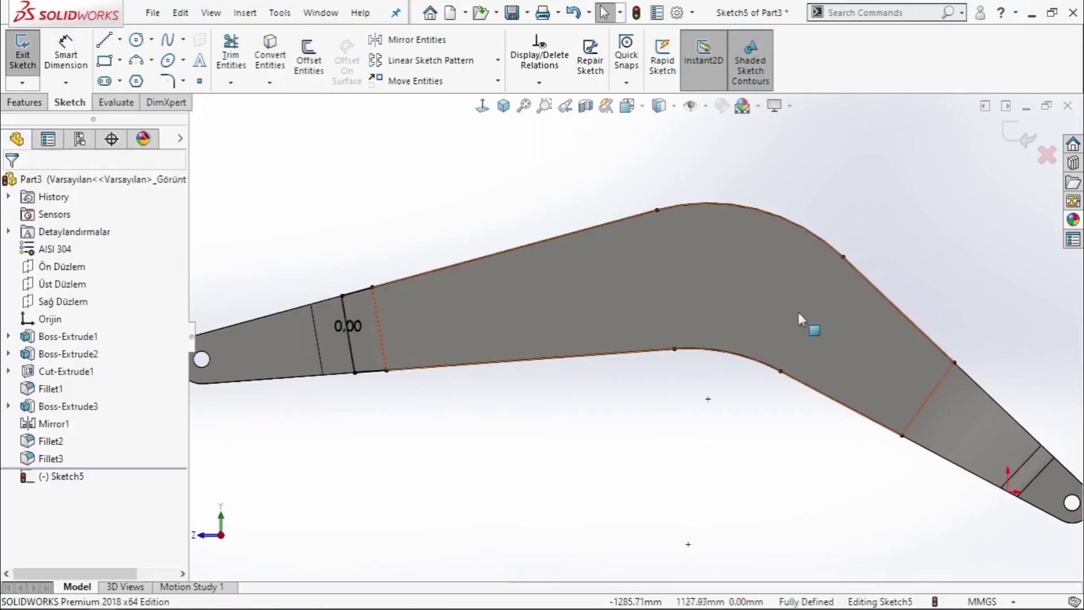
scroll(797, 309, "down", 2)
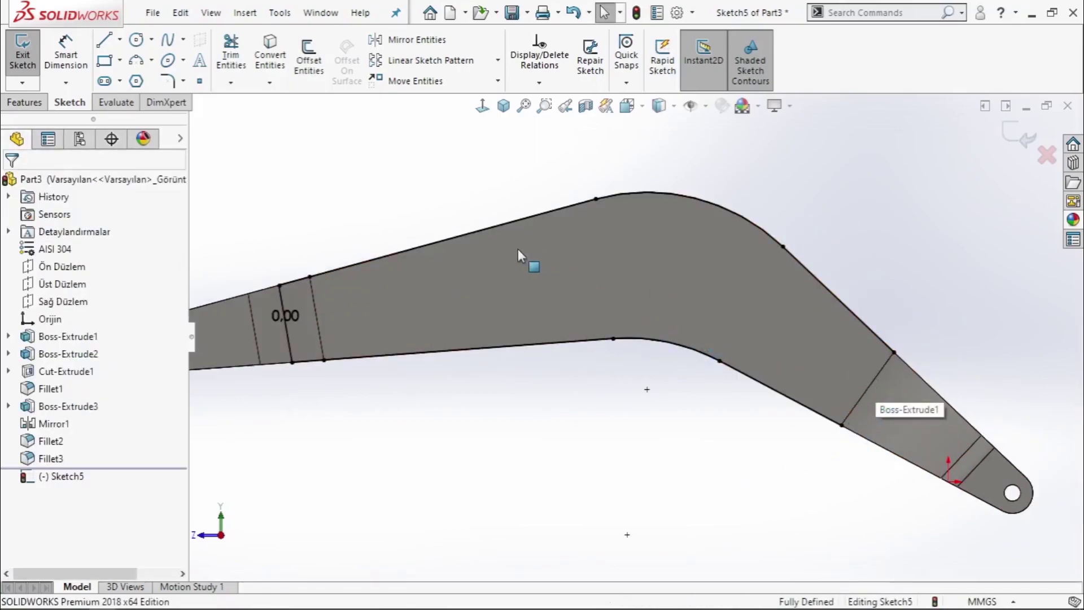
left_click(308, 59)
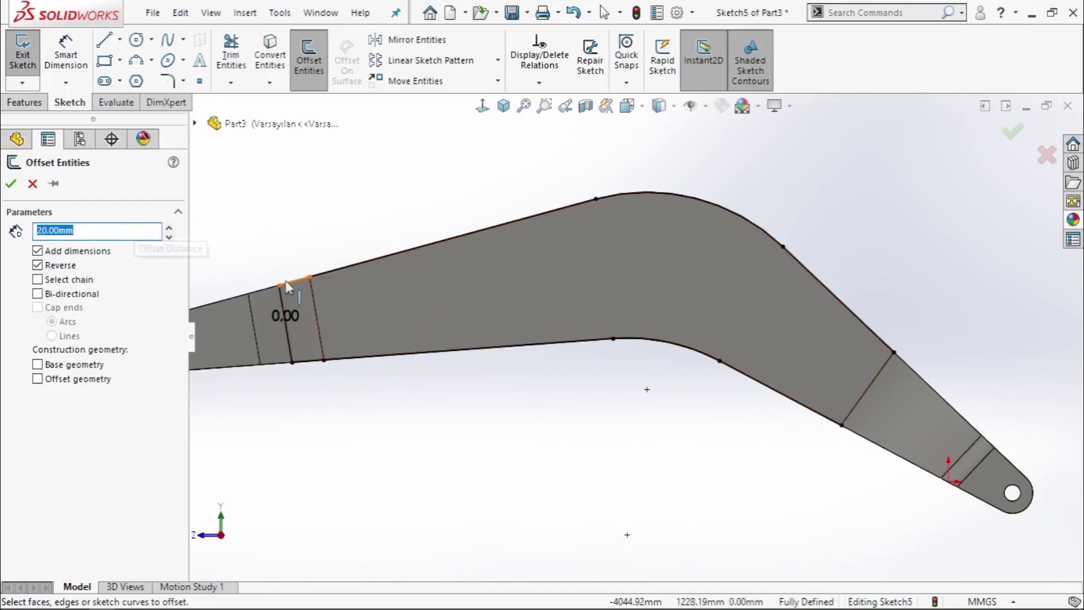
left_click(320, 275)
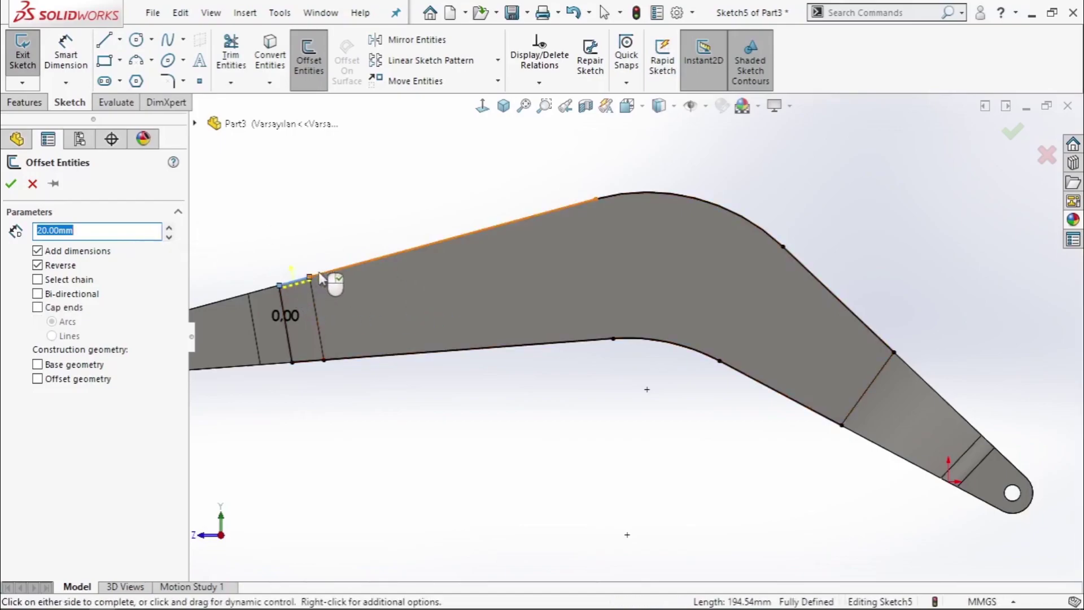
left_click(649, 190)
left_click(813, 276)
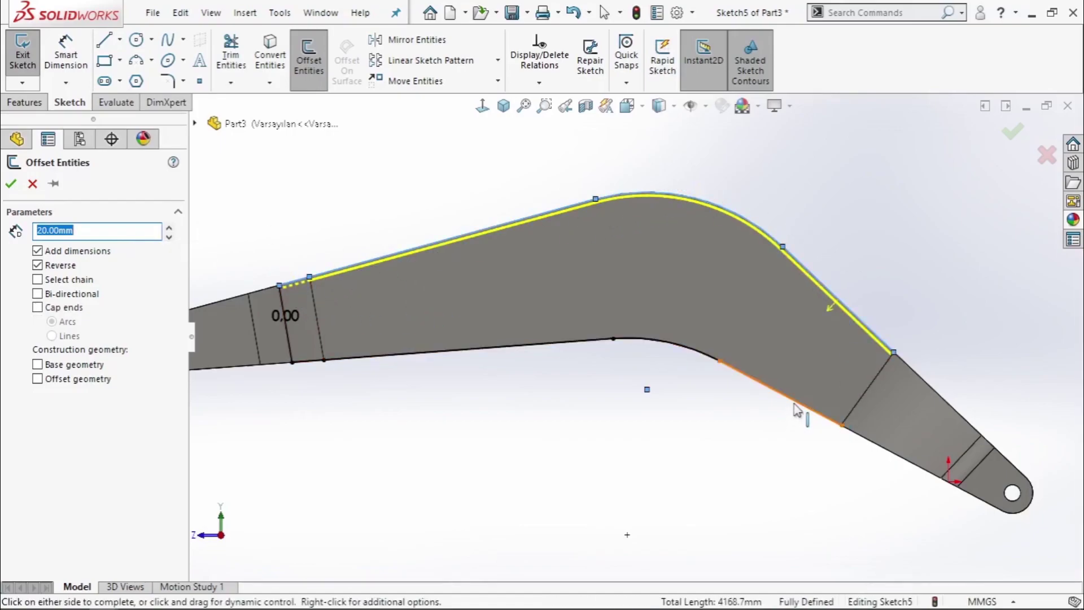
left_click(796, 409)
left_click(582, 341)
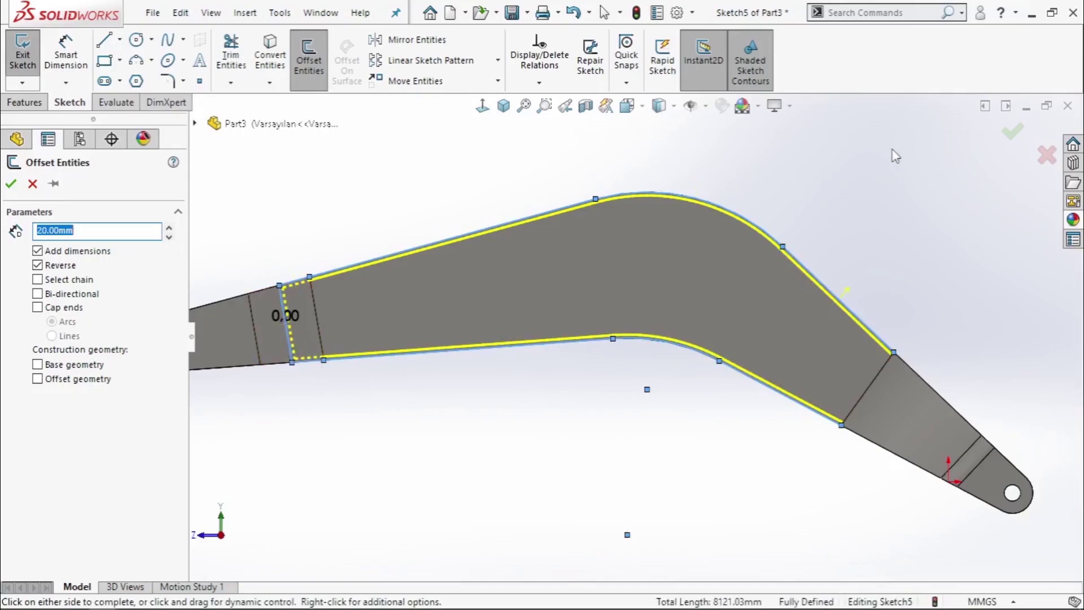
left_click(1012, 136)
scroll(936, 226, "up", 1)
Draw lines closing the upper end of the 20 mm rim against the outer edge.
scroll(847, 418, "down", 5)
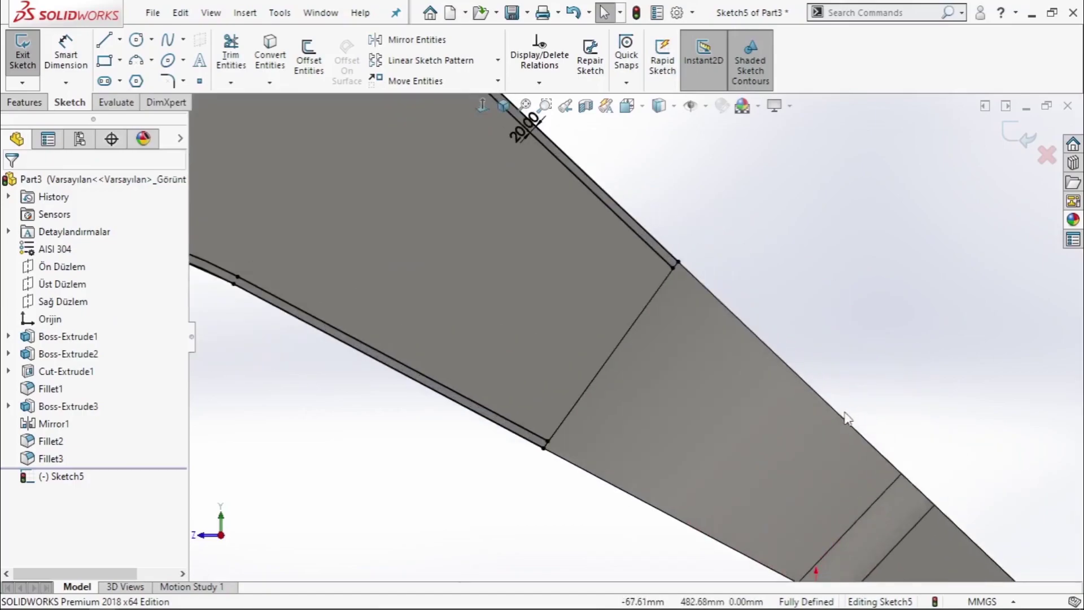
left_click(105, 41)
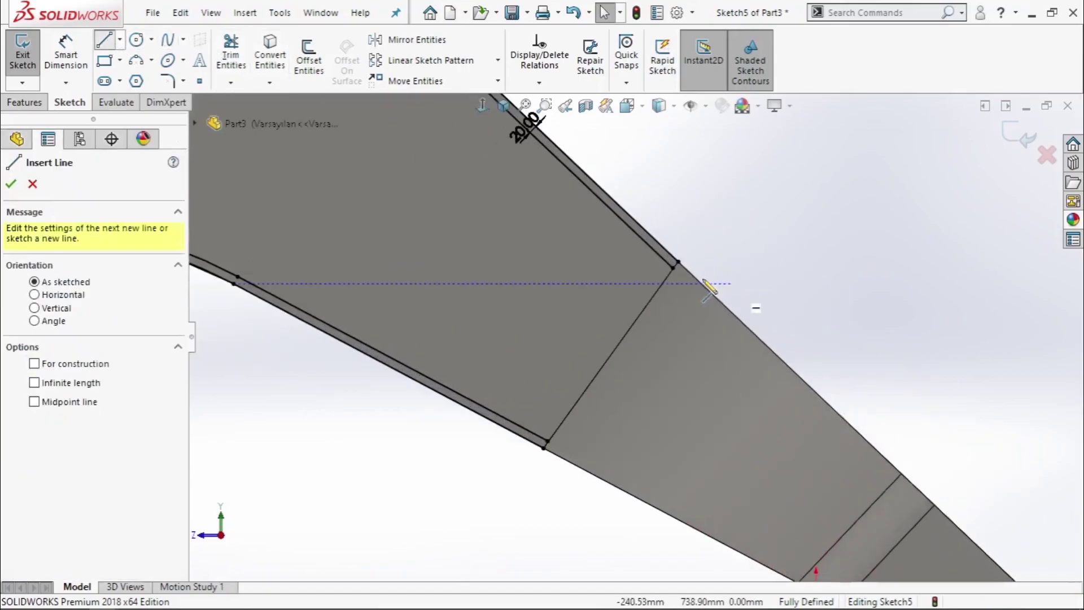
left_click(678, 262)
left_click(703, 281)
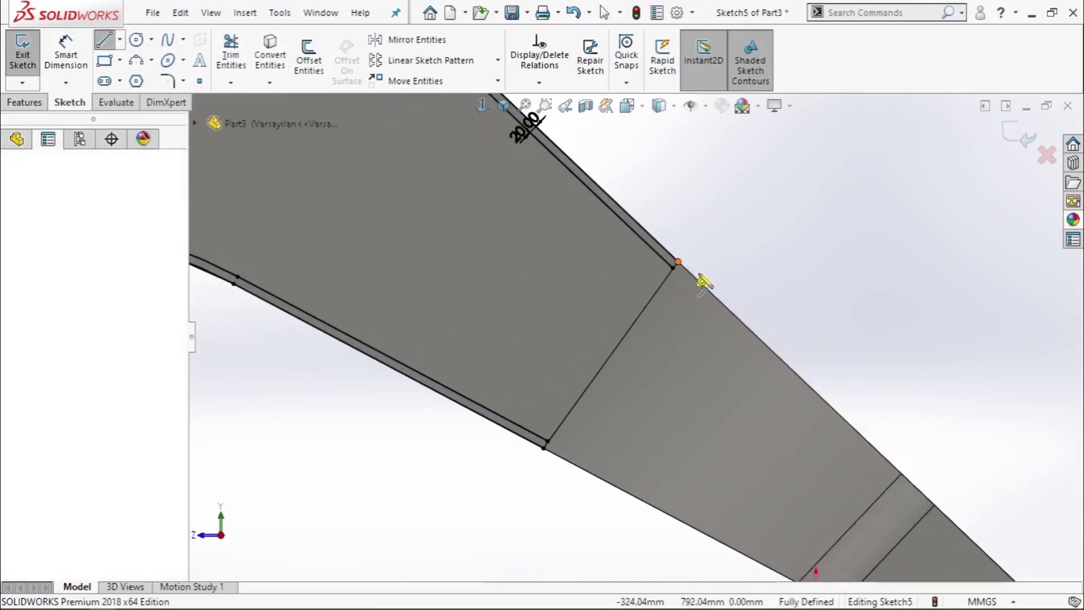
left_click(789, 367)
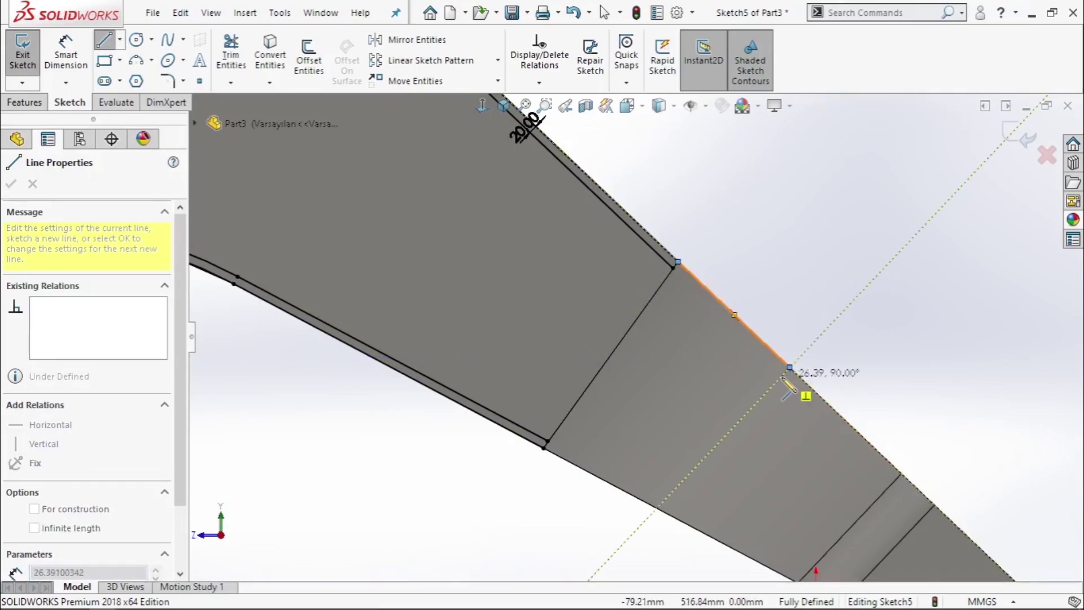
double_click(673, 268)
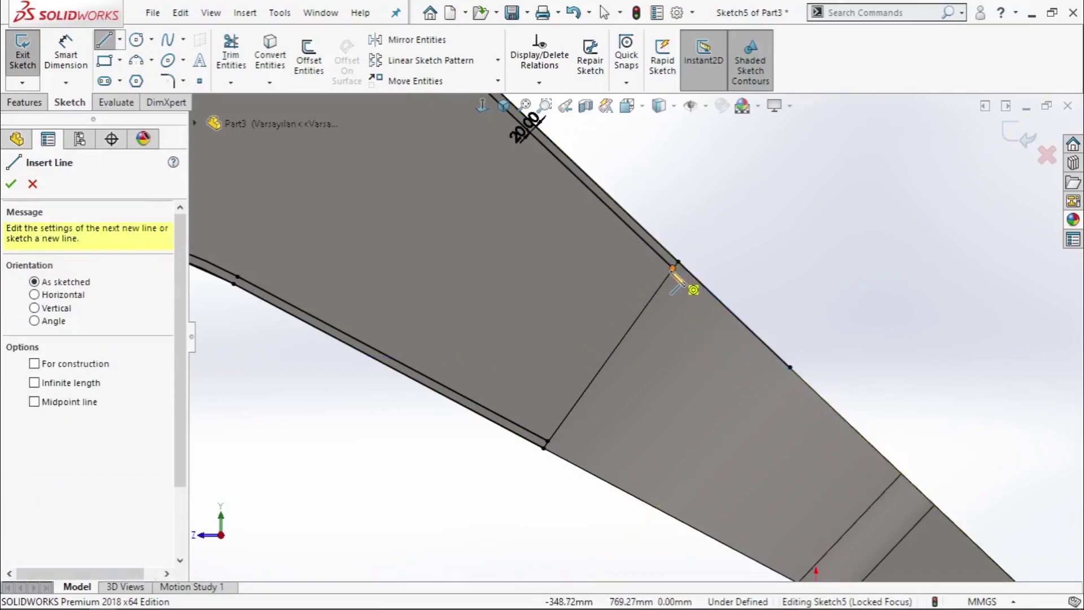
scroll(796, 378, "up", 3)
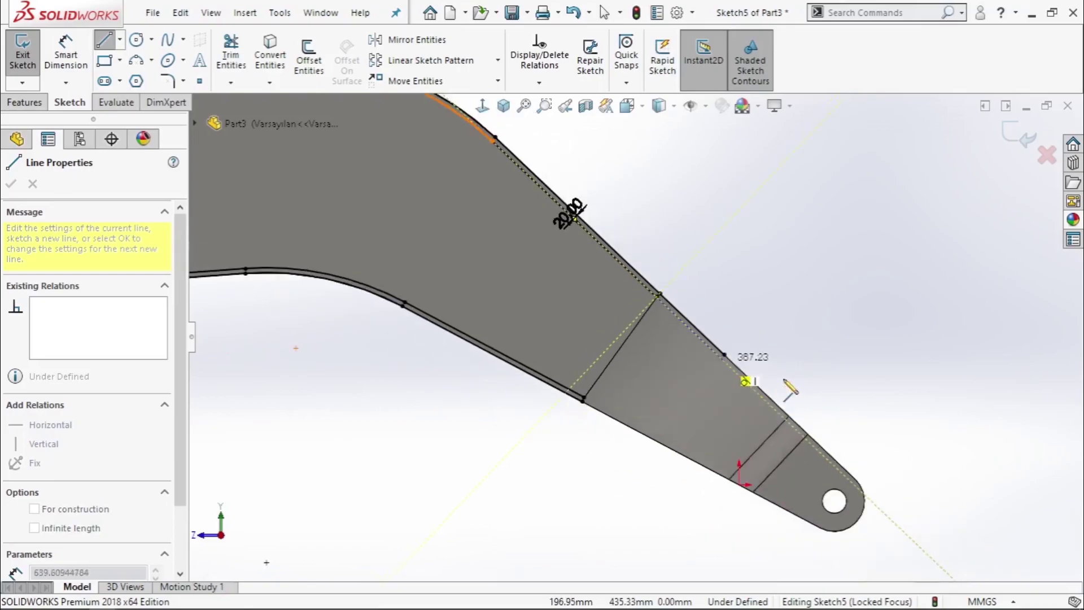
scroll(755, 379, "down", 2)
scroll(703, 361, "down", 3)
scroll(703, 303, "down", 1)
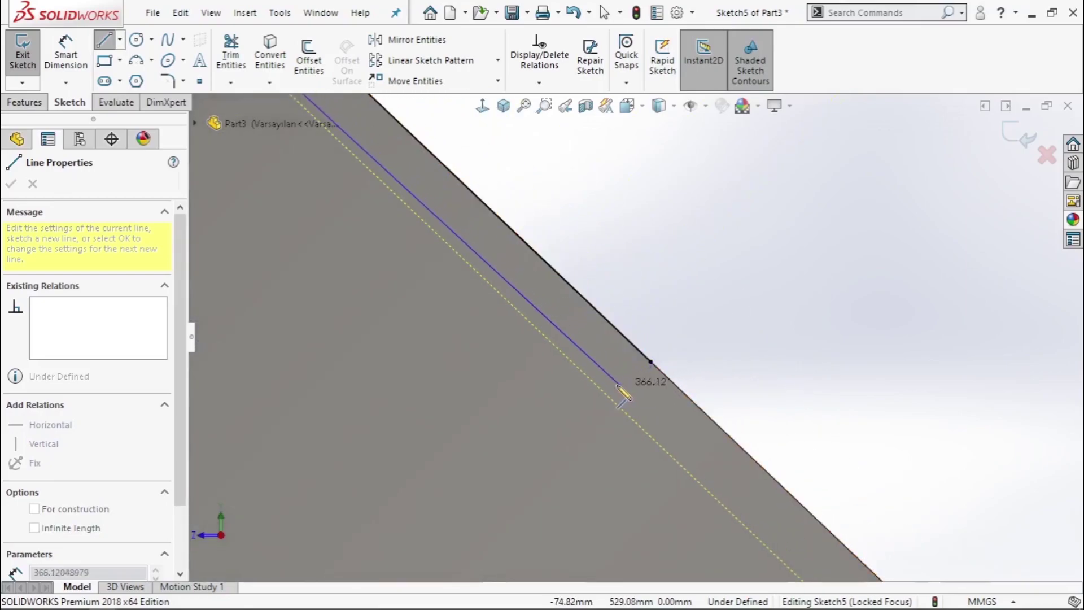
left_click(625, 368)
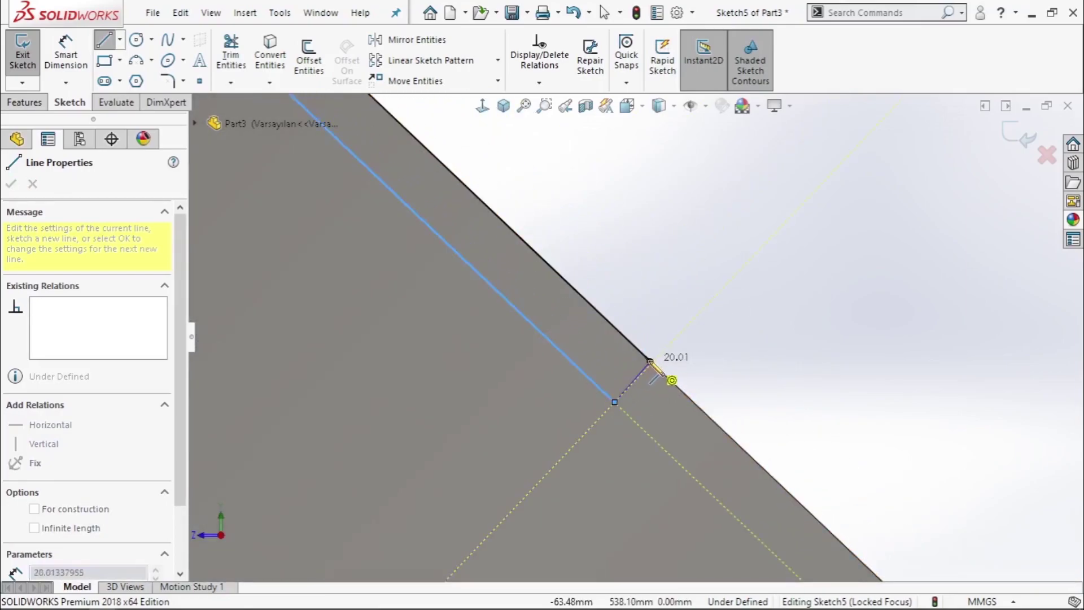
double_click(642, 349)
Draw a short line closing the rim's lower end along the lower edge.
scroll(633, 441, "up", 3)
scroll(585, 388, "up", 1)
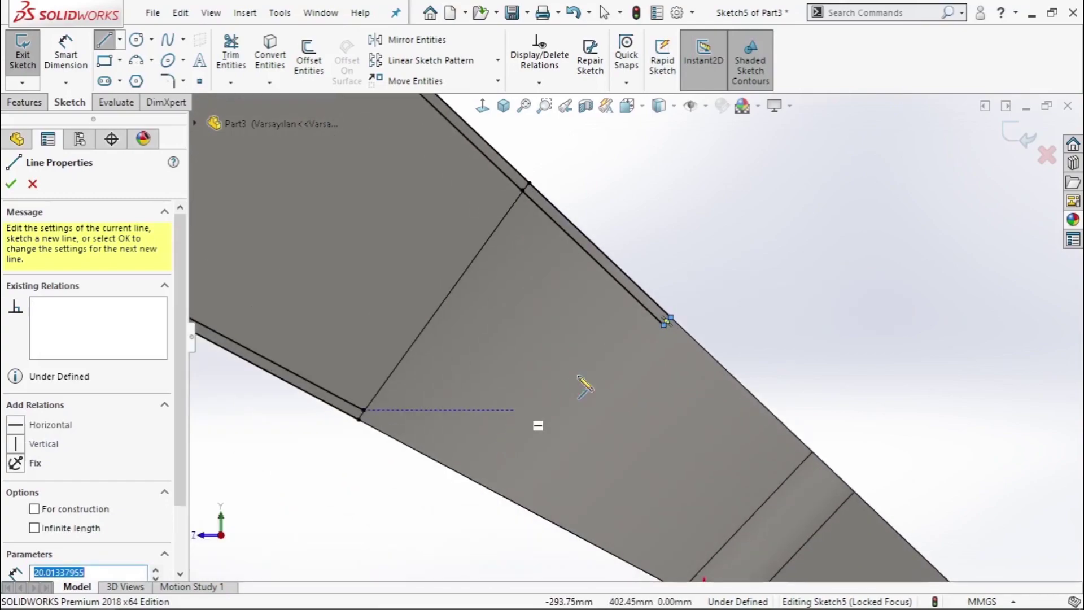
left_click(357, 421)
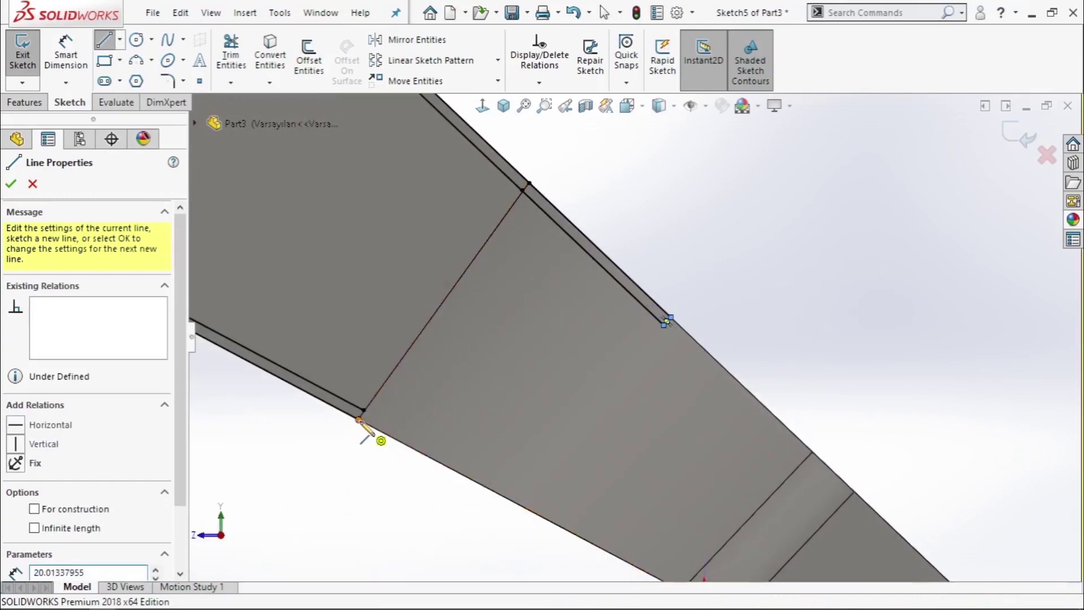
left_click(518, 503)
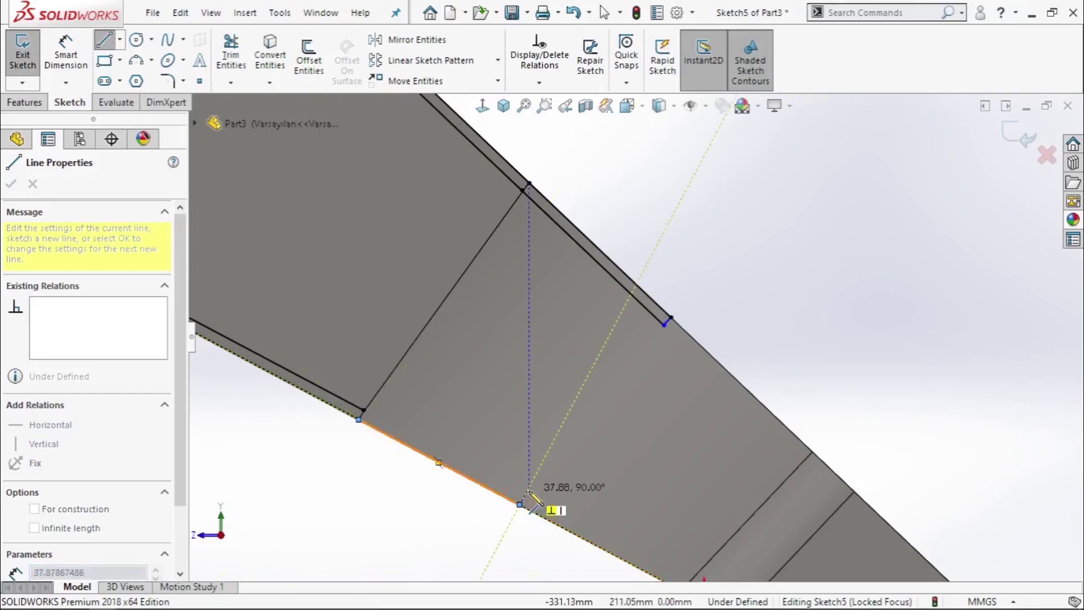
double_click(519, 503)
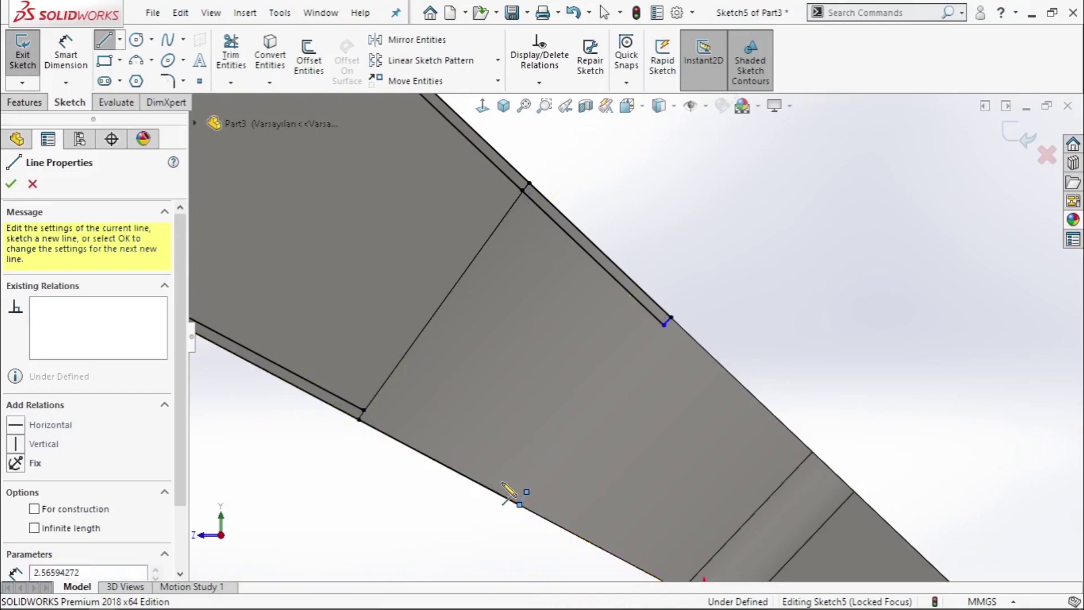
left_click_drag(375, 416, 381, 405)
right_click(738, 304)
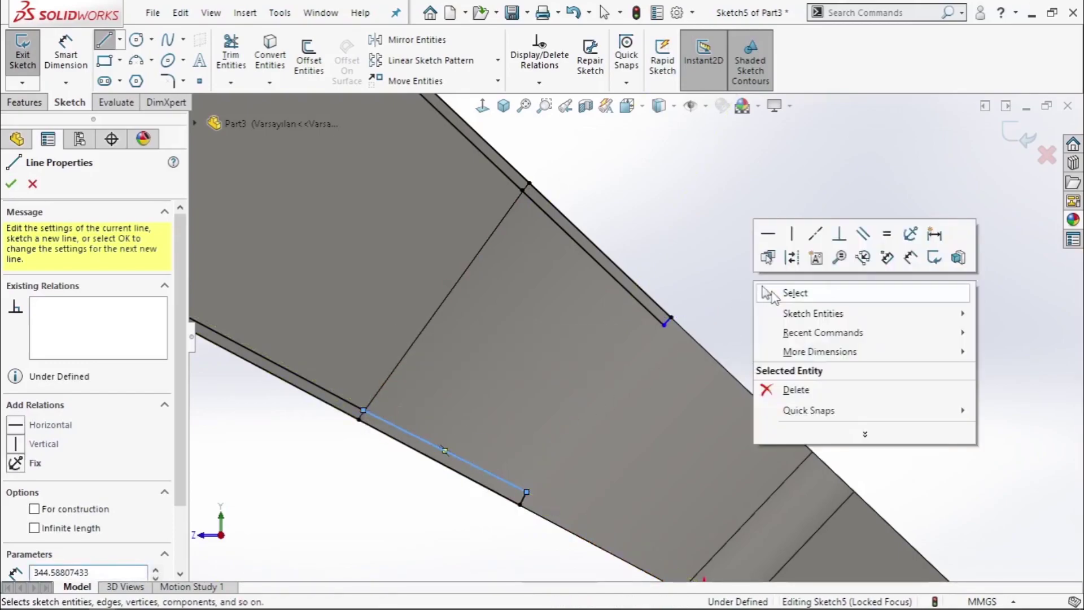
left_click(773, 290)
Make the short lower line collinear with the long outer edge line.
left_click(359, 405)
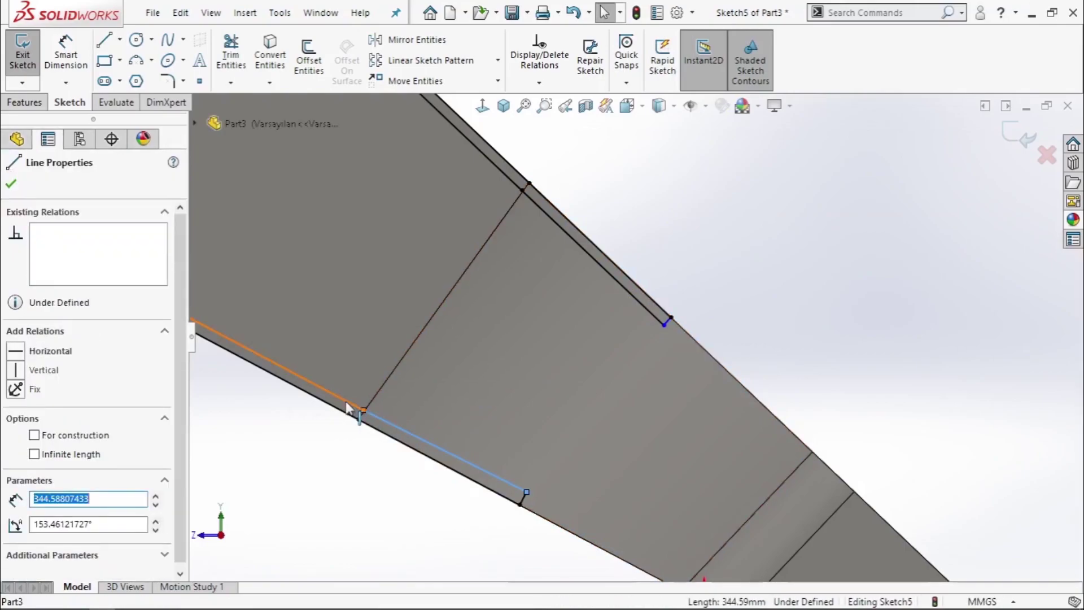
left_click(339, 406, "ctrl")
left_click(441, 333)
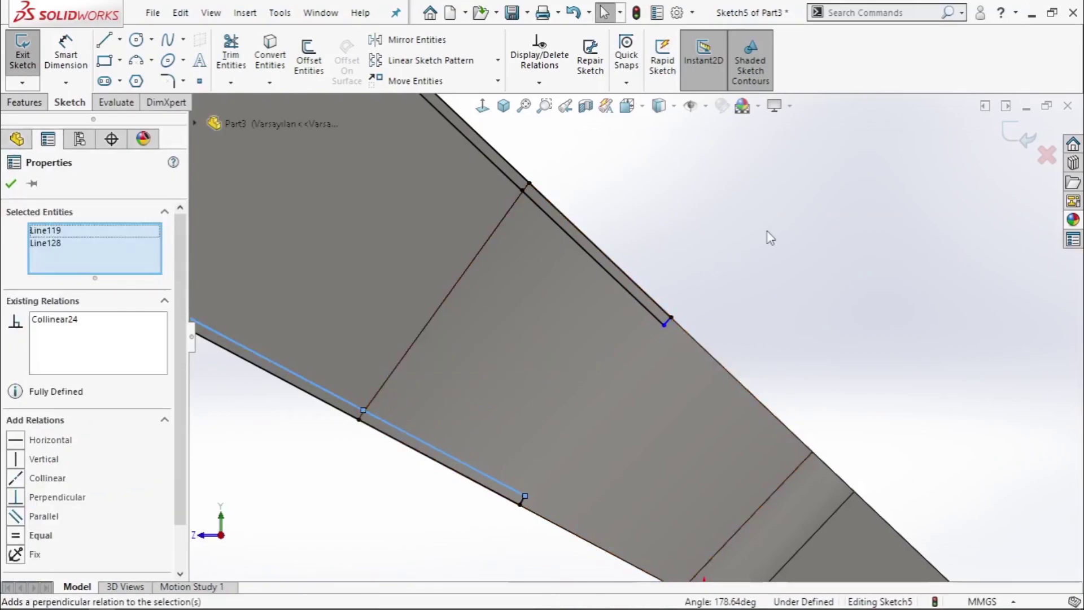
key("Escape")
Make the short end segment perpendicular to the outer edge, fully defining Sketch5.
scroll(706, 324, "down", 3)
scroll(653, 316, "down", 3)
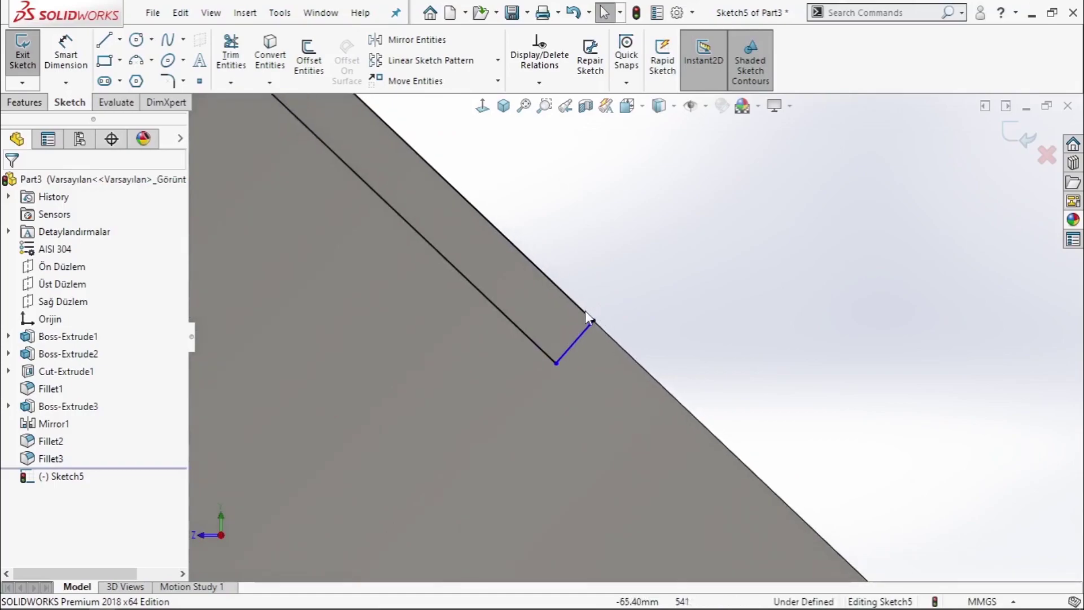
left_click(586, 310)
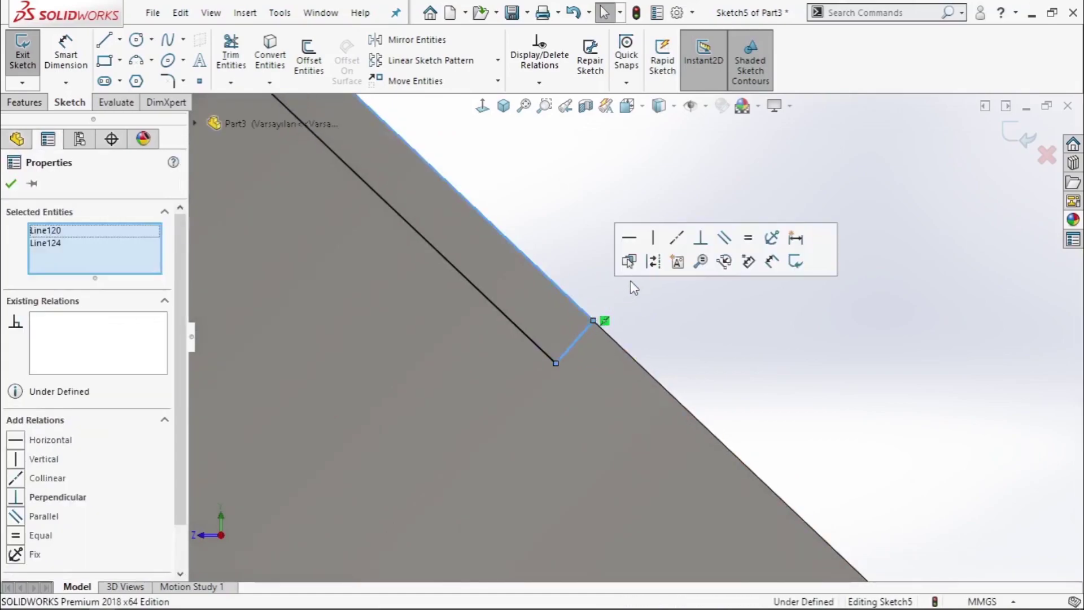
left_click(682, 239)
key("Escape")
scroll(494, 421, "up", 3)
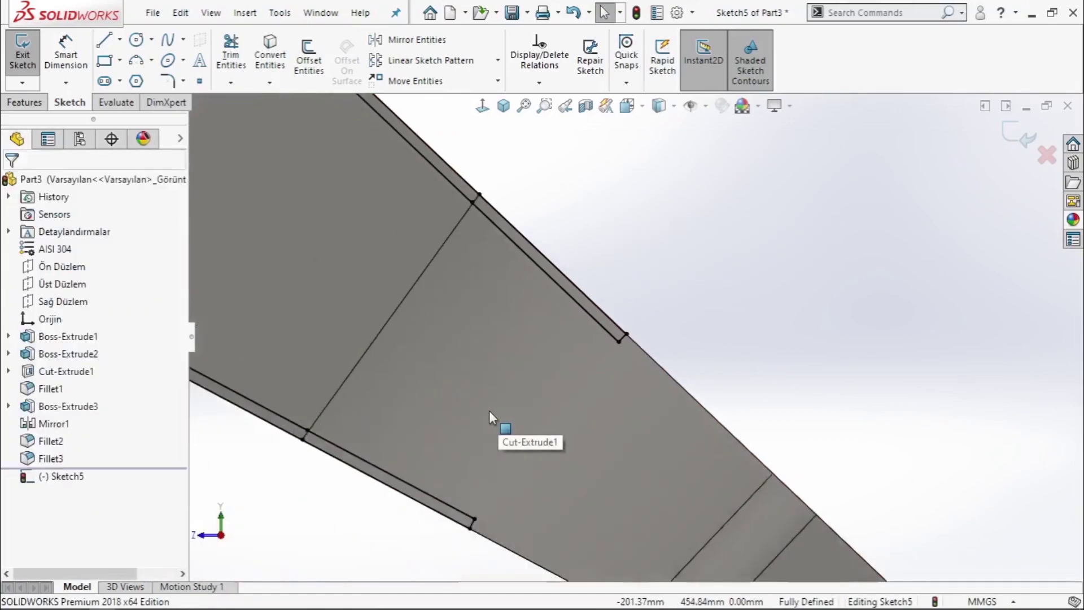
scroll(494, 426, "up", 3)
scroll(377, 373, "down", 2)
scroll(367, 285, "down", 2)
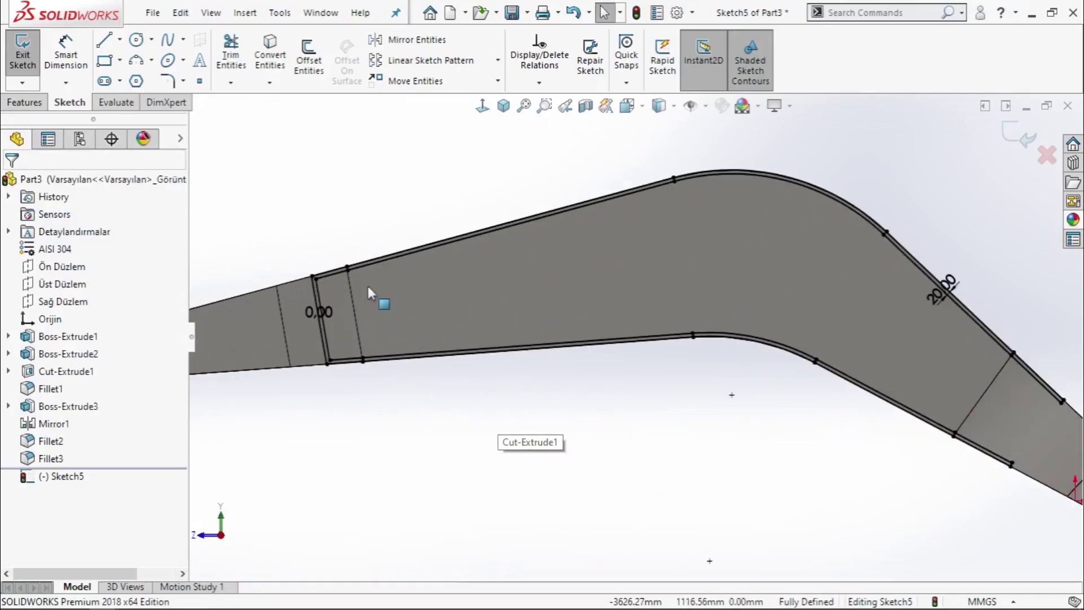
left_click(32, 104)
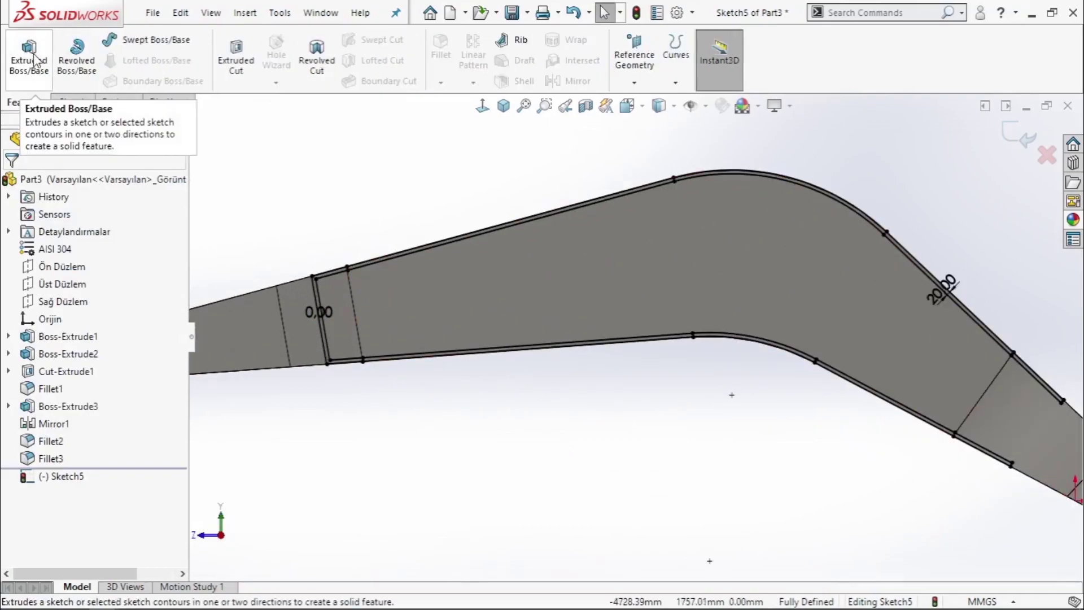
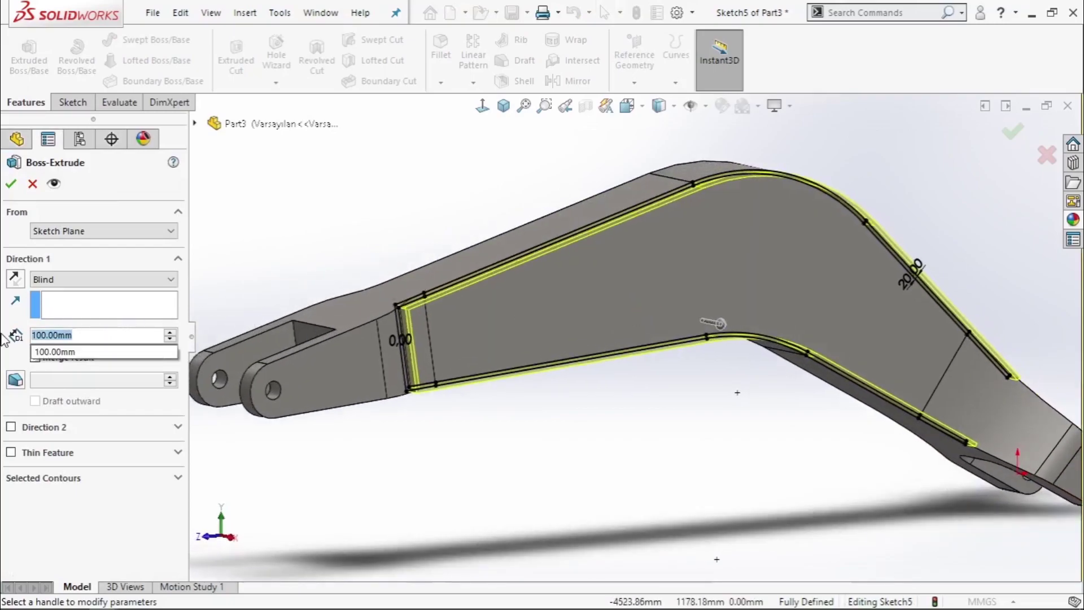
Extrude the Sketch5 outline 20 mm as a raised rim, then select the boom's flat side face.
type("20")
key("Return")
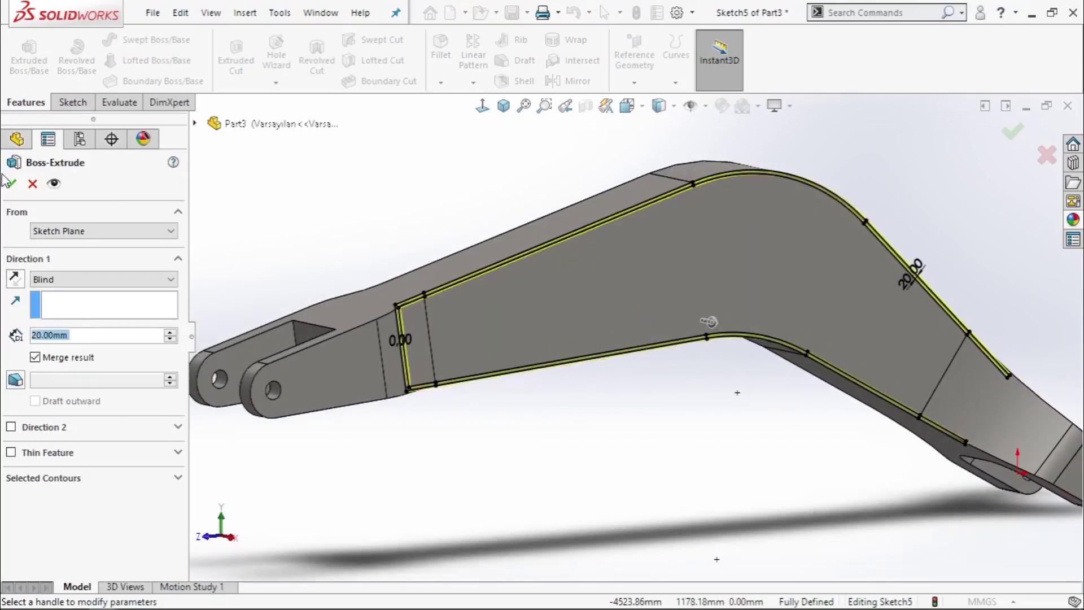
key("Return")
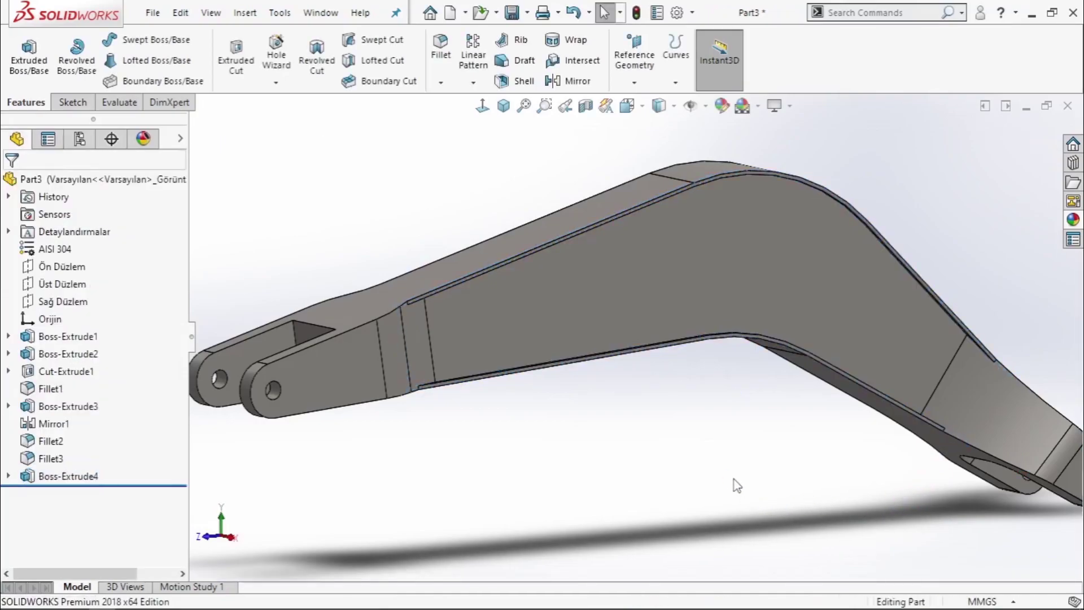
middle_click_drag(537, 368, 502, 319)
scroll(595, 318, "up", 5)
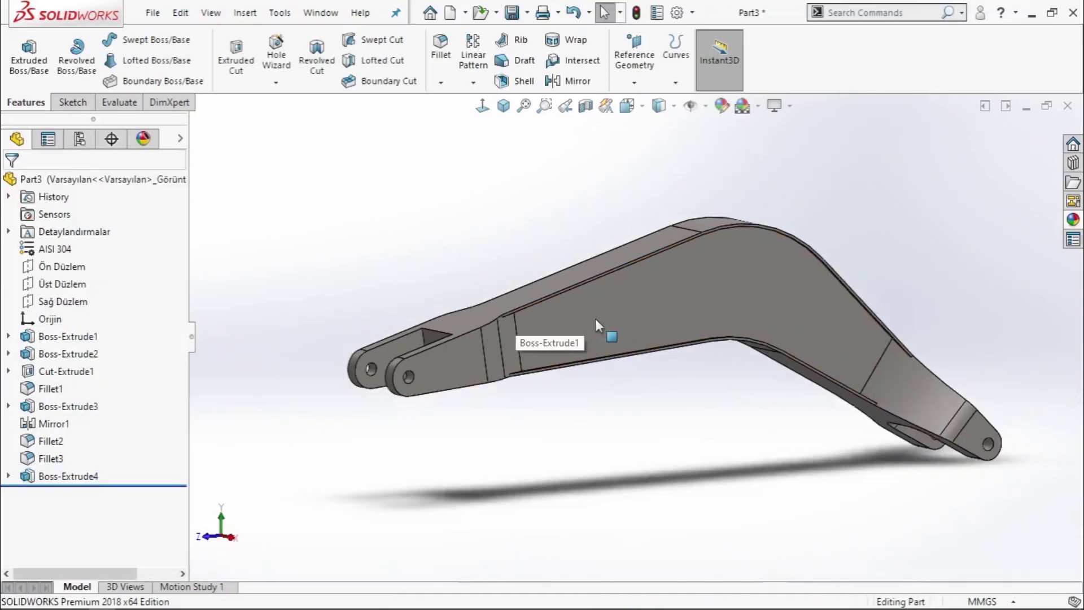
mouse_move(604, 338)
middle_mouse_down()
mouse_move(671, 284)
mouse_move(628, 282)
middle_mouse_up()
left_click(628, 283)
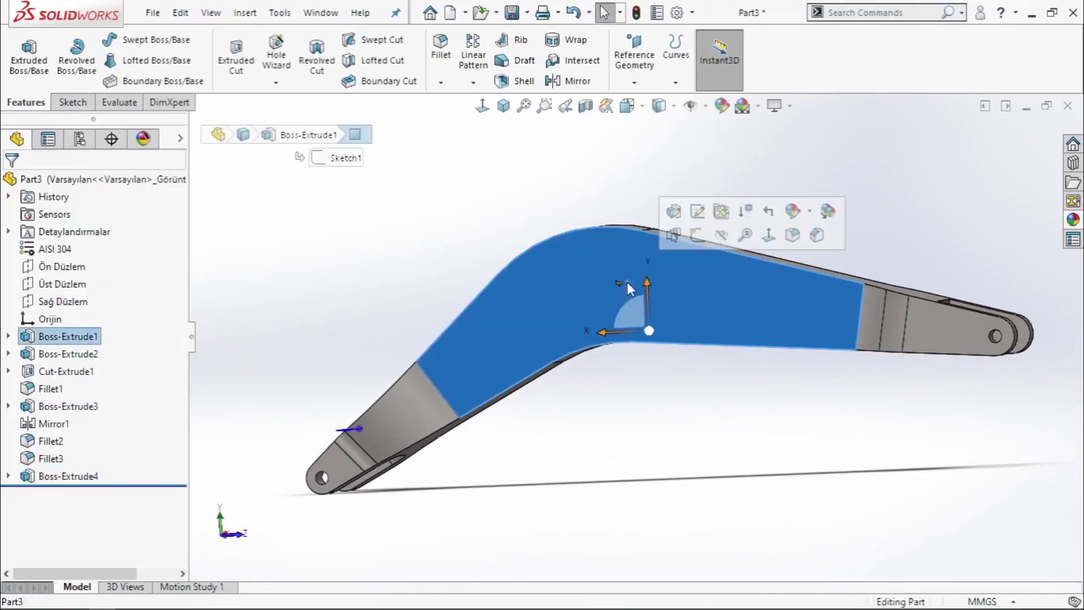
Start a sketch on the side face and copy its top edge chain at zero offset.
left_click(697, 235)
left_click(483, 106)
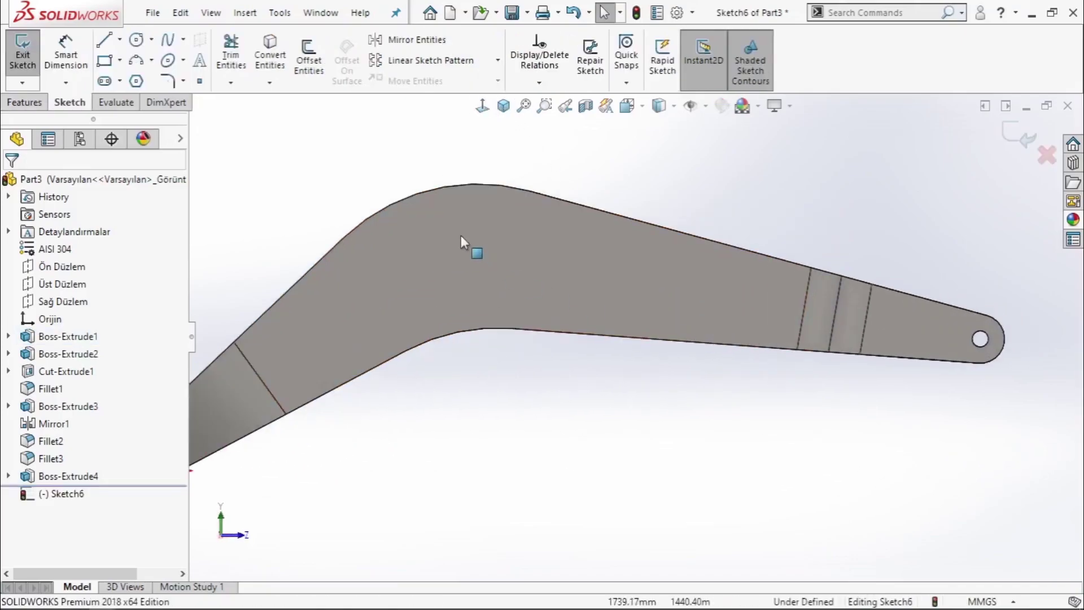
left_click(319, 57)
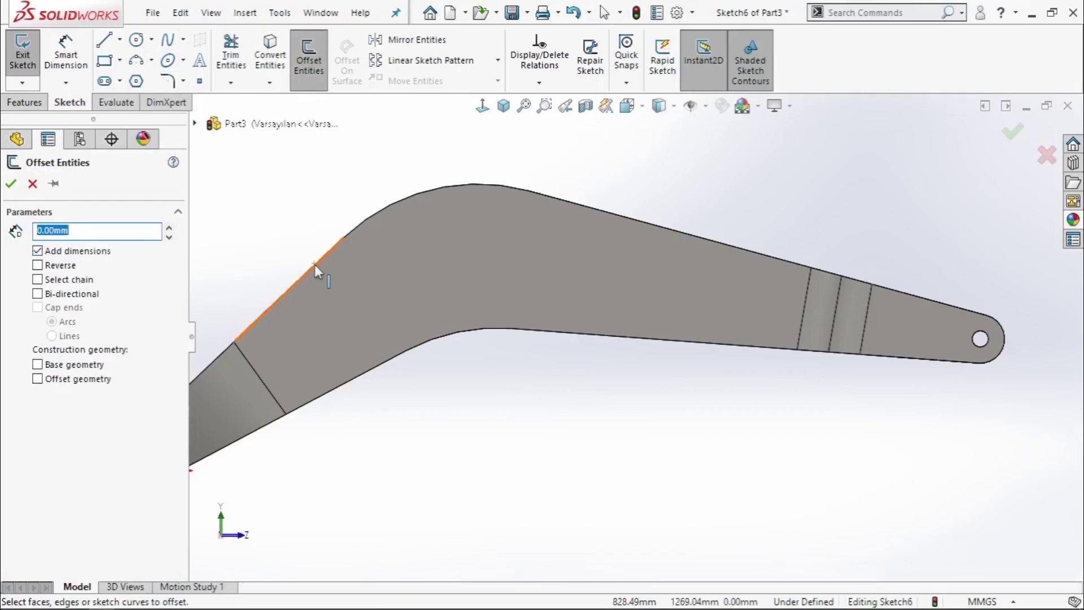
left_click(350, 223)
left_click(374, 215)
left_click(555, 196)
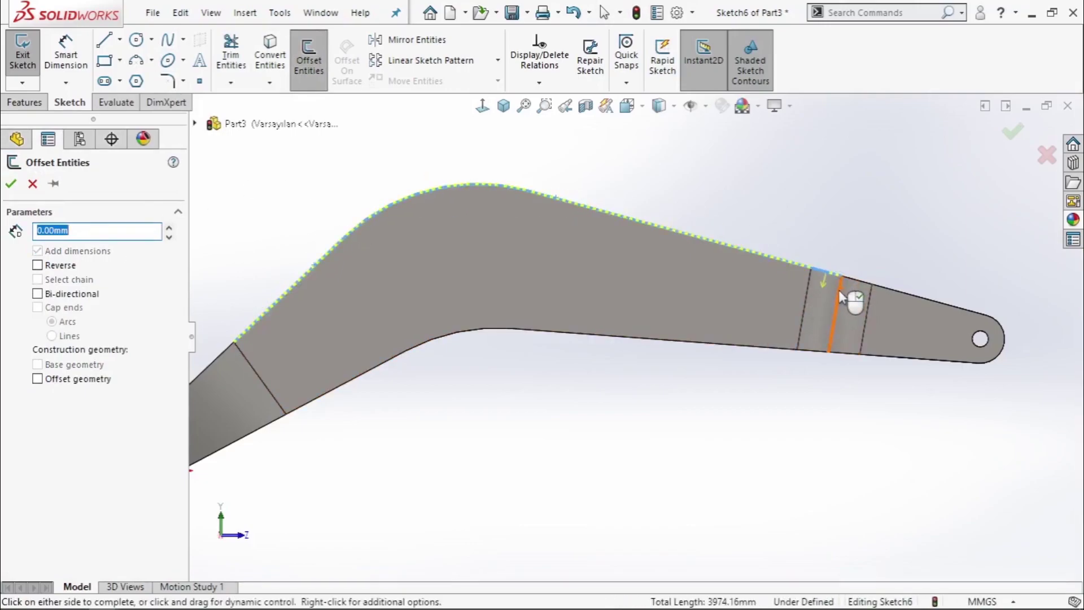
left_click(834, 336)
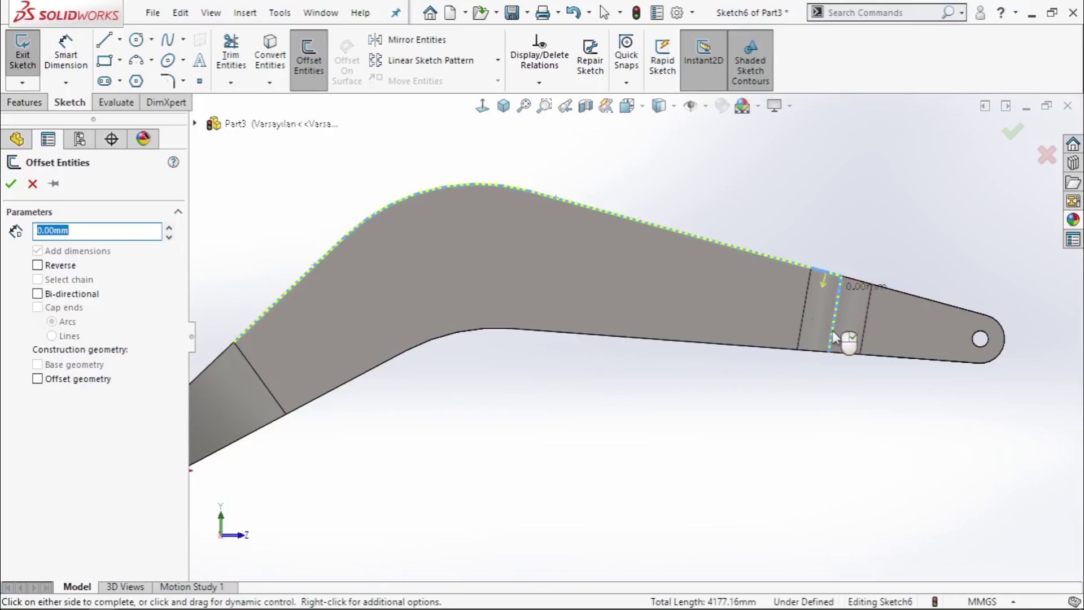
left_click(788, 359)
Copy the face's lower edges into the sketch at zero offset.
key("Return")
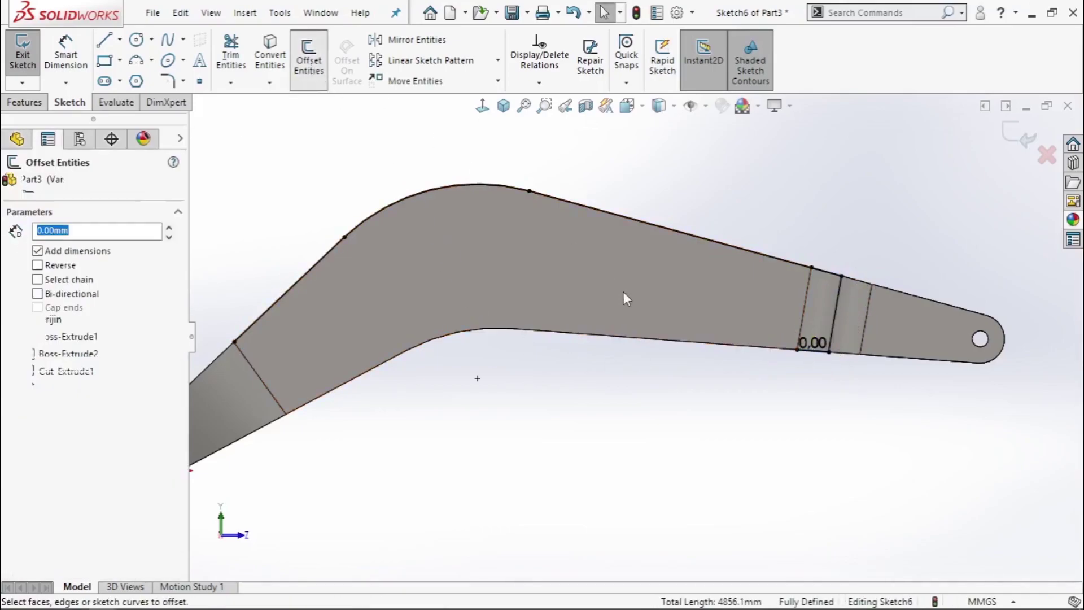
left_click(679, 346)
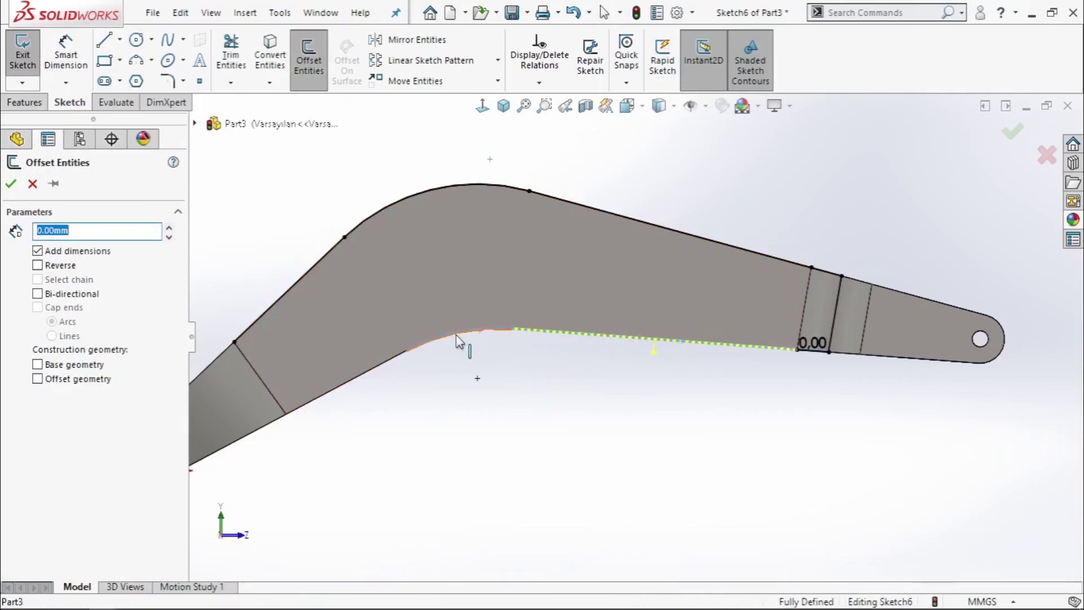
left_click(395, 357)
left_click(285, 239)
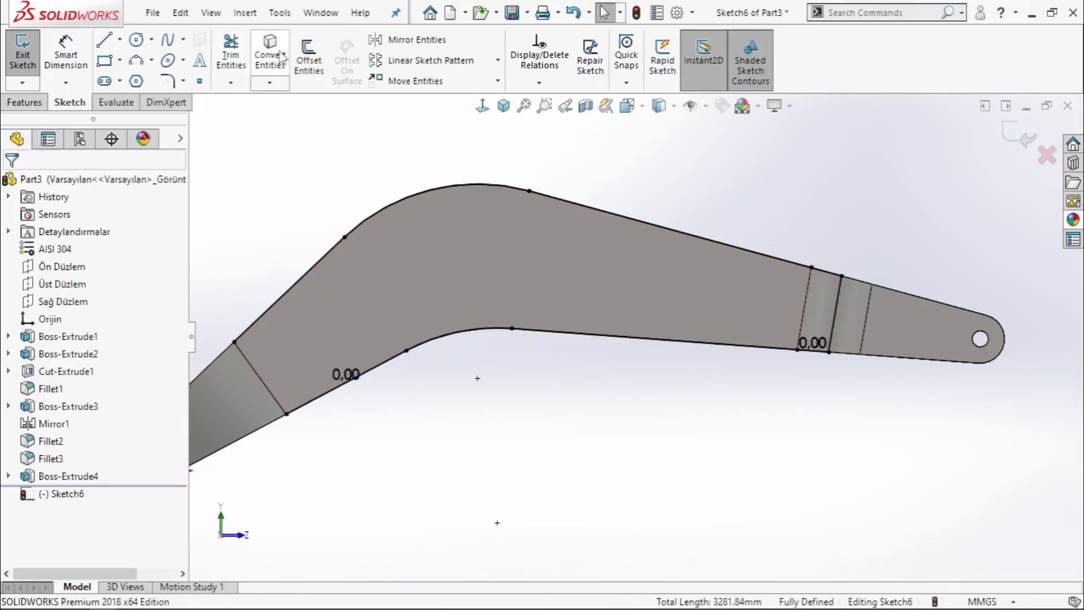
Offset the upper, end and lower edge chain 20 mm inward.
left_click(309, 63)
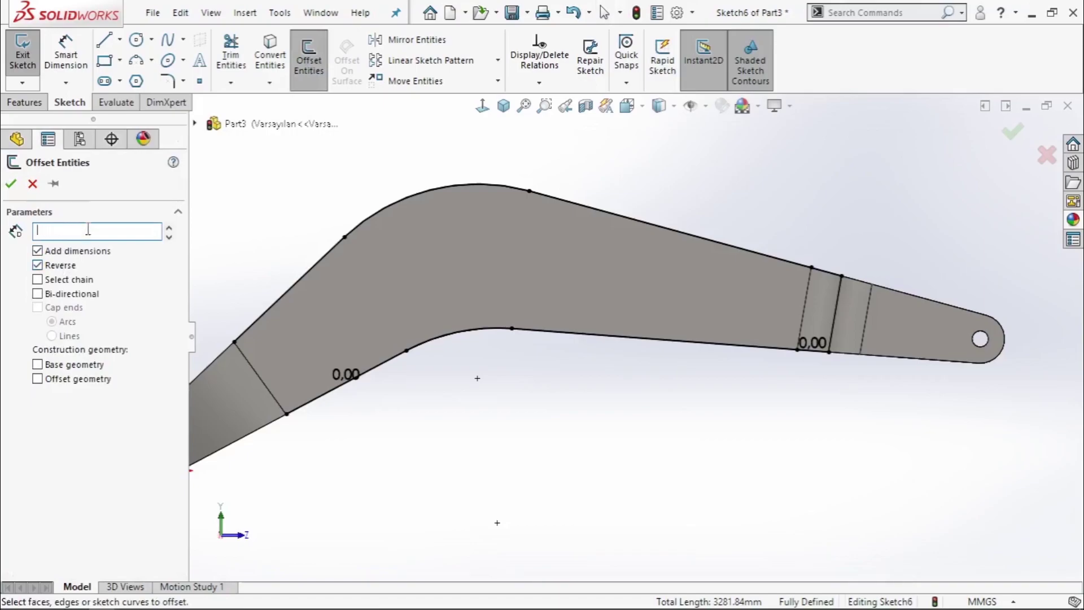
type("20")
left_click(328, 259)
left_click(389, 207)
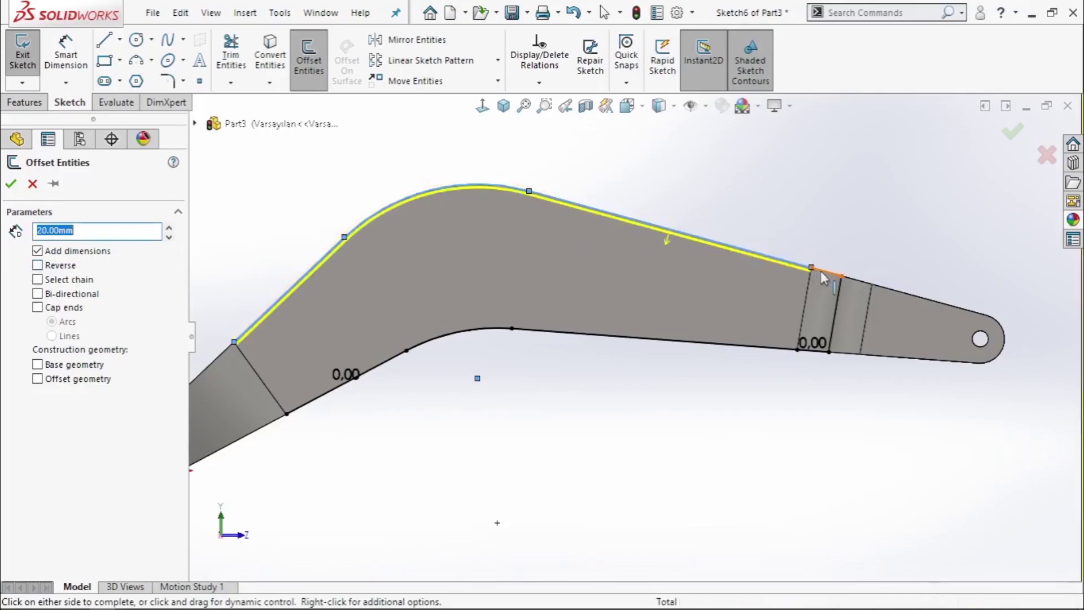
left_click(827, 346)
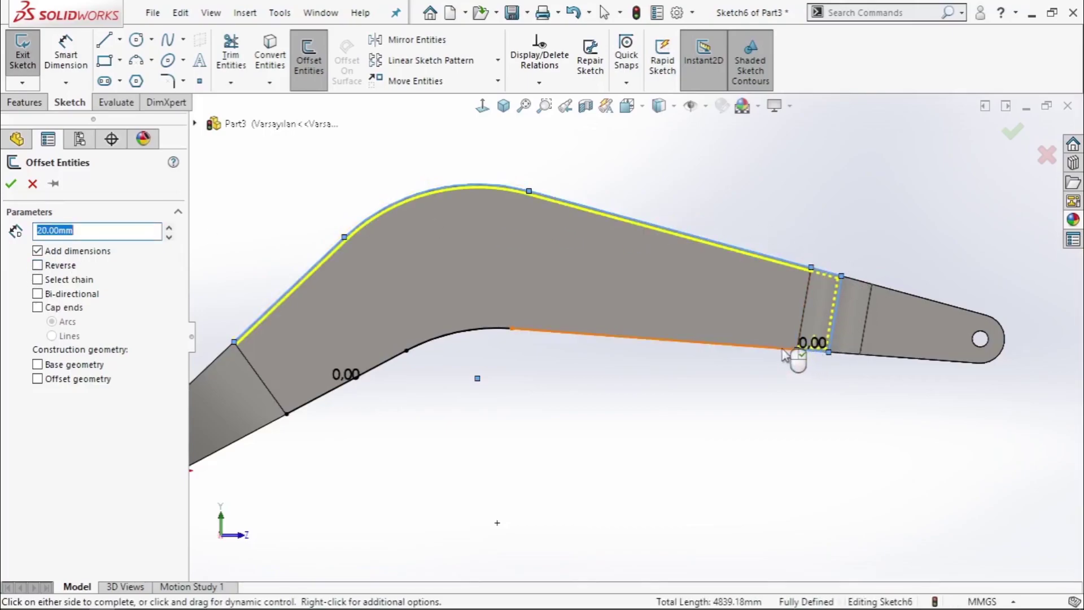
left_click(494, 331)
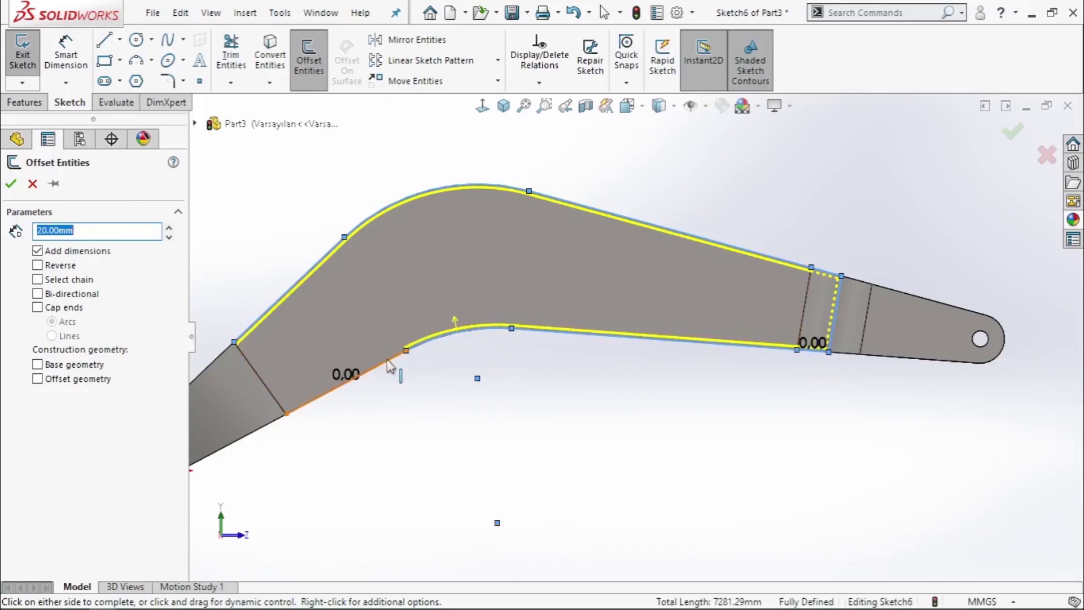
left_click(389, 366)
left_click(10, 183)
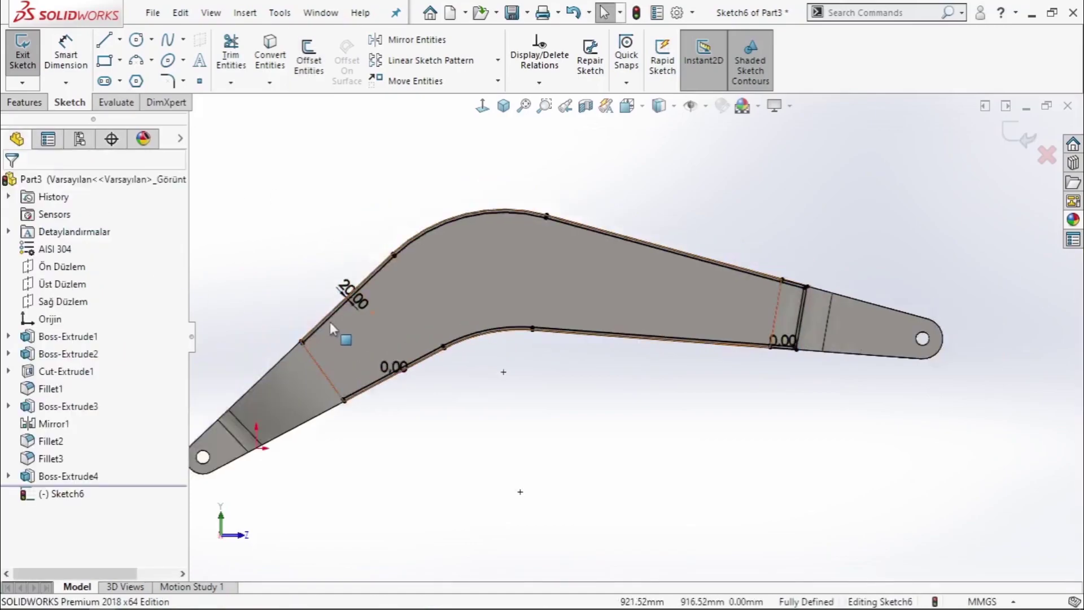
middle_click_drag(330, 321, 397, 363)
Draw short lines closing the upper and lower ends of the 20 mm offset band.
scroll(397, 364, "up", 5)
scroll(398, 366, "down", 2)
scroll(398, 366, "down", 2)
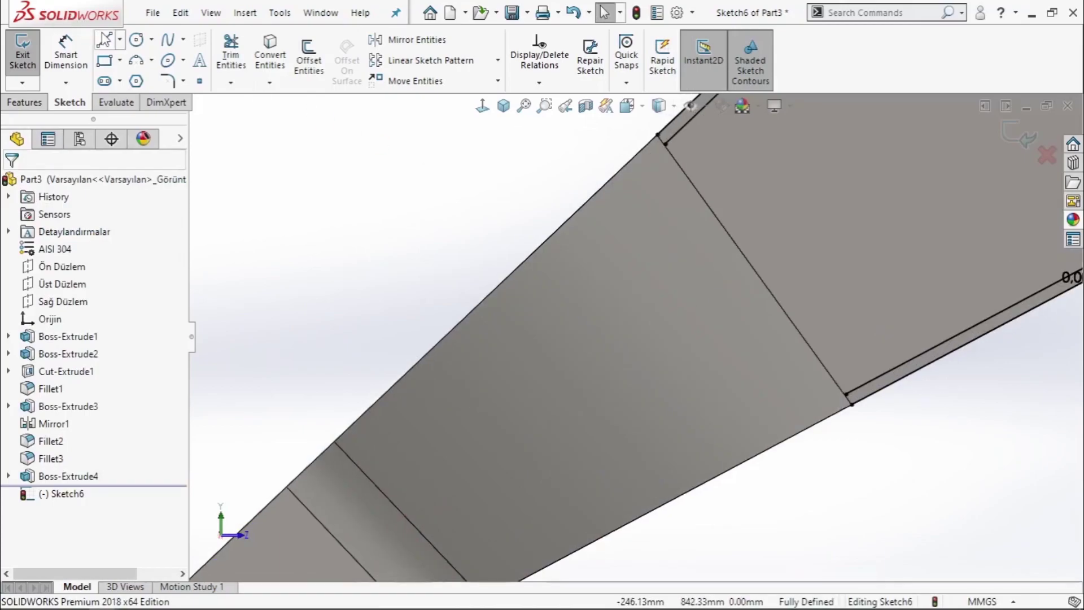
key("l")
left_click(658, 136)
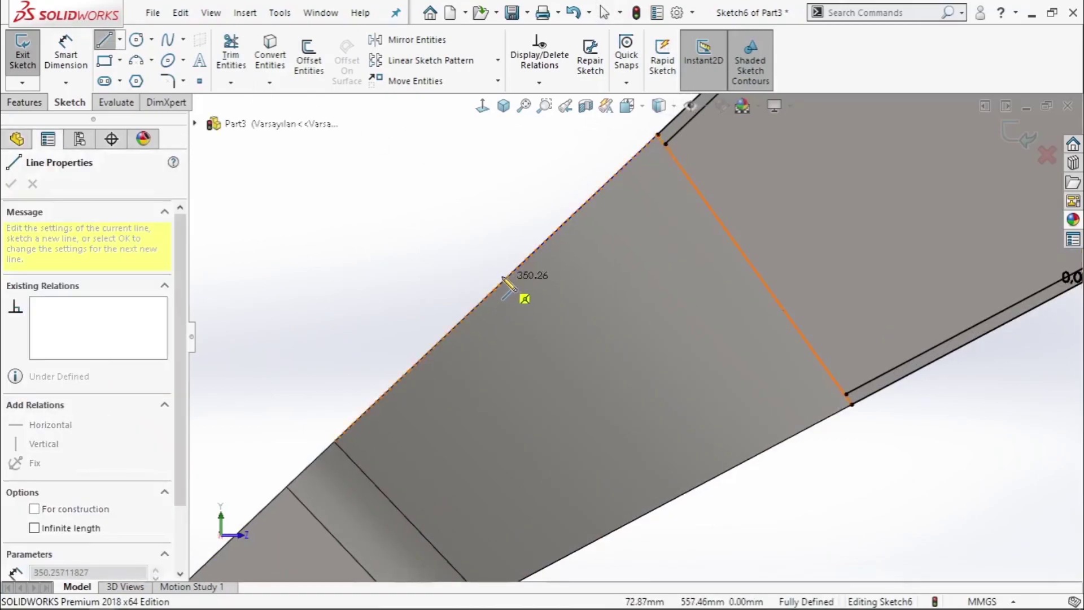
left_click(496, 287)
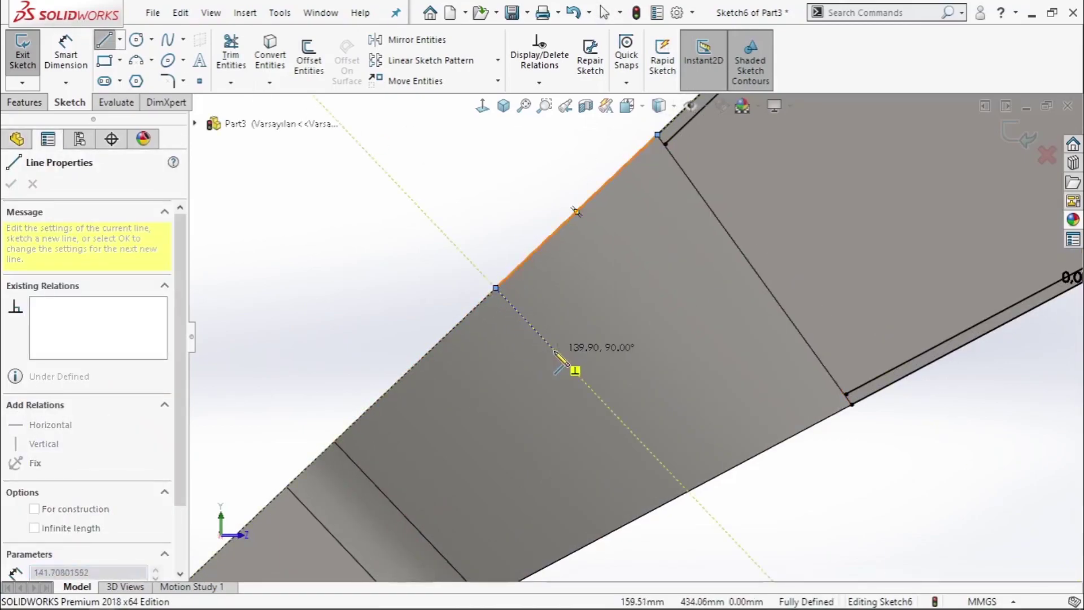
left_click(507, 301)
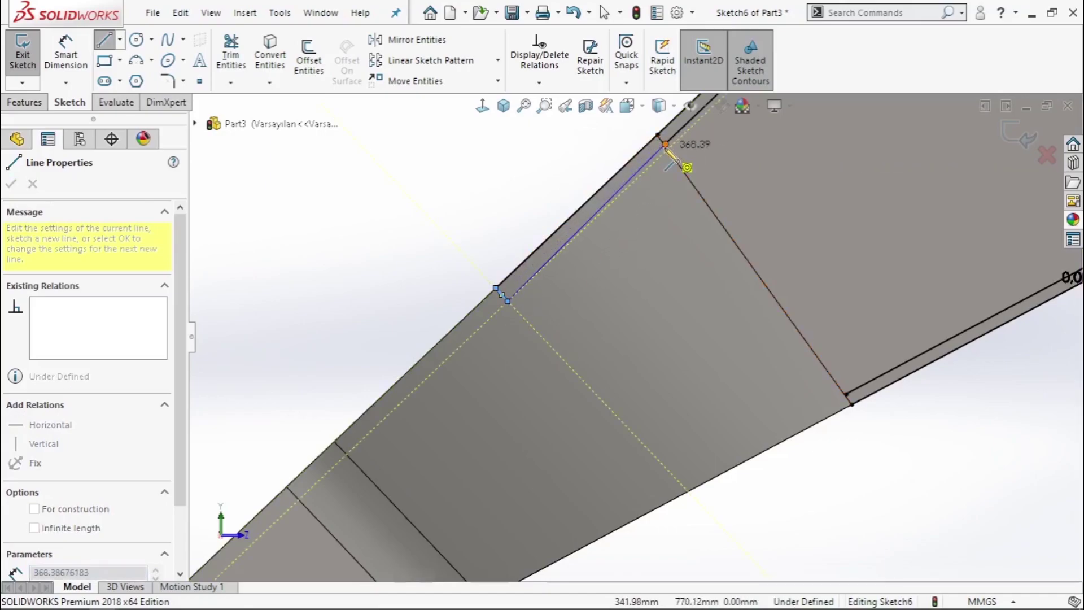
double_click(665, 144)
left_click(850, 405)
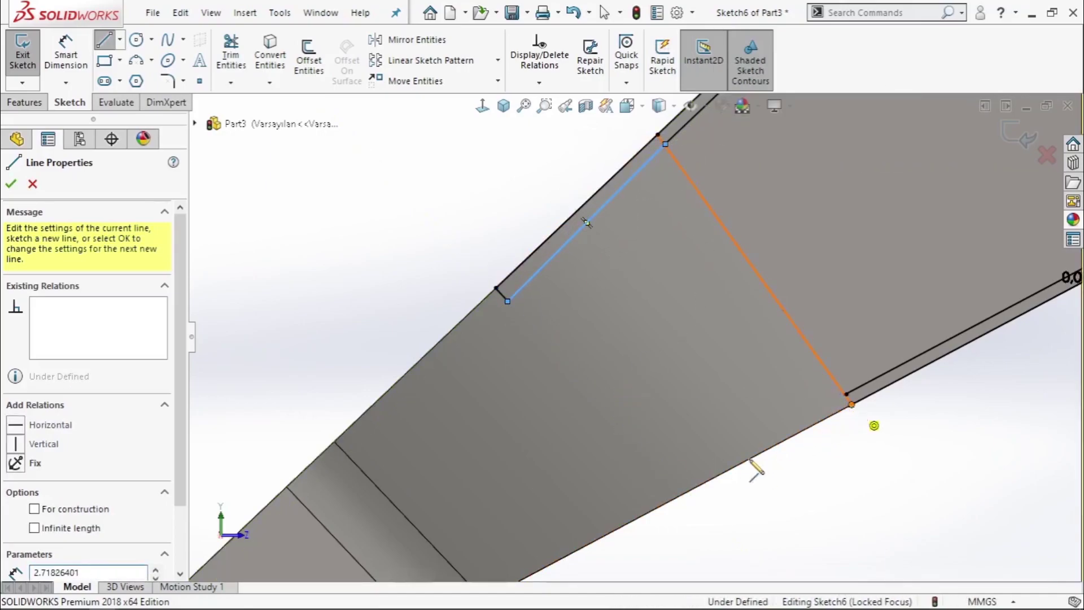
left_click(668, 500)
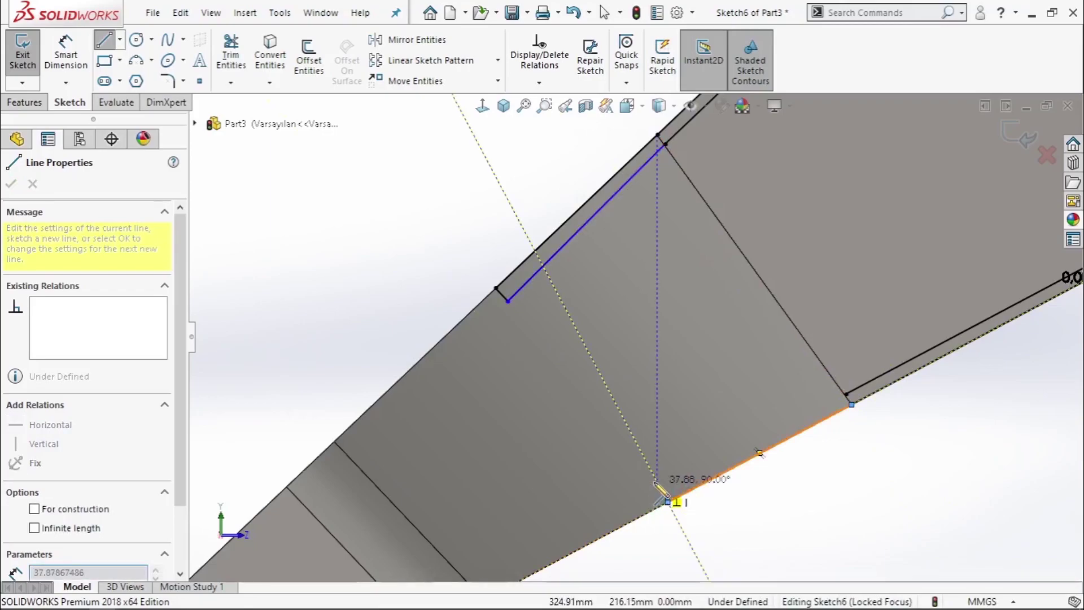
left_click(657, 481)
left_click(846, 396)
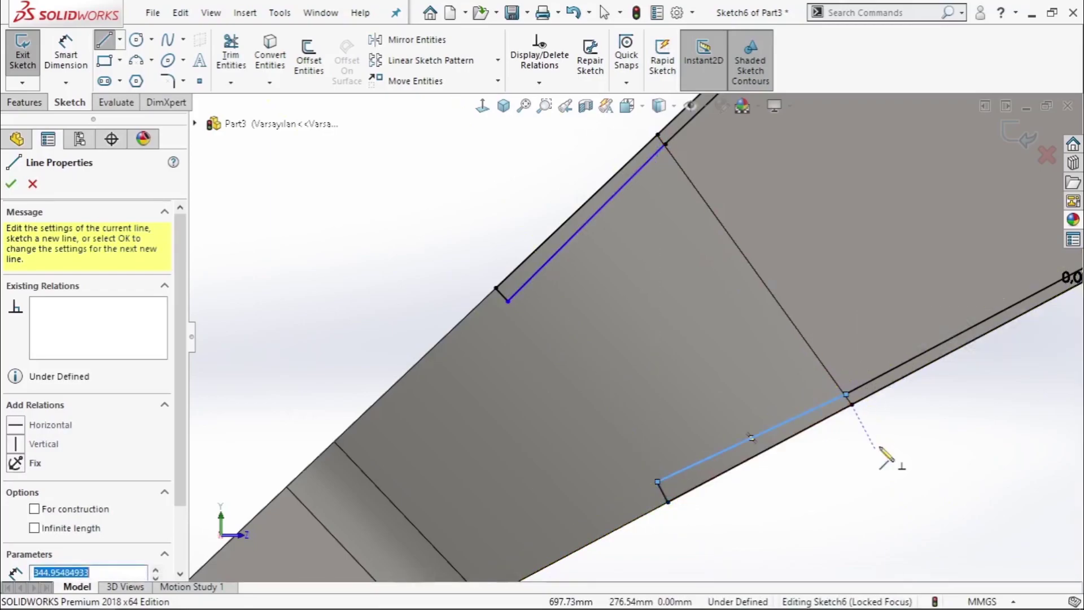
key("Escape")
Make the new upper and lower lines collinear with the edges, fully defining Sketch6.
left_click(816, 410)
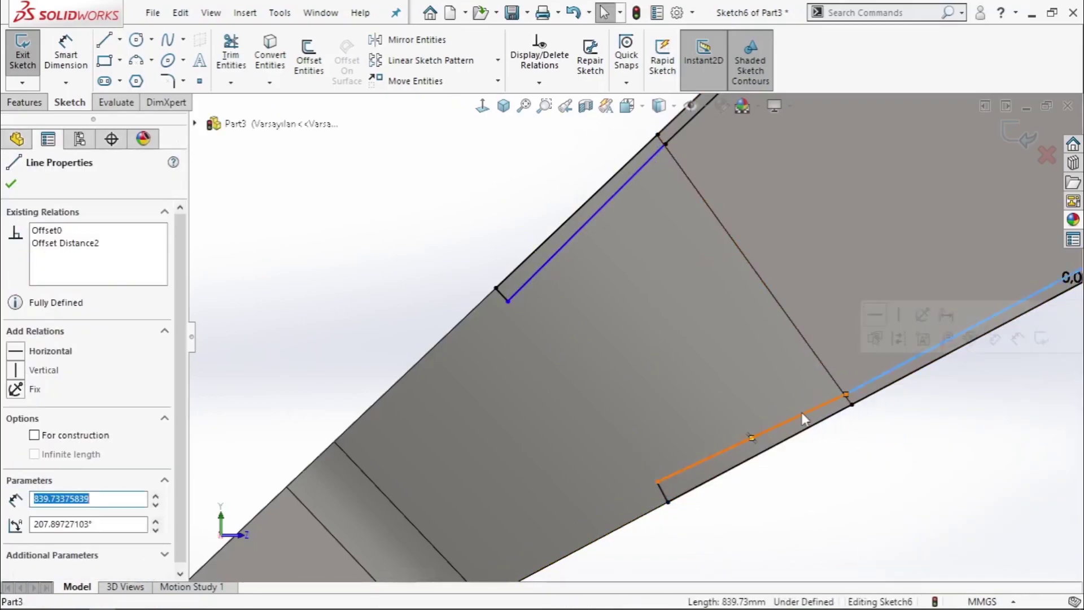
left_click(828, 373, "ctrl")
left_click(898, 341)
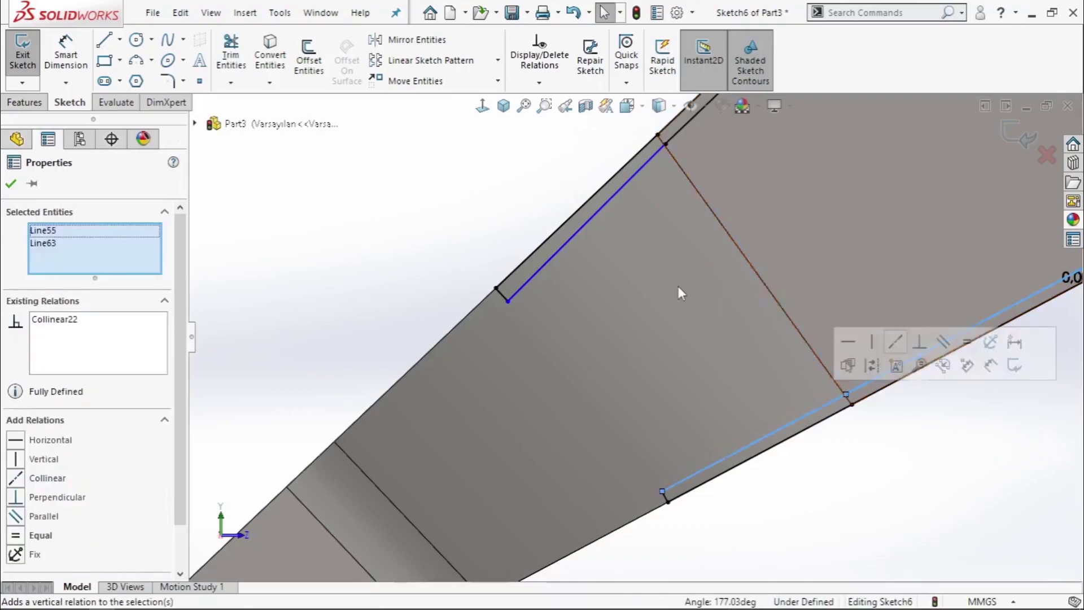
key("Escape")
left_click(652, 157)
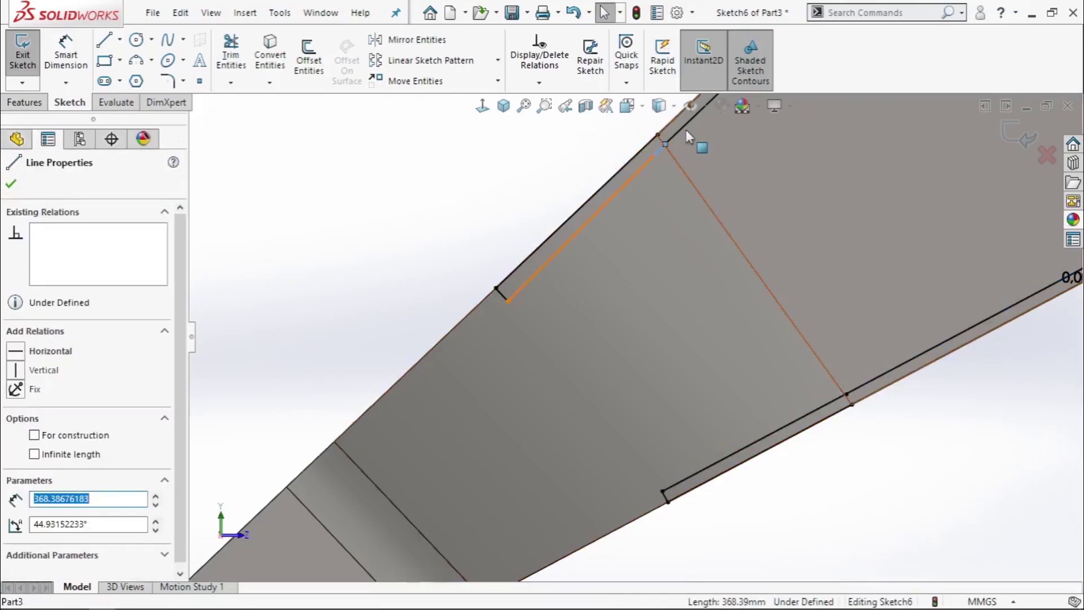
left_click(684, 130, "ctrl")
left_click(779, 59)
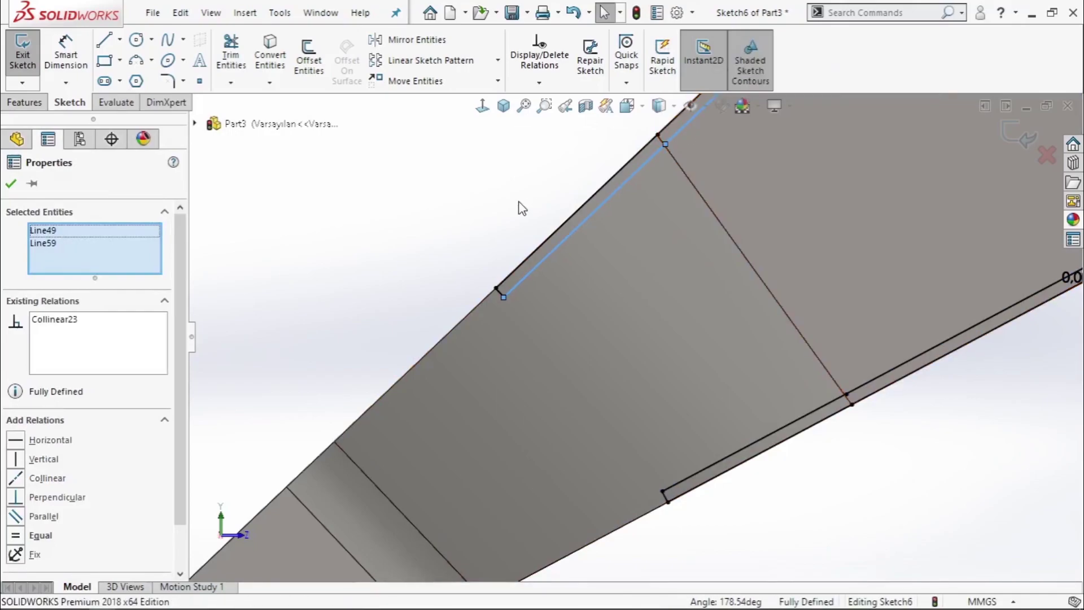
key("Escape")
scroll(719, 245, "up", 4)
scroll(819, 282, "up", 3)
scroll(757, 278, "down", 2)
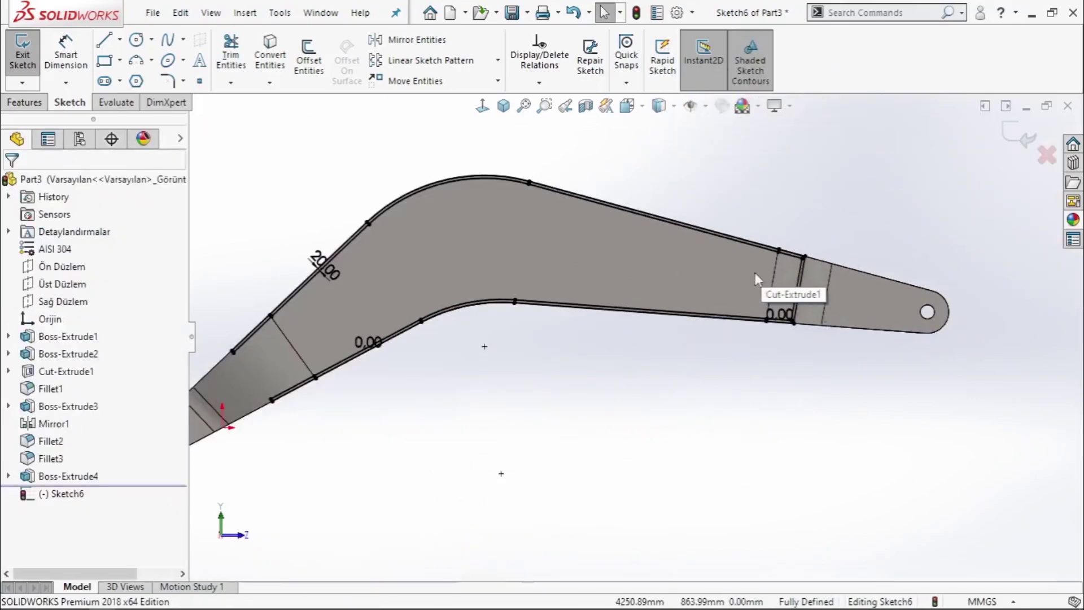
Extrude Sketch6 20 mm into Boss-Extrude5.
left_click(24, 102)
left_click(42, 64)
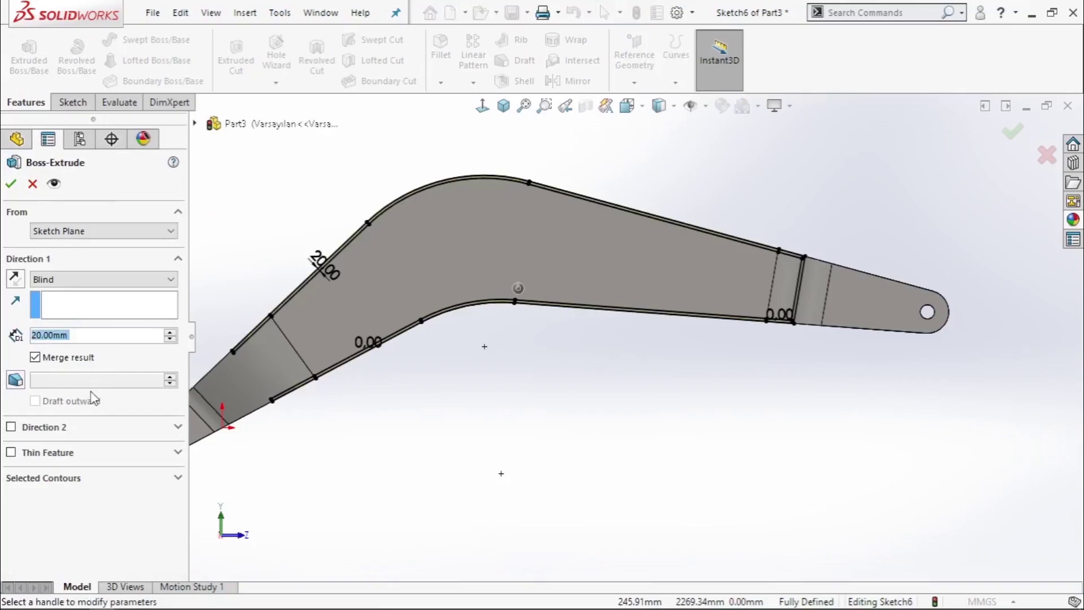
left_click(10, 183)
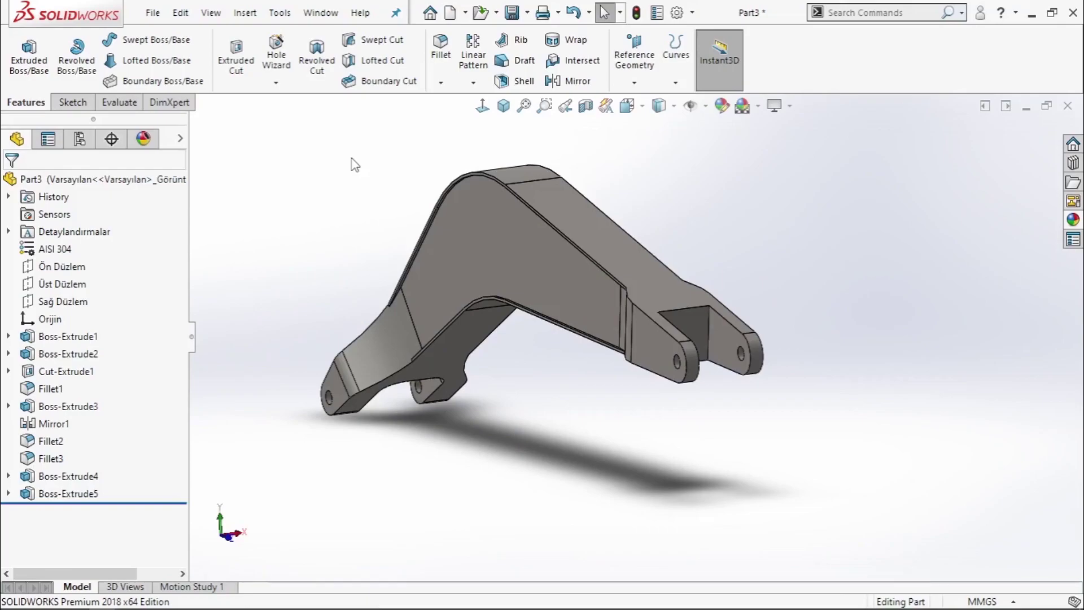
left_click(441, 51)
Fillet the edges of both raised side faces at 10 mm, removing a stray edge.
left_click(490, 220)
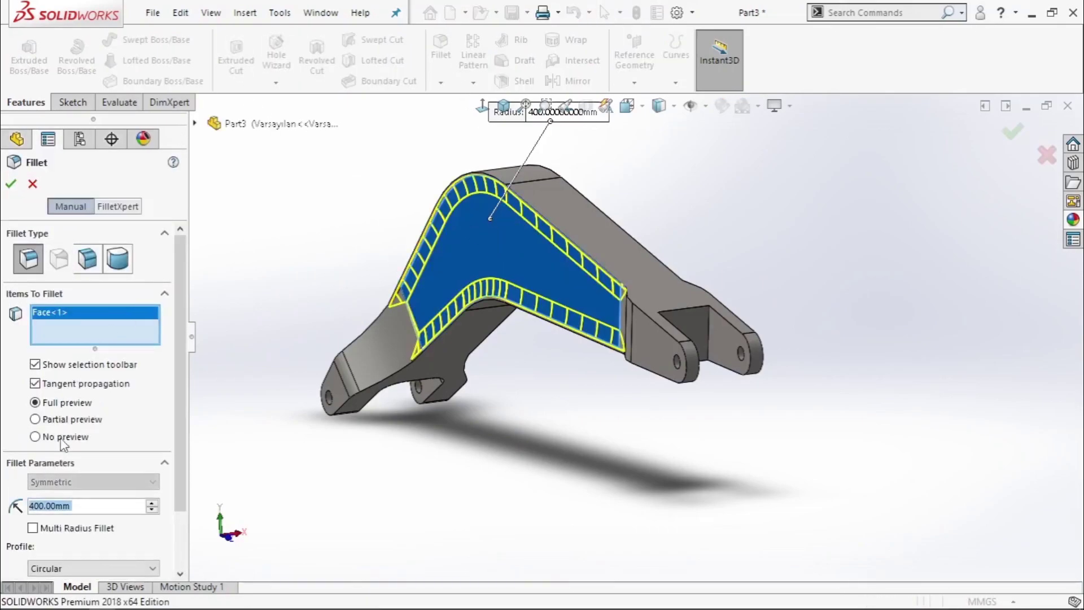
type("10")
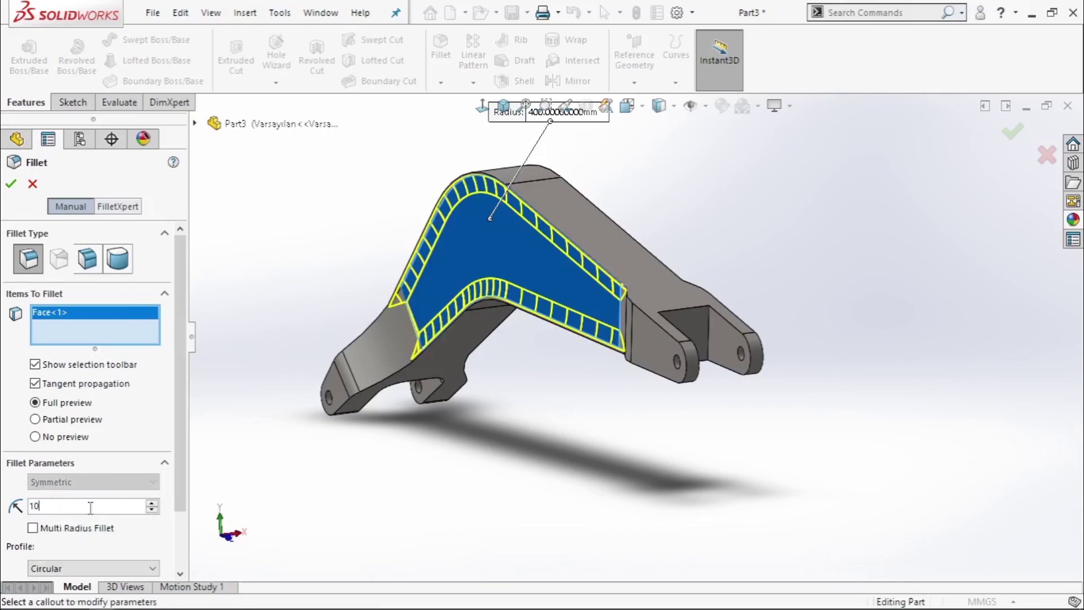
key("Return")
middle_click_drag(777, 211, 622, 223)
left_click(623, 222)
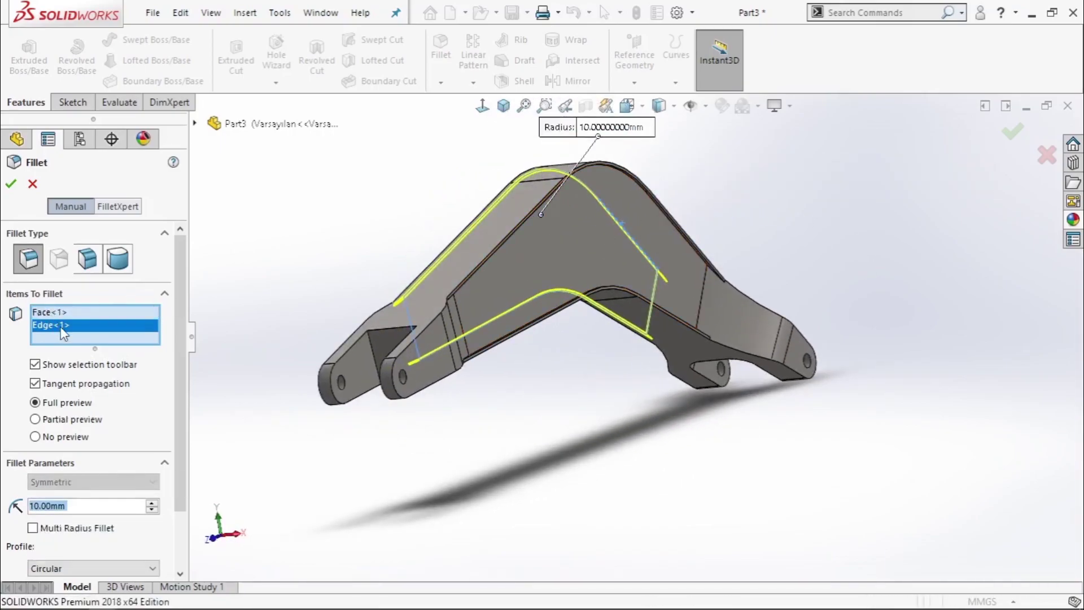
right_click(62, 326)
left_click(101, 356)
left_click(636, 224)
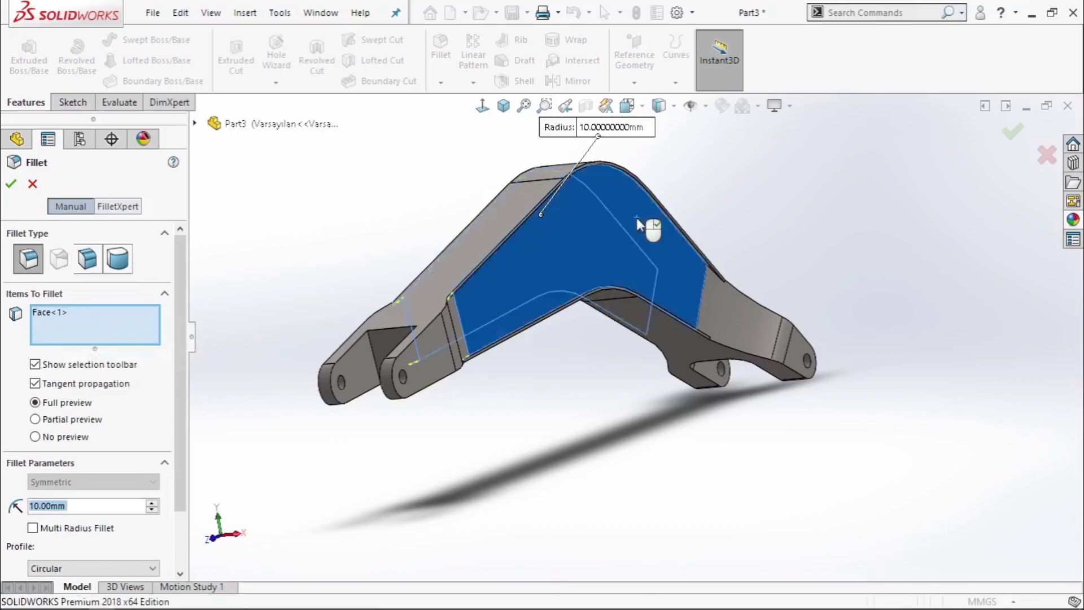
middle_click_drag(631, 382, 3, 170)
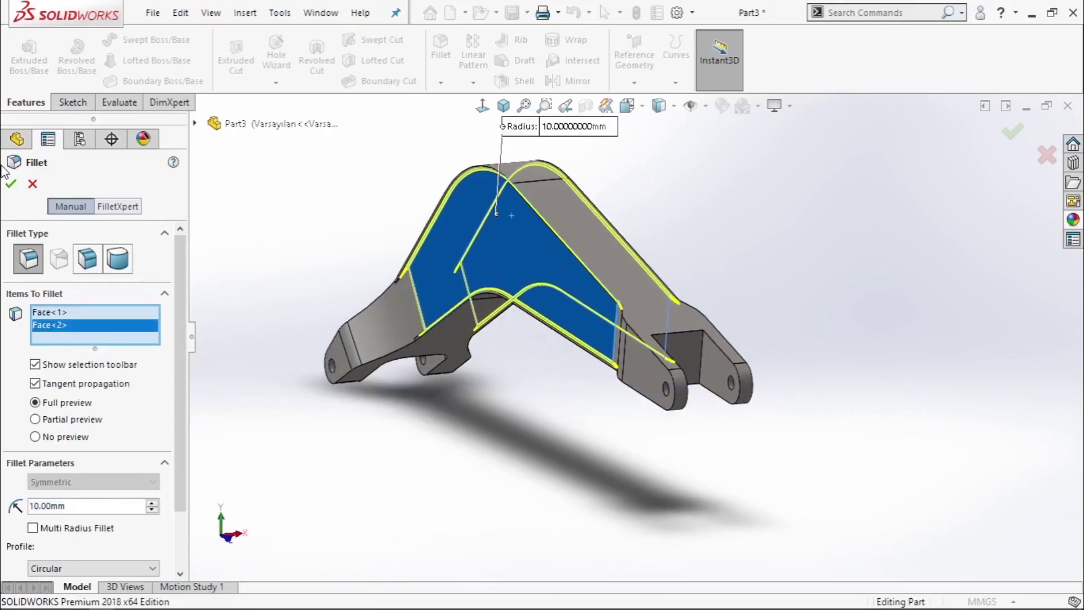
left_click(10, 182)
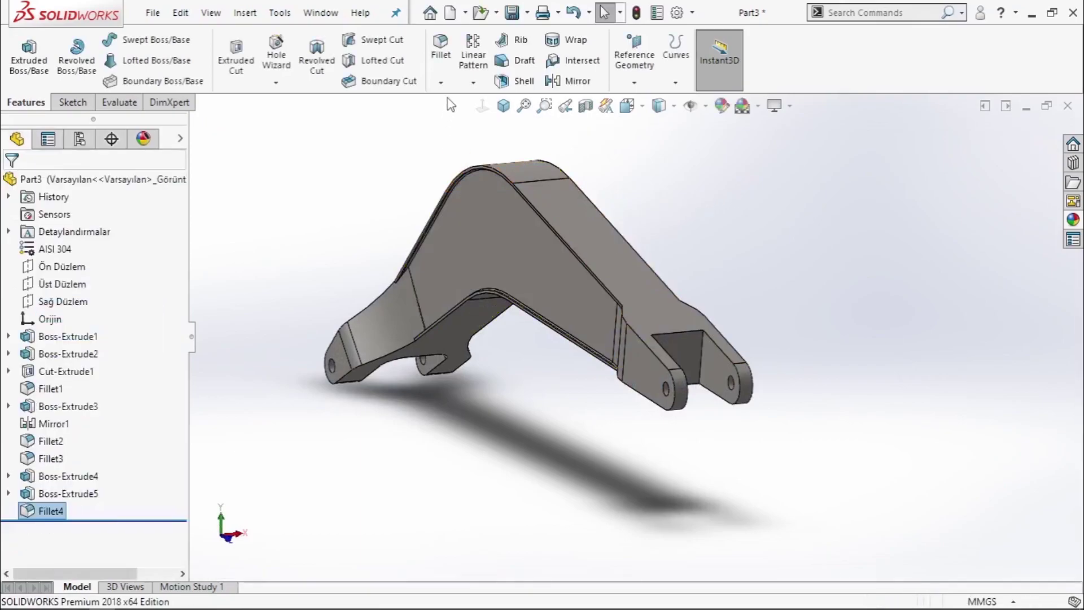
Round the boom's two end edges with a 220 mm fillet.
key("Return")
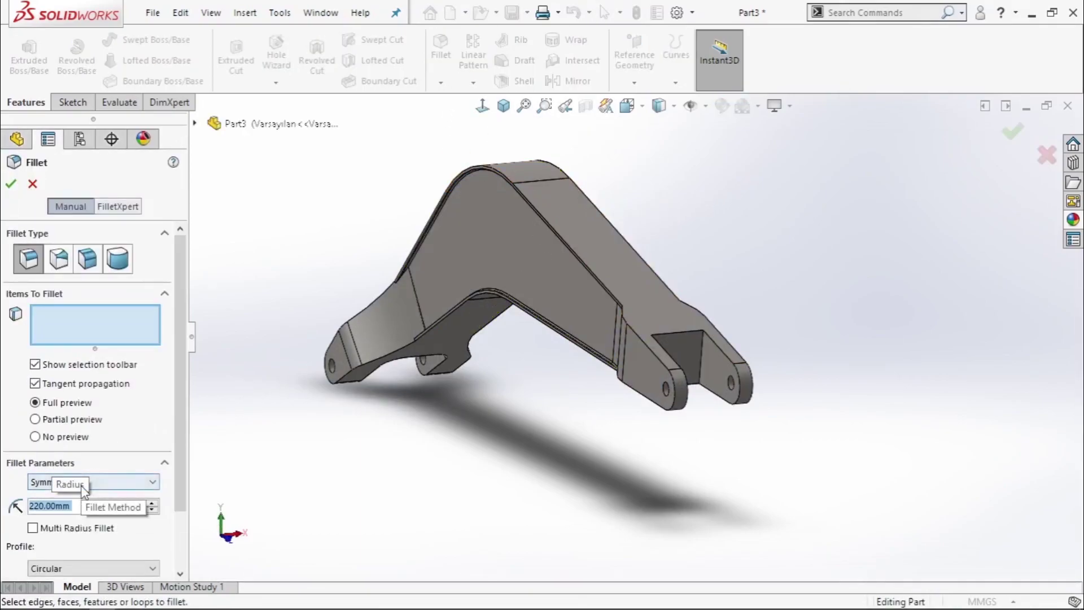
left_click(672, 339)
middle_click_drag(672, 339, 648, 280)
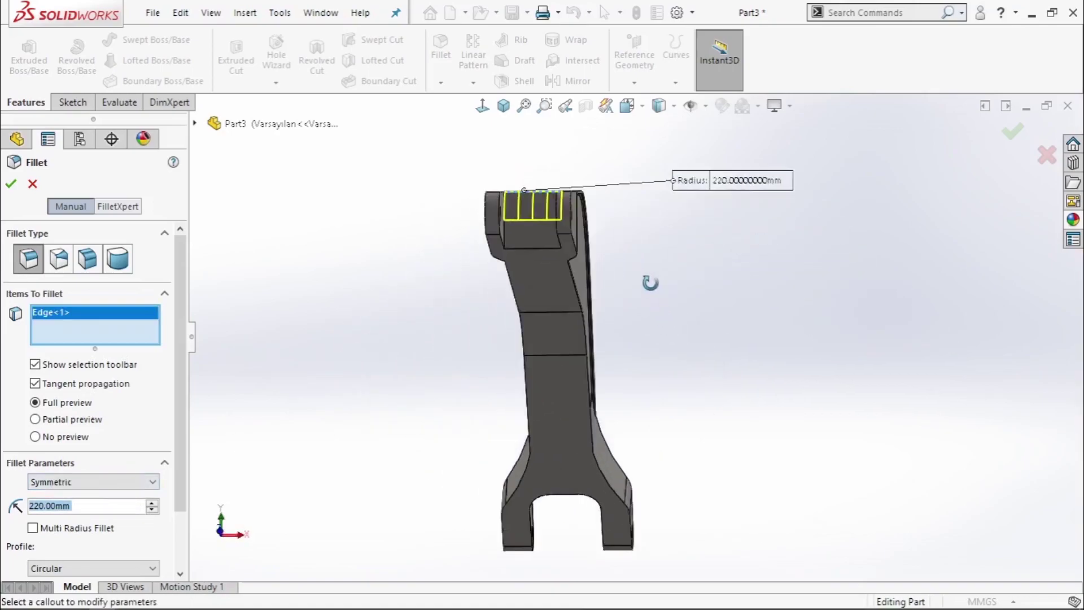
left_click(516, 199)
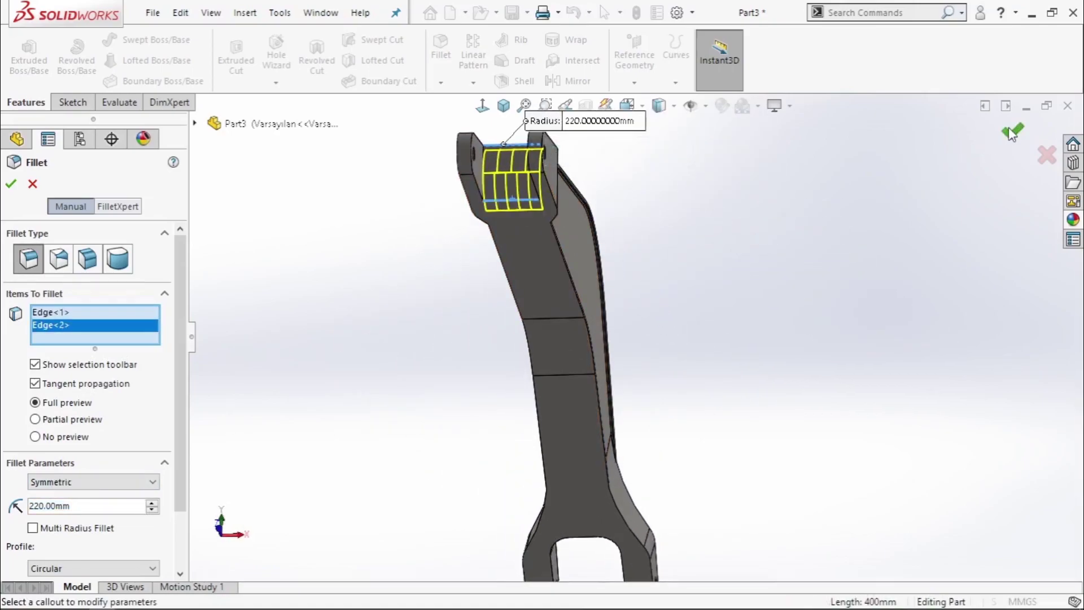
key("Return")
Orbit around the filleted boom and select its long side face.
scroll(551, 205, "up", 3)
middle_click_drag(649, 243, 578, 351)
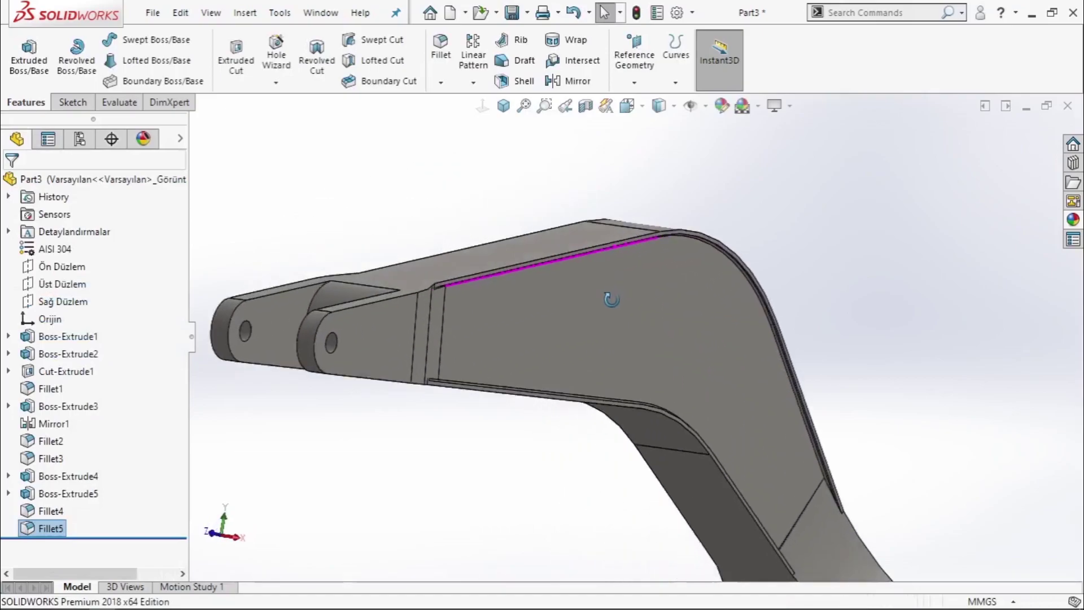
scroll(649, 367, "down", 5)
scroll(743, 355, "up", 3)
scroll(605, 402, "down", 3)
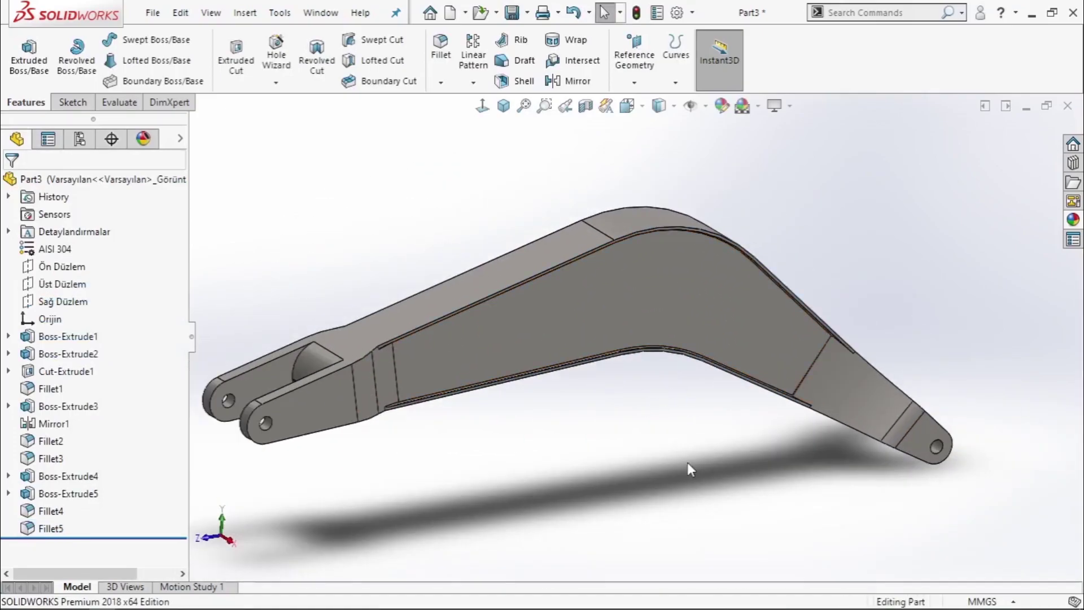
left_click(688, 279)
Start a sketch on the side face and draw a circle.
left_click(758, 231)
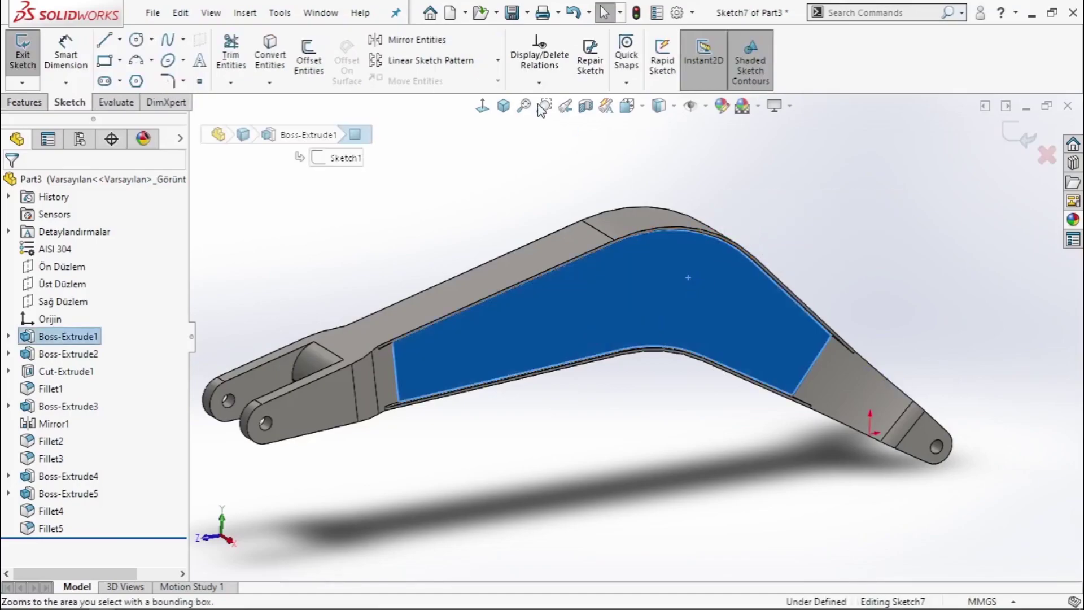
scroll(753, 322, "down", 3)
left_click(869, 277)
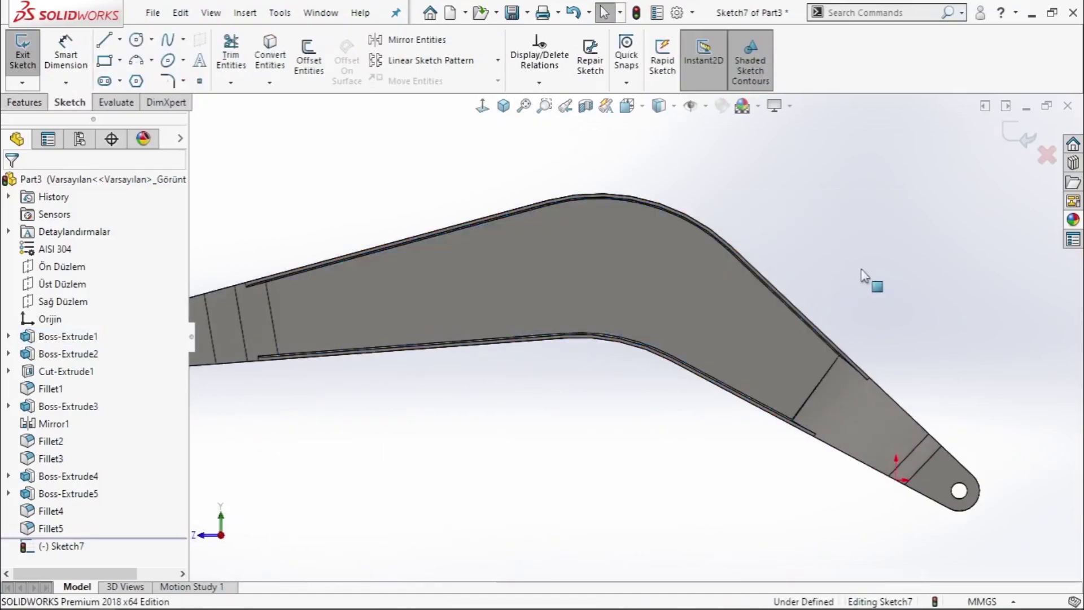
left_click(136, 40)
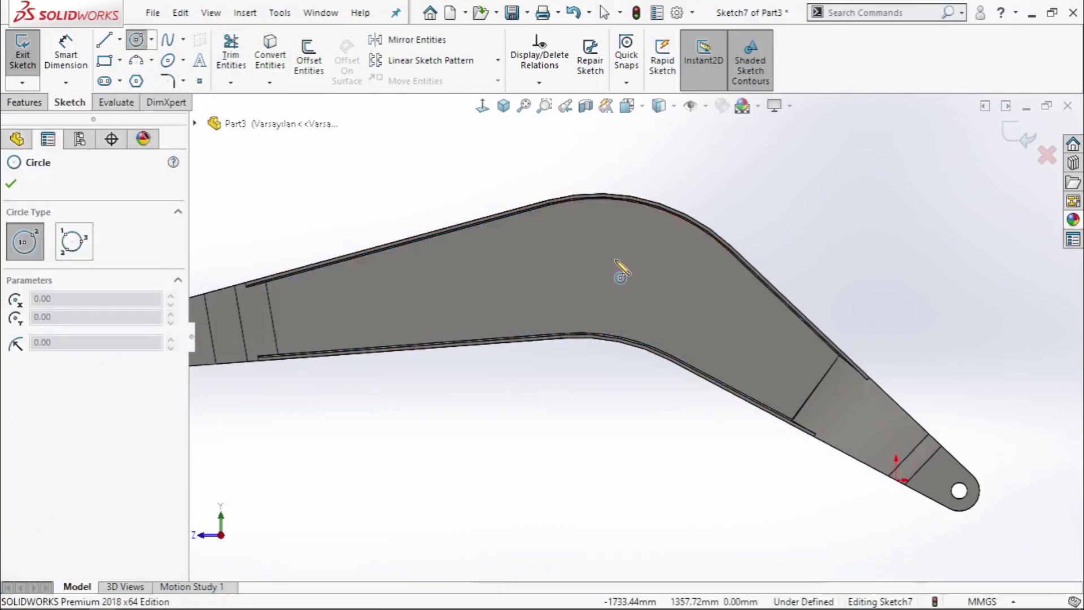
left_click(616, 259)
left_click(644, 292)
key("Escape")
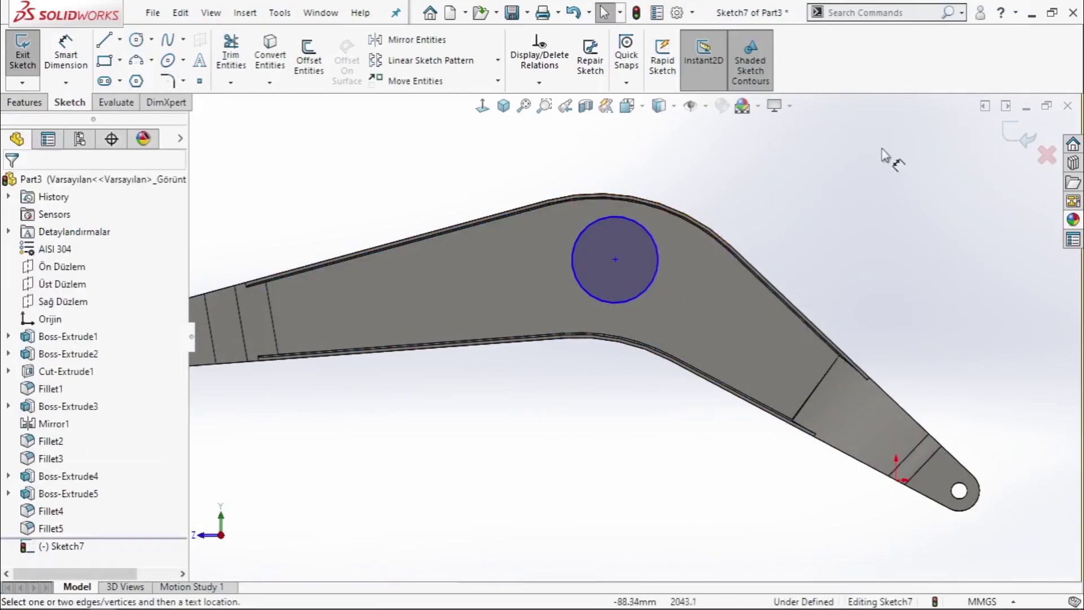
Locate the circle centre 1300 mm vertically and 1800 mm horizontally from the origin.
key("d")
left_click(898, 480)
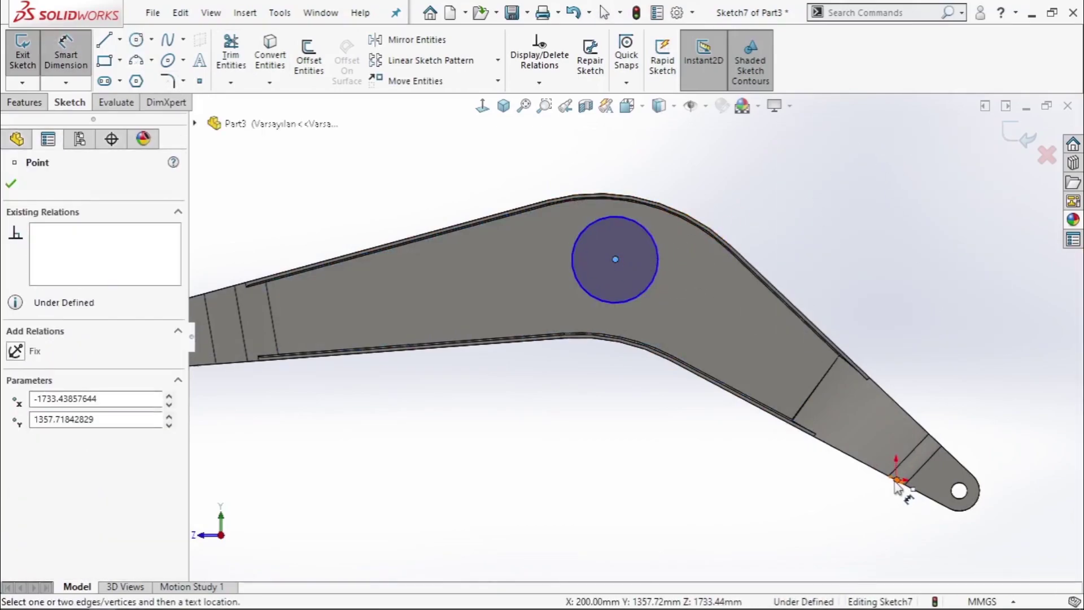
left_click(615, 260)
left_click(1015, 370)
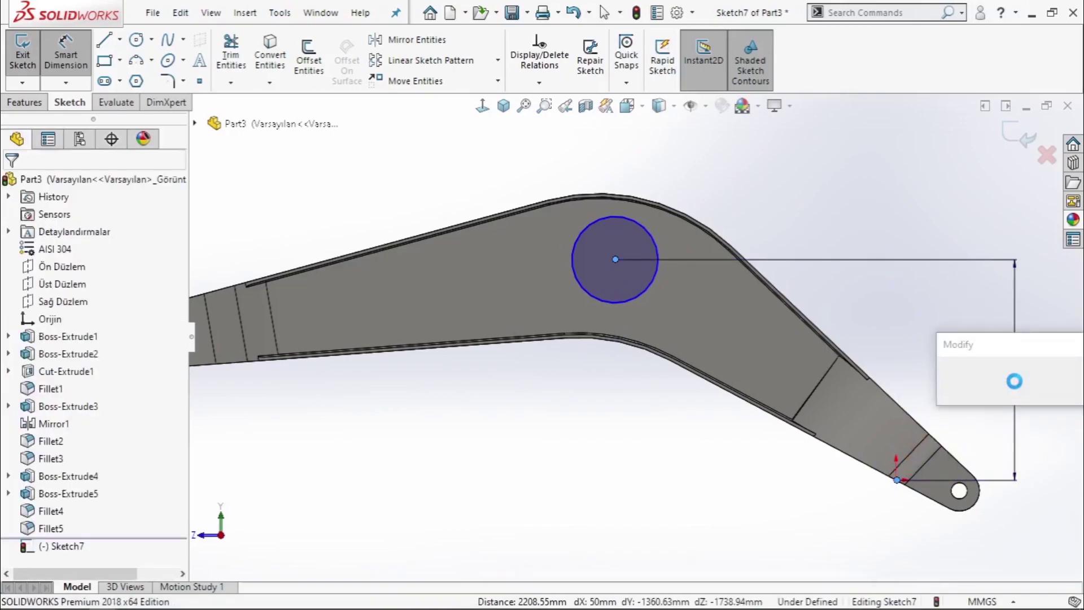
type("1300")
key("Return")
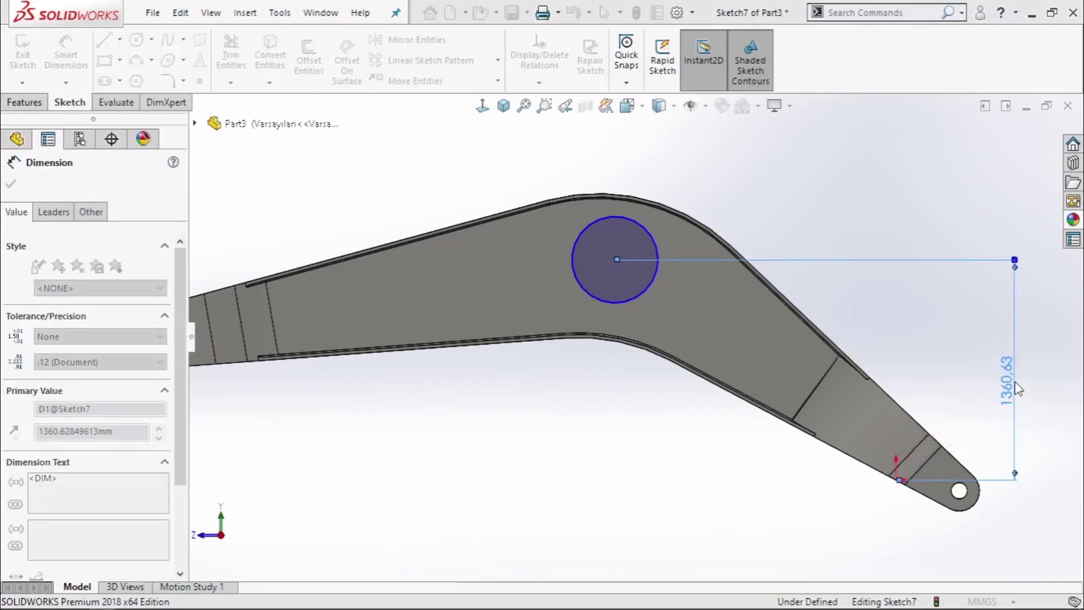
left_click(822, 221)
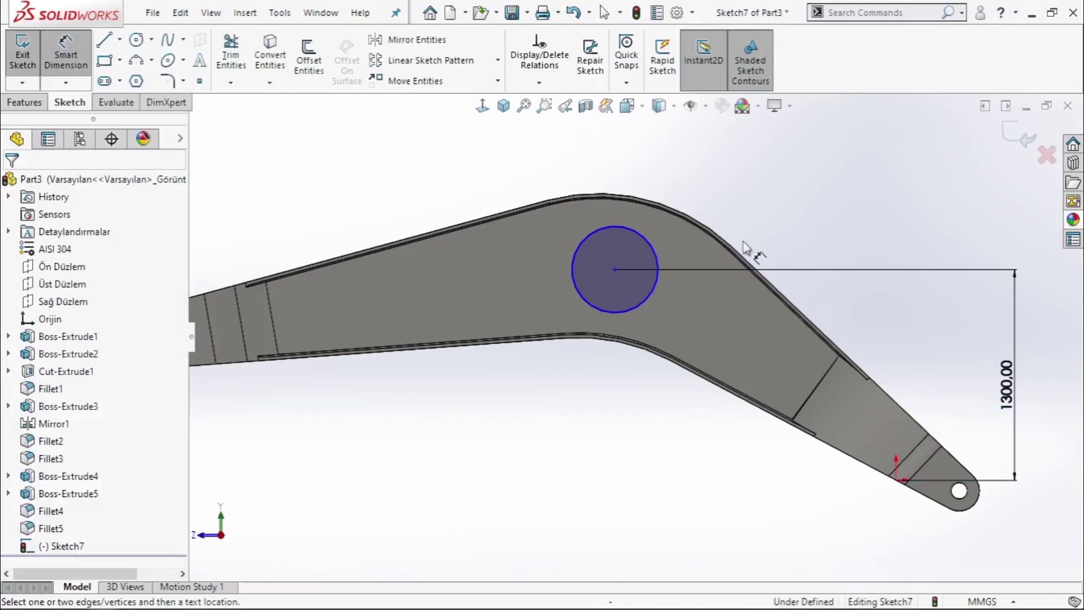
left_click(614, 269)
left_click(896, 480)
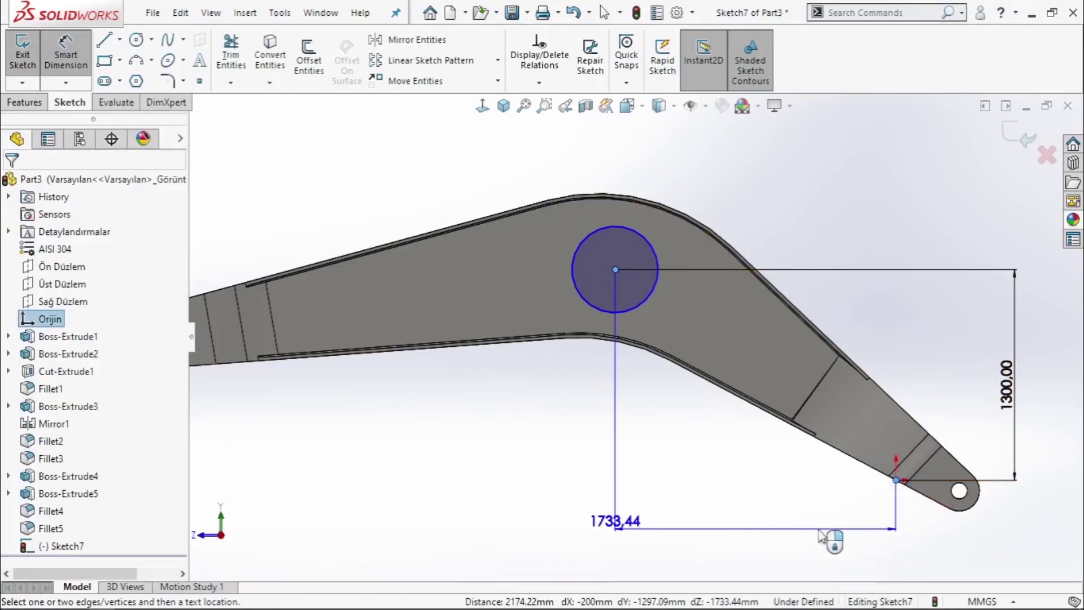
left_click(819, 532)
type("180")
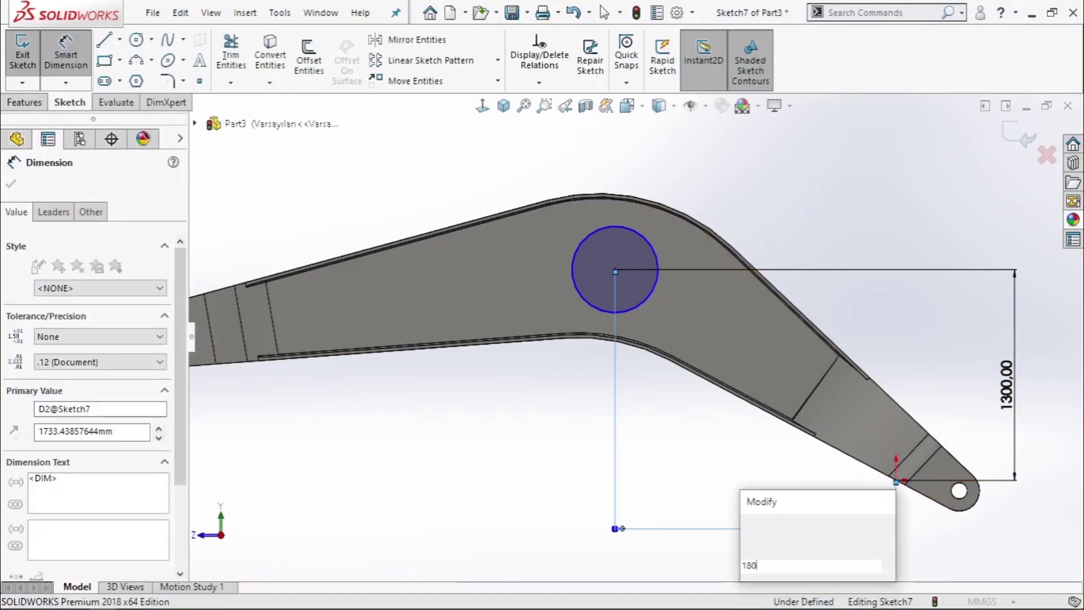
type("0")
key("Return")
left_click(776, 217)
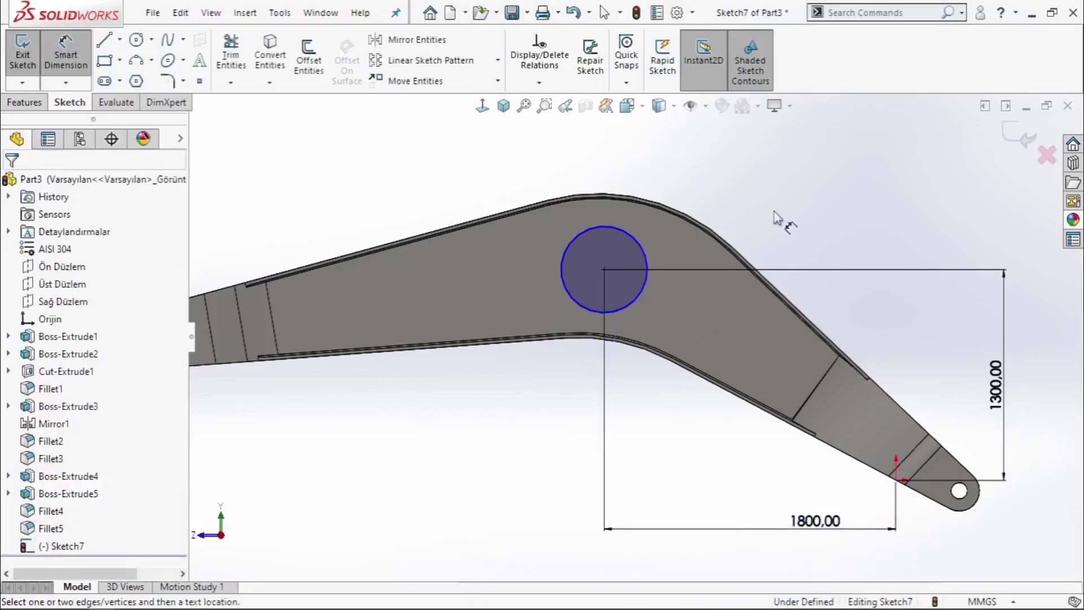
Set the circle's diameter to 300 mm, fully defining Sketch7.
left_click(612, 228)
left_click(610, 165)
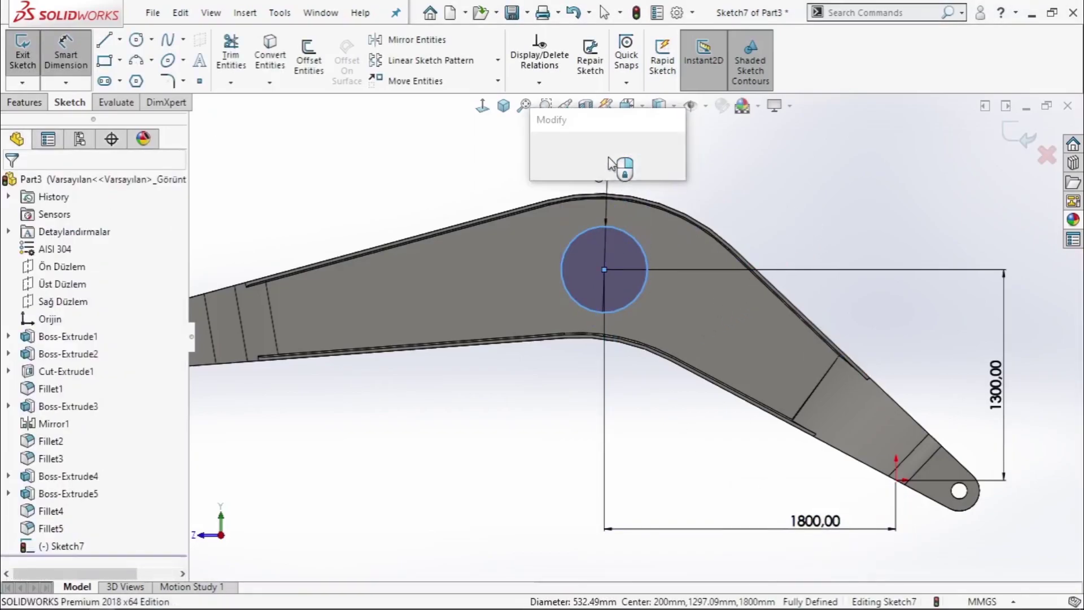
type("300")
key("Return")
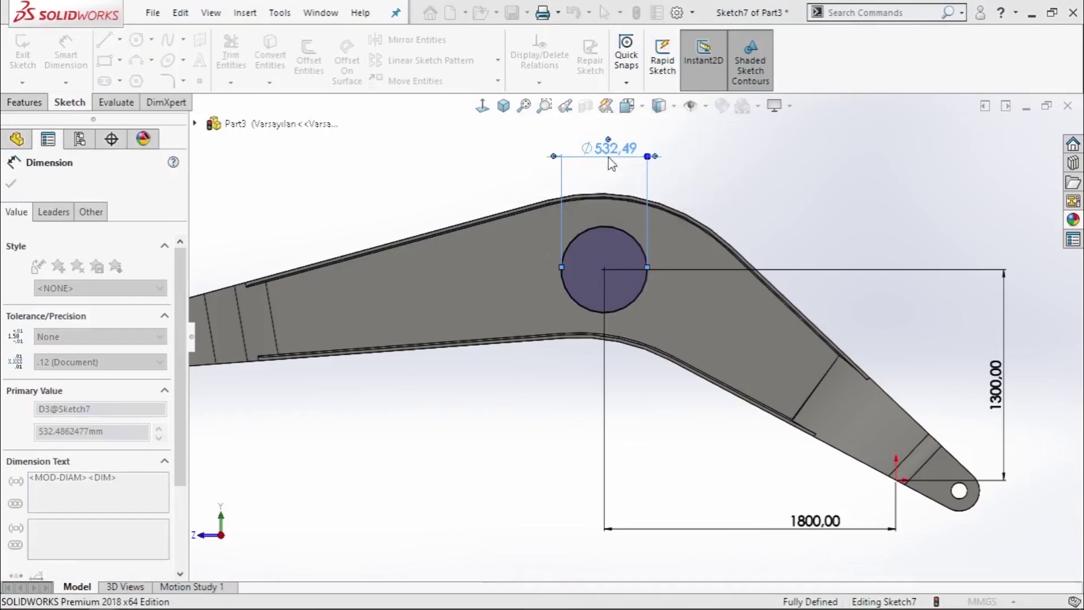
type("300")
key("Return")
right_click(766, 170)
key("Escape")
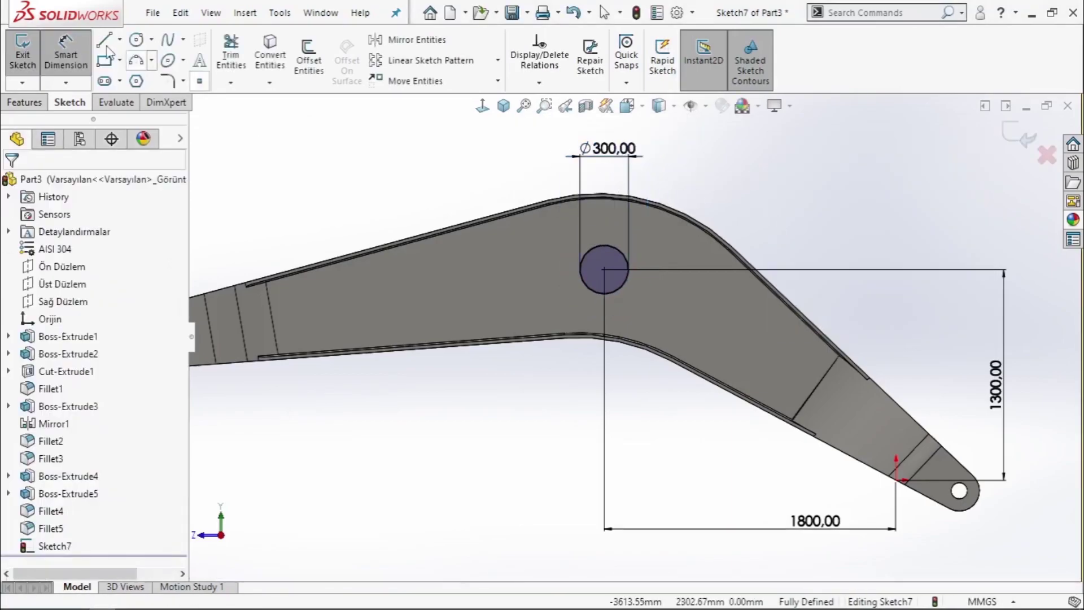
left_click(26, 102)
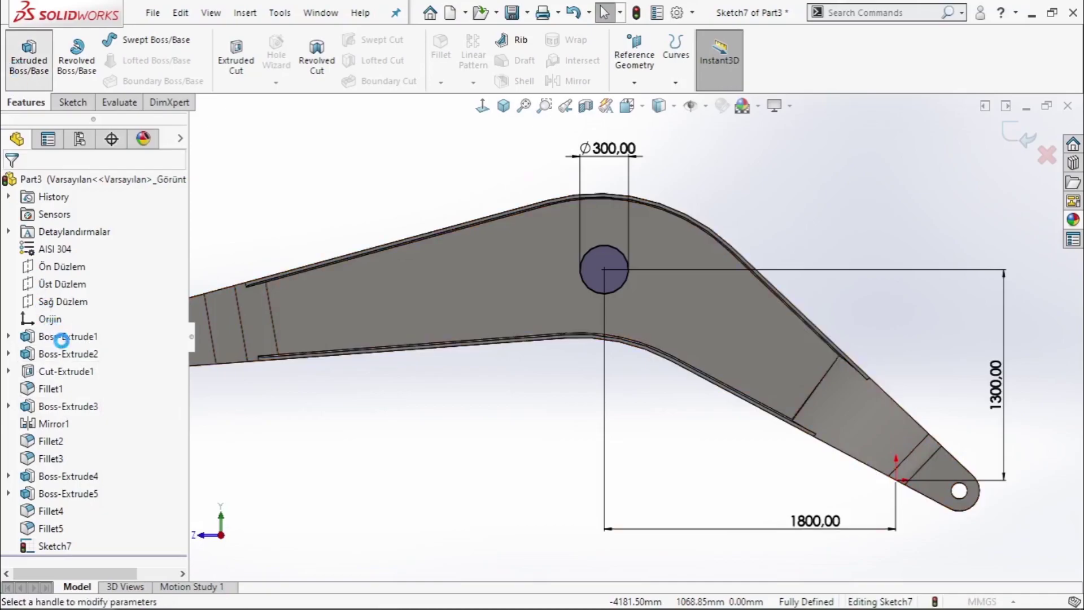
Extrude the Ø300 circle 100 mm into a round boss on the boom's side.
type("100")
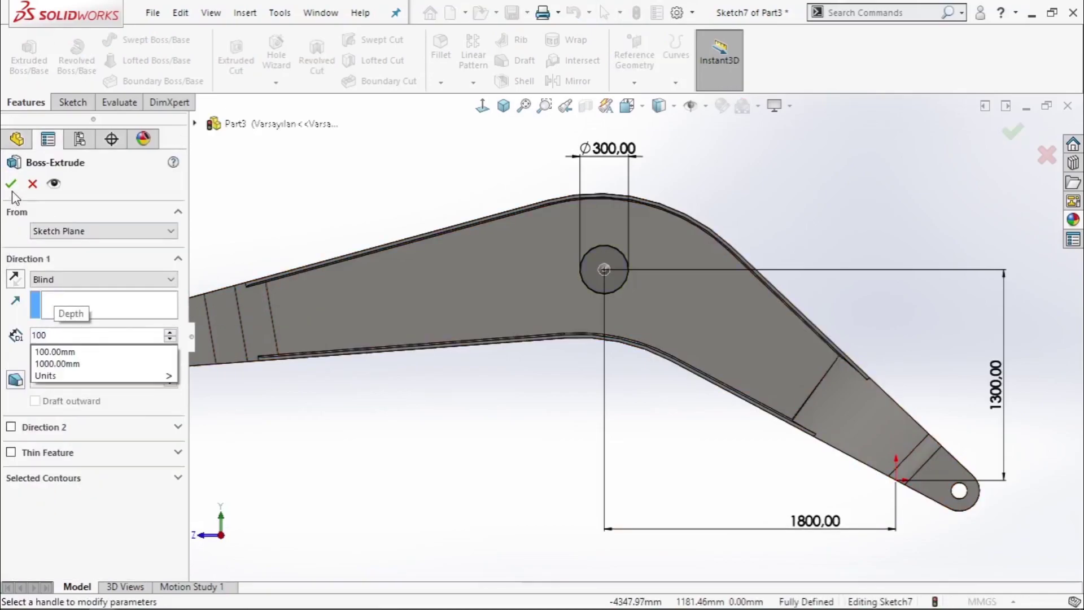
key("Return")
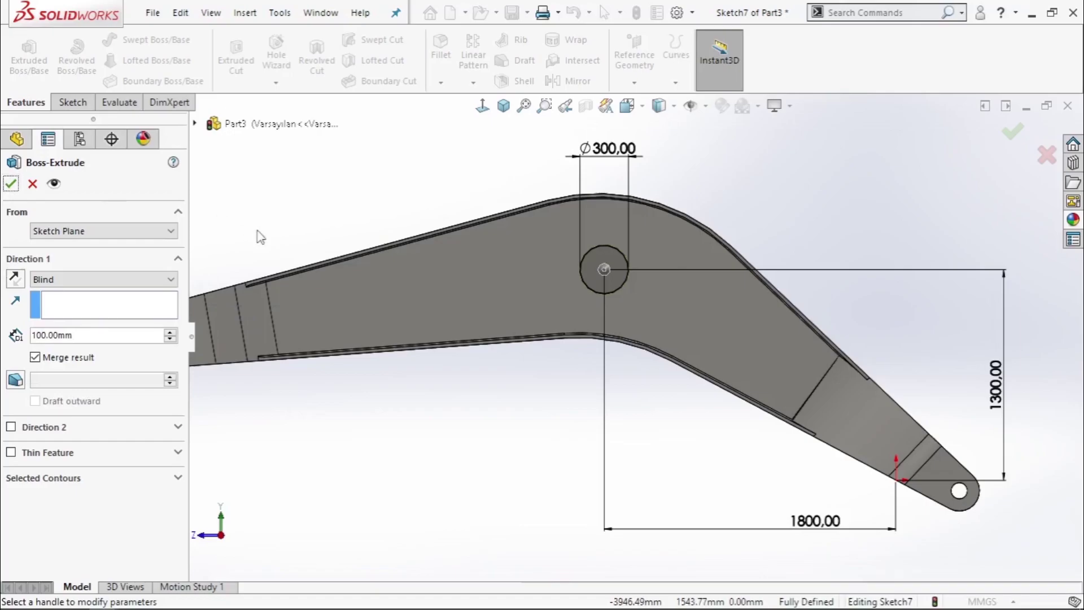
left_click(12, 188)
scroll(621, 277, "down", 3)
scroll(665, 277, "down", 3)
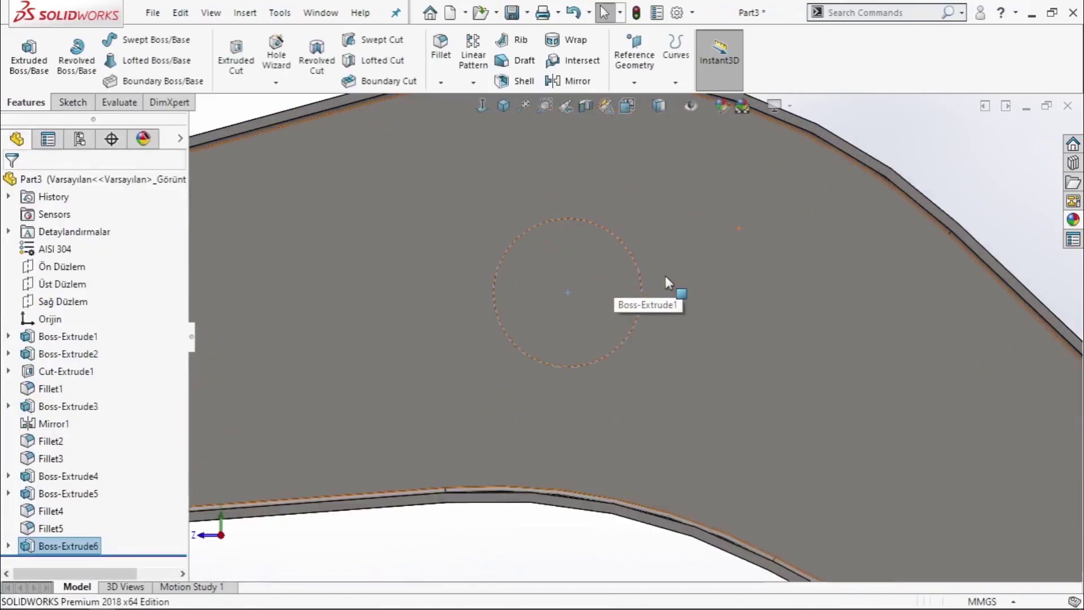
middle_click_drag(665, 282, 572, 296)
Sketch a circle at the centre of the round boss's front face.
left_click(573, 296)
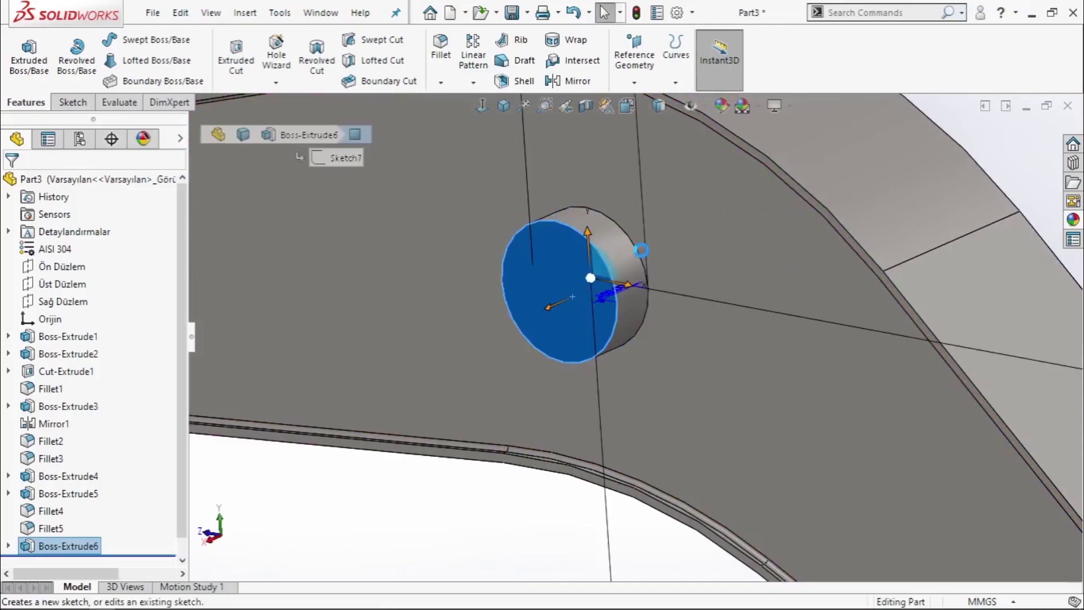
left_click(481, 104)
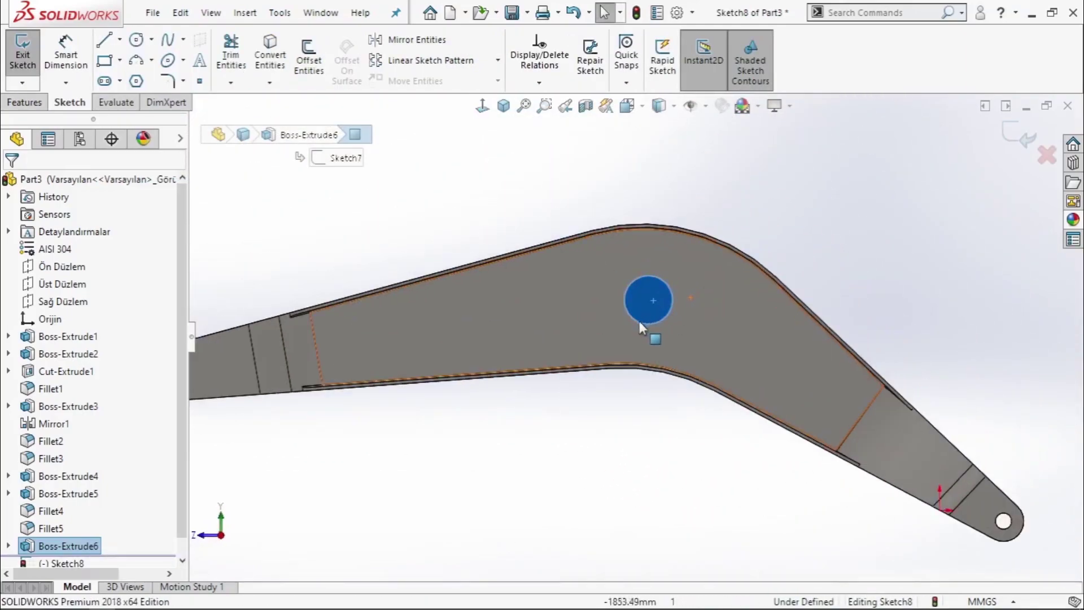
scroll(641, 319, "down", 3)
key("Escape")
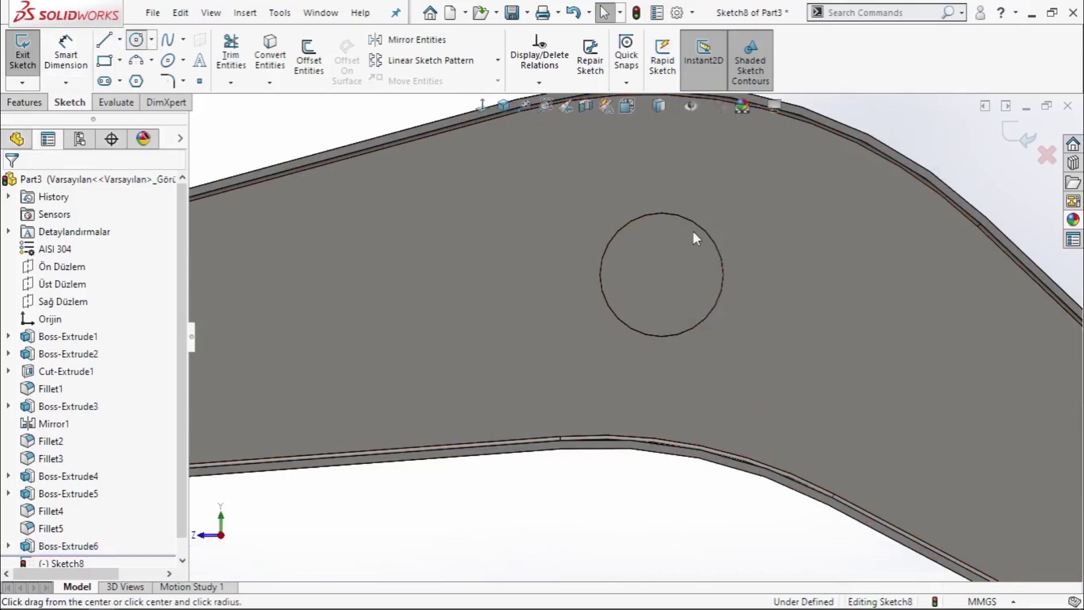
left_click(661, 275)
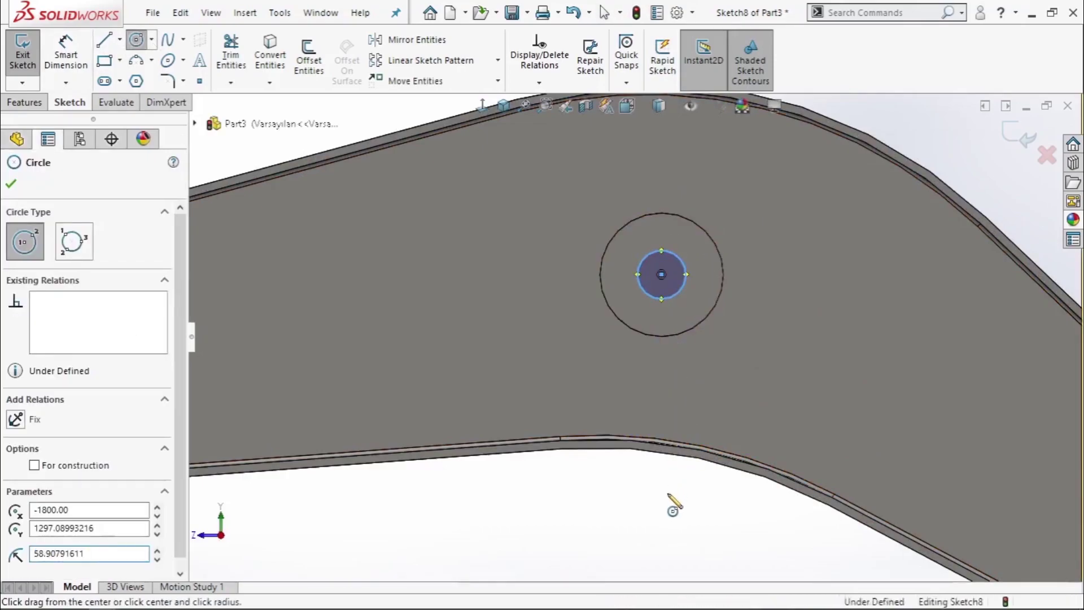
right_click(672, 577)
left_click(698, 459)
Dimension the circle to Ø100 mm and extrude it into a pin.
key("d")
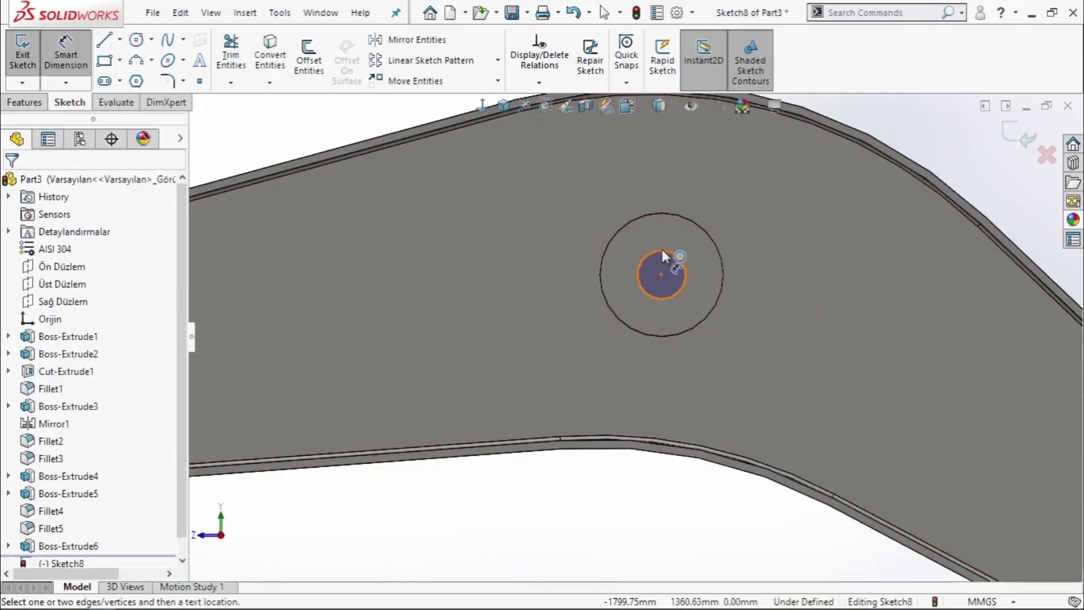
left_click(663, 250)
left_click(774, 273)
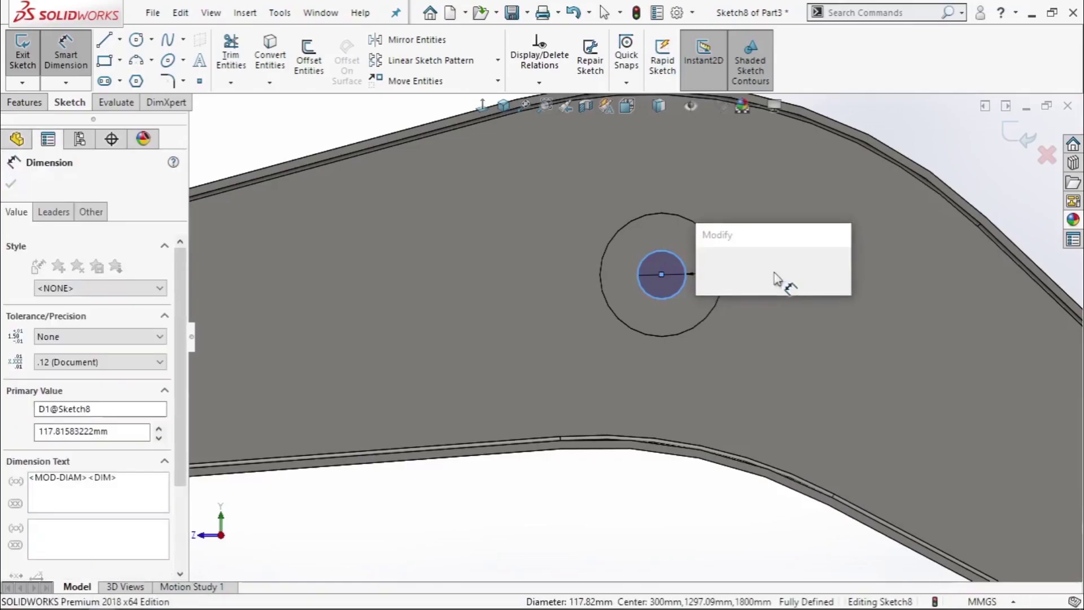
type("100")
key("Return")
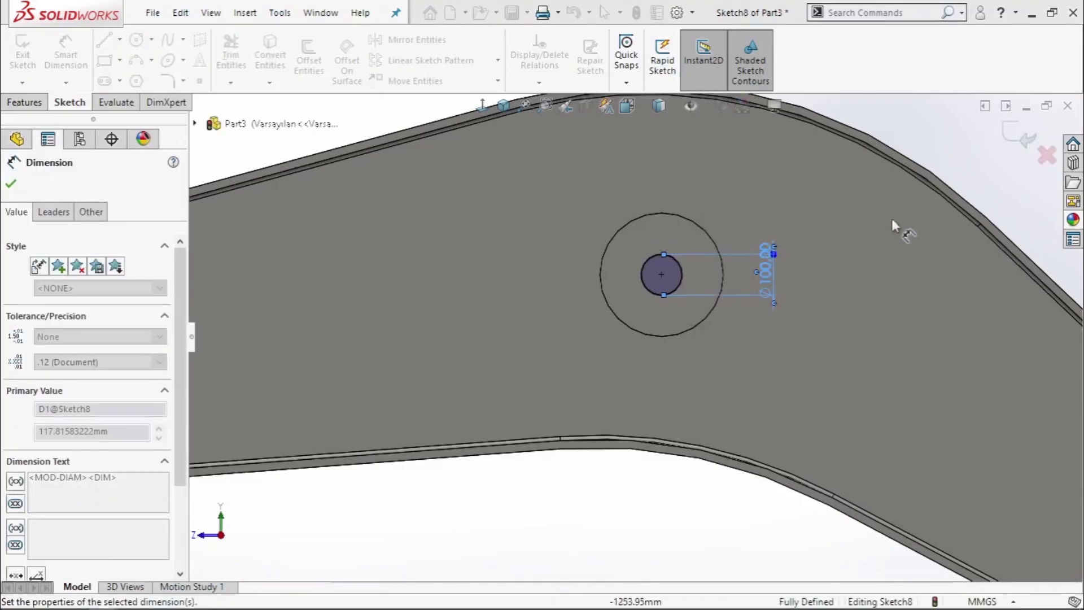
right_click(926, 136)
left_click(971, 191)
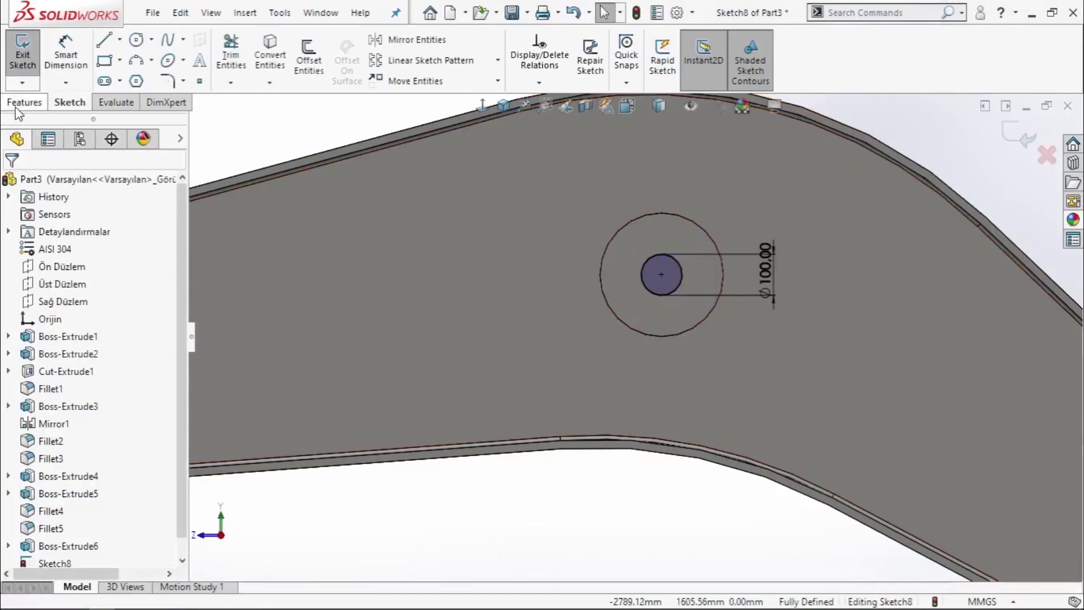
left_click(23, 55)
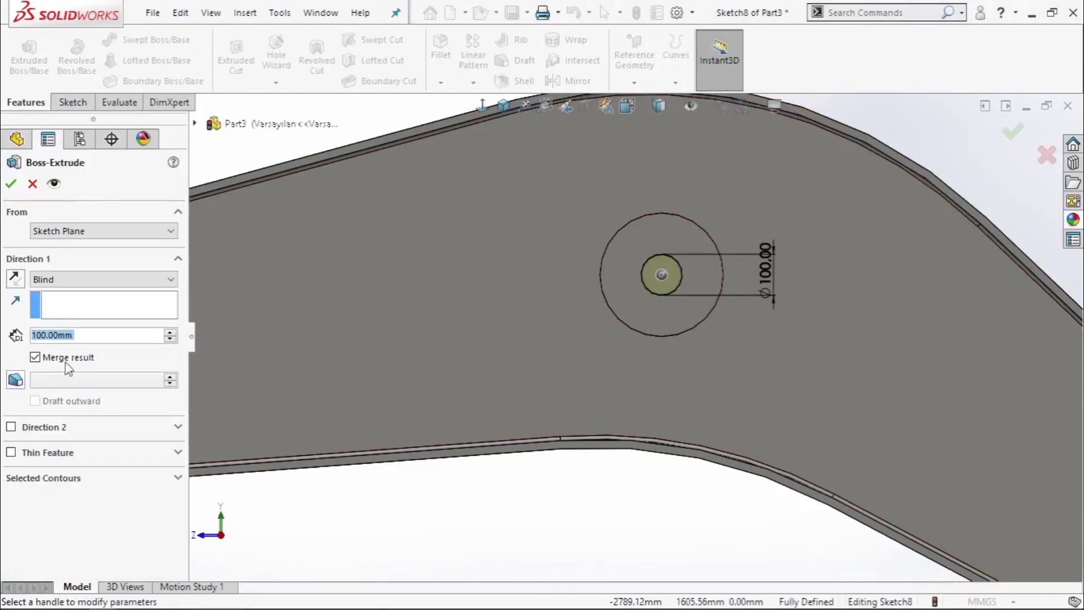
left_click(10, 185)
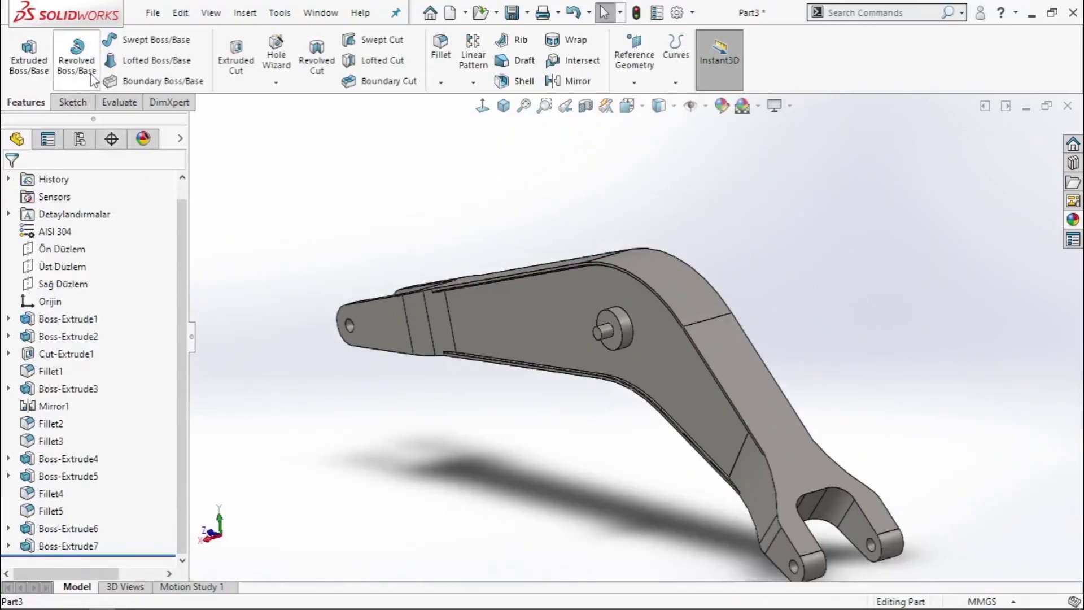
Mirror Boss-Extrude6 and Boss-Extrude7 across Sağ Düzlem onto the boom's other side.
left_click(474, 82)
left_click(497, 138)
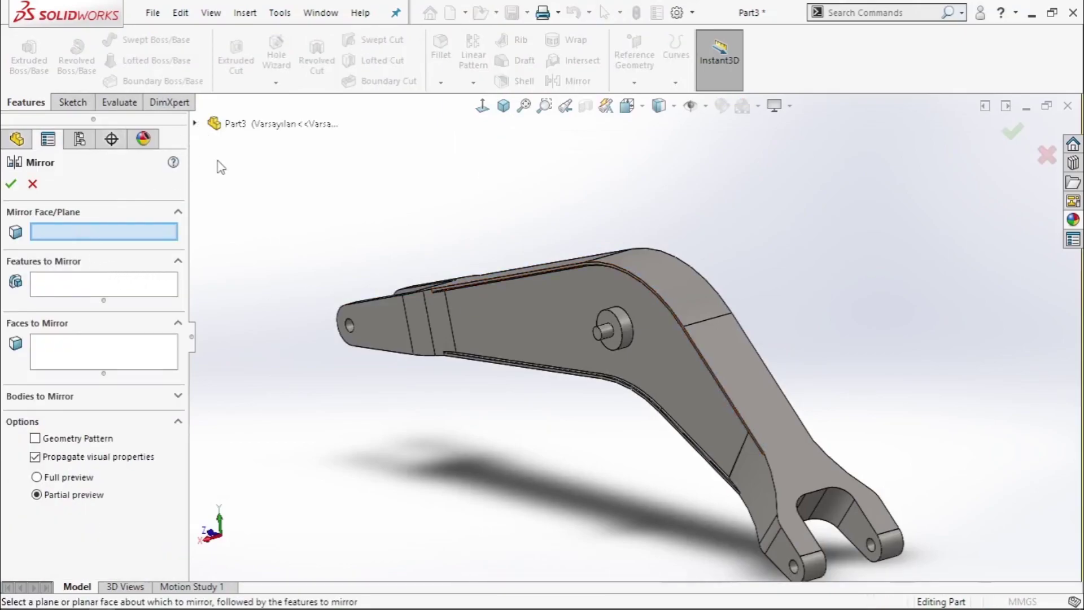
left_click(195, 122)
left_click(266, 246)
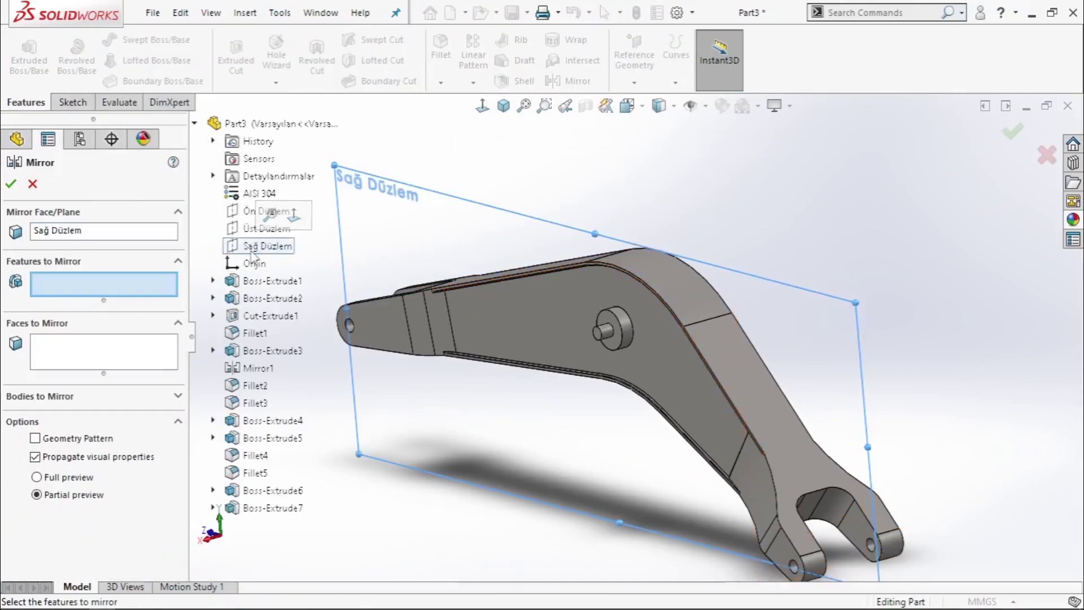
left_click(267, 491)
left_click(266, 507)
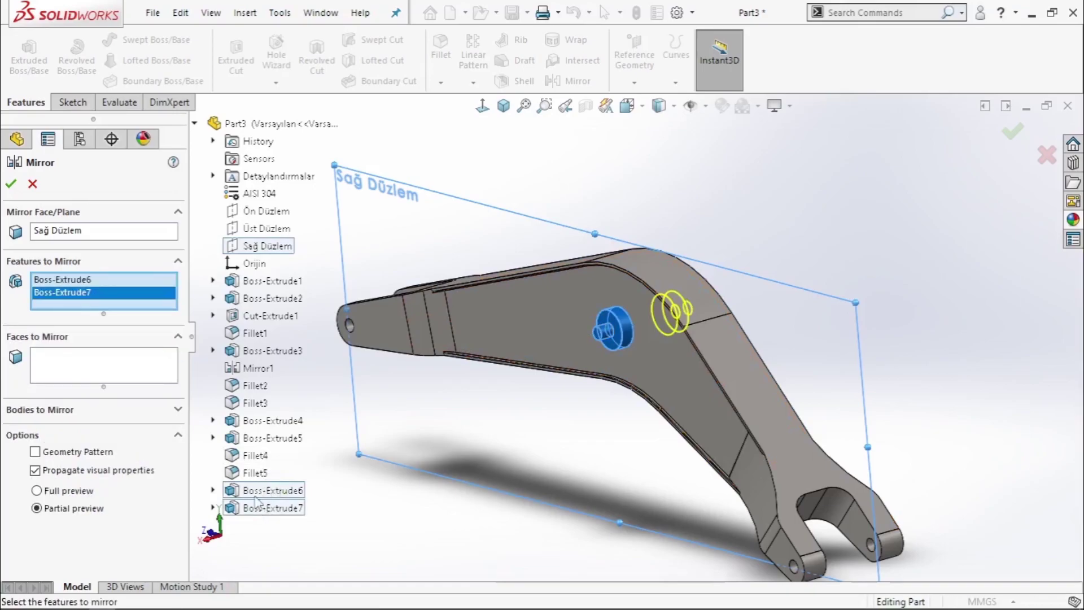
key("Return")
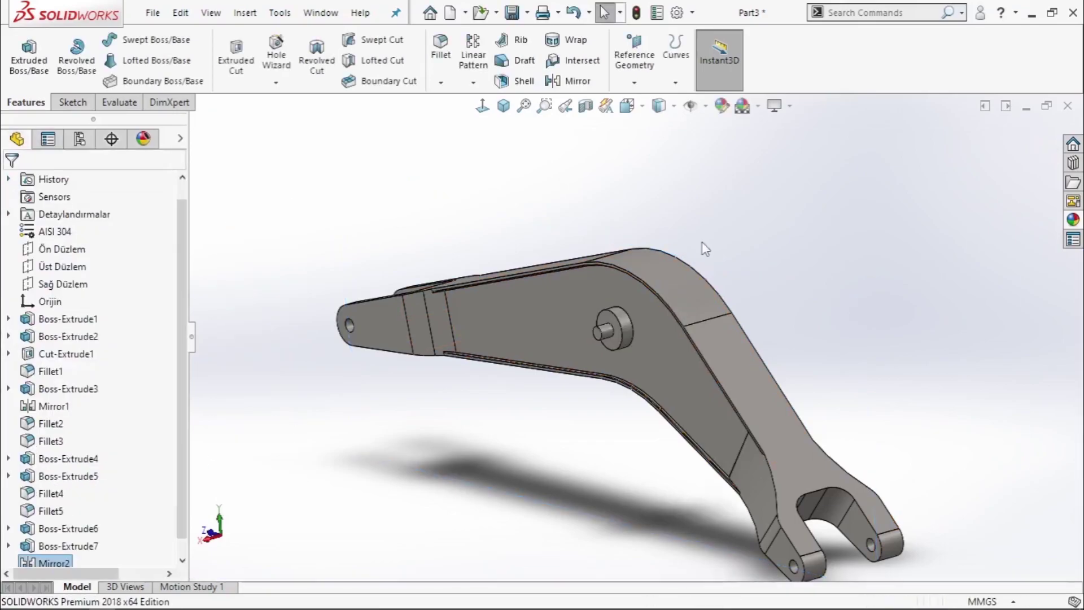
mouse_move(813, 305)
middle_mouse_down()
mouse_move(746, 297)
mouse_move(587, 212)
middle_mouse_up()
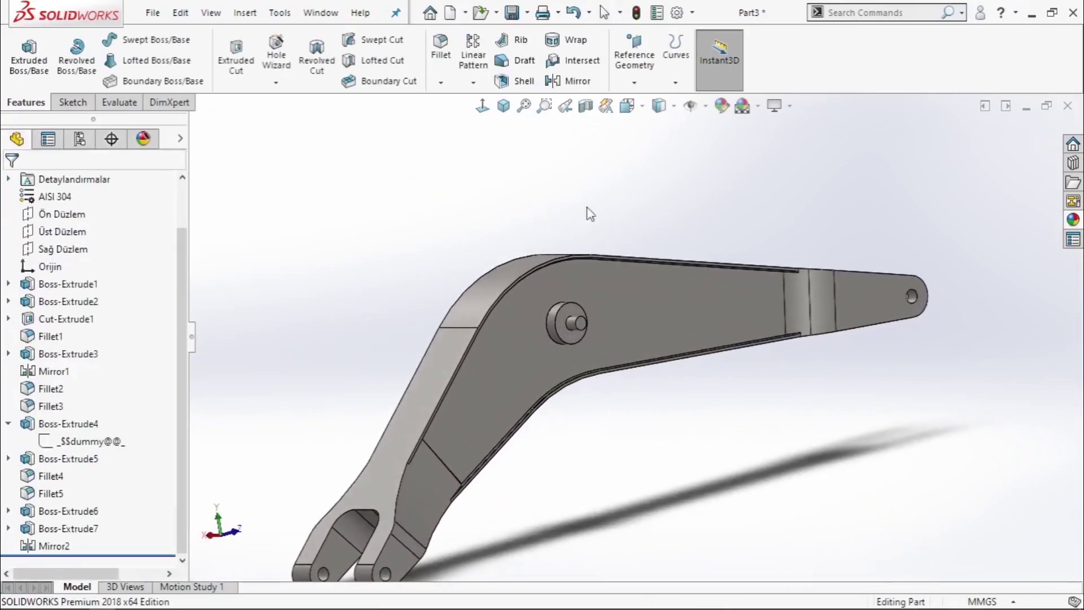
left_click(450, 84)
Chamfer the outer edges of both round bosses at 90 mm, 45°, tapering them into cones.
left_click(450, 125)
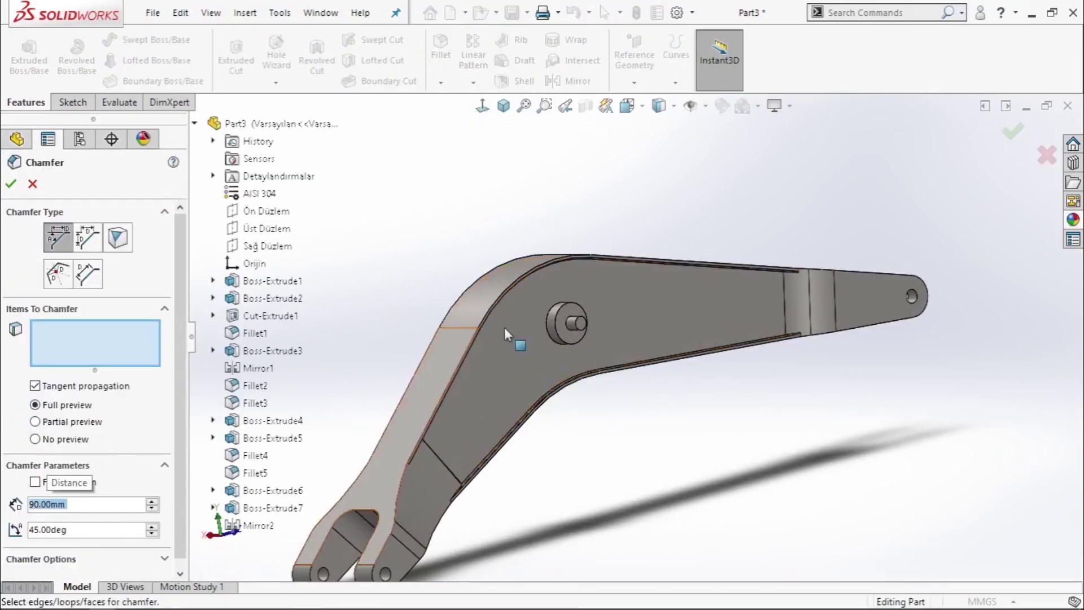
scroll(602, 339, "down", 5)
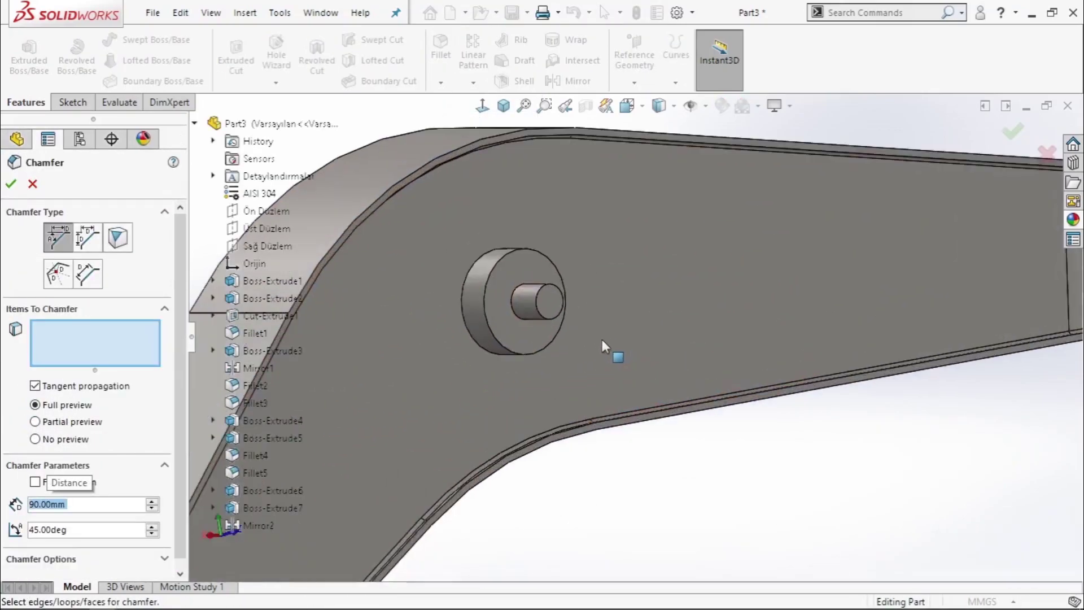
left_click(498, 259)
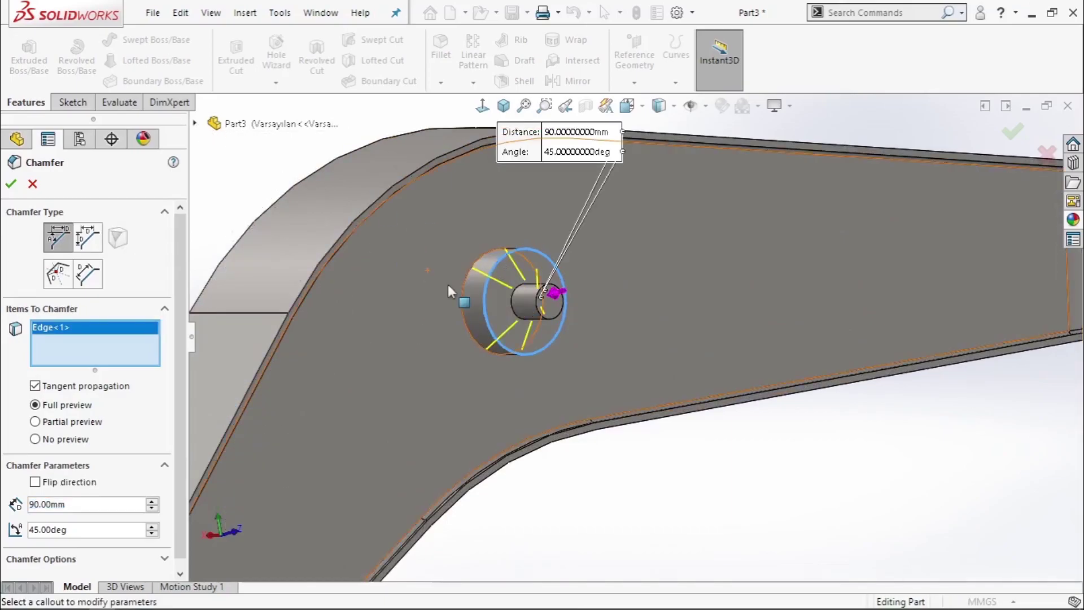
middle_click_drag(452, 290, 547, 312)
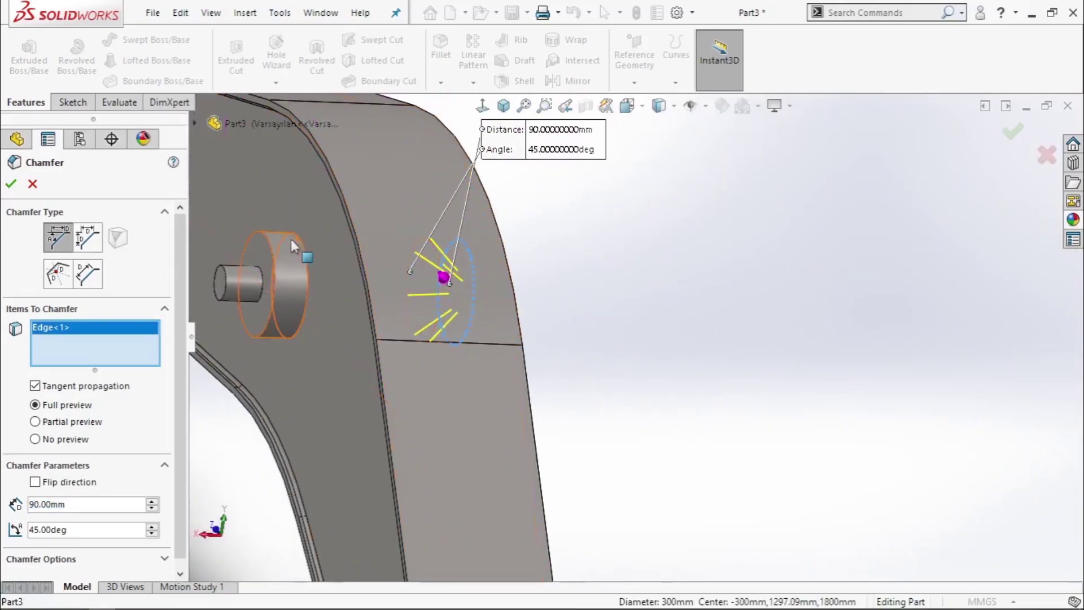
left_click(272, 246)
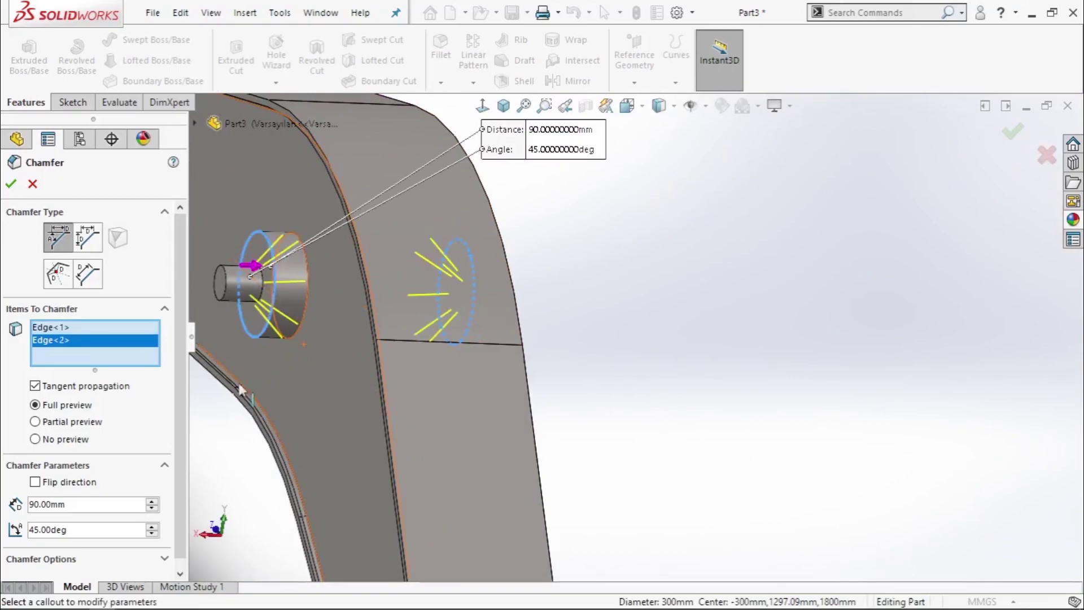
left_click(10, 184)
middle_click_drag(276, 273, 331, 266)
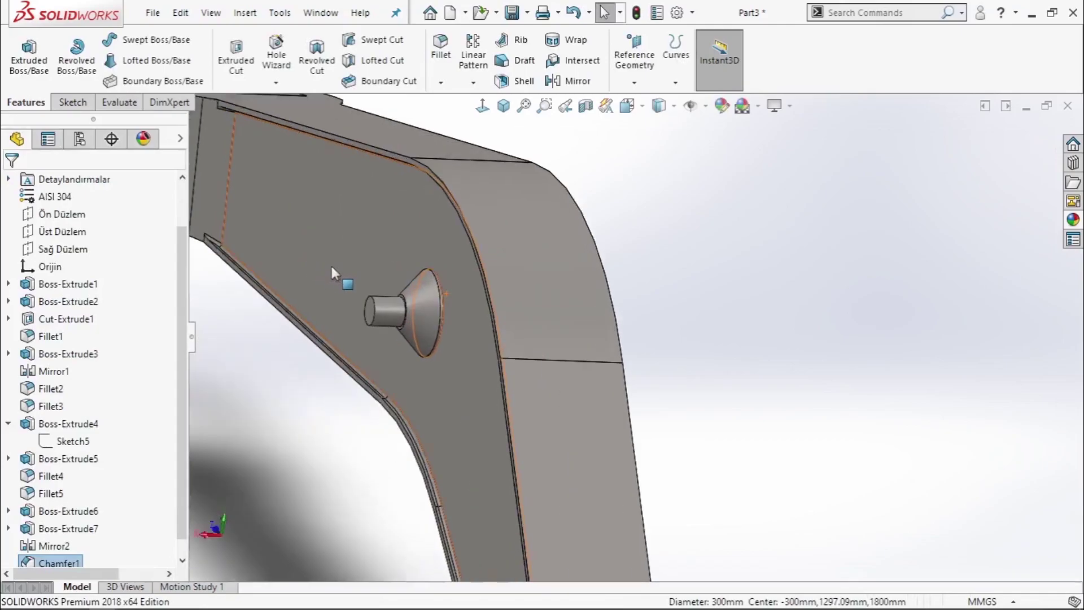
scroll(331, 266, "down", 3)
Bevel the end edges of both pins with a 10 mm chamfer.
left_click(440, 83)
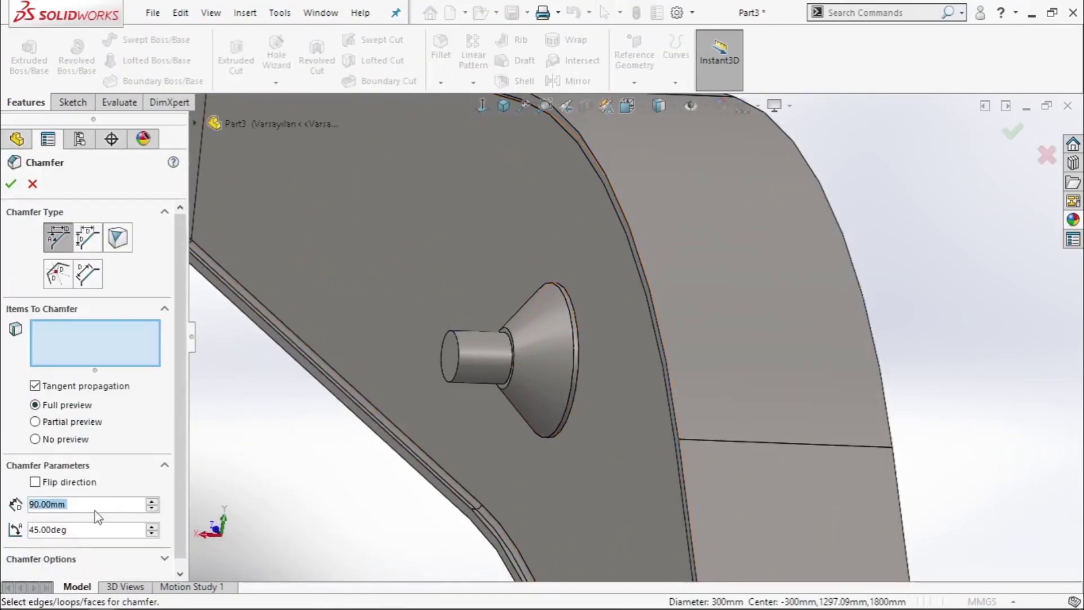
type("10")
key("Return")
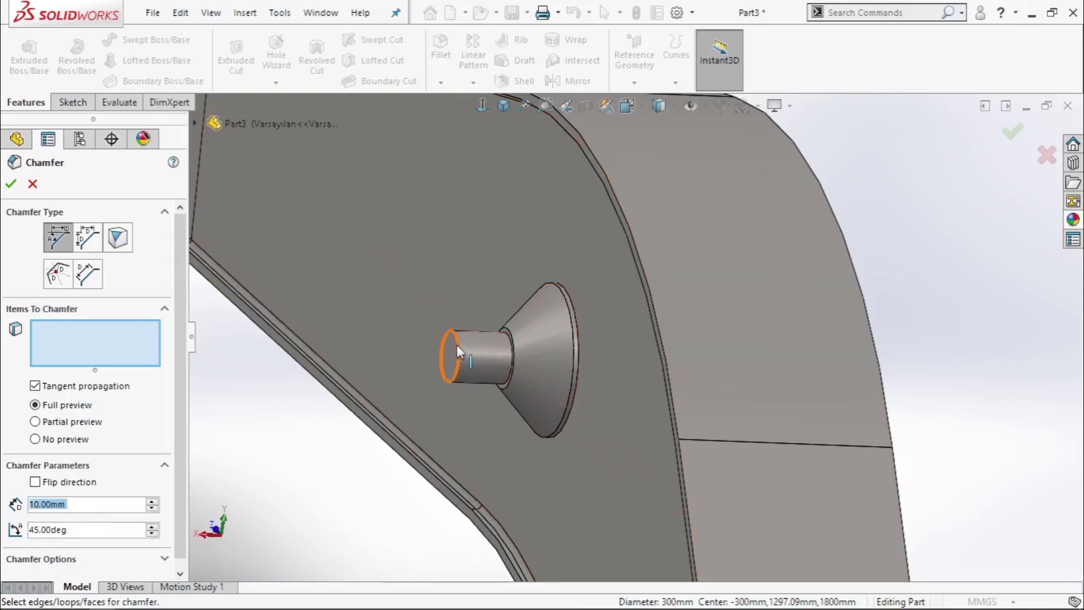
left_click(458, 351)
middle_click_drag(459, 352, 983, 336)
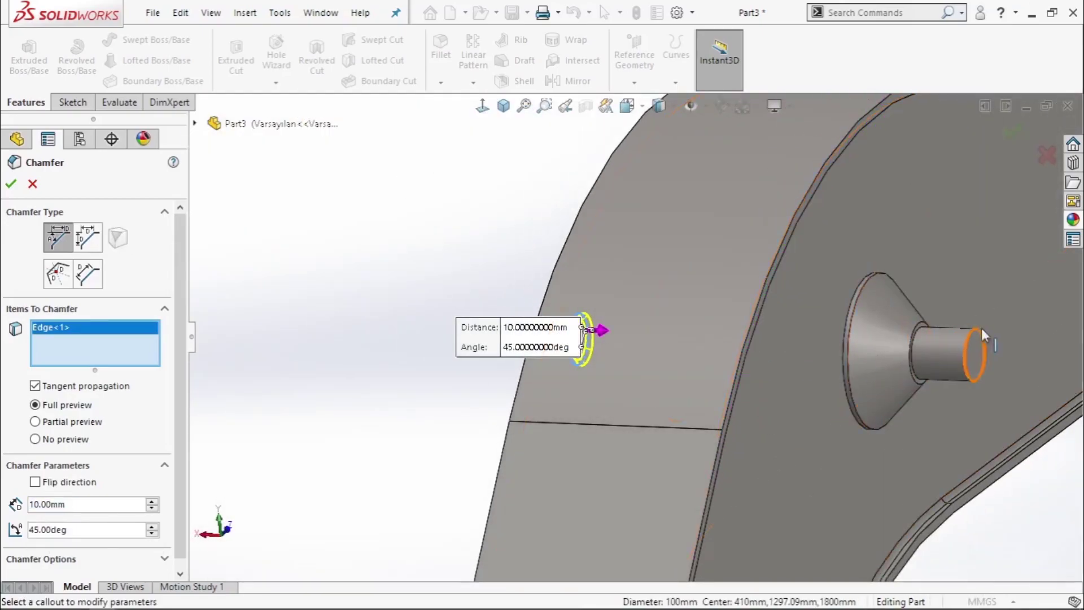
left_click(974, 342)
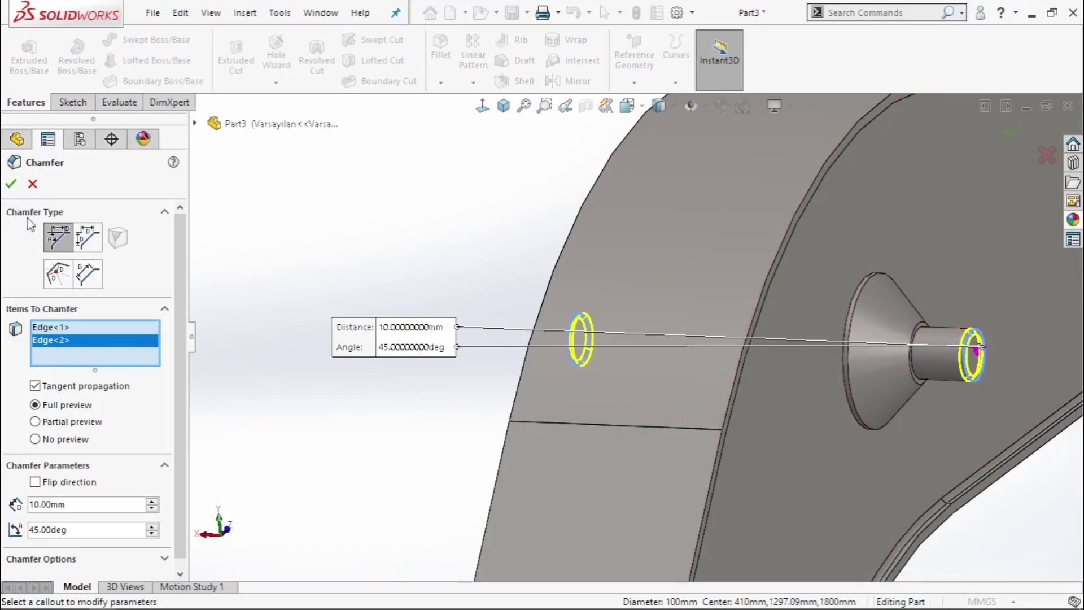
left_click(11, 183)
scroll(964, 401, "up", 3)
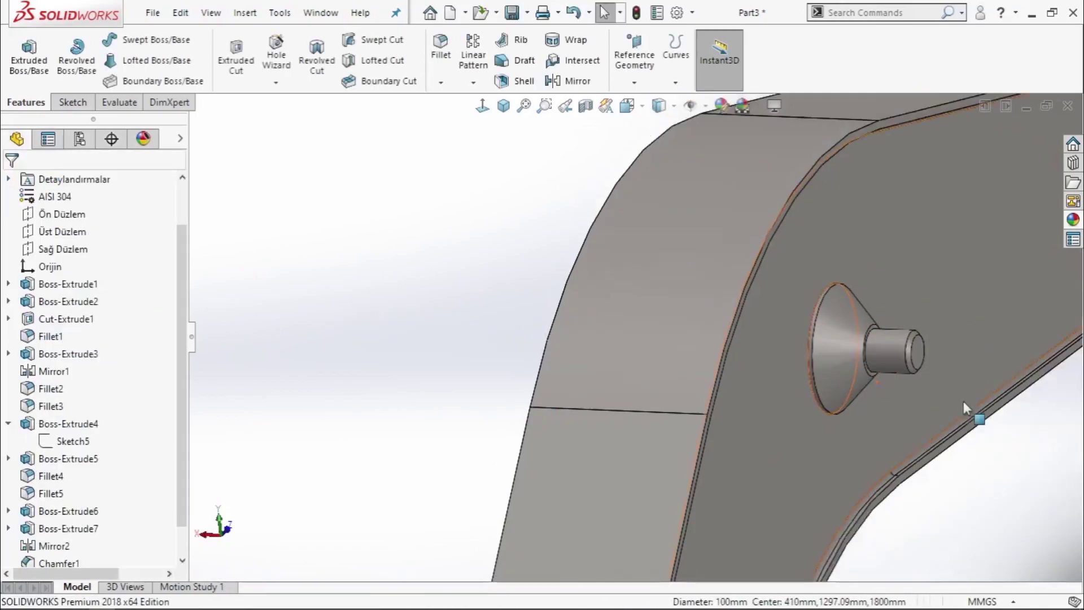
mouse_move(963, 401)
middle_mouse_down()
mouse_move(791, 410)
mouse_move(648, 380)
mouse_move(799, 359)
mouse_move(581, 399)
mouse_move(600, 406)
mouse_move(527, 443)
mouse_move(457, 406)
middle_mouse_up()
key("z")
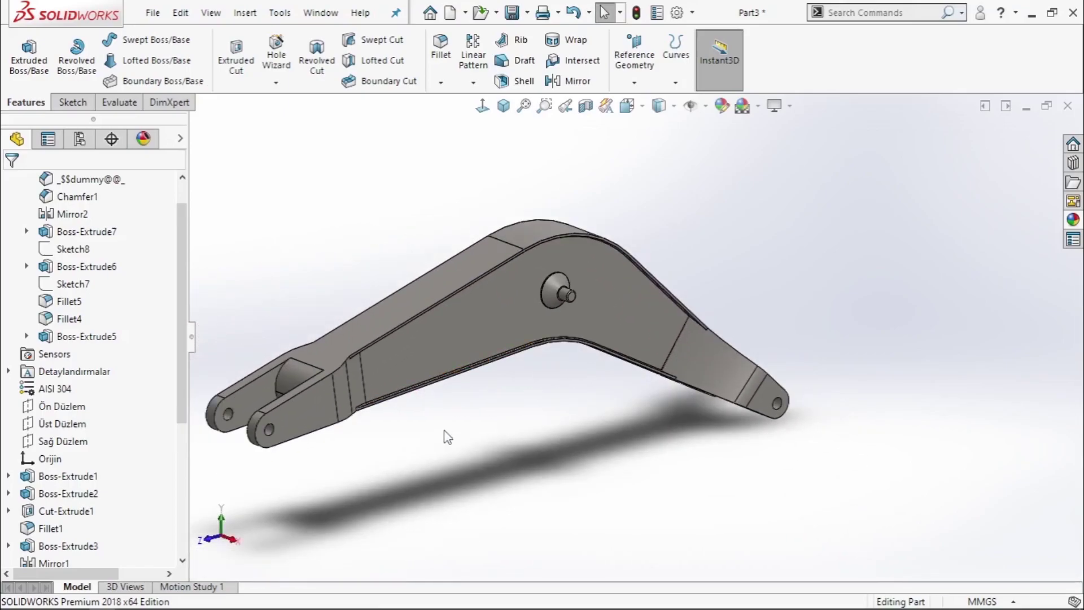
Start a sketch on Sağ Düzlem and copy the arm's upper edge in at 0 mm offset.
left_click(59, 301)
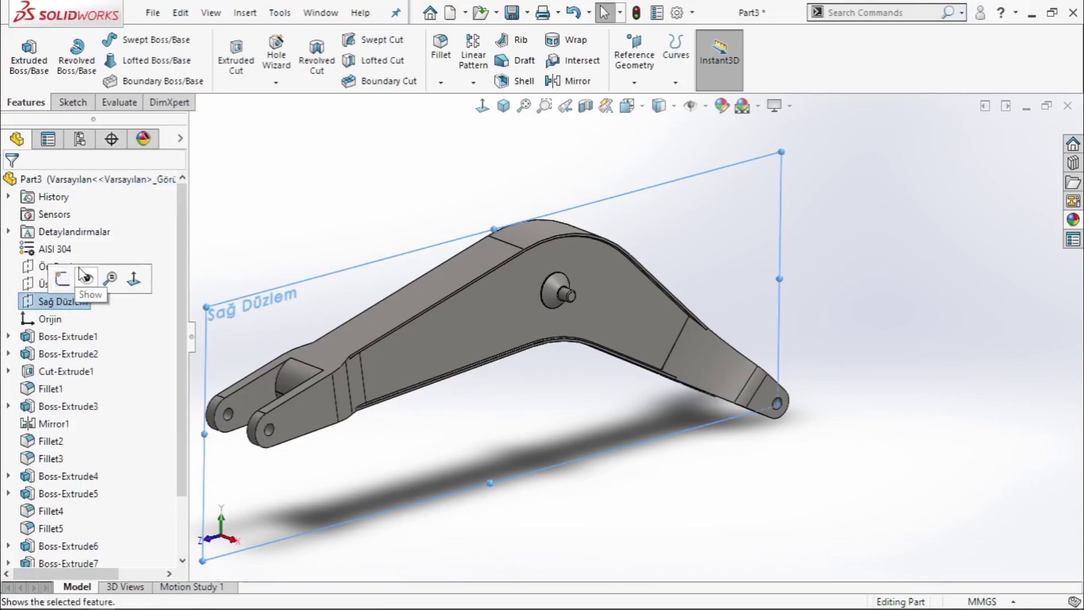
left_click(62, 278)
left_click(482, 106)
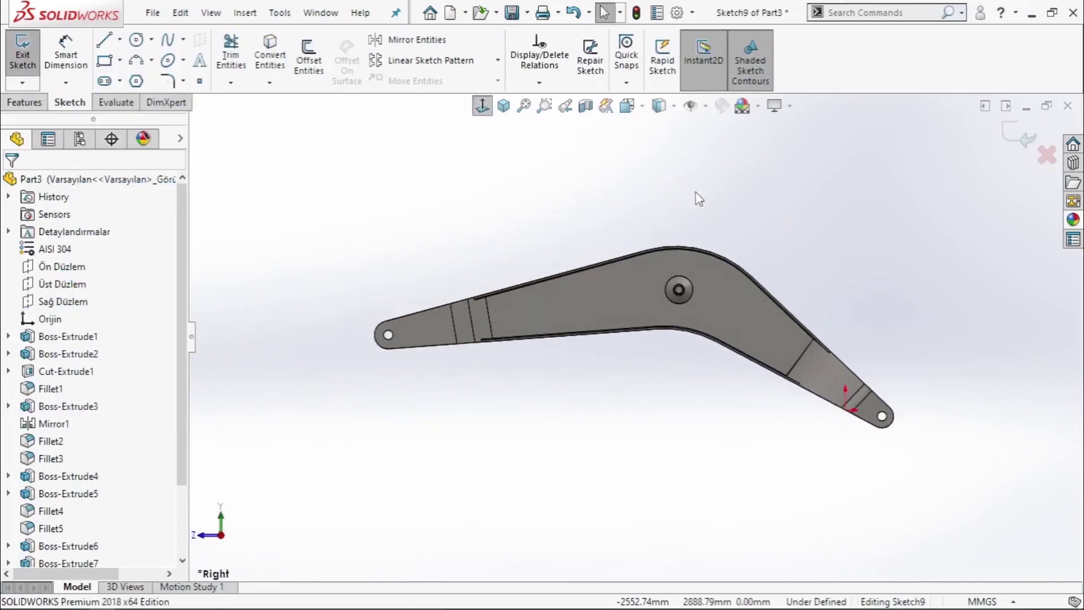
scroll(688, 307, "down", 2)
scroll(769, 291, "down", 2)
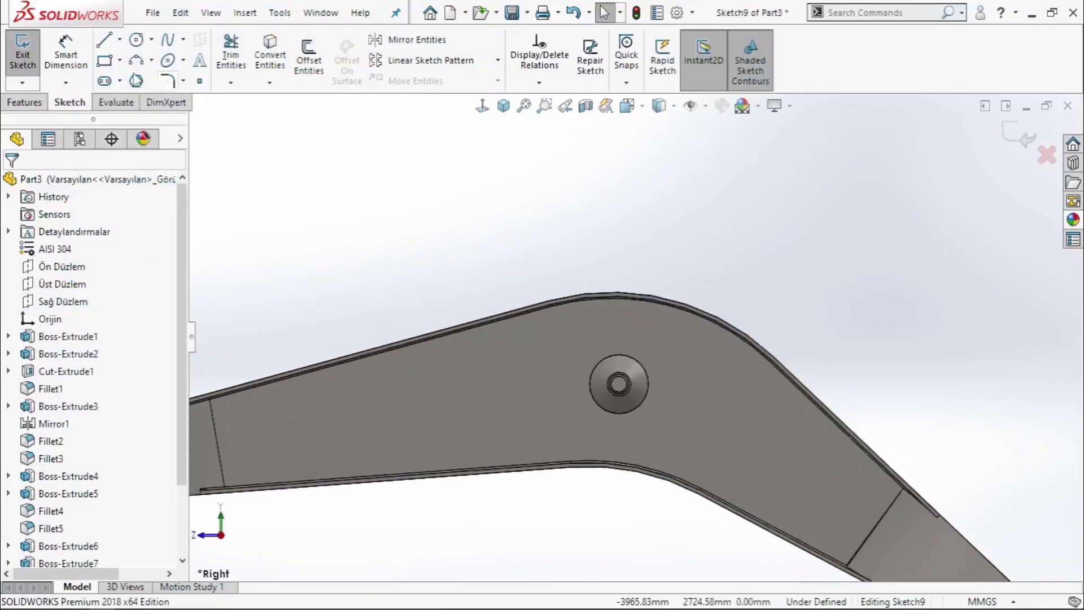
left_click(309, 60)
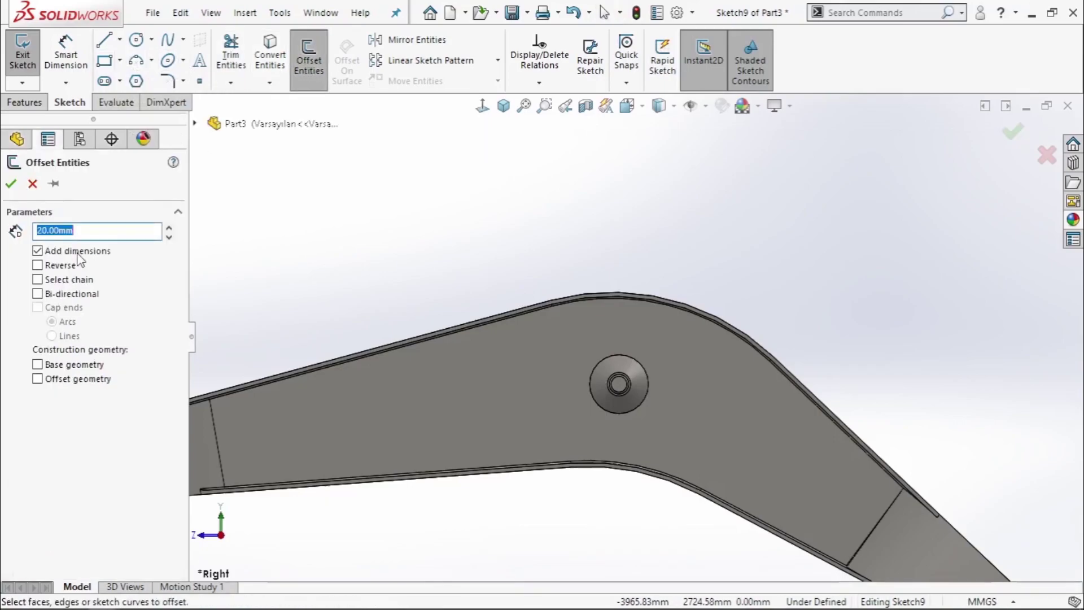
type("0")
scroll(758, 351, "down", 5)
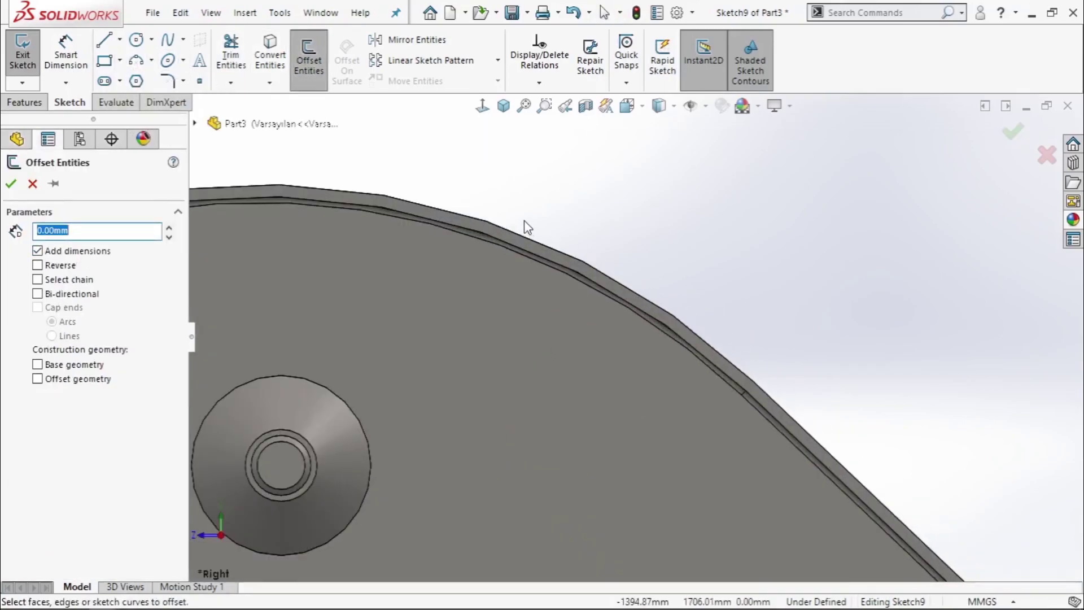
left_click(500, 232)
scroll(491, 249, "up", 2)
scroll(455, 242, "up", 2)
left_click(455, 243)
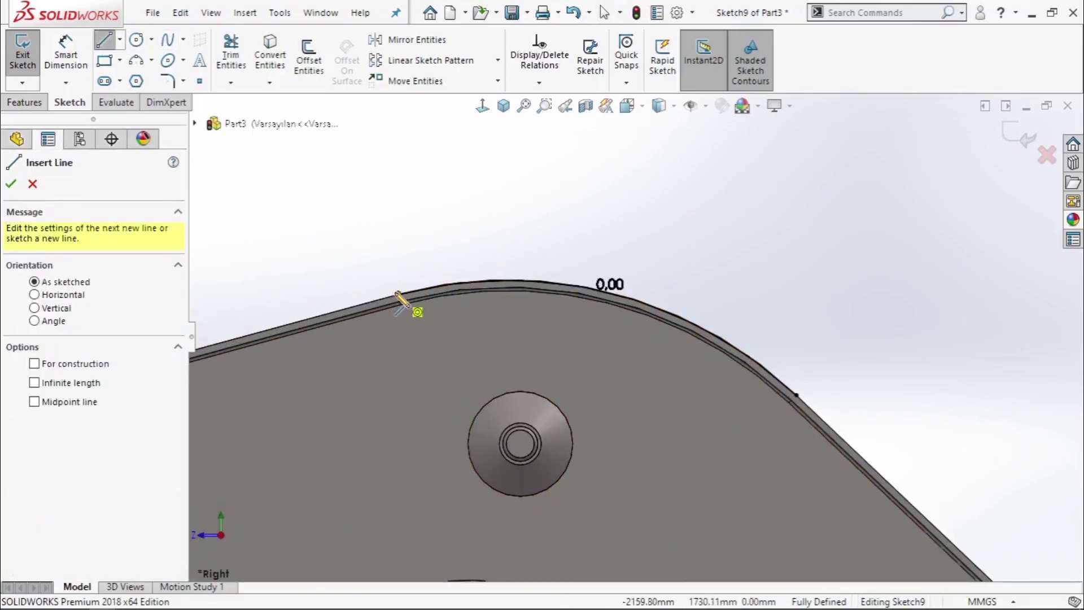
Draw vertical, slanted, horizontal and slanted lines above the edge, closing on the arm's curved edge.
left_click_drag(399, 294, 257, 333)
scroll(260, 325, "up", 3)
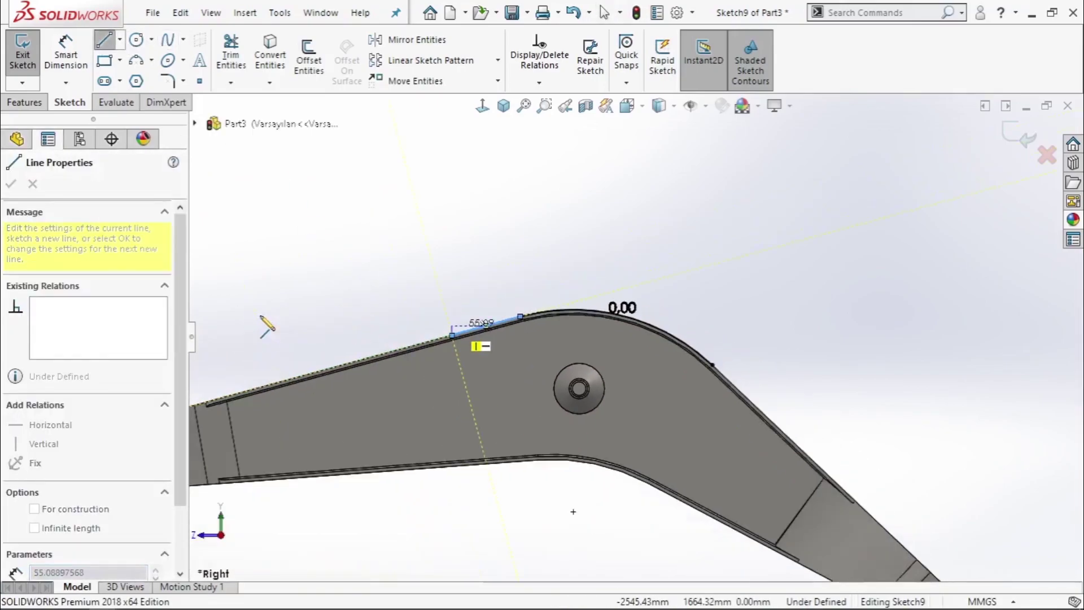
left_click(452, 281)
left_click(362, 212)
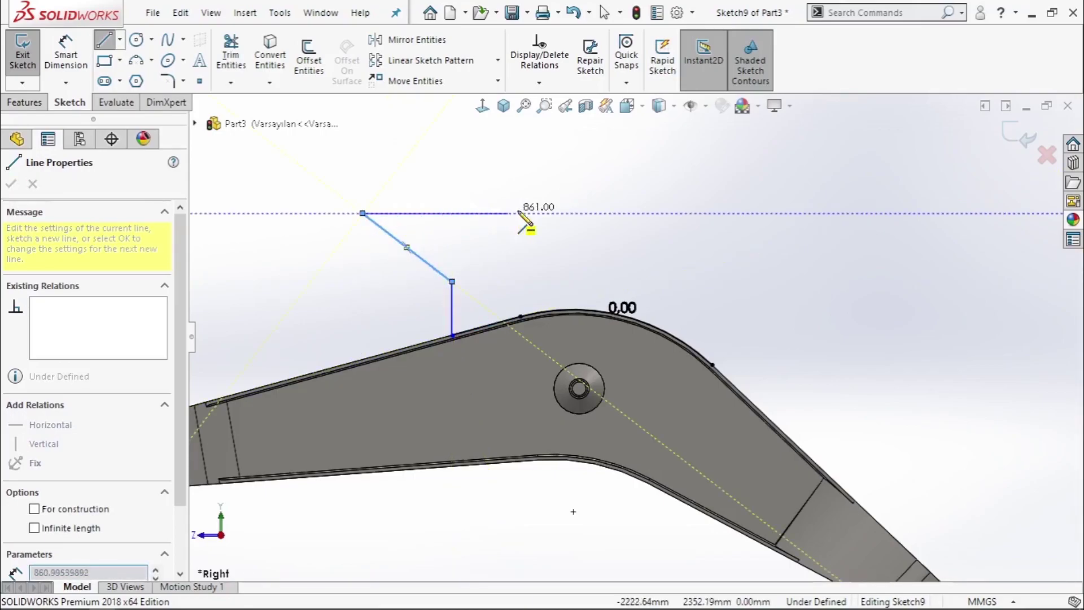
left_click(542, 213)
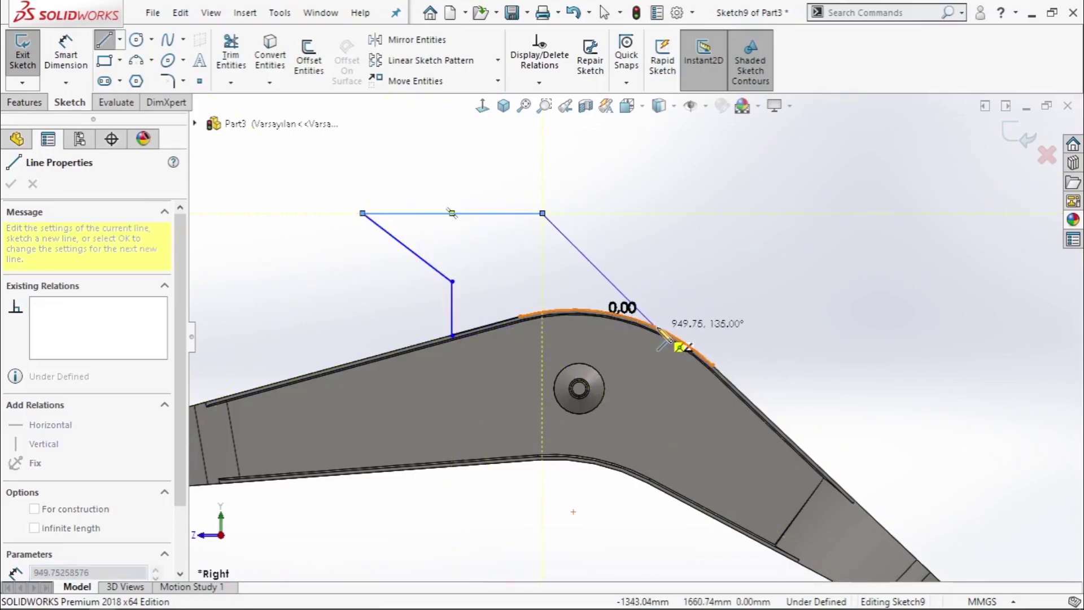
scroll(665, 333, "down", 3)
scroll(658, 331, "down", 2)
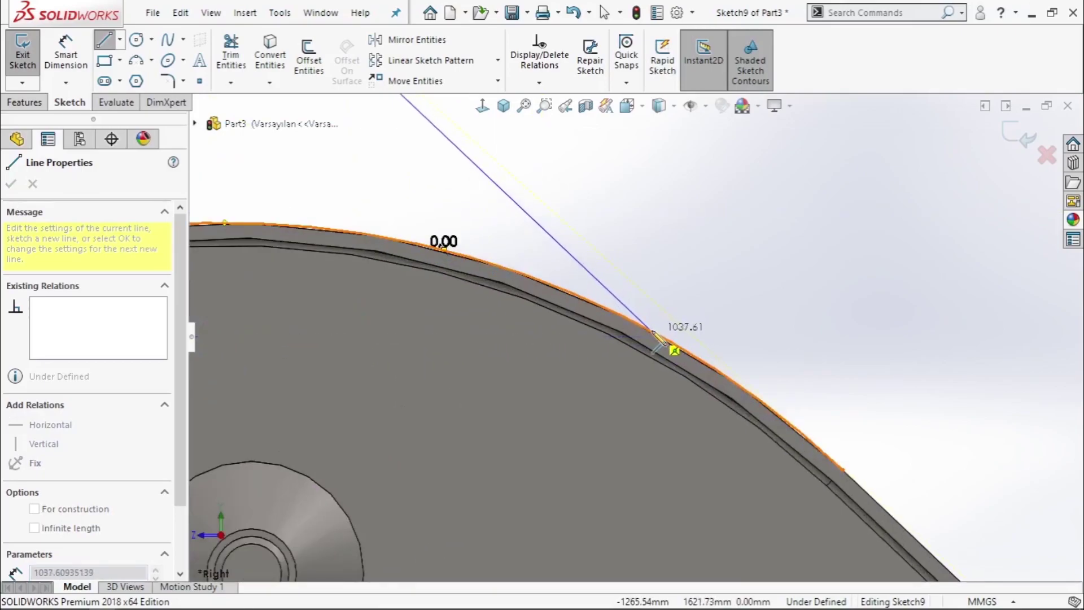
left_click(654, 332)
key("Escape")
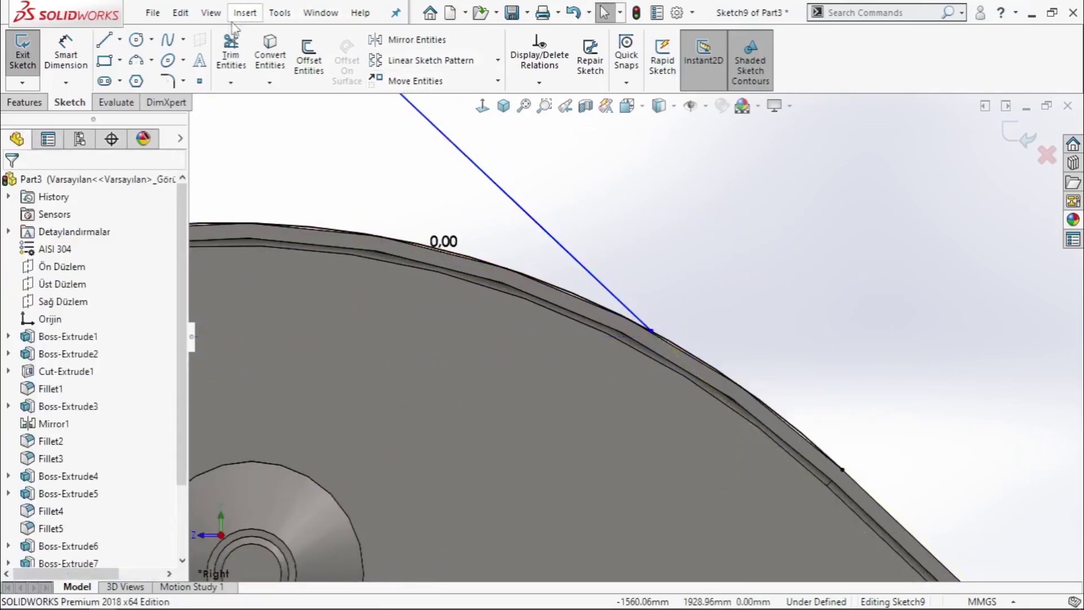
left_click(231, 54)
scroll(638, 339, "up", 2)
Dimension the edge segment at 200 mm wide and the vertical line at 100 mm.
scroll(638, 338, "up", 3)
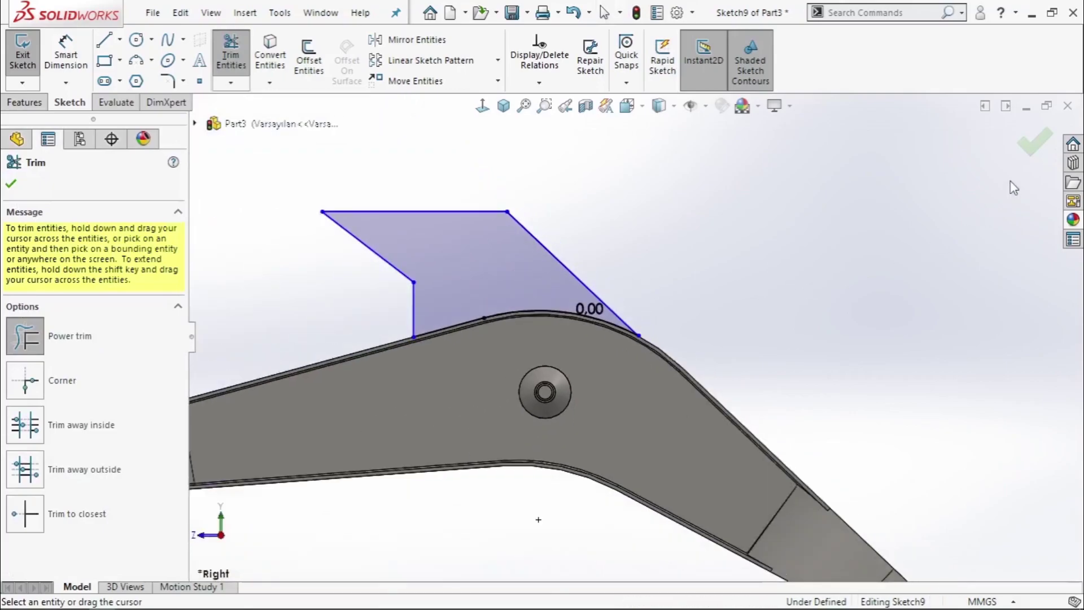
left_click(1022, 141)
scroll(536, 283, "up", 3)
scroll(537, 339, "down", 5)
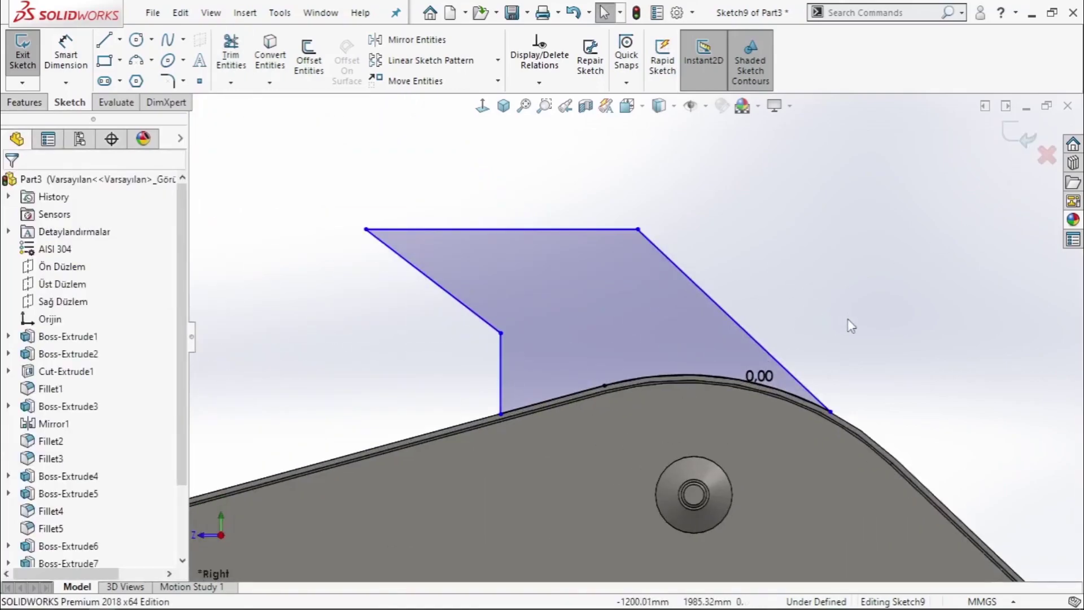
left_click(548, 401)
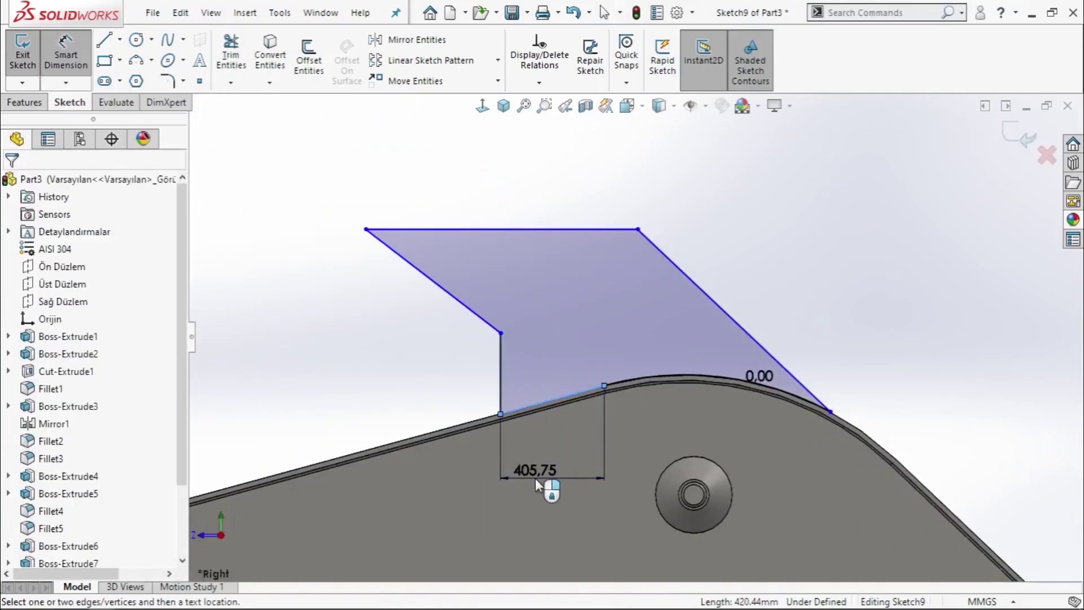
left_click(535, 479)
type("200")
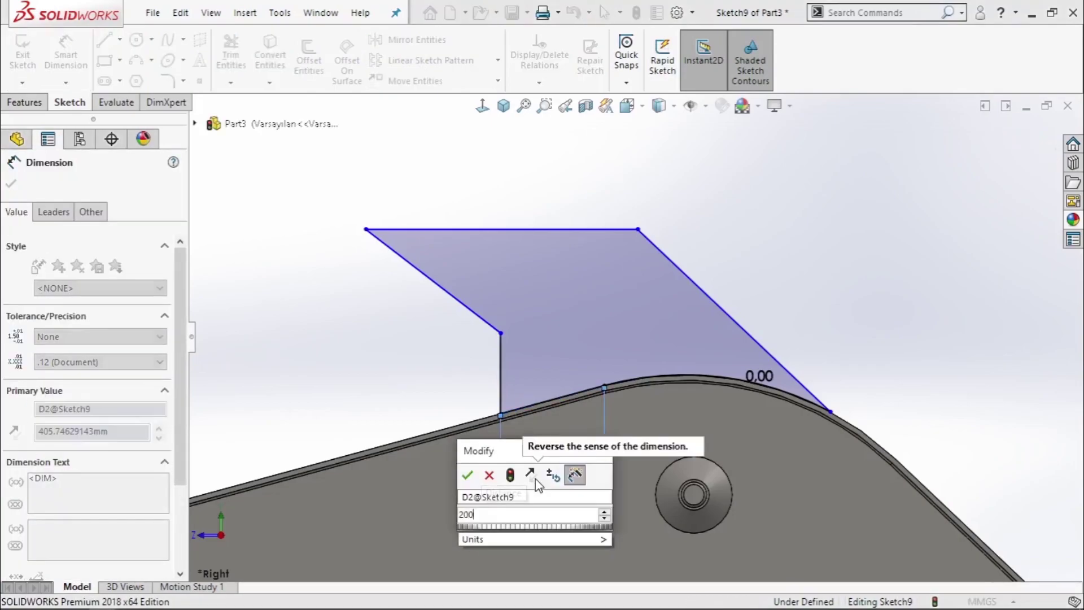
key("Return")
key("Escape")
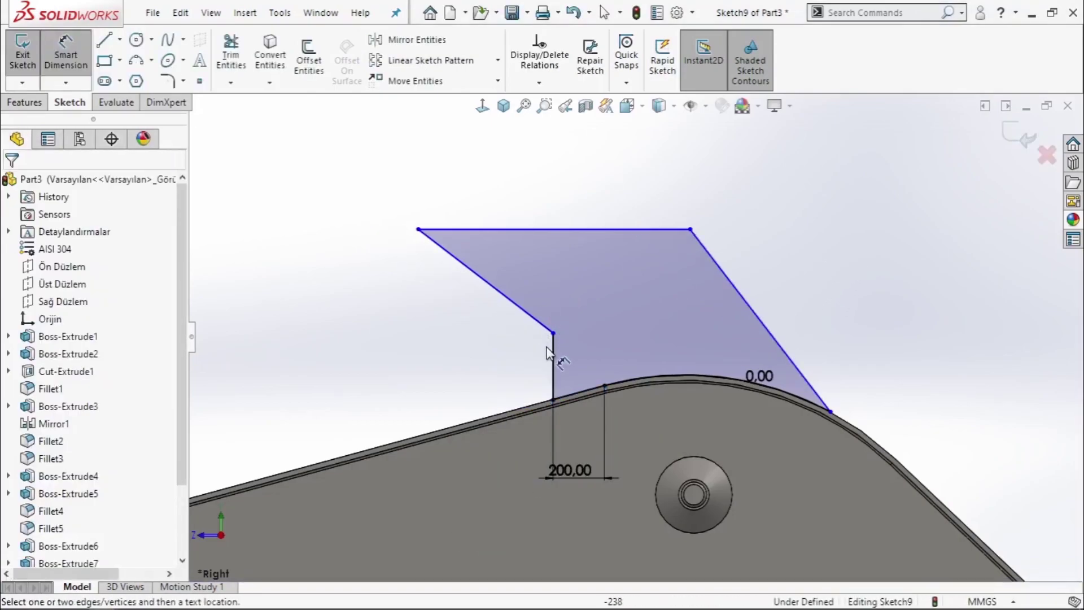
left_click(552, 357)
left_click(491, 378)
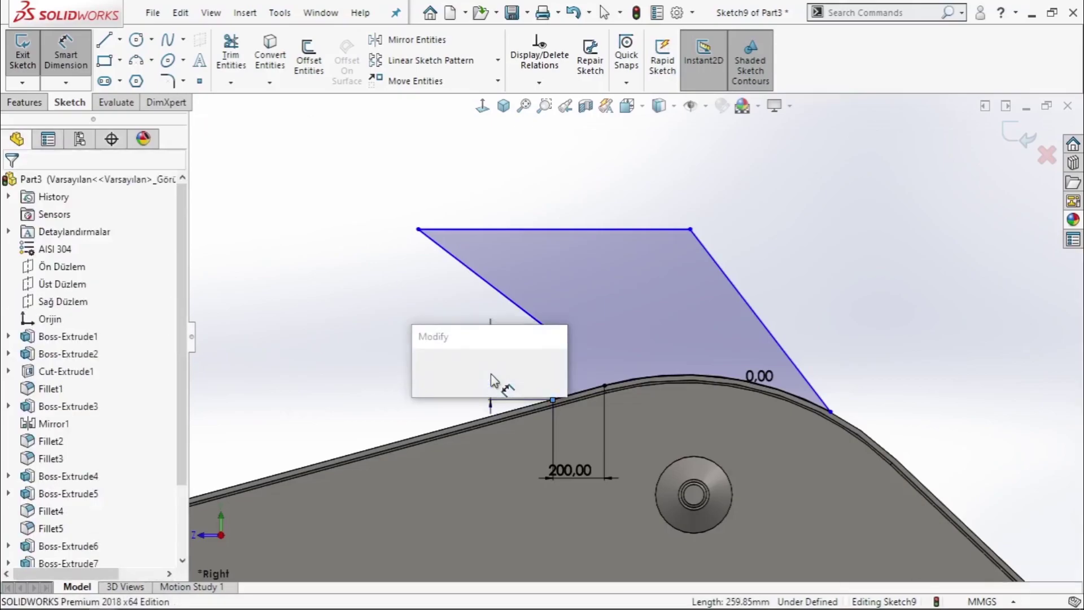
type("100")
key("Return")
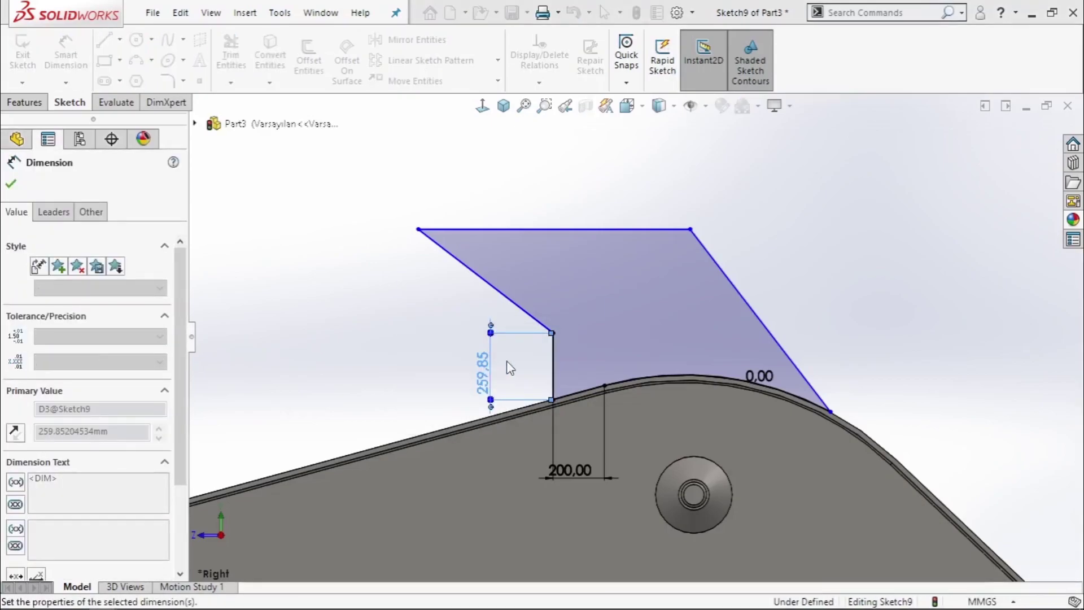
key("Escape")
Dimension the slanted line at 200 mm vertical and 180 mm horizontal, and the top line at 300 mm.
left_click(497, 330)
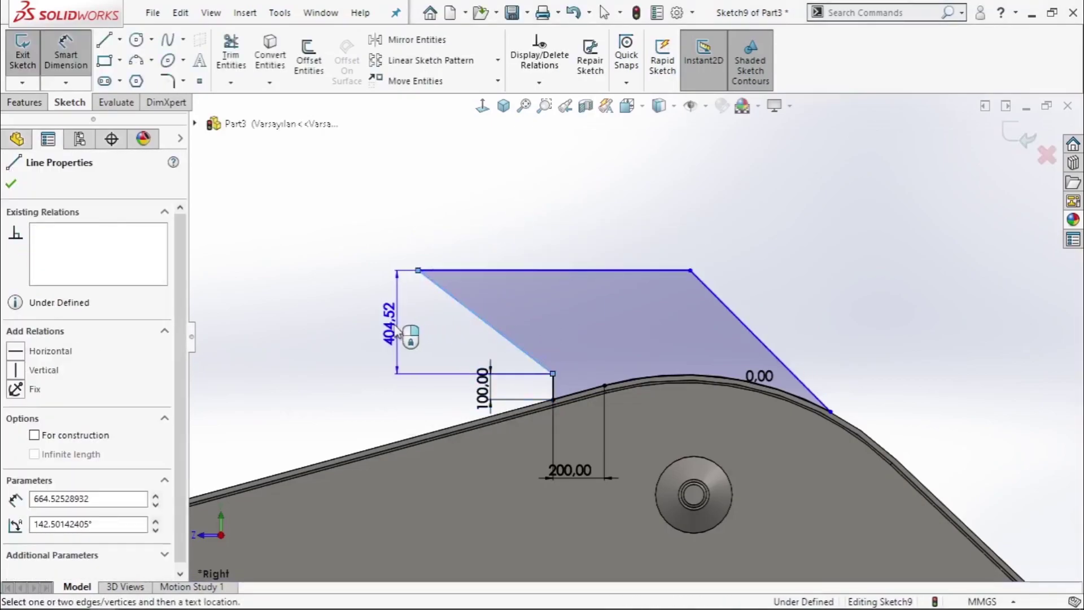
left_click(361, 330)
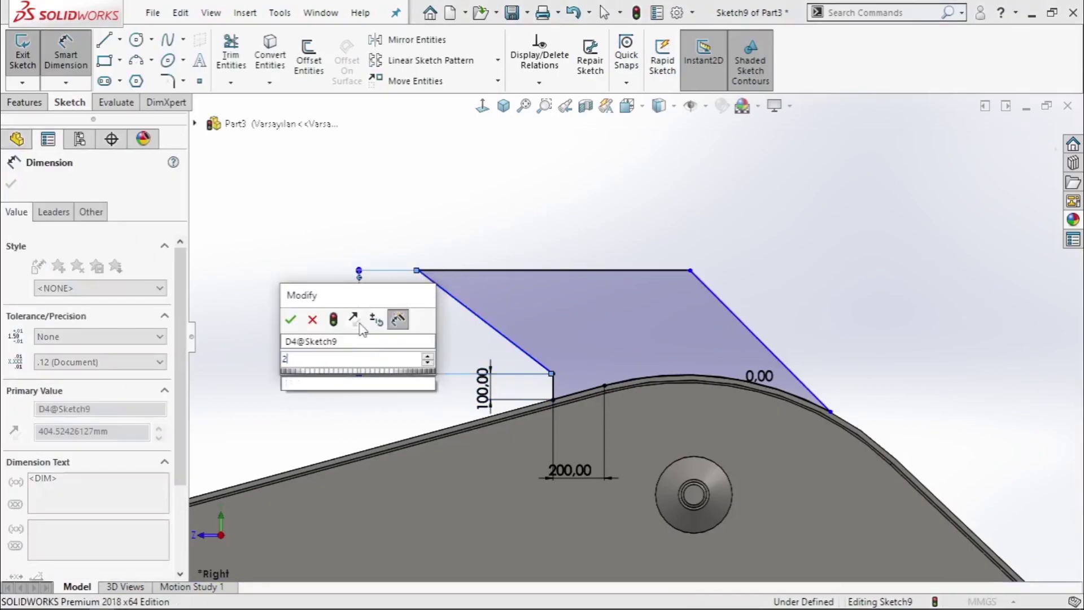
type("200")
key("Return")
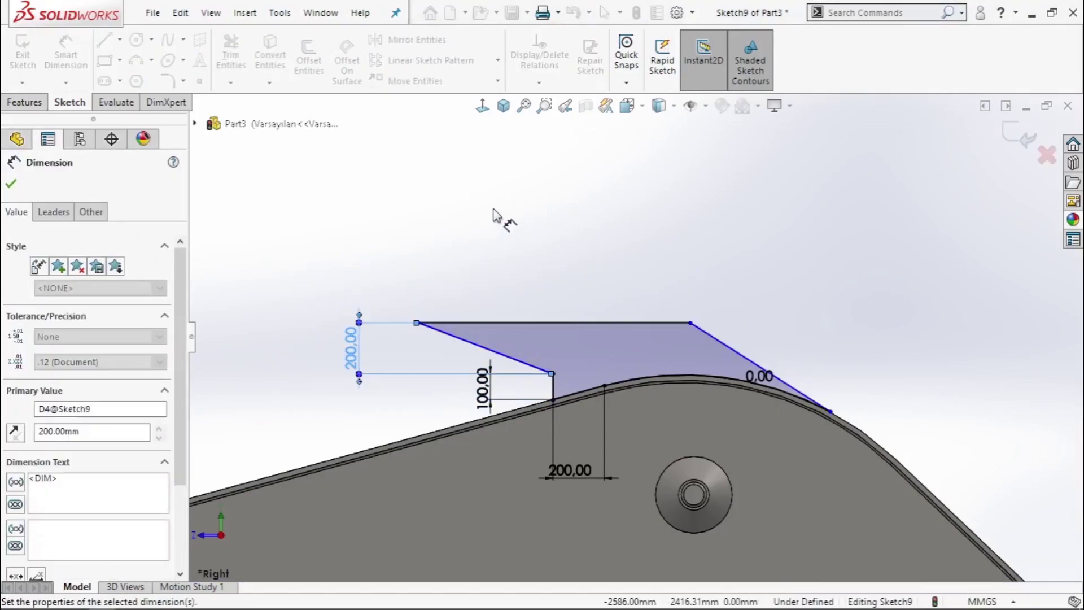
key("Escape")
left_click(499, 346)
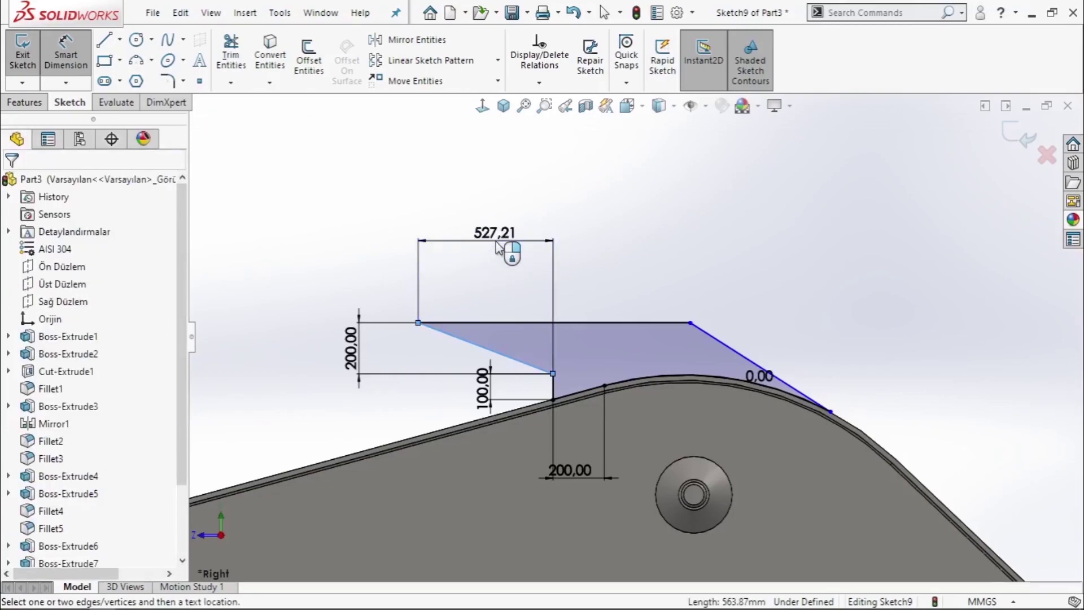
left_click(497, 248)
type("180")
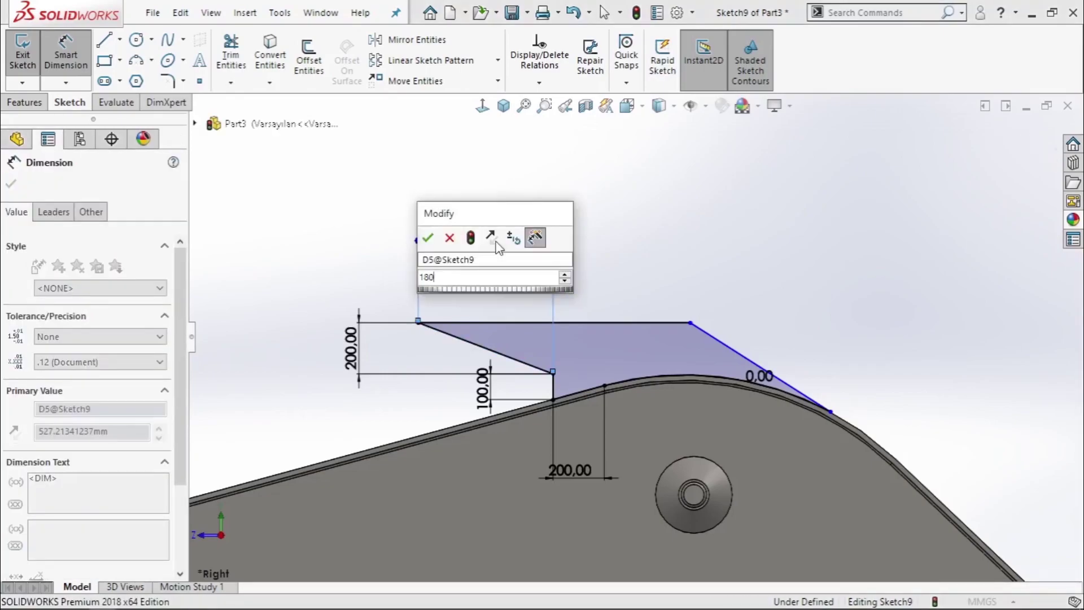
key("Return")
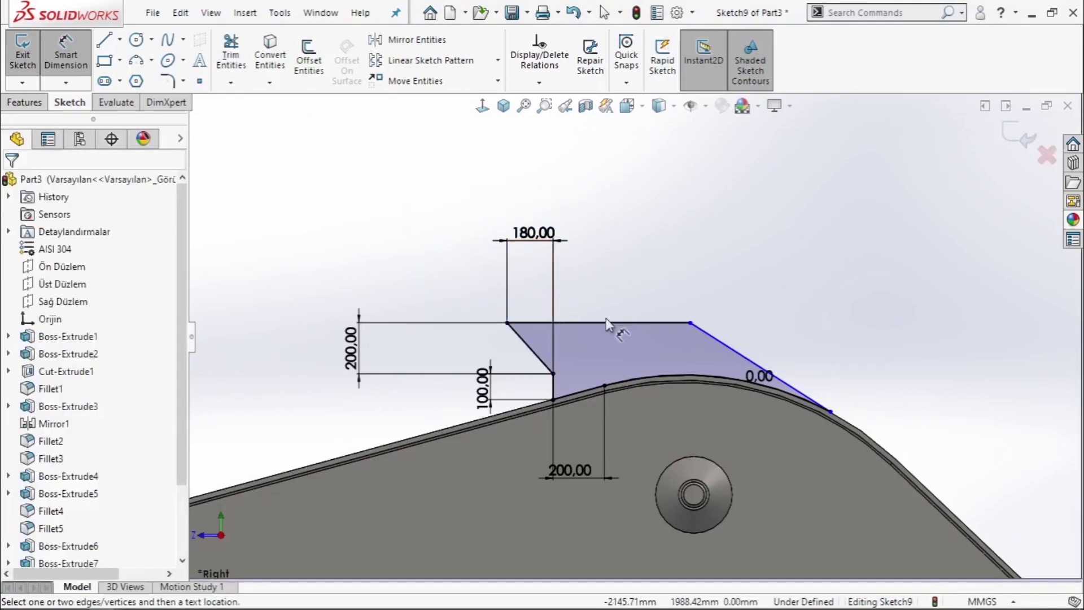
left_click(605, 321)
left_click(614, 202)
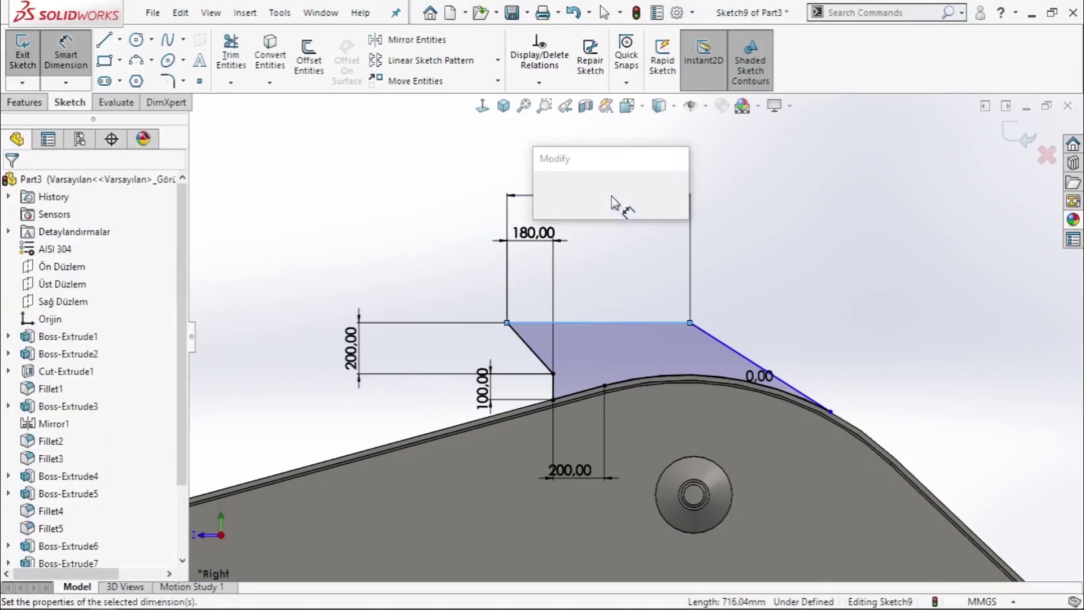
type("300")
key("Return")
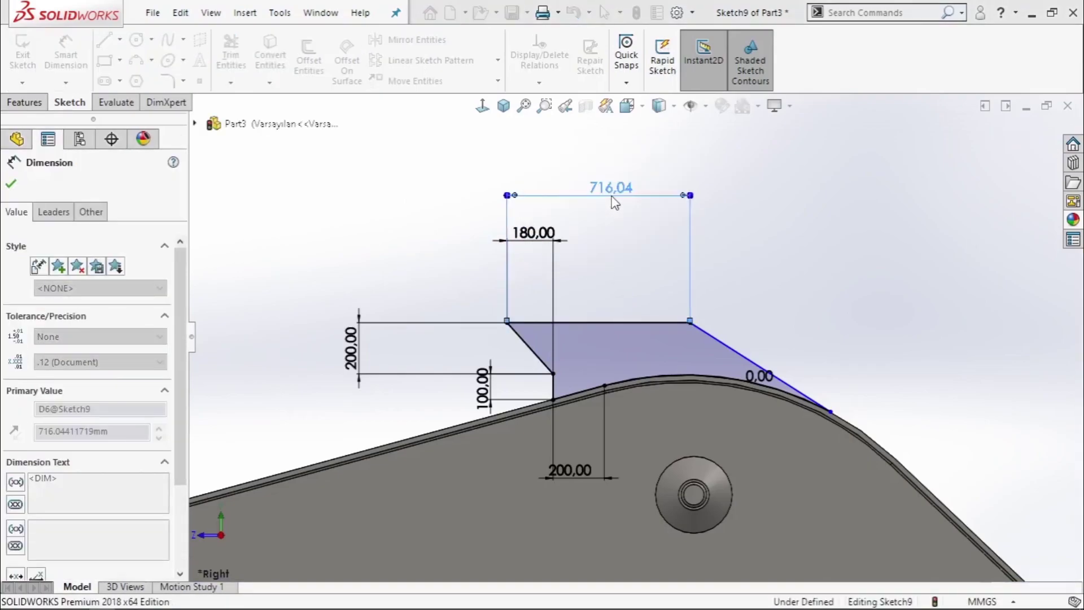
right_click(816, 276)
Move the closing line's end onto the arc and make the line tangent to it.
scroll(635, 333, "down", 2)
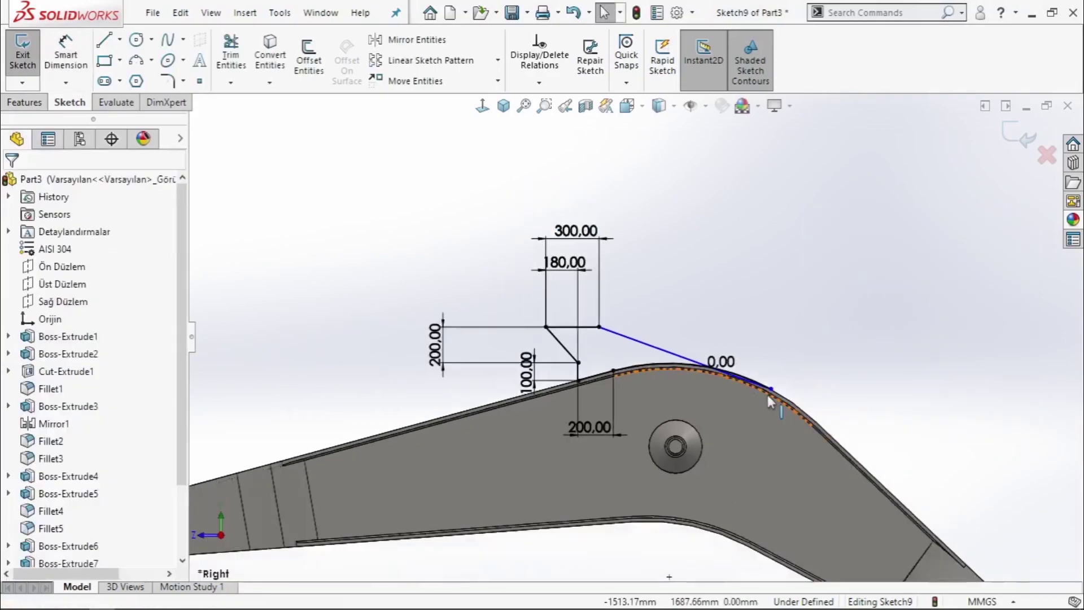
scroll(771, 400, "up", 2)
scroll(770, 401, "up", 2)
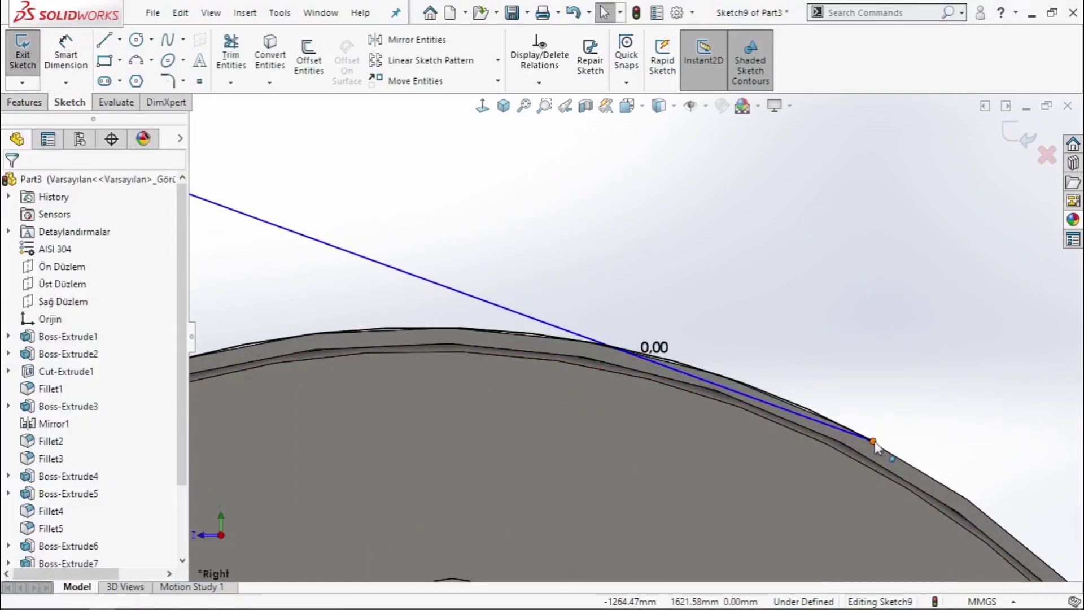
mouse_move(875, 446)
left_mouse_down()
mouse_move(836, 418)
mouse_move(707, 377)
mouse_move(640, 338)
mouse_move(709, 369)
left_mouse_up()
left_click(604, 315)
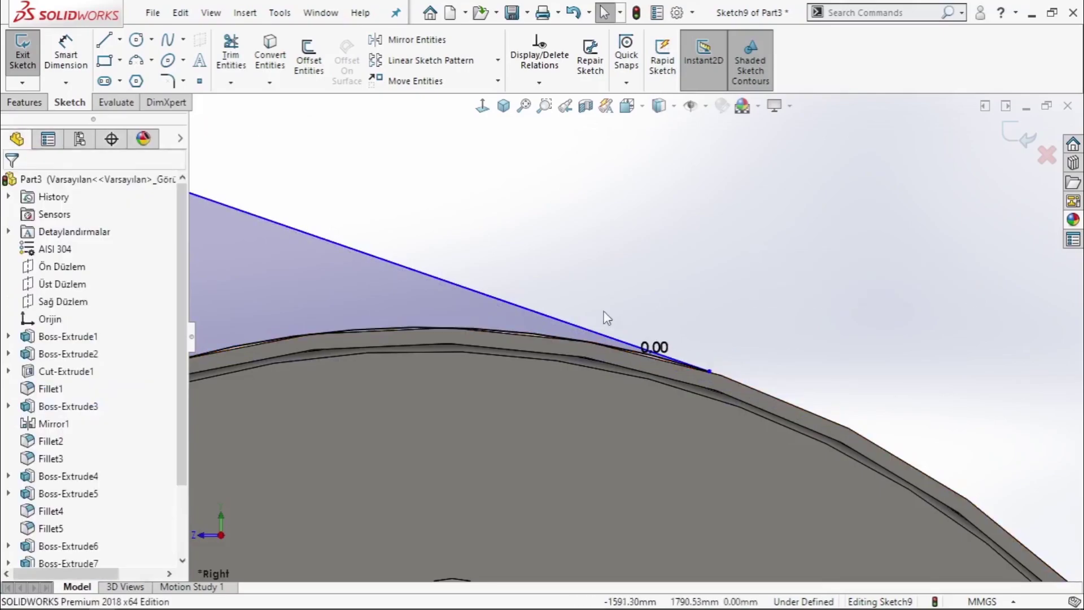
left_click(545, 314)
left_click(537, 334, "ctrl")
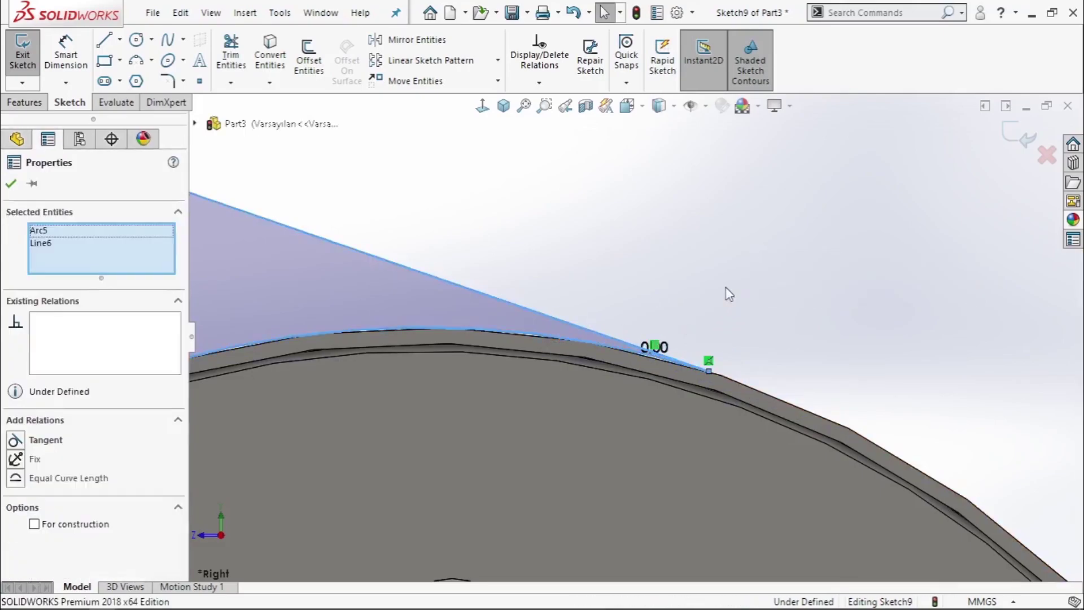
left_click(586, 273)
scroll(422, 332, "up", 3)
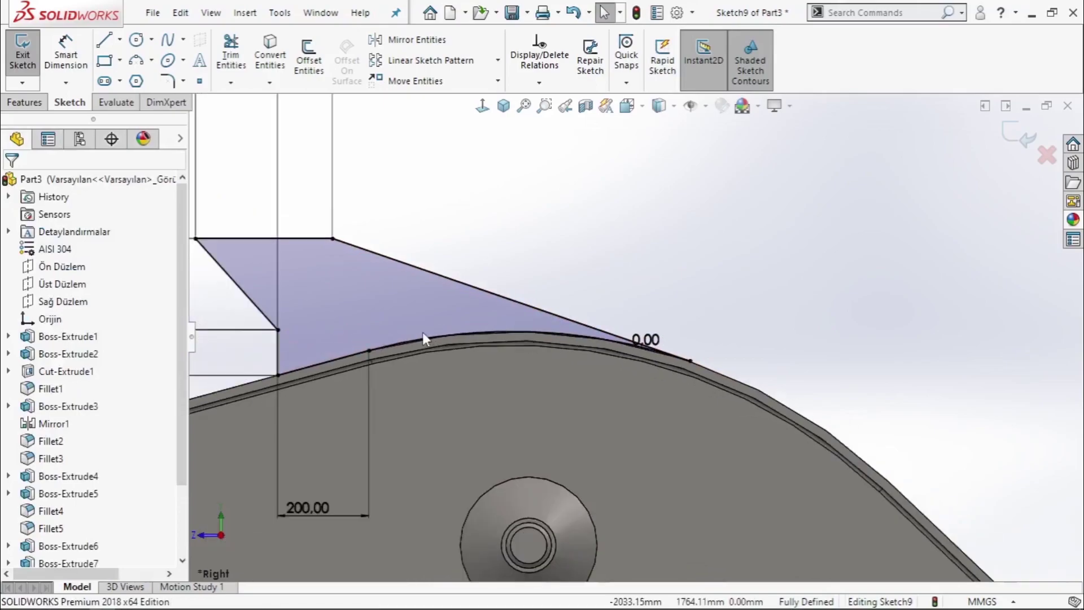
scroll(422, 332, "up", 2)
scroll(505, 291, "down", 4)
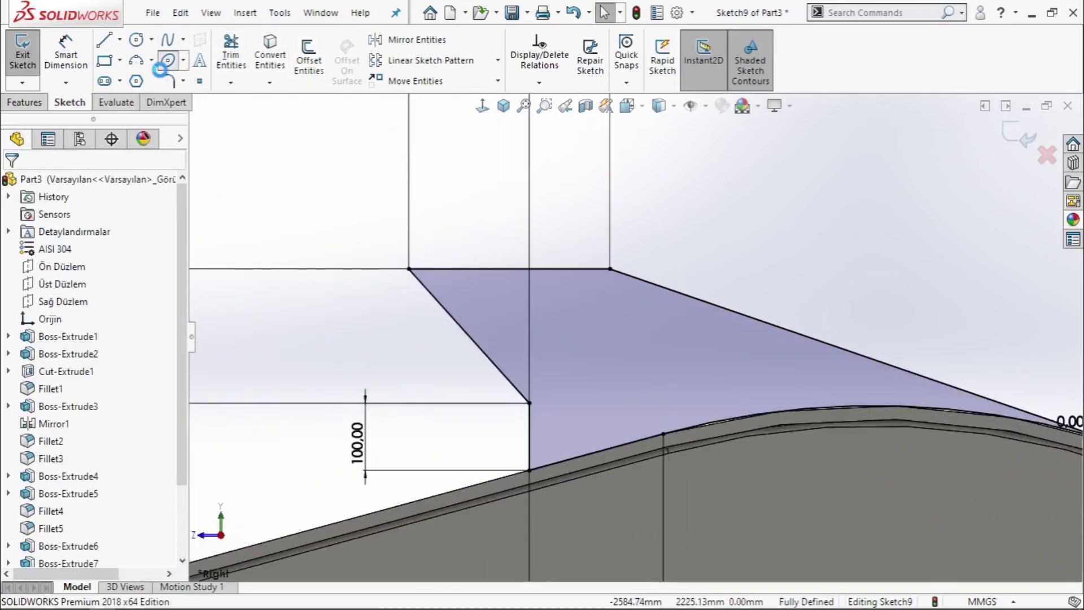
Round three corners of the lug outline with 100 mm sketch fillets.
left_click(167, 80)
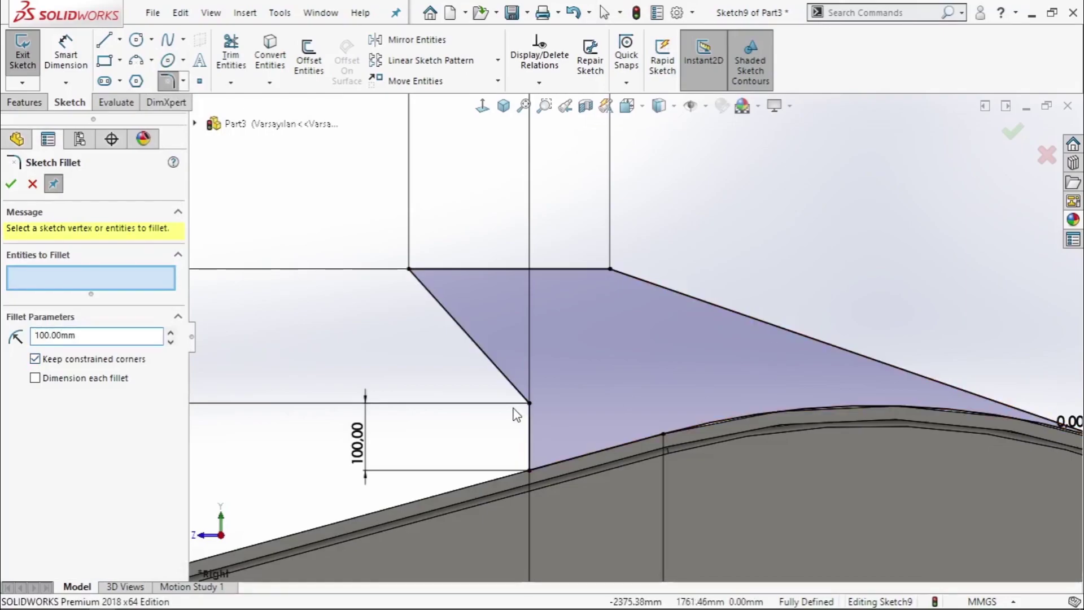
left_click(529, 403)
left_click(410, 270)
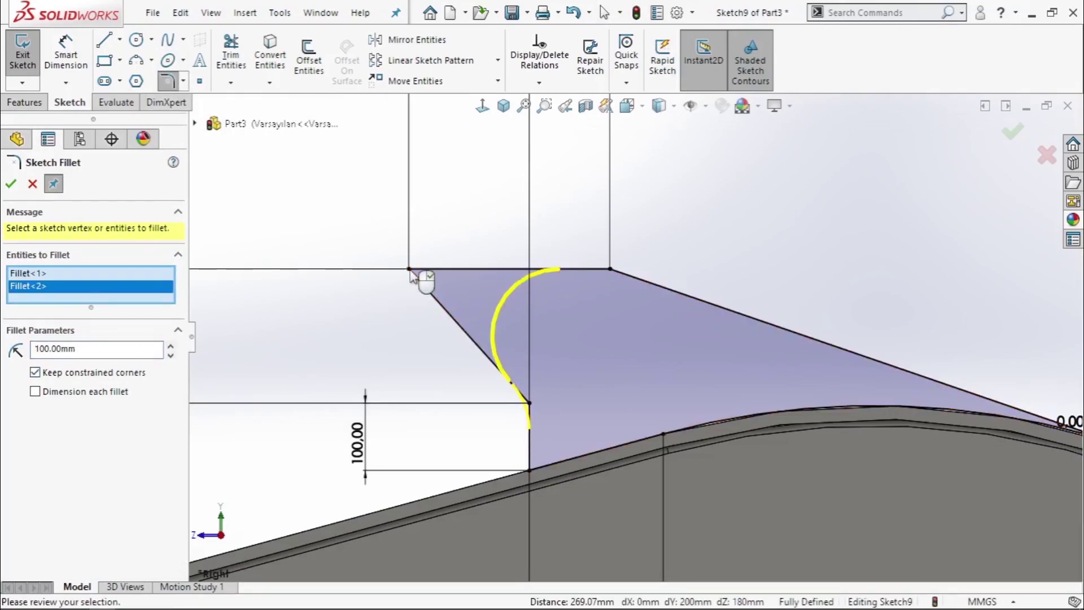
left_click(609, 269)
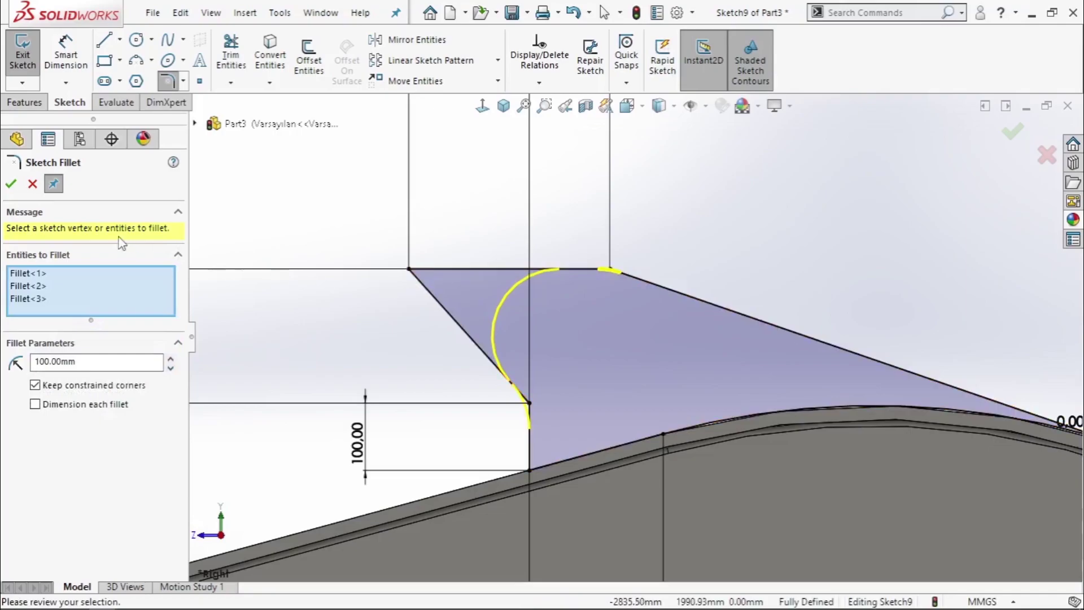
left_click(10, 184)
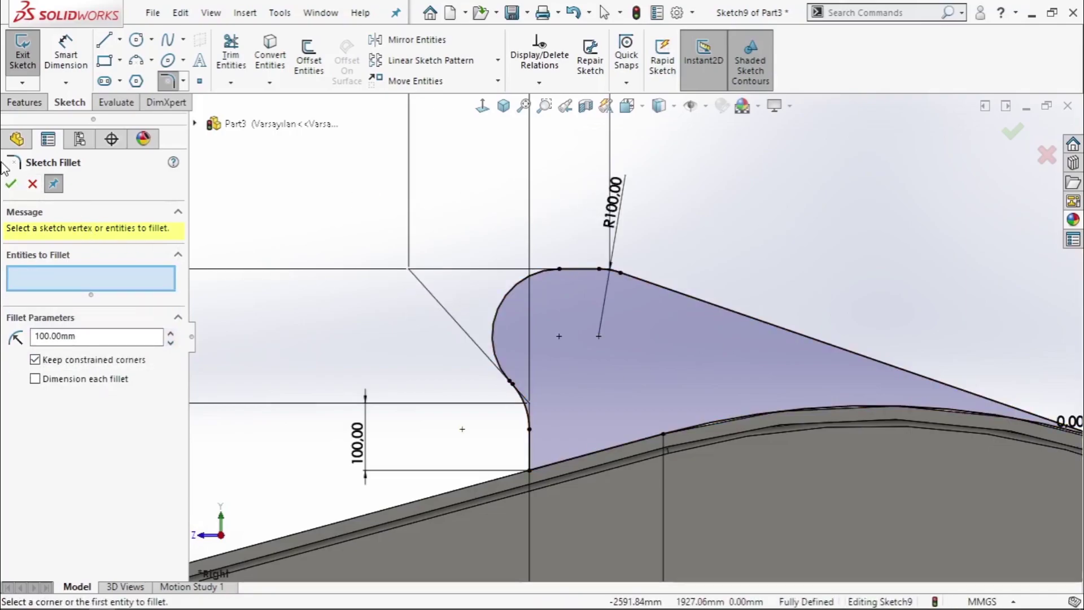
left_click(10, 183)
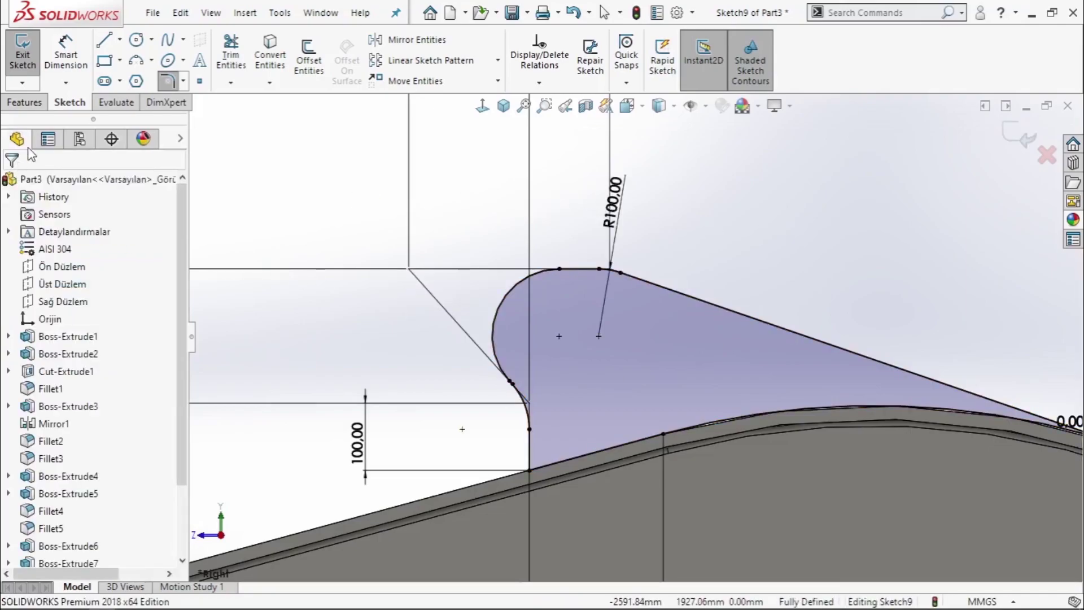
Draw a circle at the arc centre and dimension it to Ø100 mm.
left_click(559, 336)
left_click(582, 359)
right_click(711, 224)
right_click_drag(737, 264, 709, 237)
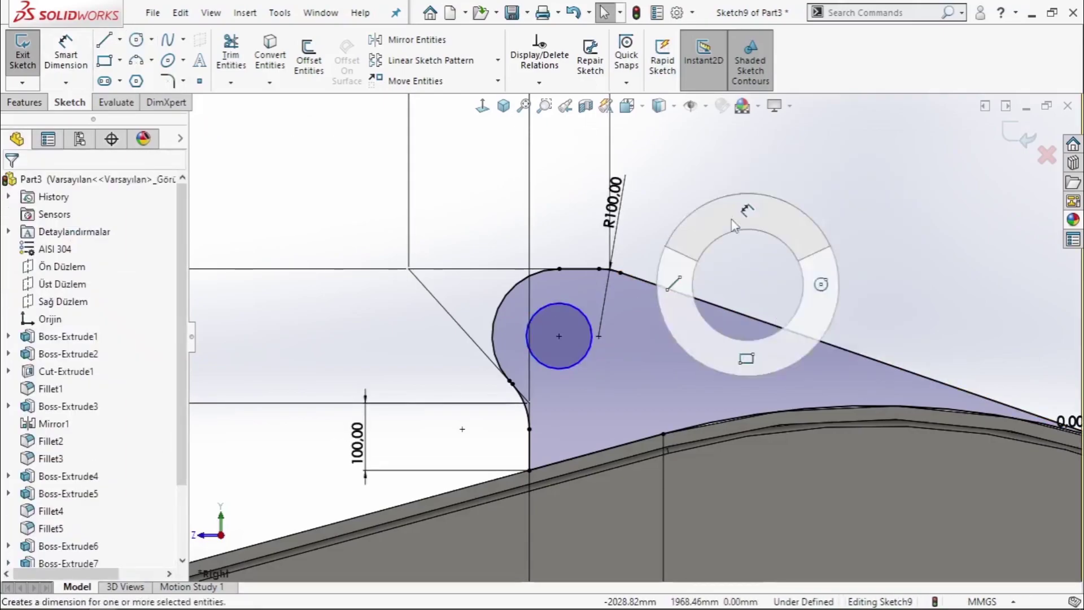
left_click(581, 316)
left_click(633, 333)
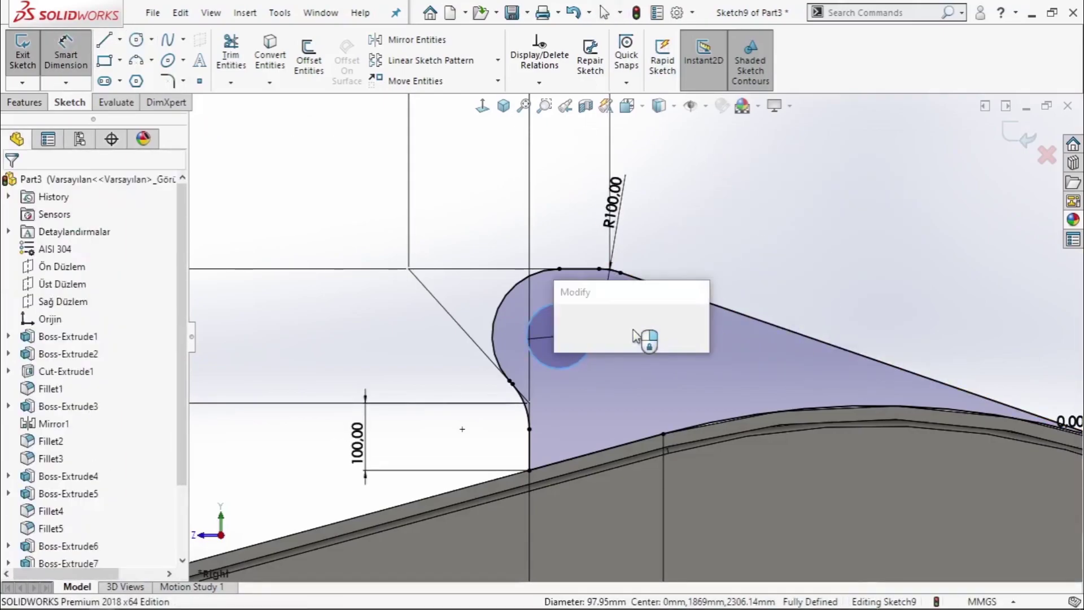
type("100")
key("Return")
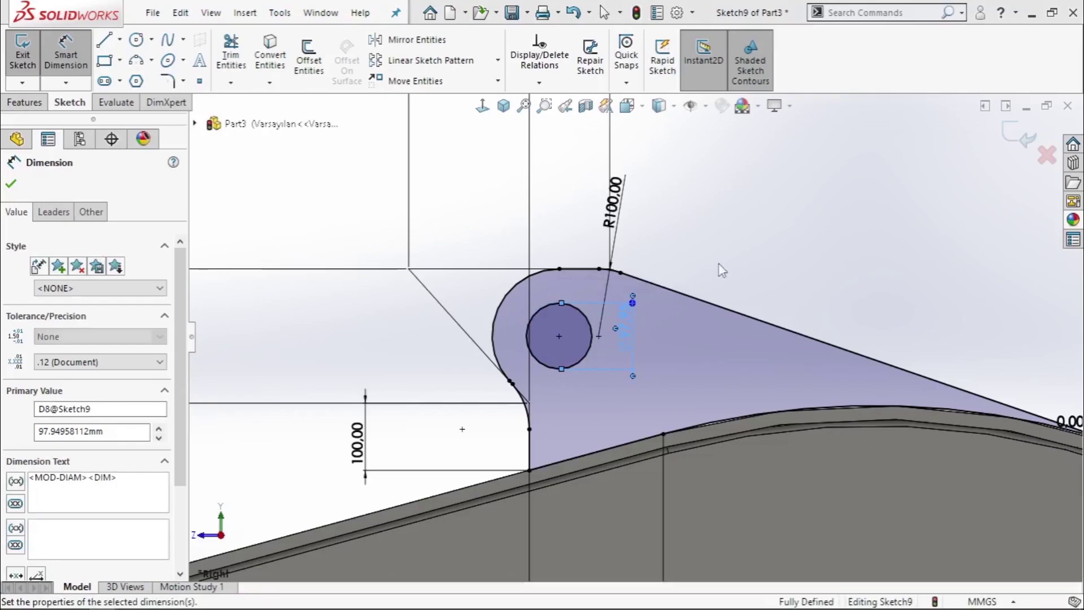
right_click(787, 208)
left_click(829, 257)
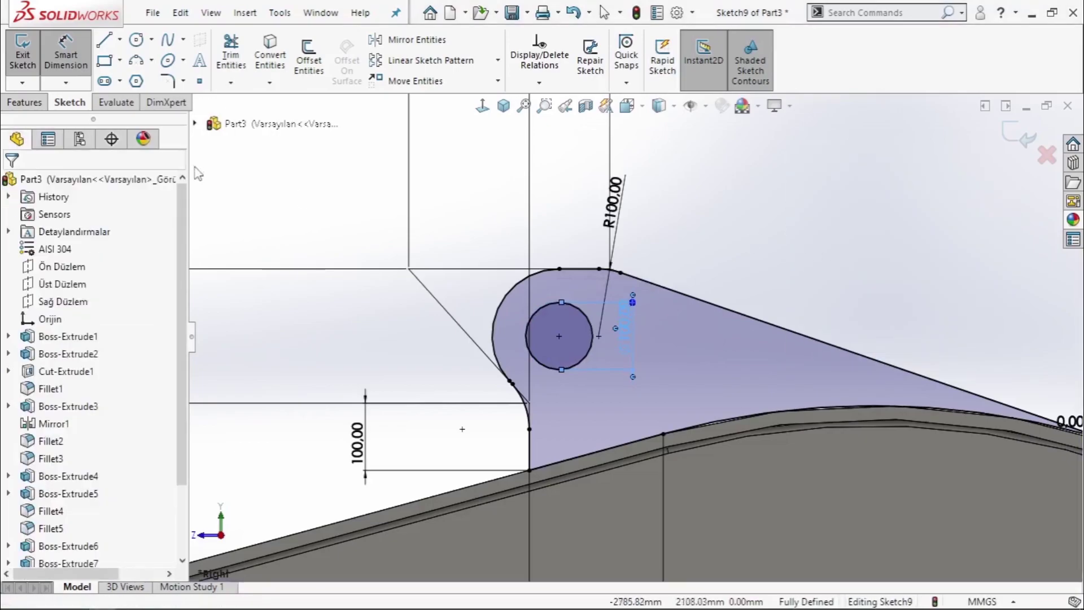
left_click(24, 102)
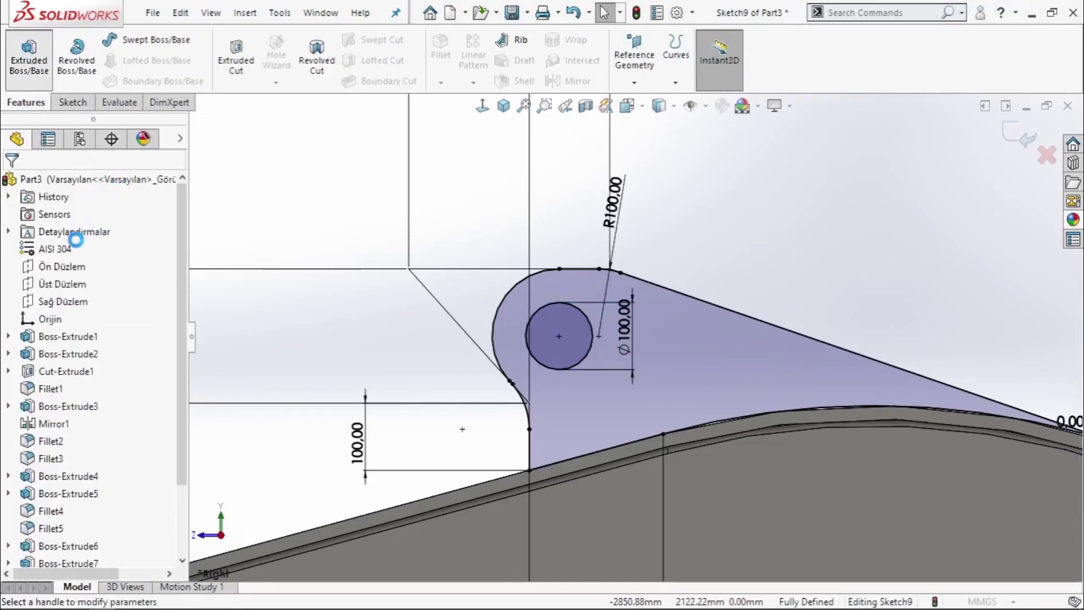
Extrude the lug sketch 50 mm blind, starting from a 100 mm offset.
left_click(91, 279)
left_click(94, 232)
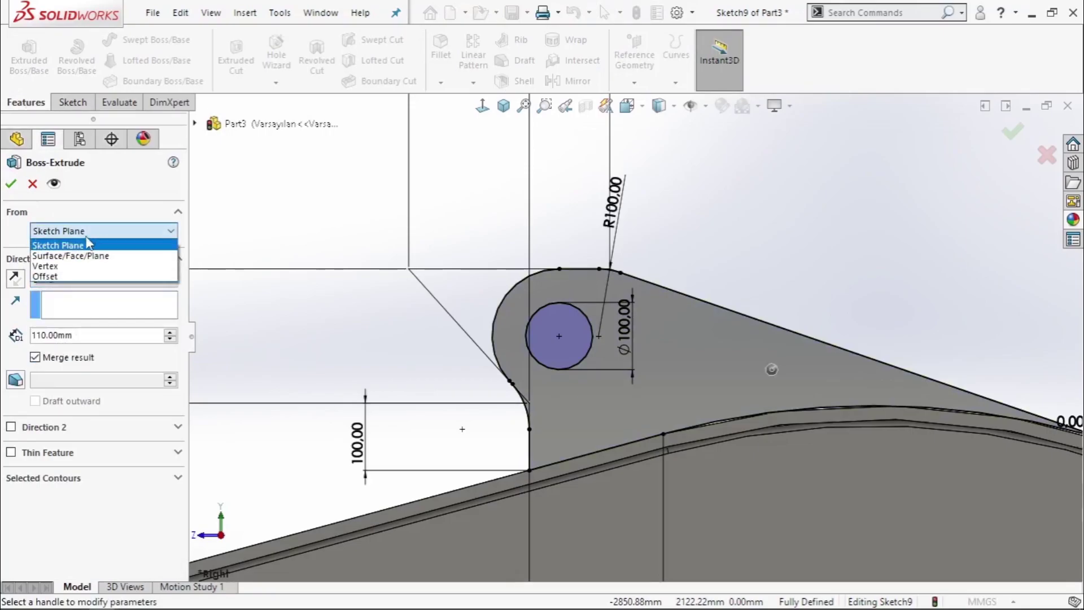
left_click(84, 273)
type("1")
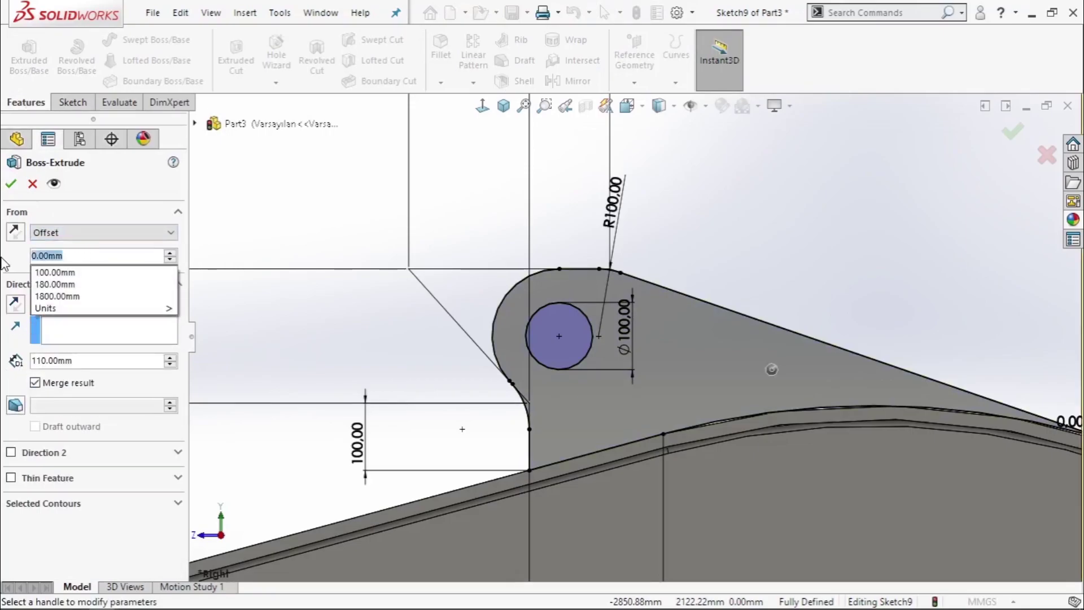
type("00")
key("Return")
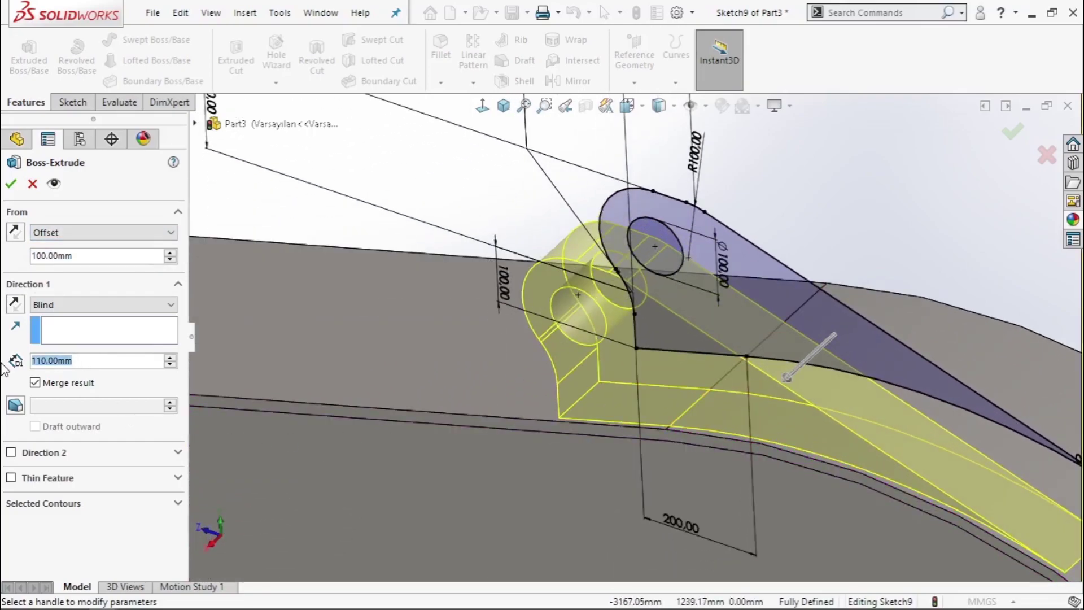
type("50")
key("Return")
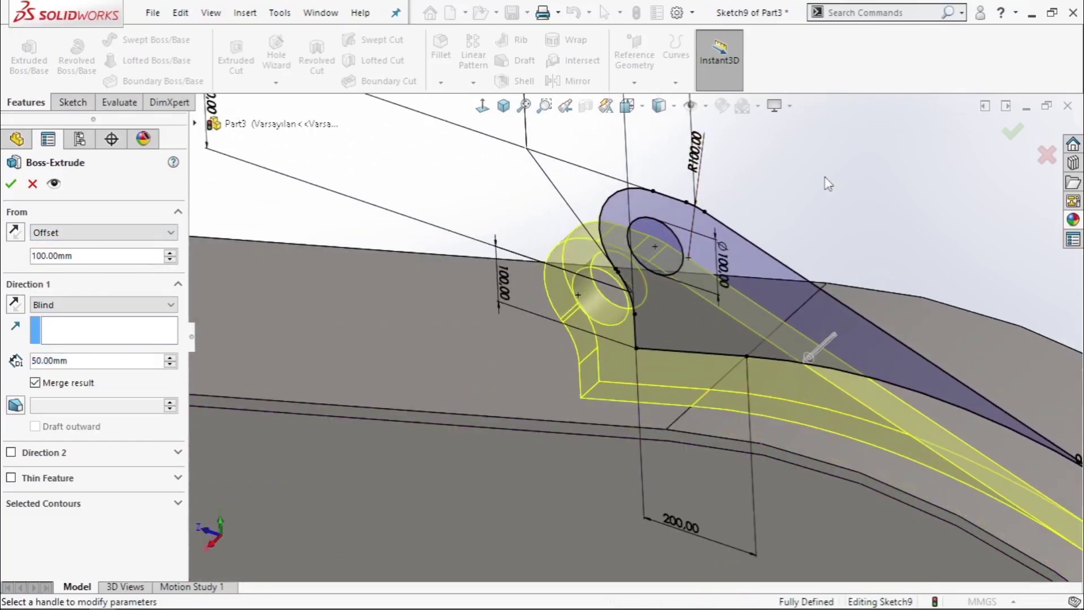
left_click(1007, 136)
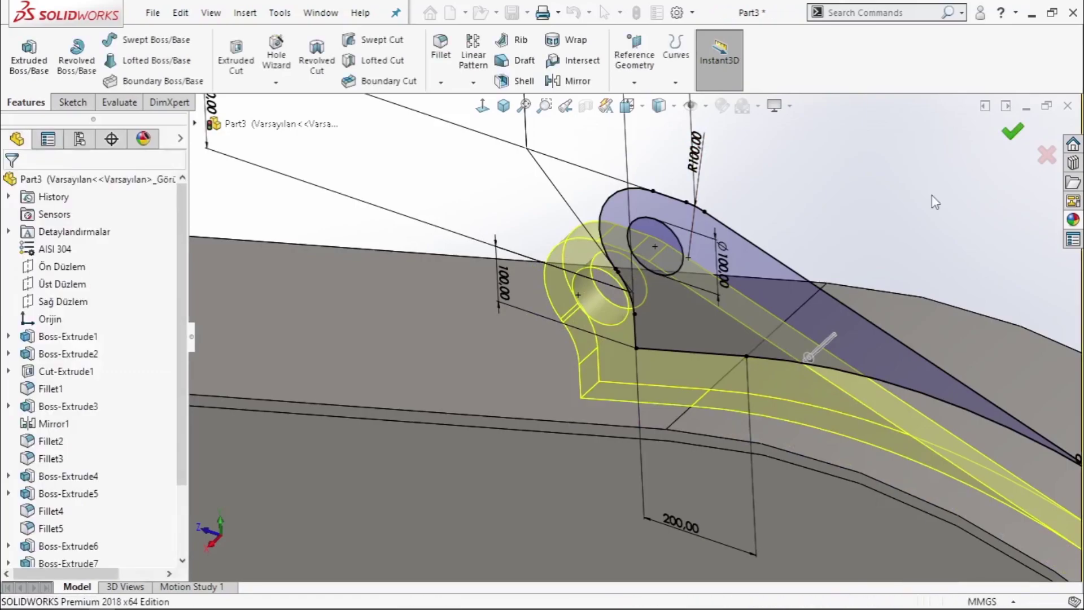
Mirror Boss-Extrude8 across Sağ Düzlem to create the matching lug.
scroll(851, 317, "down", 3)
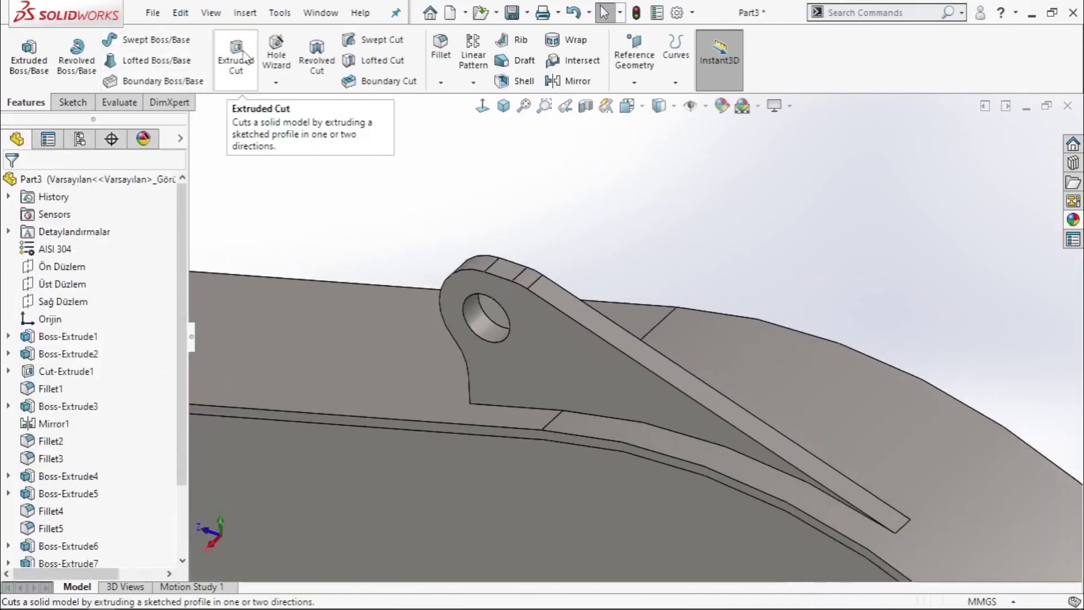
left_click(473, 82)
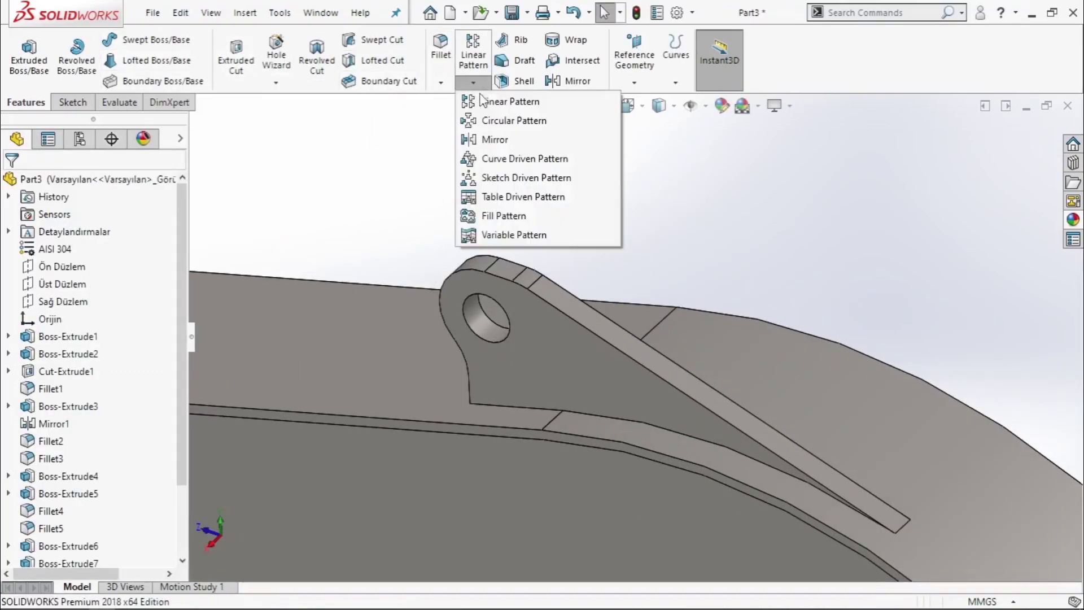
left_click(491, 139)
left_click(194, 123)
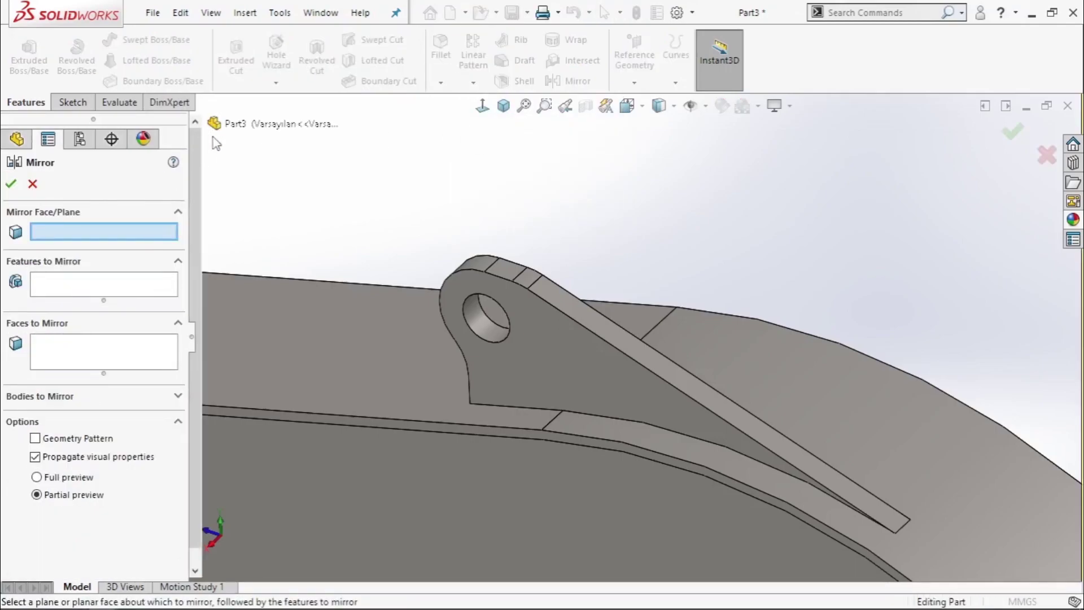
left_click(265, 246)
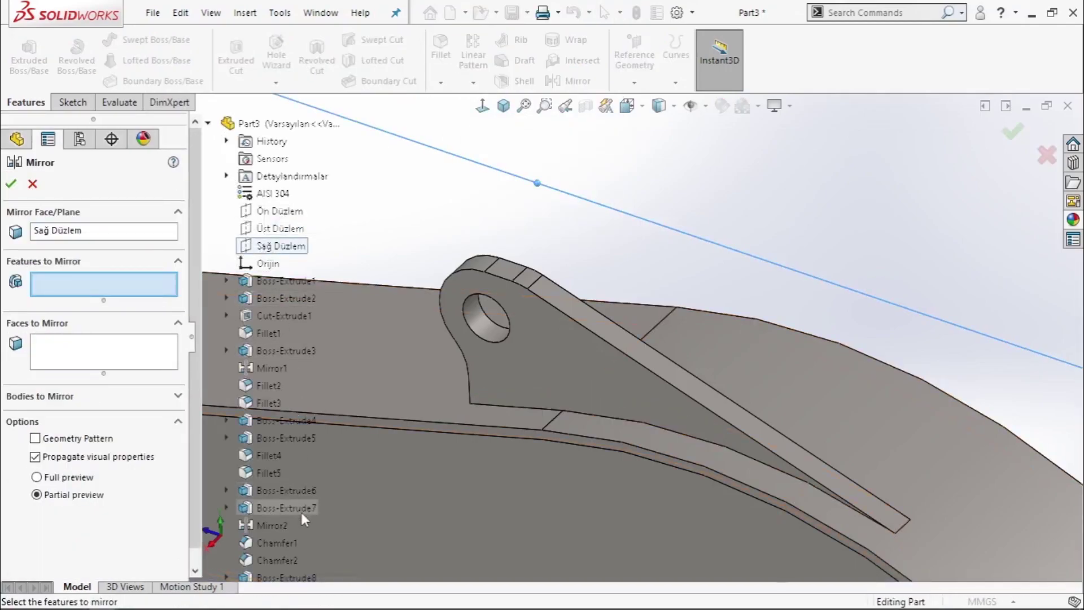
scroll(299, 536, "down", 1)
left_click(297, 559)
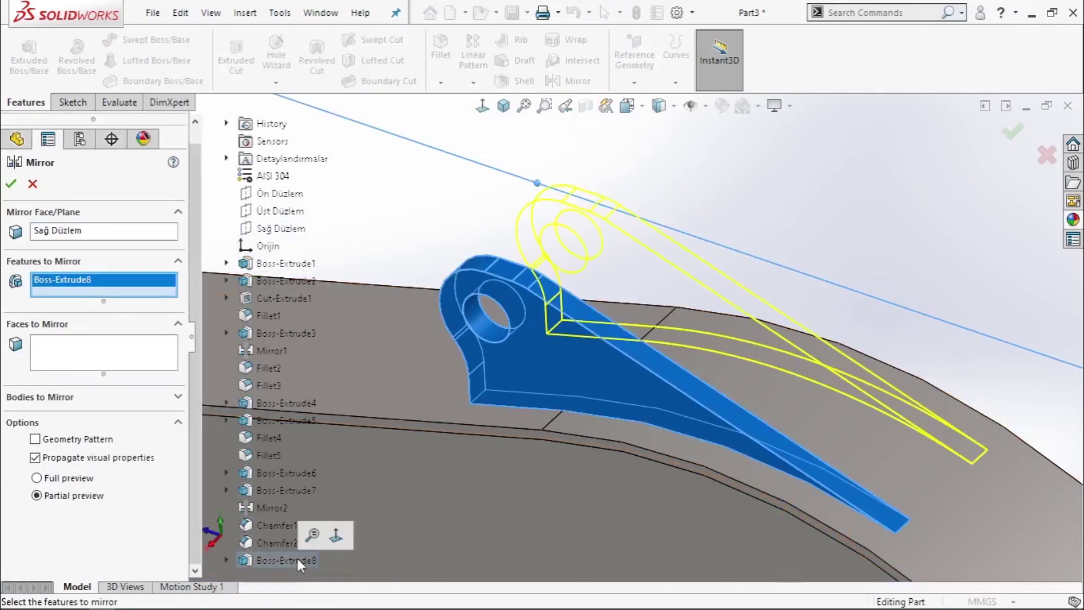
left_click(12, 185)
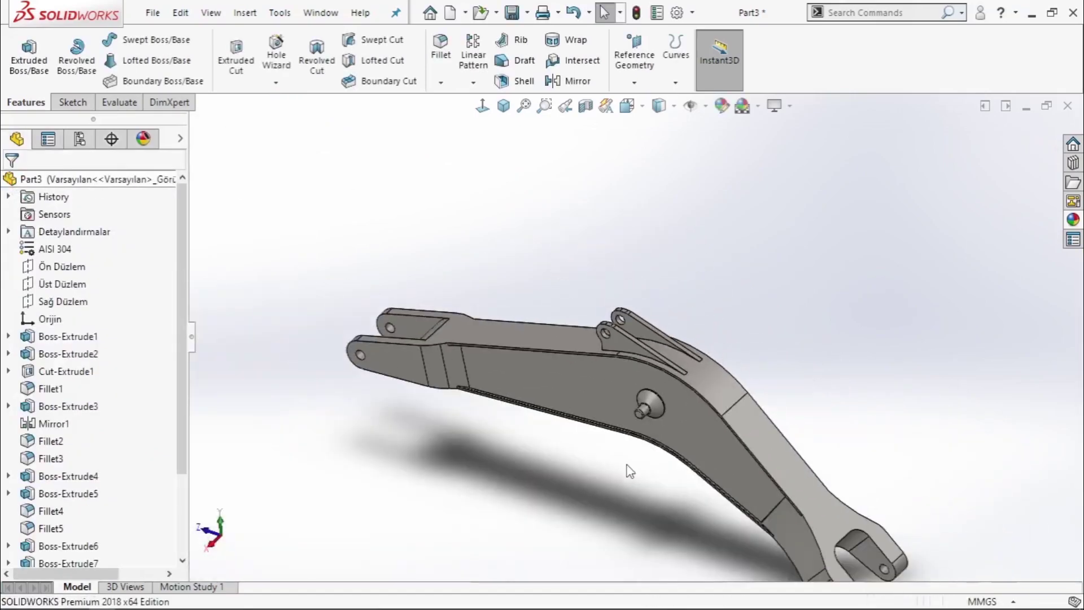
Set a 10 mm fillet radius and select the flange edge plus right and left lug edges.
mouse_move(662, 348)
middle_mouse_down()
mouse_move(687, 312)
mouse_move(619, 327)
mouse_move(683, 389)
middle_mouse_up()
scroll(622, 343, "down", 3)
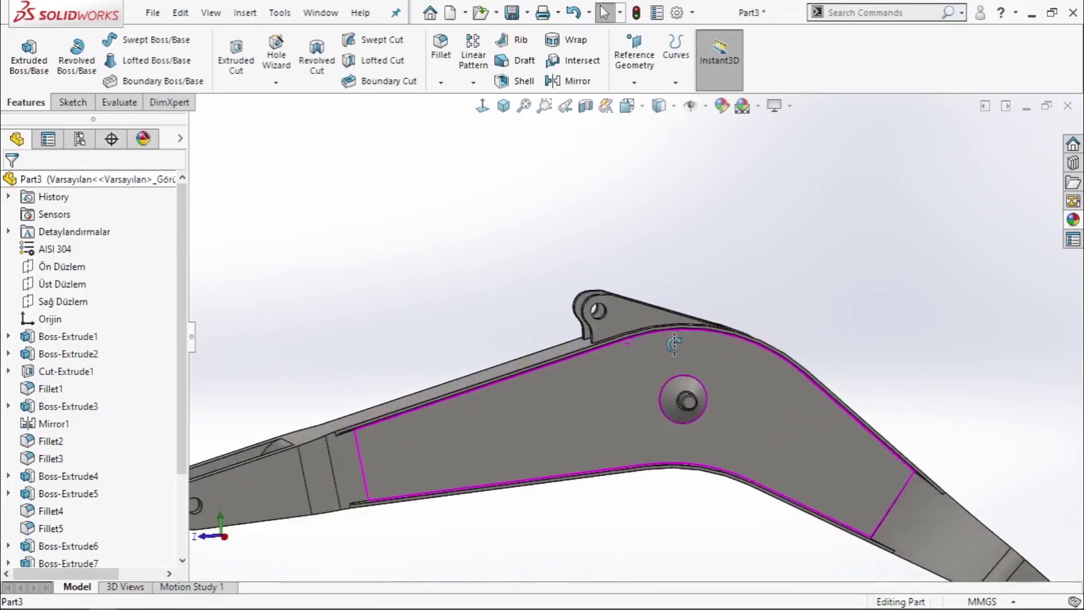
scroll(691, 381, "up", 2)
middle_click_drag(671, 529, 654, 418, "ctrl")
scroll(717, 271, "down", 2)
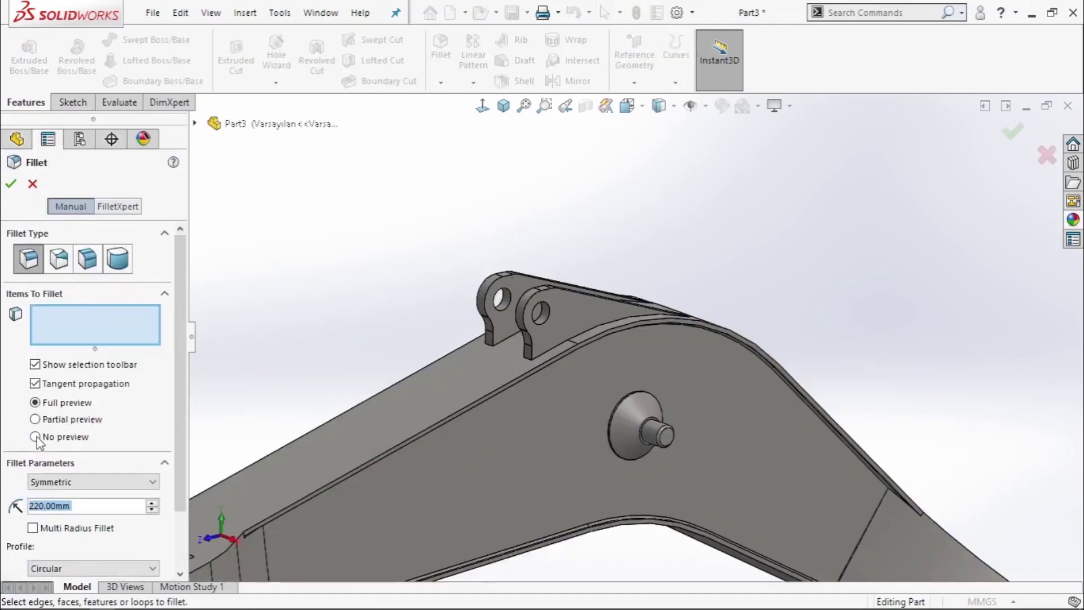
type("10")
key("Return")
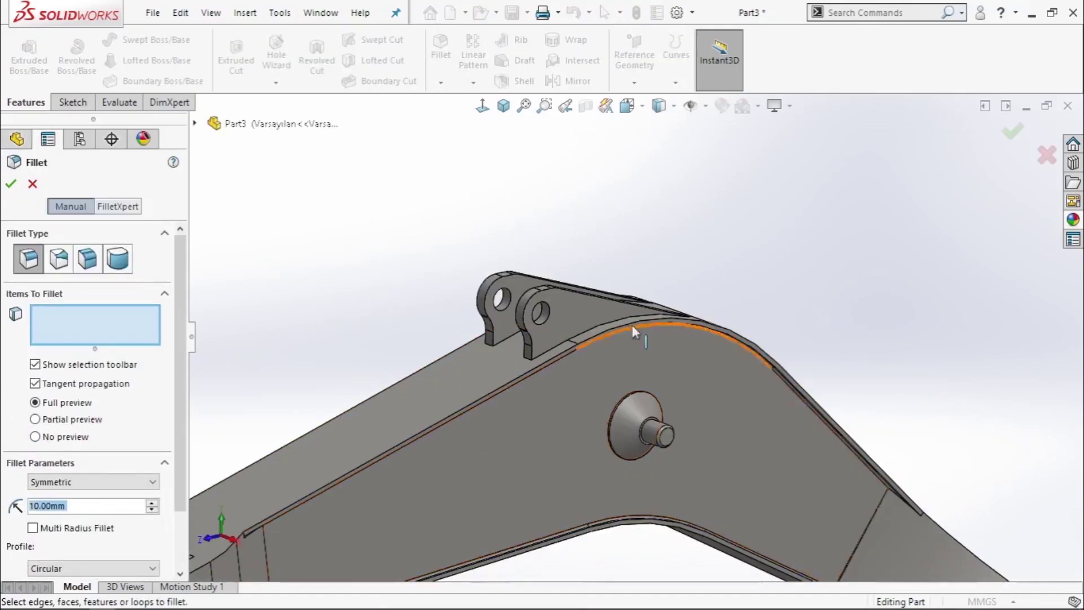
scroll(474, 371, "down", 4)
left_click(458, 389)
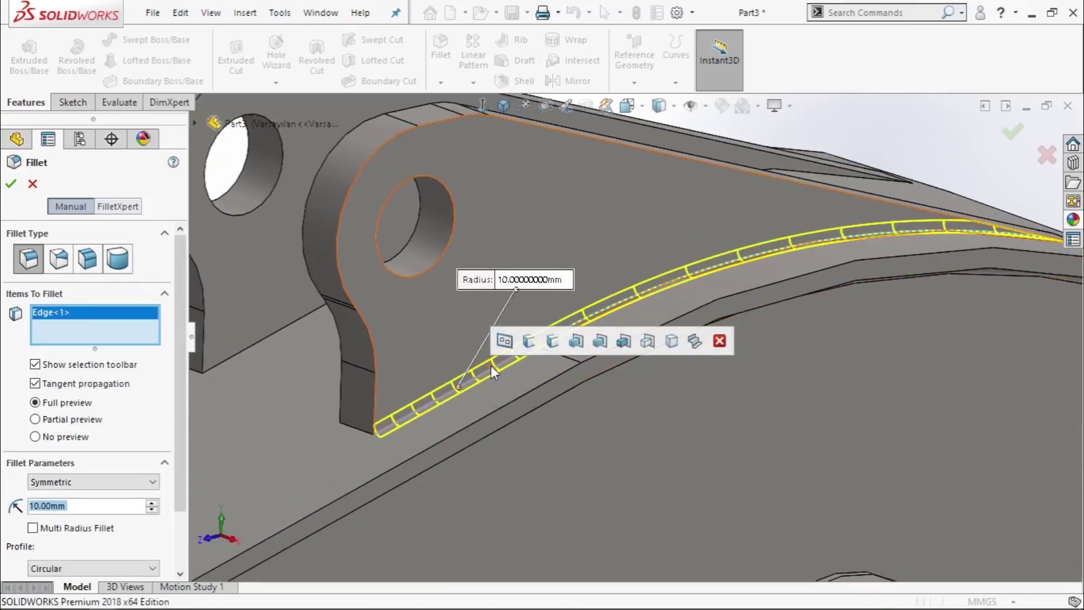
scroll(440, 325, "up", 2)
middle_click_drag(440, 325, 428, 399)
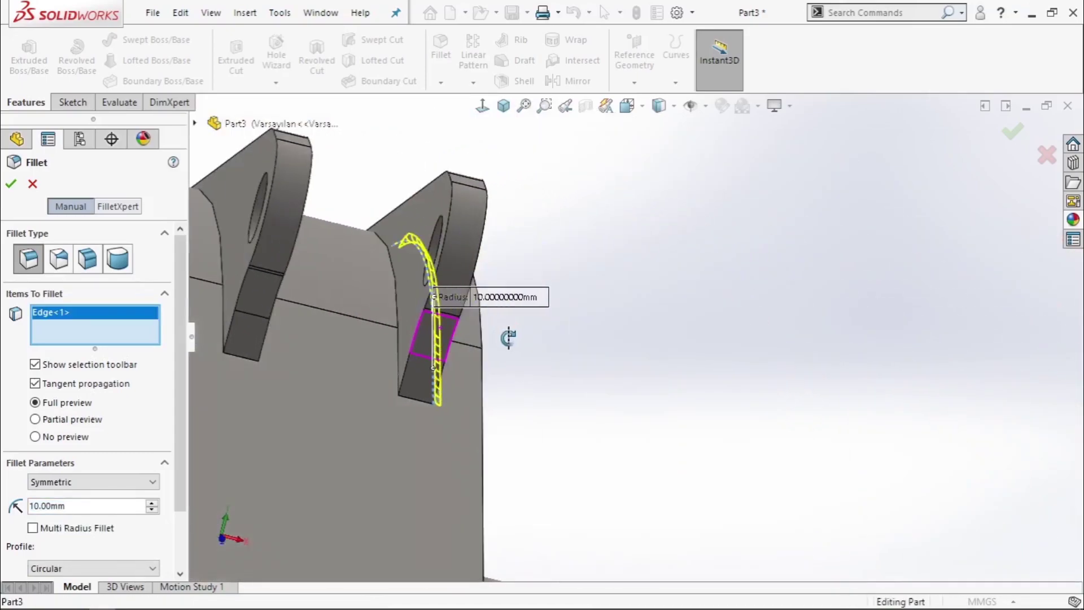
left_click(416, 396)
left_click(399, 373)
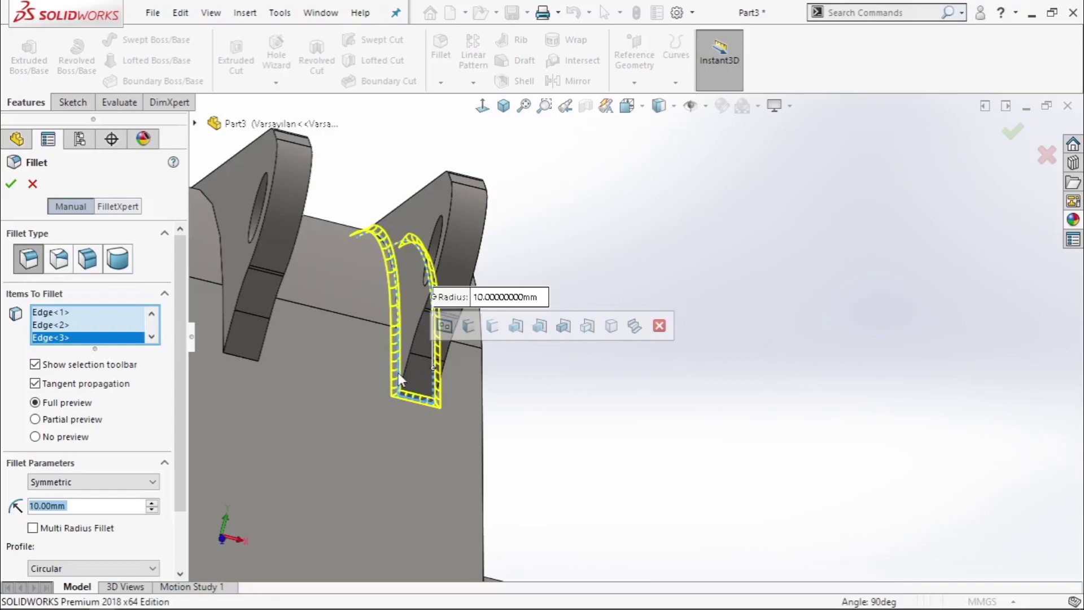
left_click(246, 357)
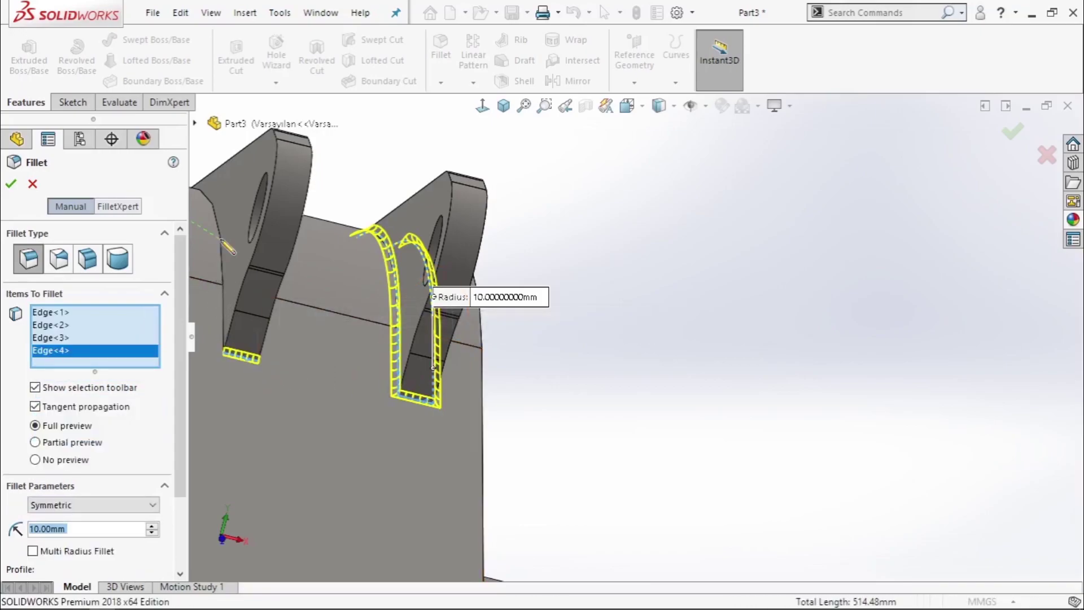
Add the remaining lug edges and apply the 10 mm fillet.
left_click(220, 248)
middle_click_drag(220, 248, 266, 320)
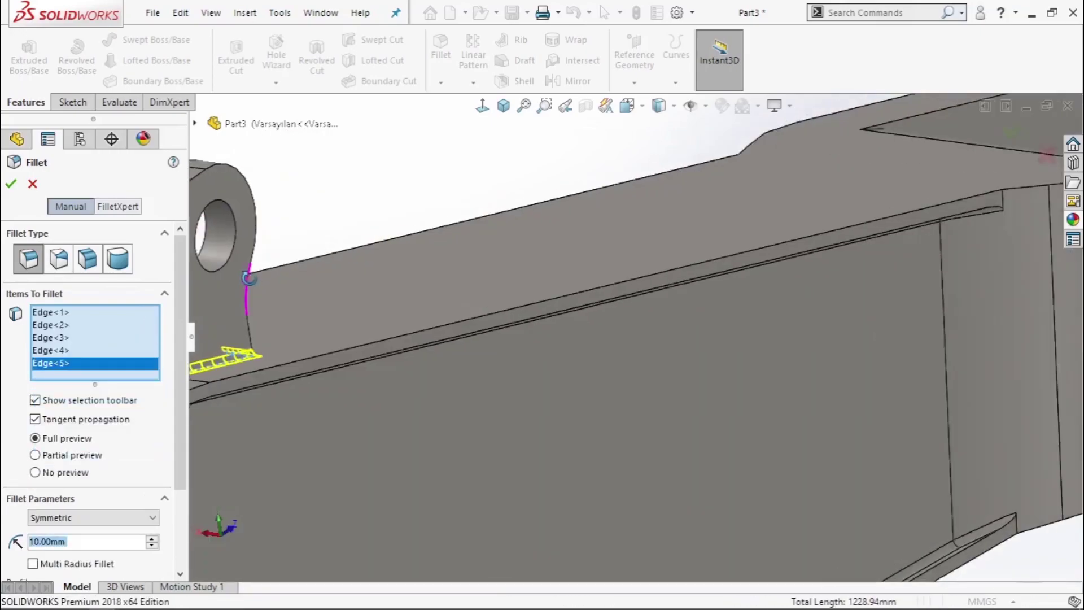
scroll(314, 374, "up", 5)
middle_click_drag(314, 374, 394, 386)
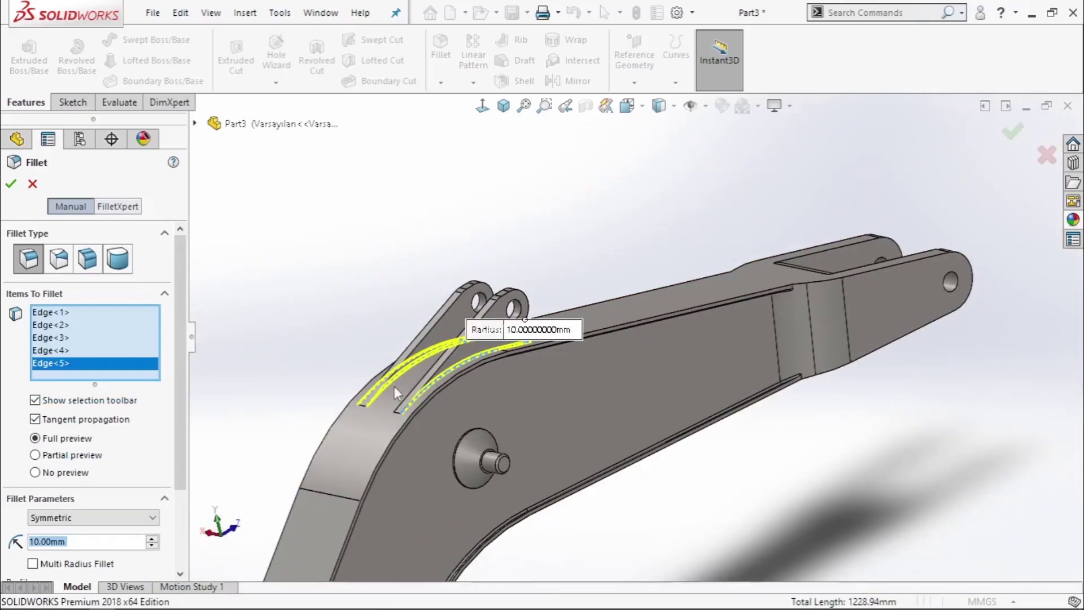
scroll(394, 386, "down", 4)
middle_click_drag(533, 386, 587, 513)
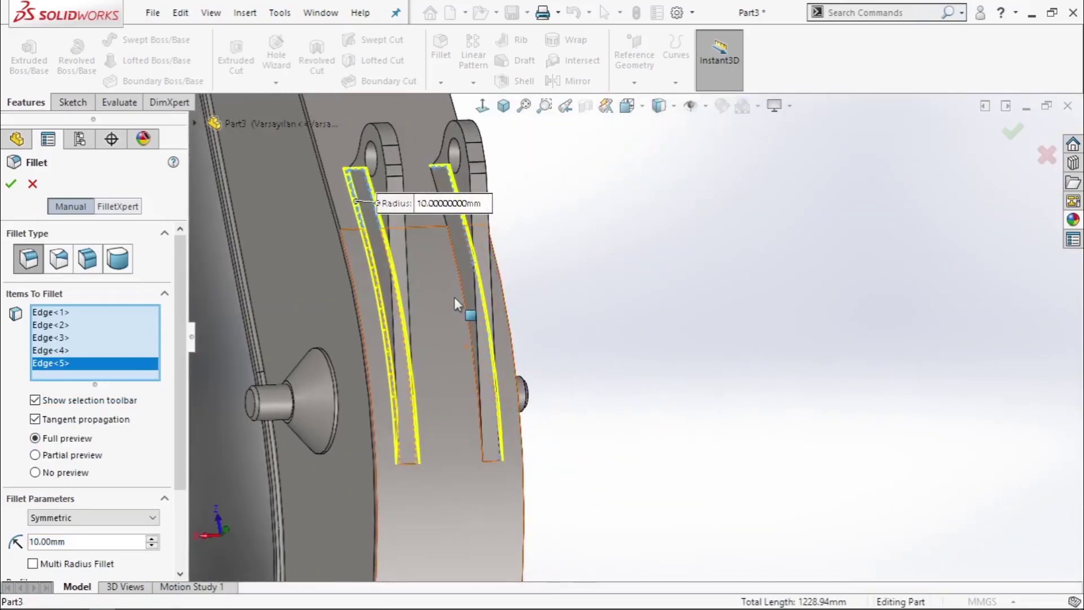
left_click(459, 277)
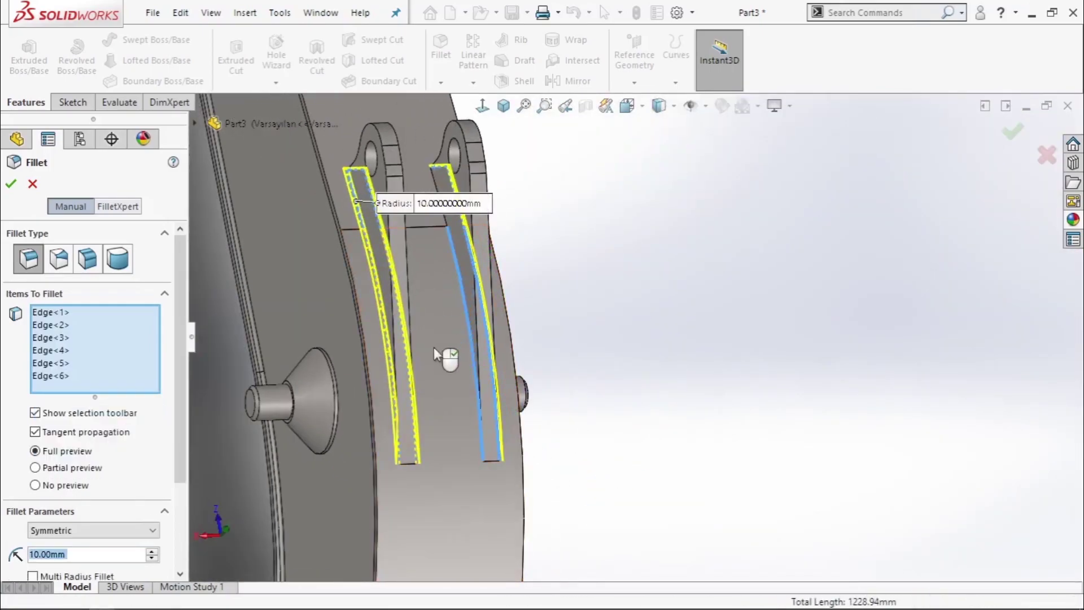
left_click(406, 464)
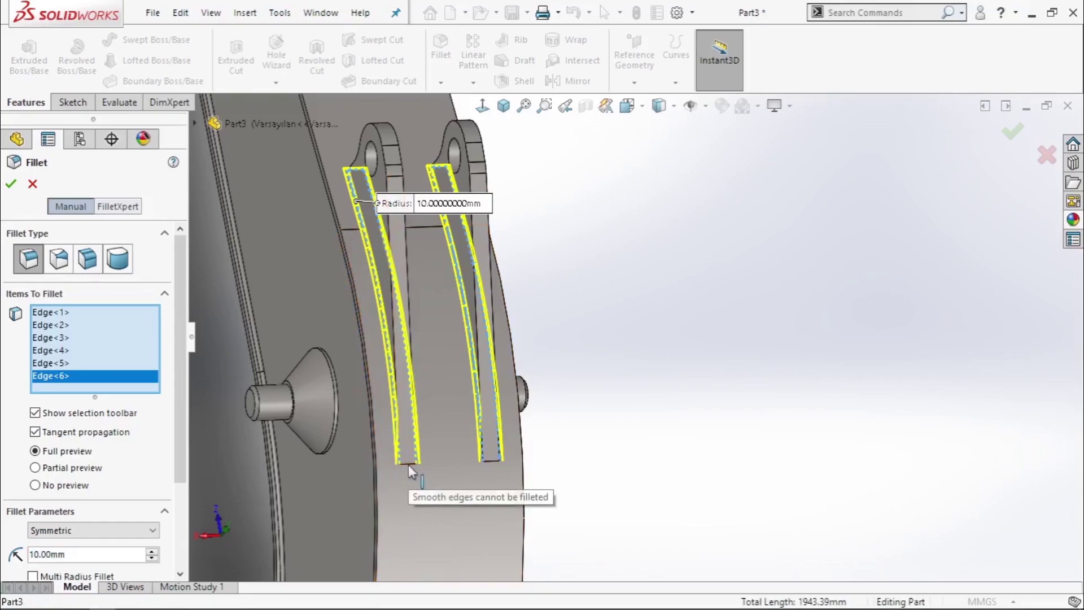
left_click(1011, 136)
mouse_move(763, 303)
middle_mouse_down()
mouse_move(574, 307)
mouse_move(622, 194)
mouse_move(739, 313)
mouse_move(585, 411)
mouse_move(516, 286)
mouse_move(639, 451)
middle_mouse_up()
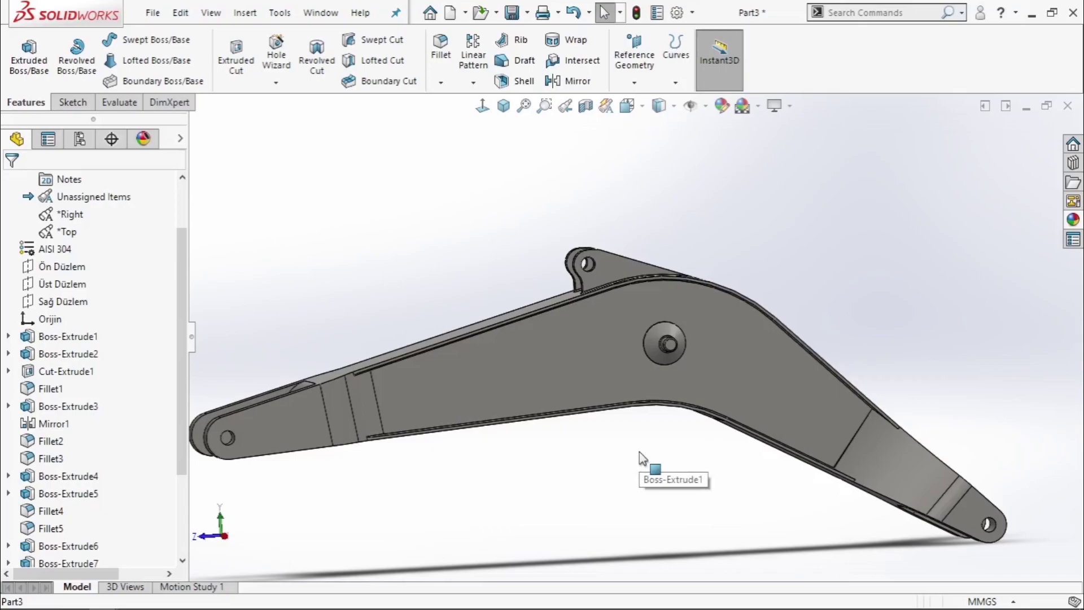
Apply the black car paint and recolour it yellow (red 255, green 205).
left_click(722, 106)
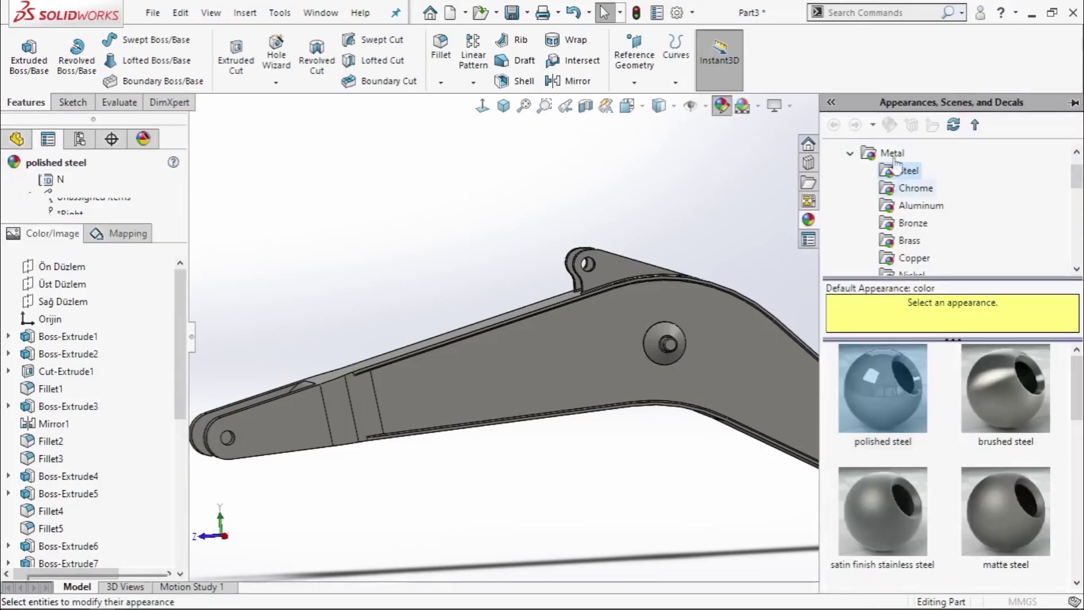
double_click(885, 176)
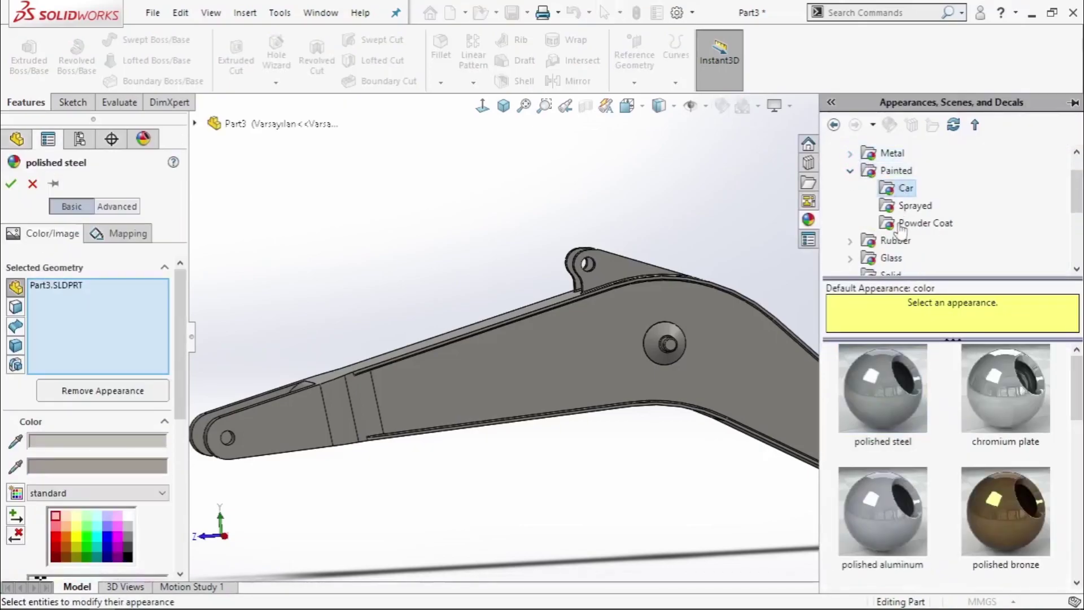
left_click(897, 406)
double_click(68, 442)
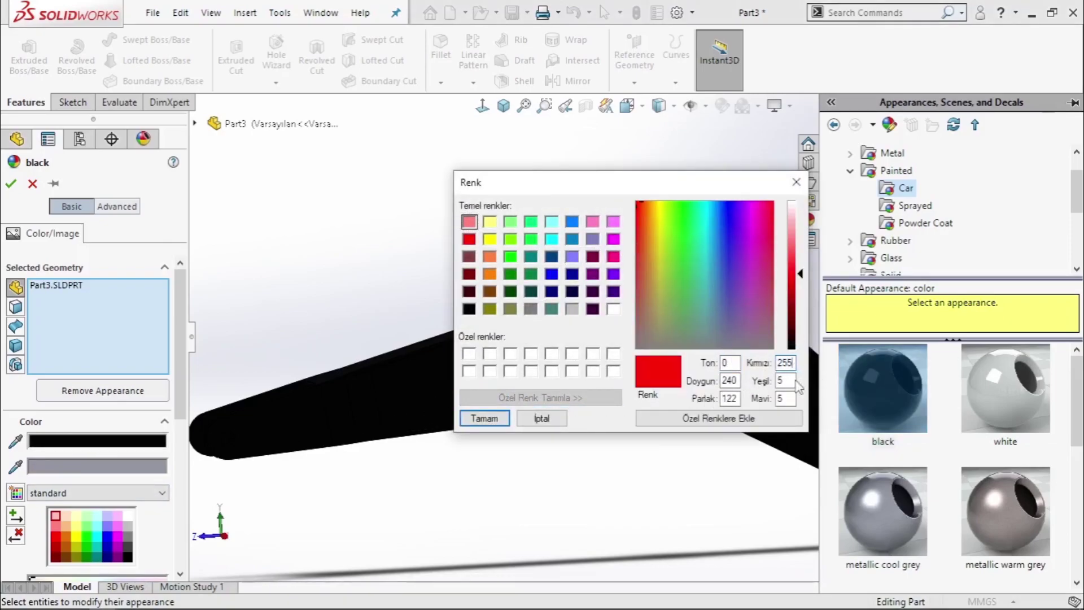
type("5")
key("Tab")
type("17")
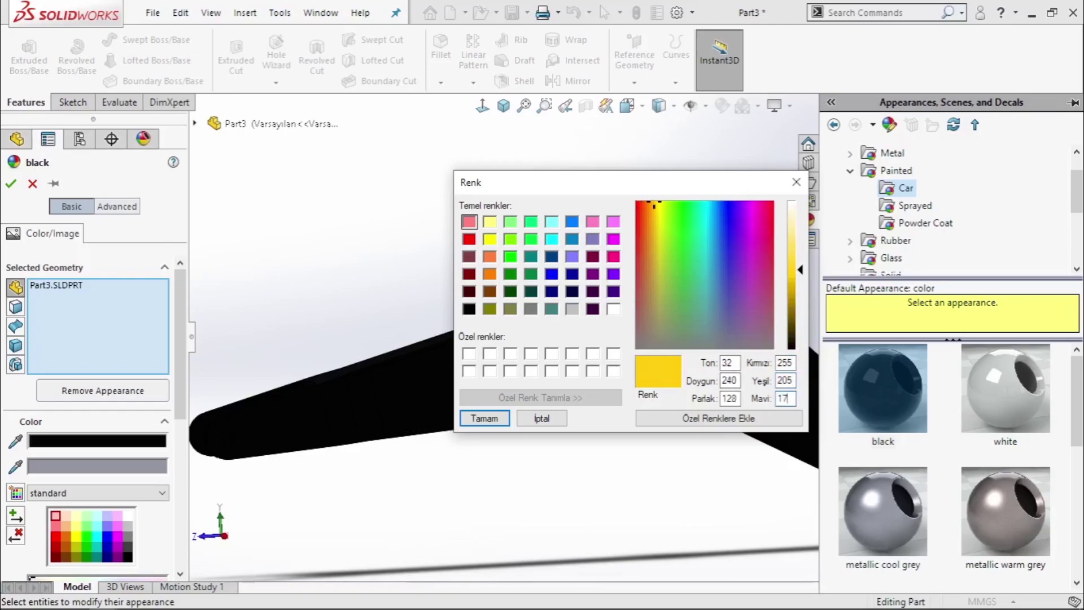
key("Return")
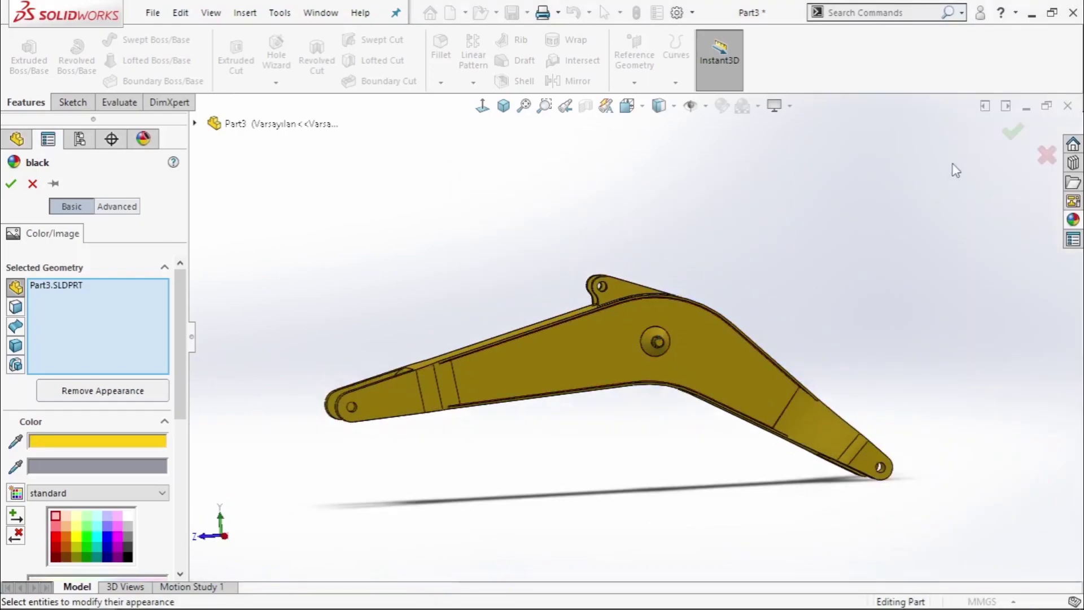
Accept the yellow appearance and start a new sketch on the arm's large side face.
left_click(1014, 135)
scroll(621, 379, "down", 4)
left_click(489, 326)
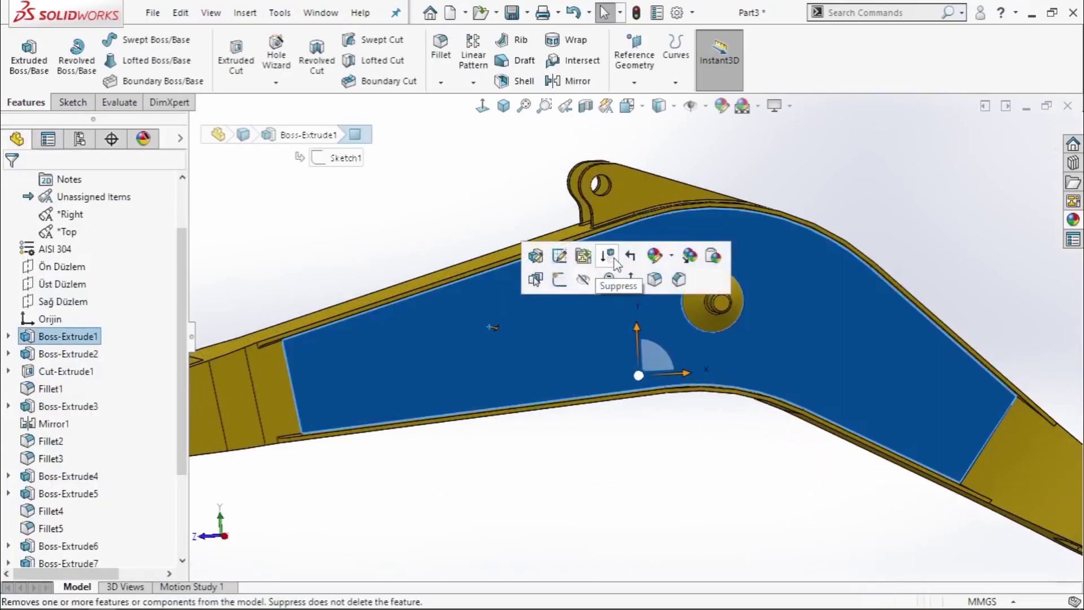
left_click(557, 280)
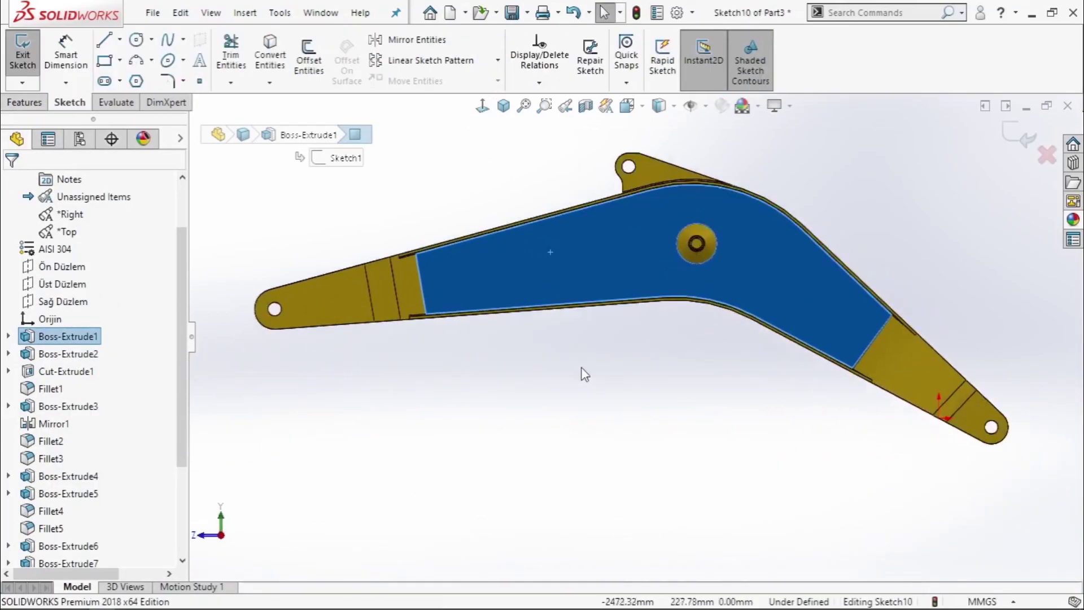
Draw construction centerlines down across the panel area and toward the arm's far end.
left_click(120, 39)
left_click(132, 77)
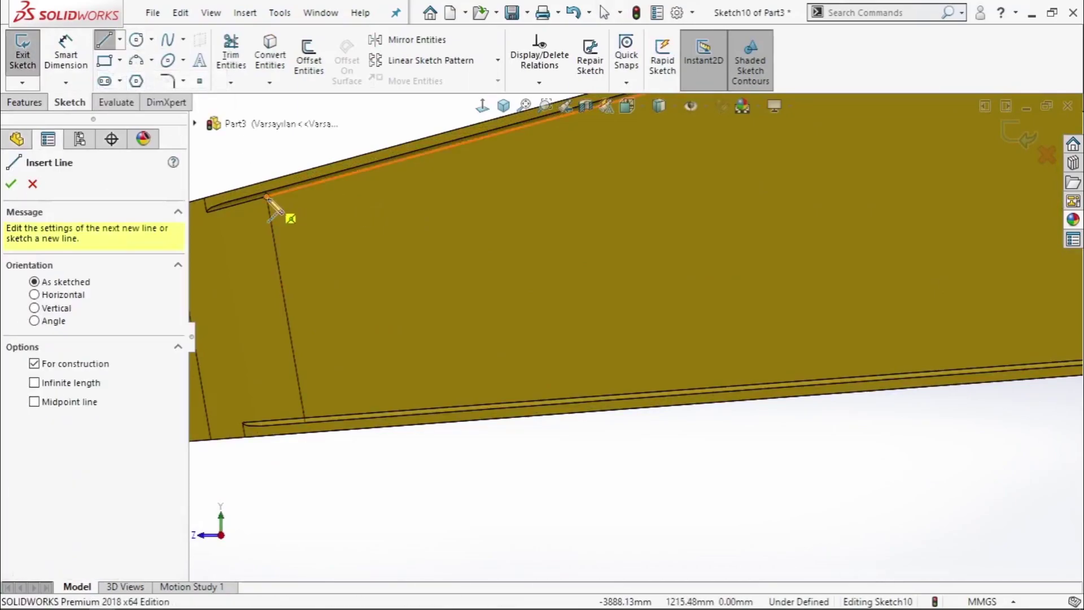
left_click(267, 196)
left_click(305, 418)
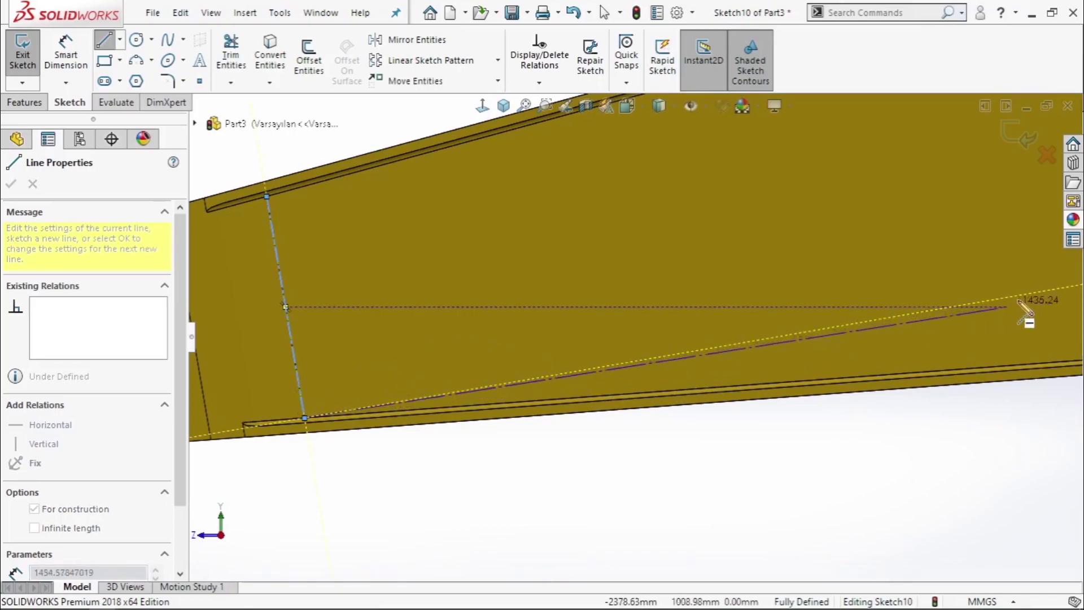
left_click(1057, 290)
right_click(745, 329)
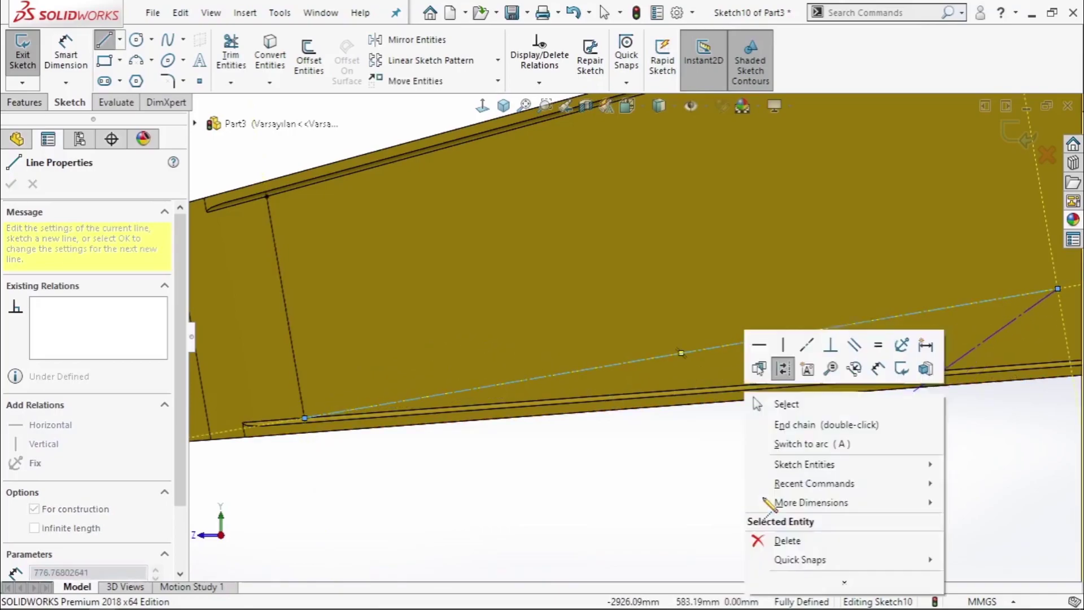
left_click(790, 423)
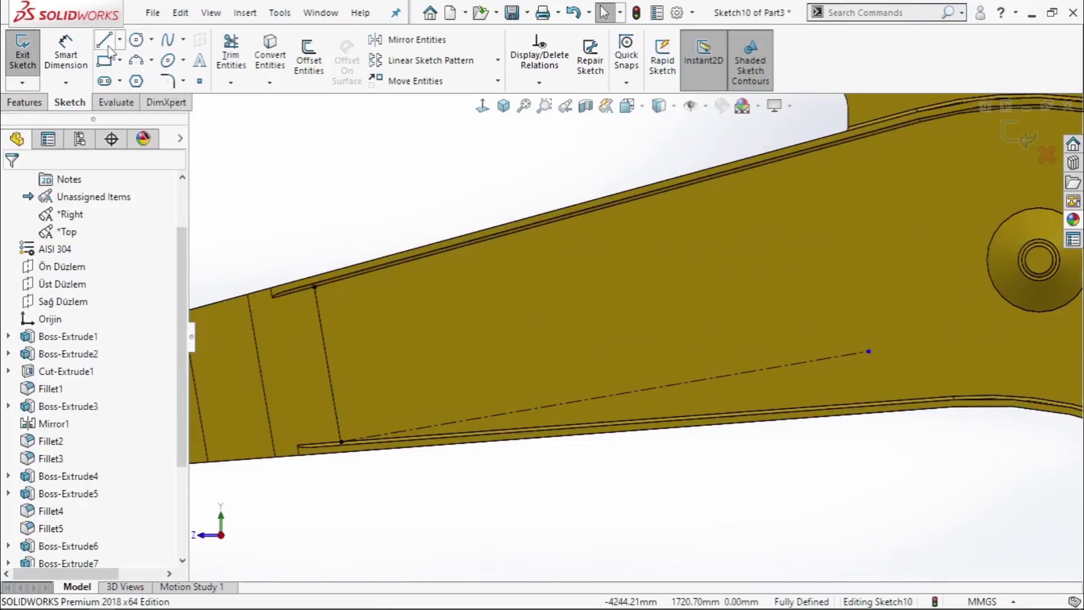
Draw the panel's bottom, right and top edges, closing the left side with a 3-point arc.
left_click(522, 411)
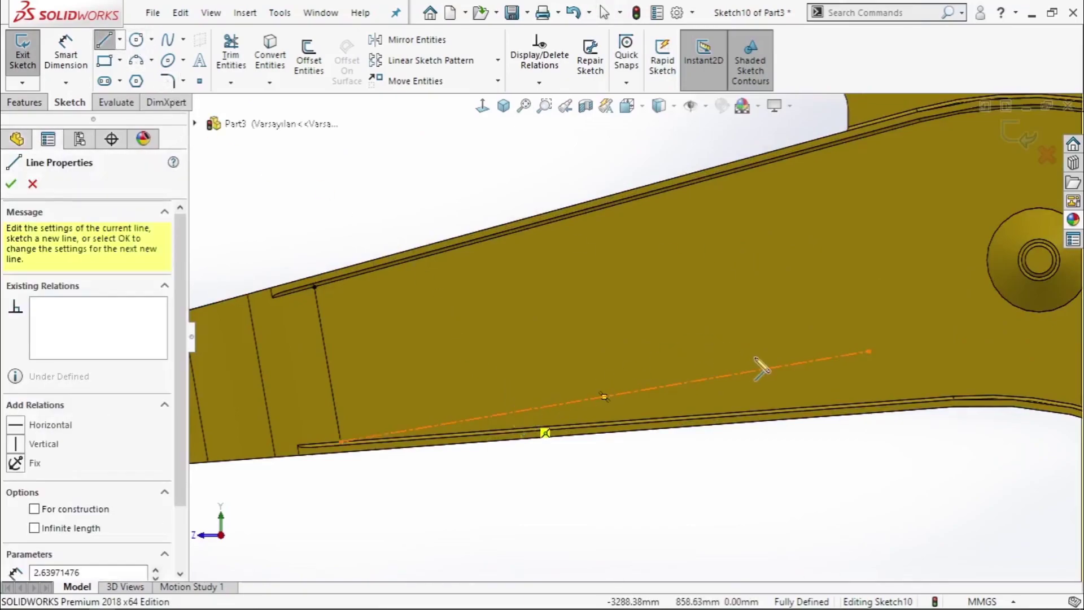
left_click(782, 366)
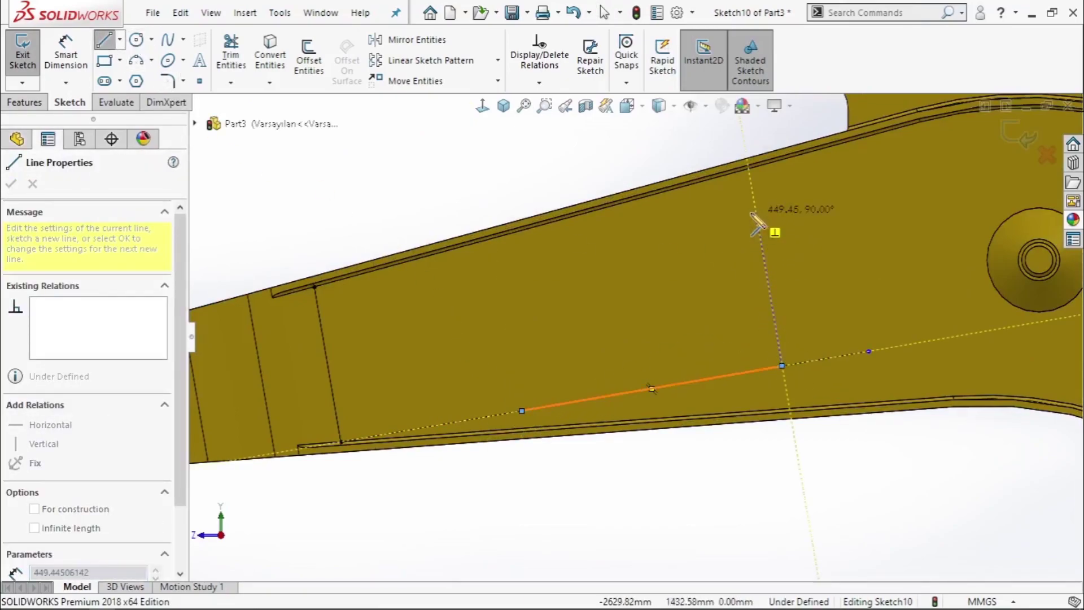
left_click(747, 207)
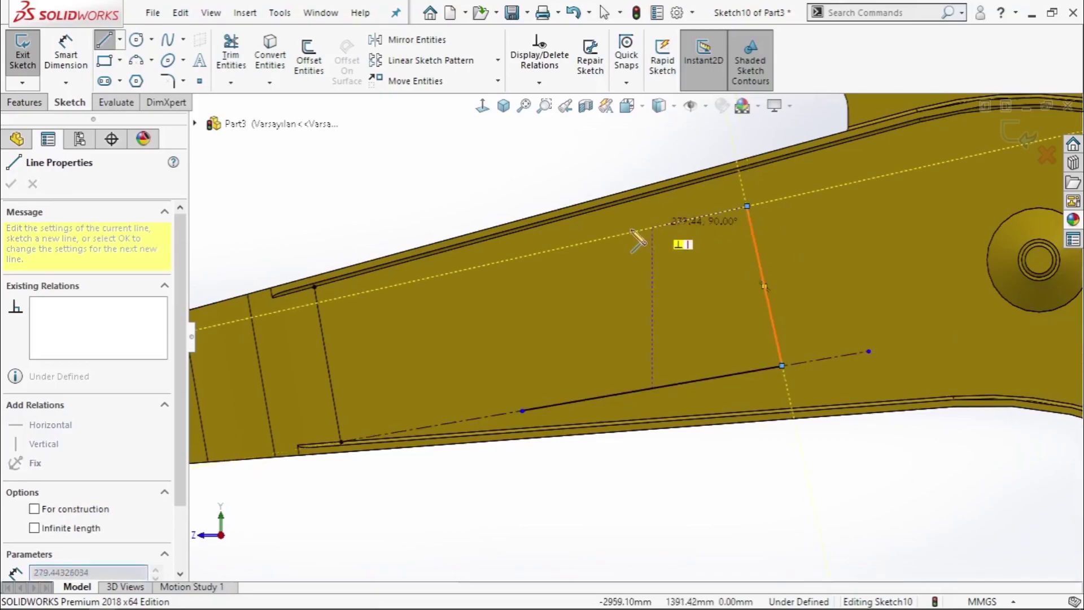
left_click(581, 252)
key("Escape")
key("Escape")
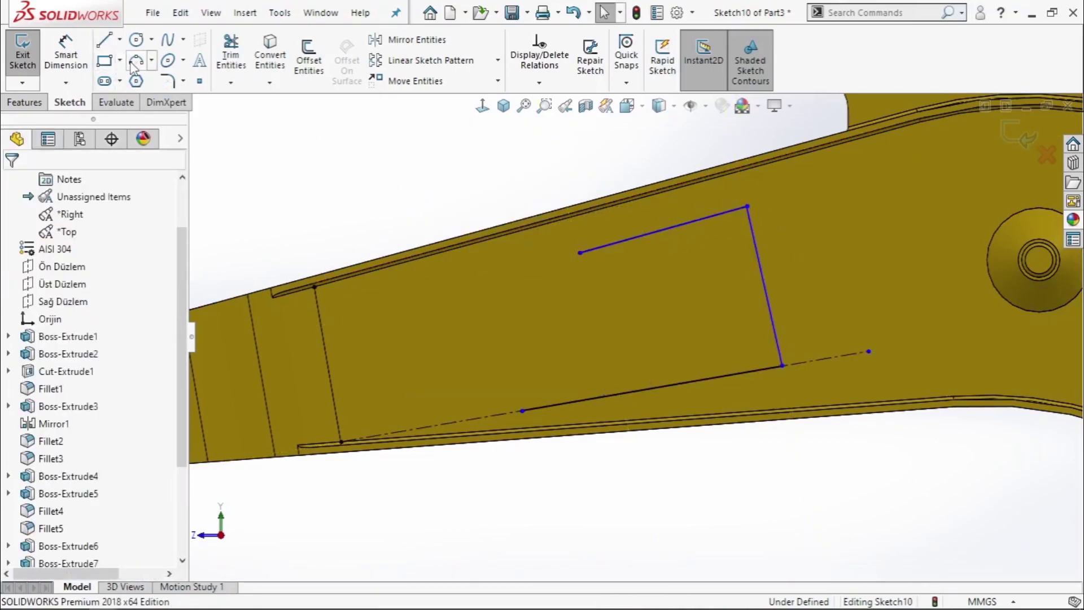
left_click(522, 411)
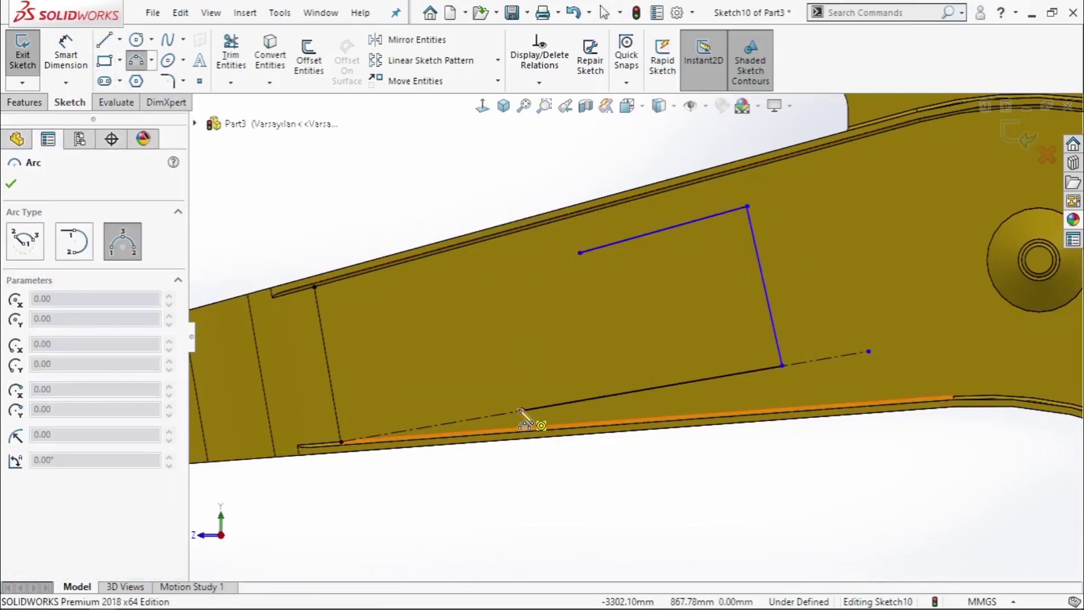
left_click(580, 253)
left_click(526, 322)
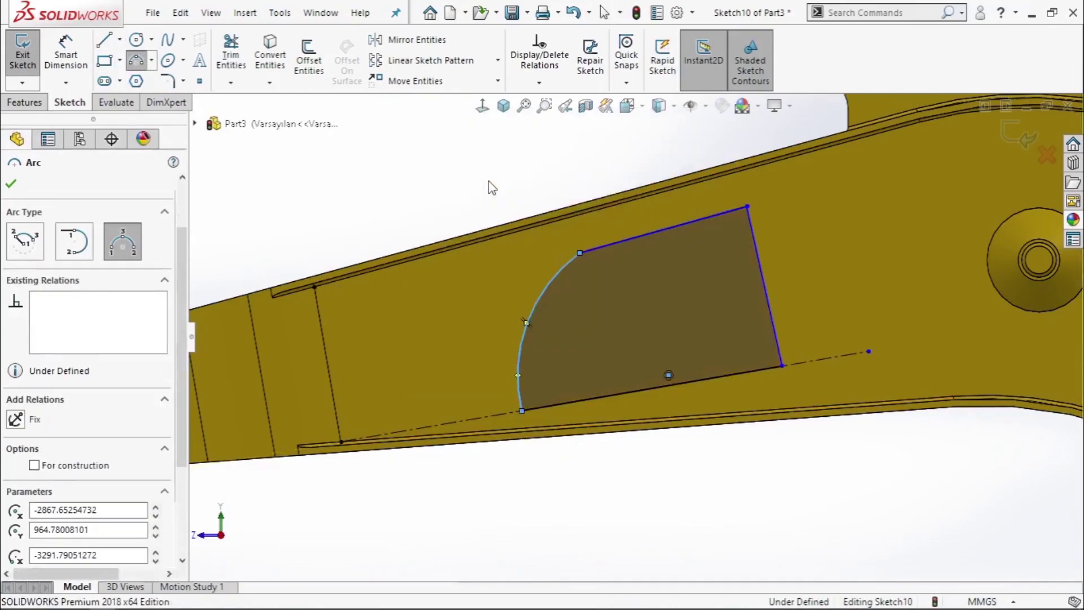
key("Escape")
Make the bottom line's point coincident with the arm's lower edge and the arc tangent to the top line.
left_click(668, 375)
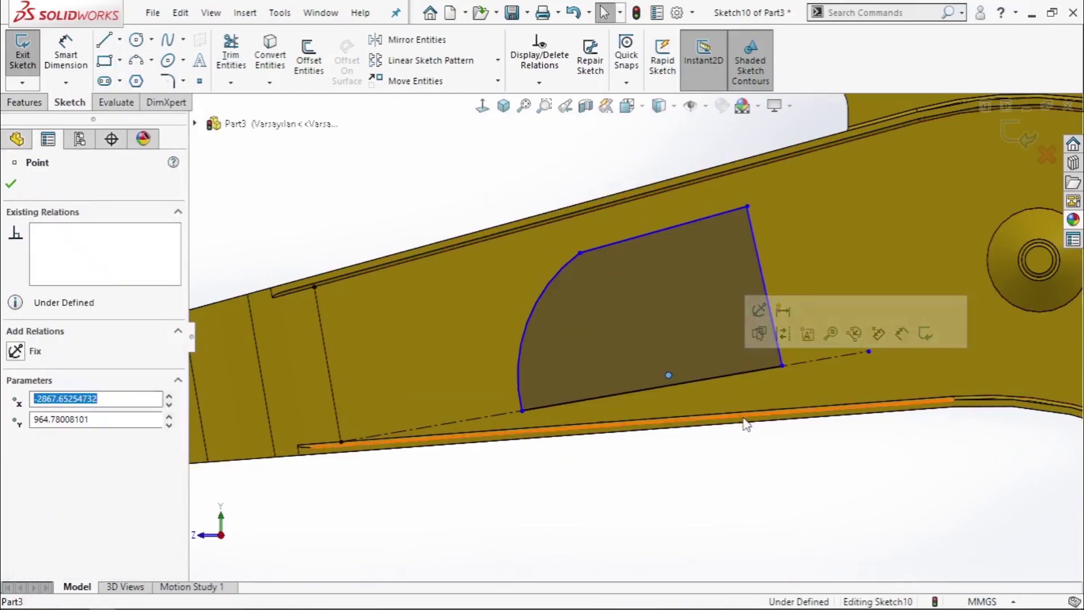
left_click(733, 430, "ctrl")
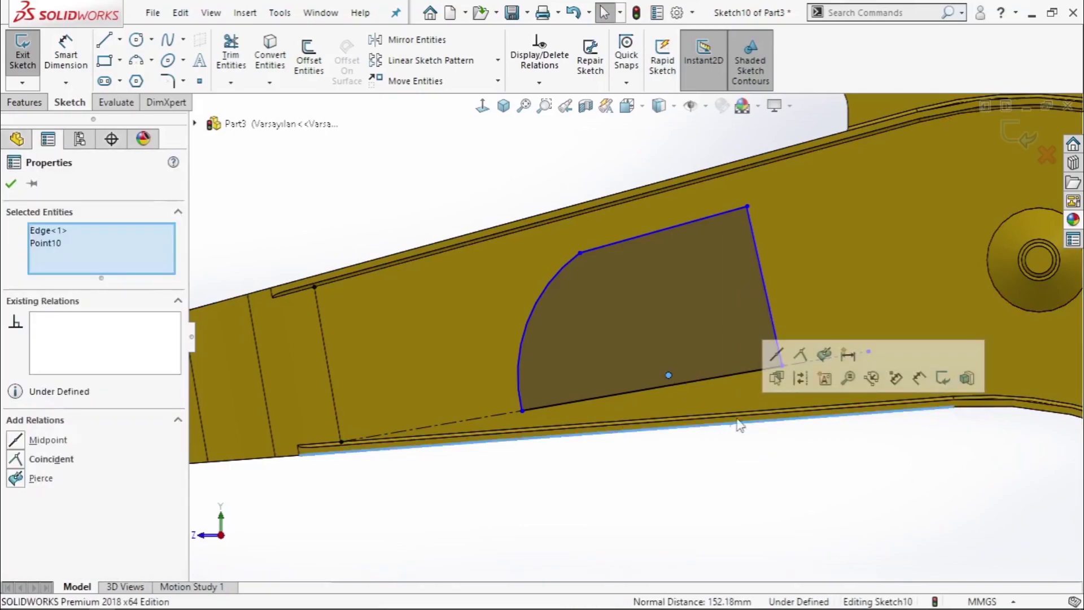
left_click(808, 360)
left_click(585, 304)
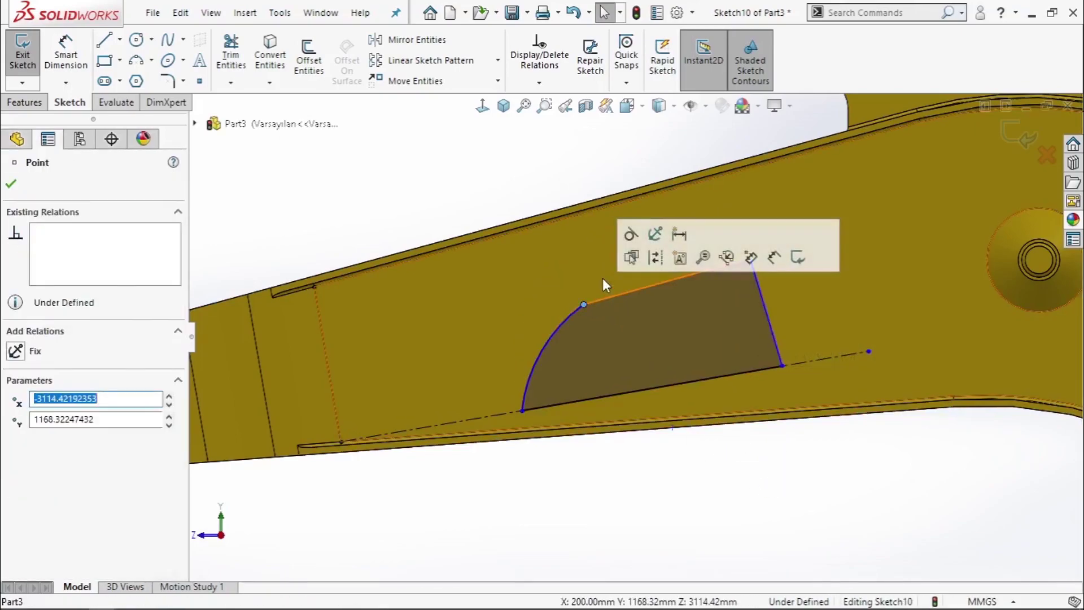
left_click(636, 247)
scroll(633, 336, "up", 2)
scroll(652, 336, "down", 2)
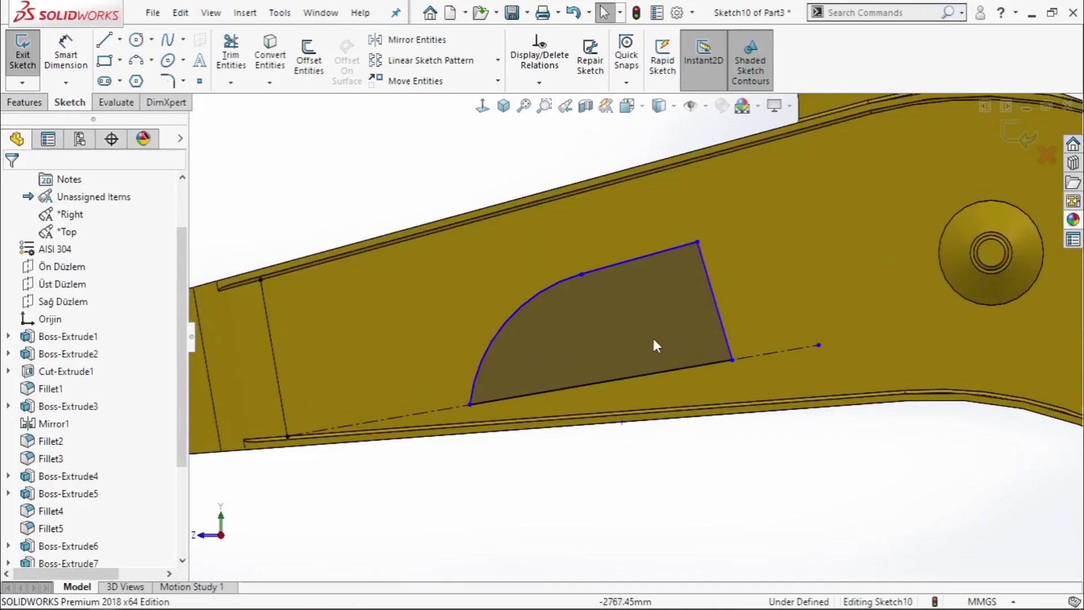
scroll(573, 284, "down", 1)
scroll(447, 279, "up", 2)
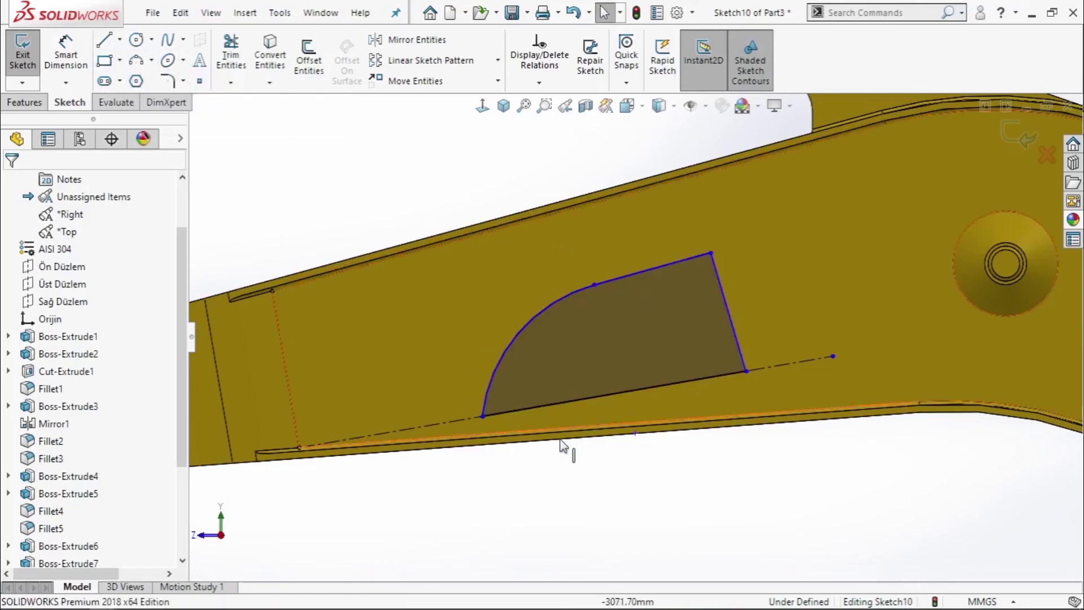
key("d")
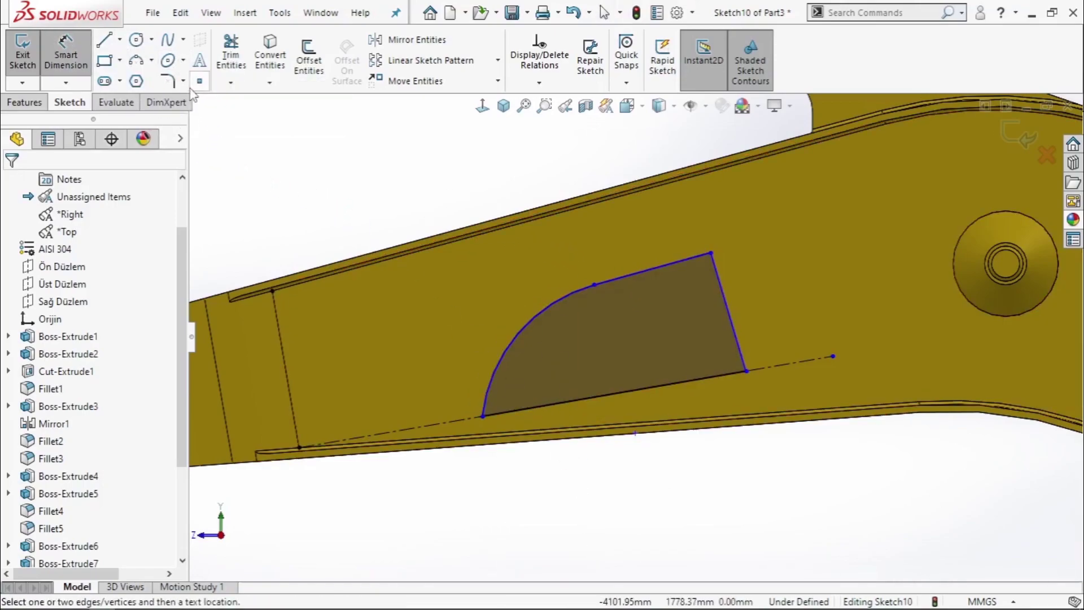
key("Escape")
Round the lower-left, lower-right and top-right corners of the outline with 30 mm sketch fillets.
left_click(173, 83)
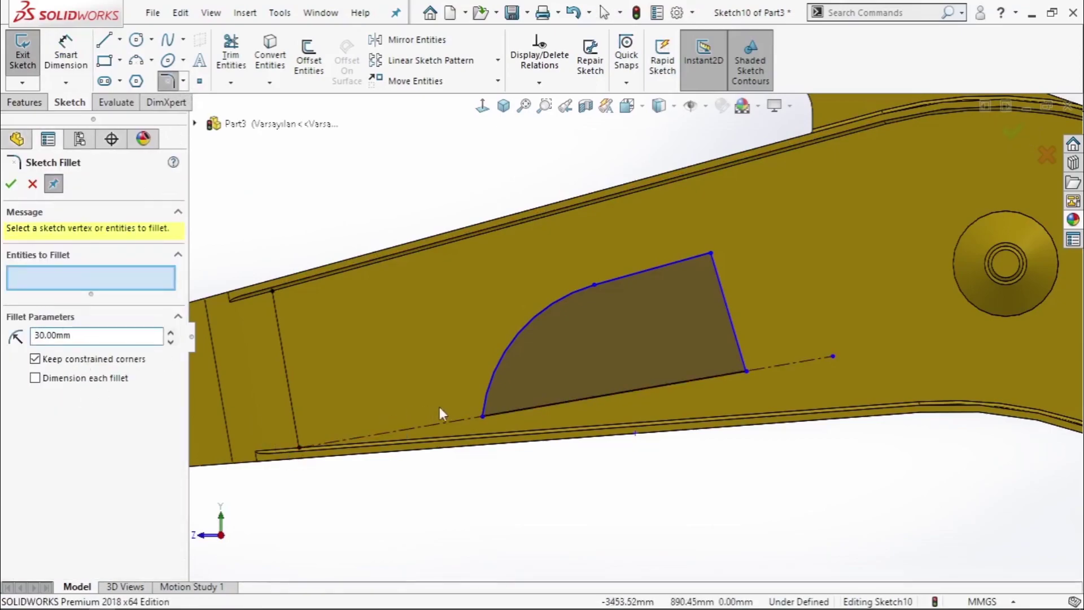
left_click(483, 420)
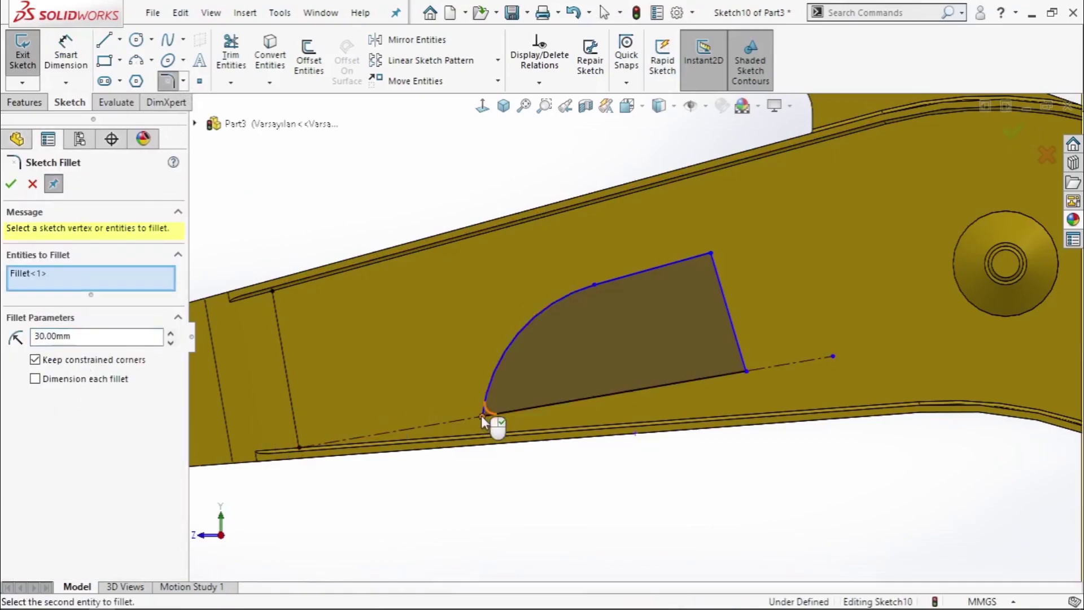
left_click(744, 368)
left_click(710, 254)
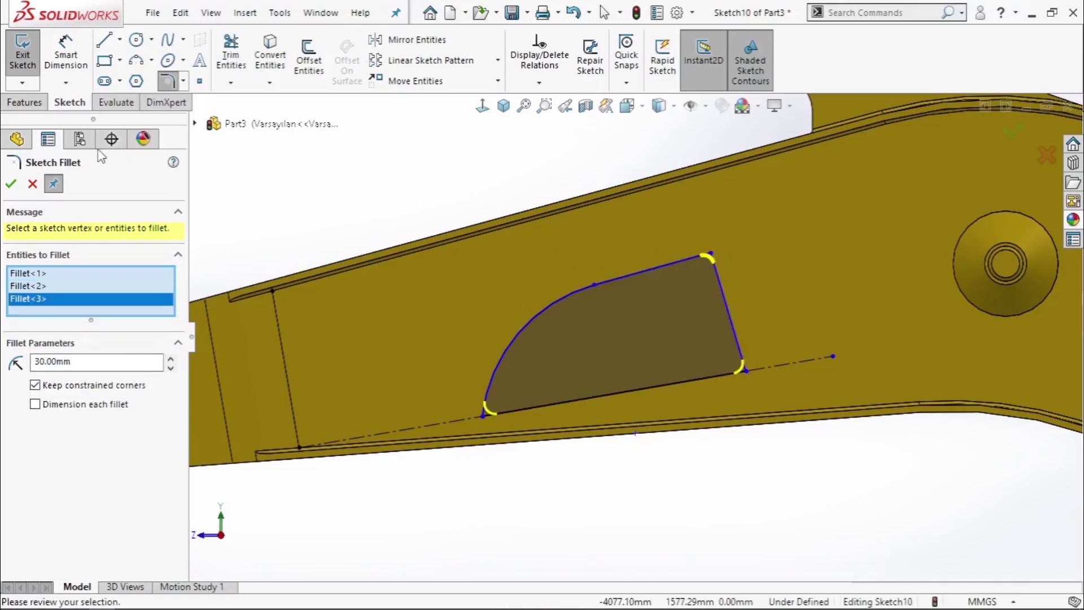
left_click(10, 184)
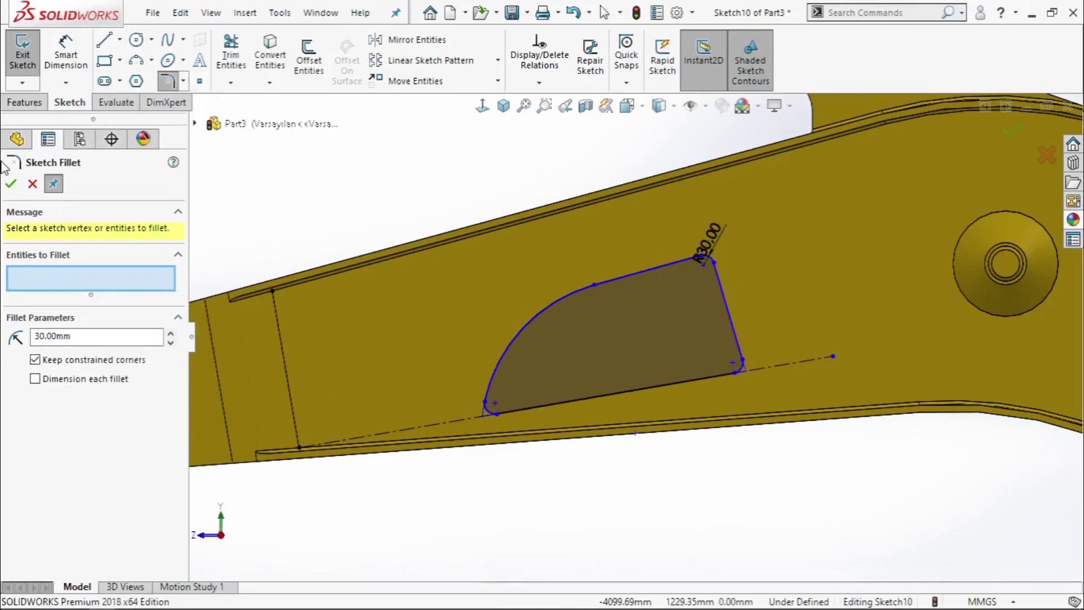
Dimension the pocket's bottom-left corner 400 mm from the left reference point.
left_click(12, 183)
key("d")
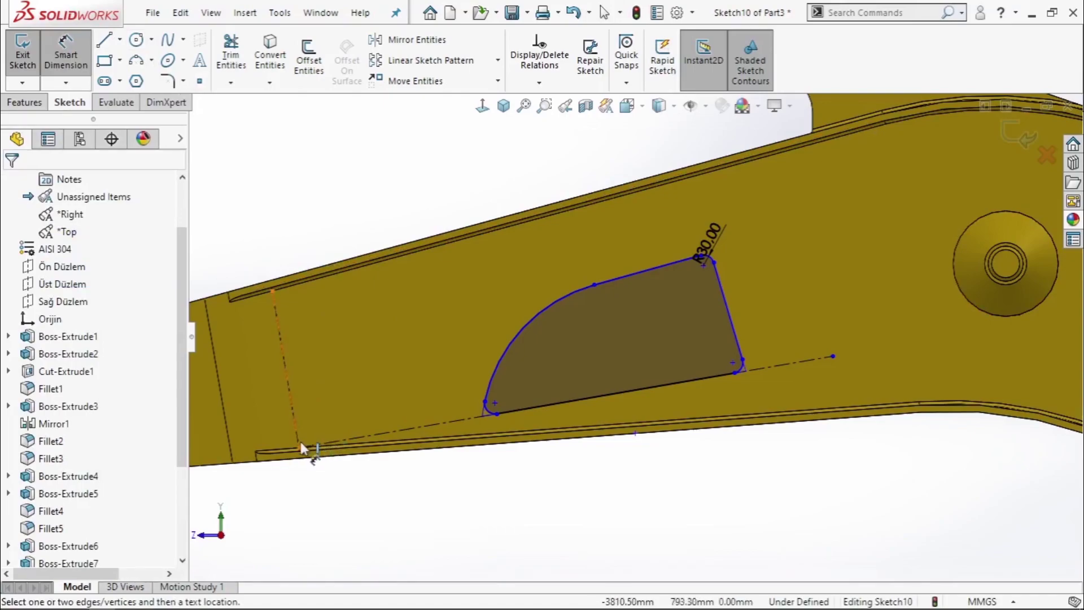
left_click(300, 447)
left_click(496, 414)
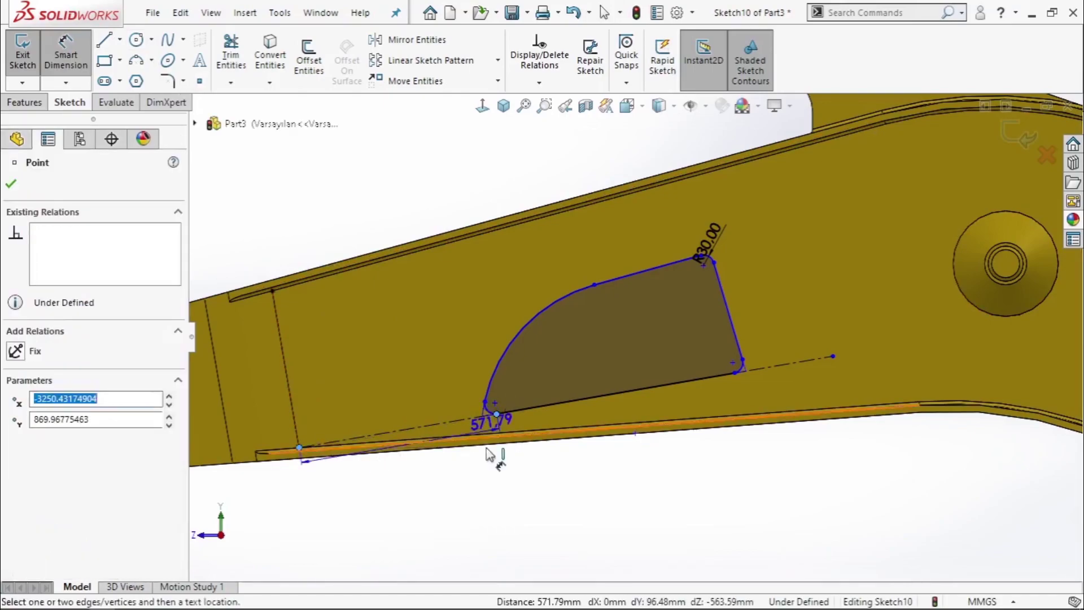
left_click(523, 517)
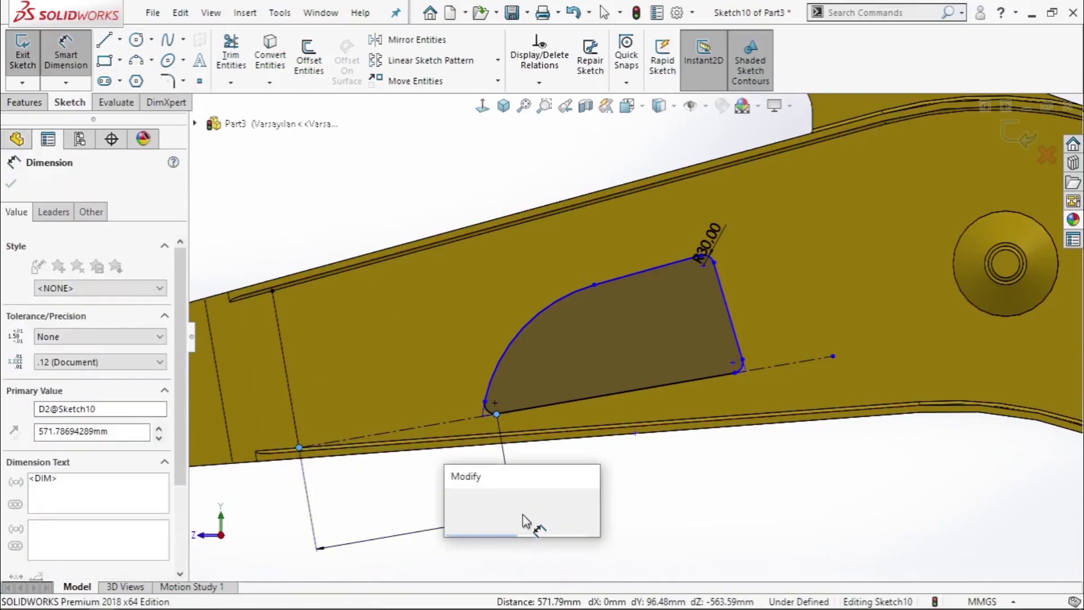
type("400")
key("Return")
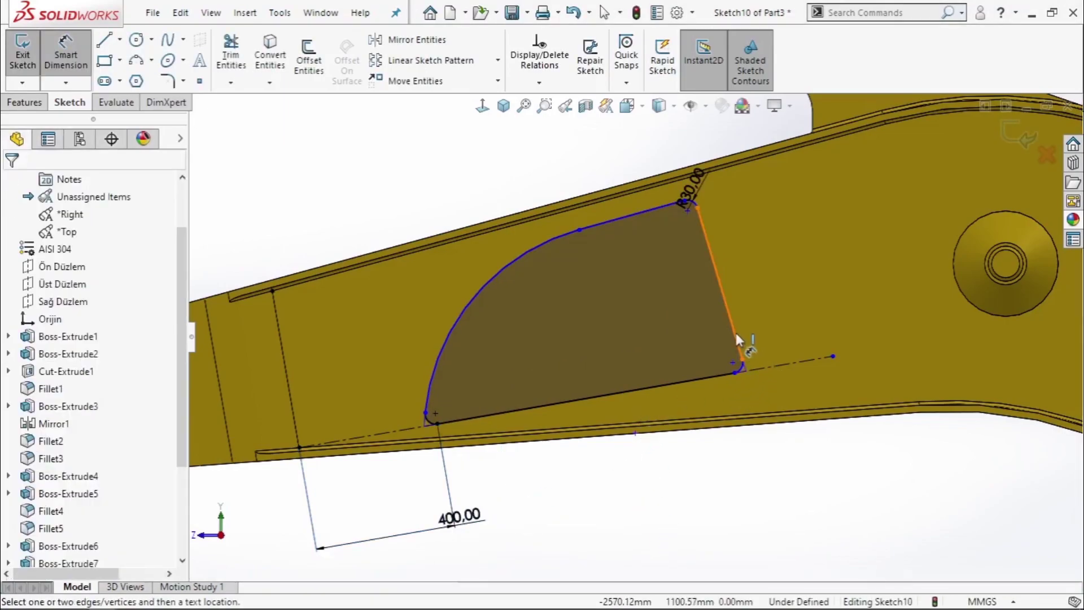
left_click(438, 422)
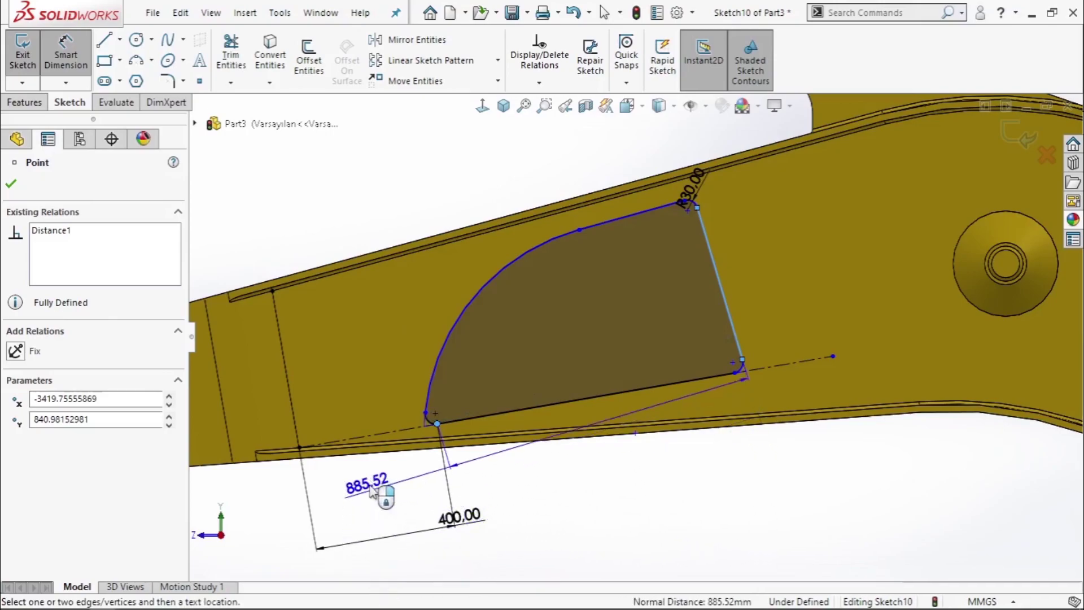
key("Escape")
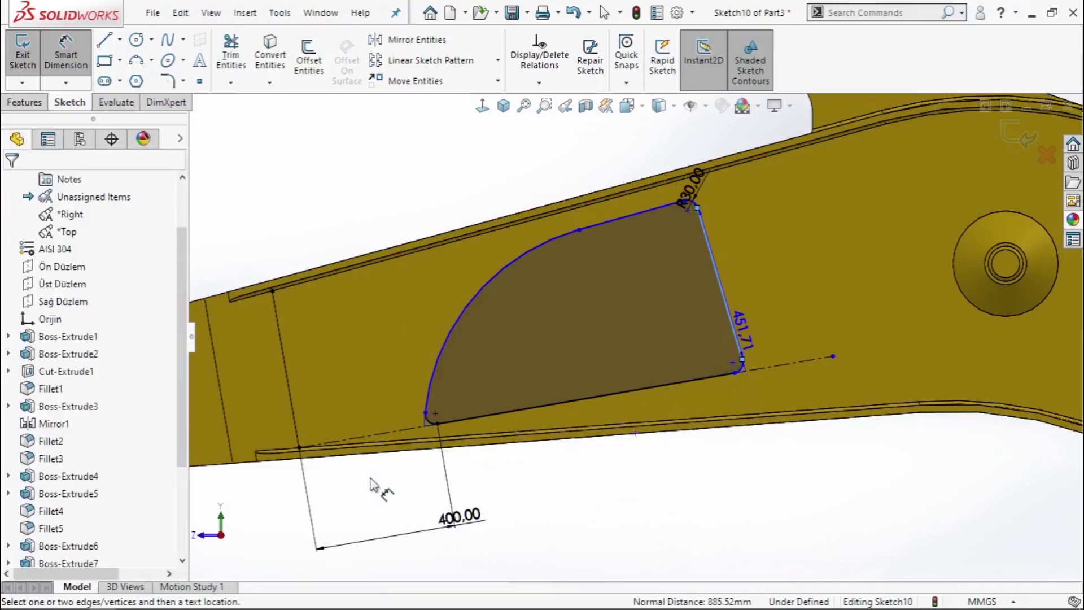
Make the pocket's bottom and right edges perpendicular.
right_click(730, 396)
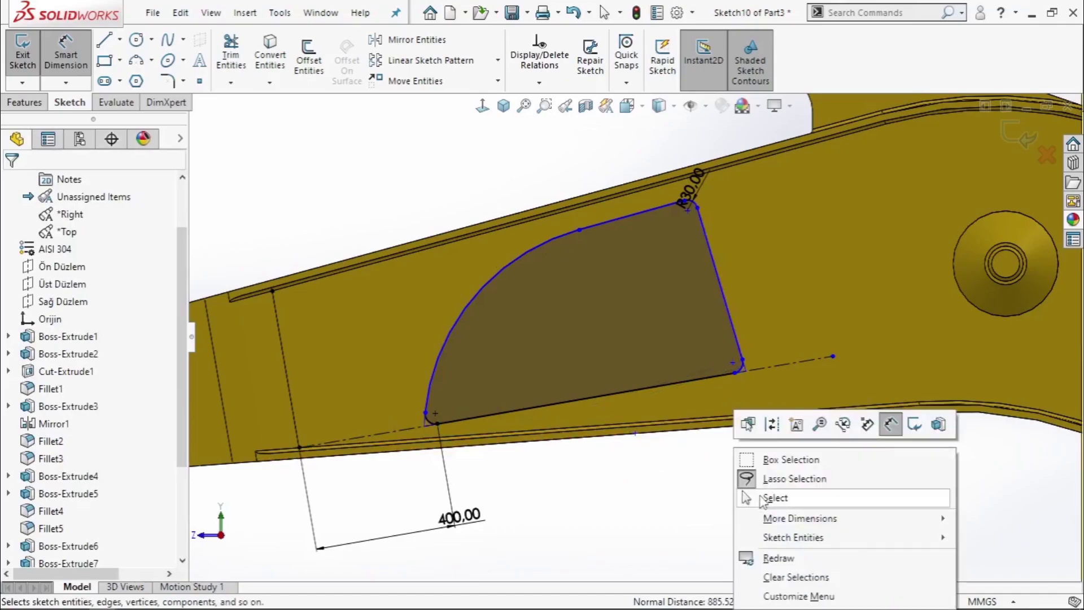
left_click(760, 496)
left_click(705, 375)
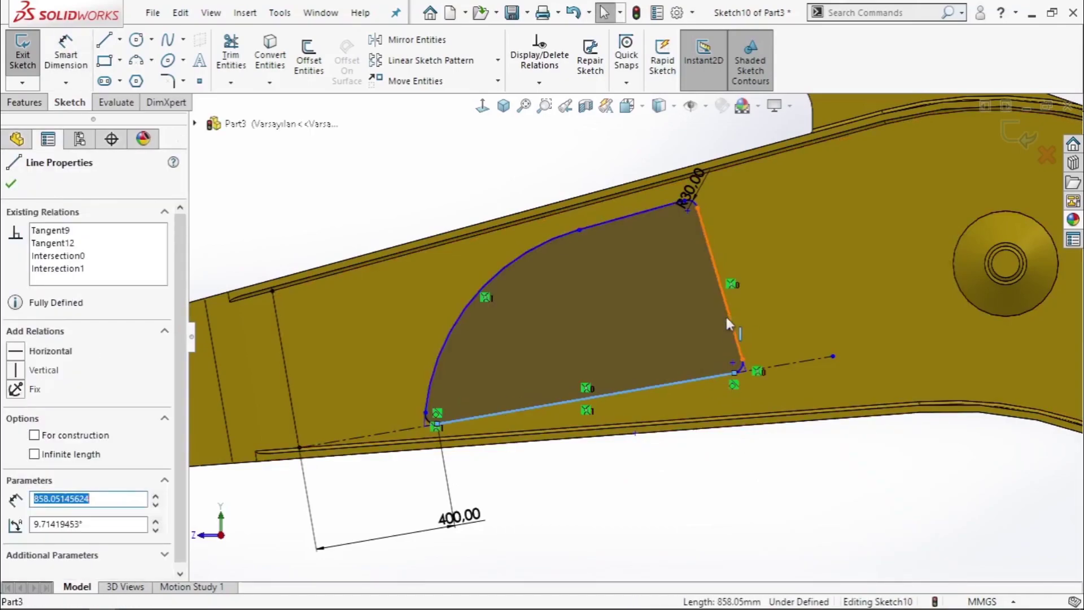
left_click(727, 314, "ctrl")
left_click(843, 247)
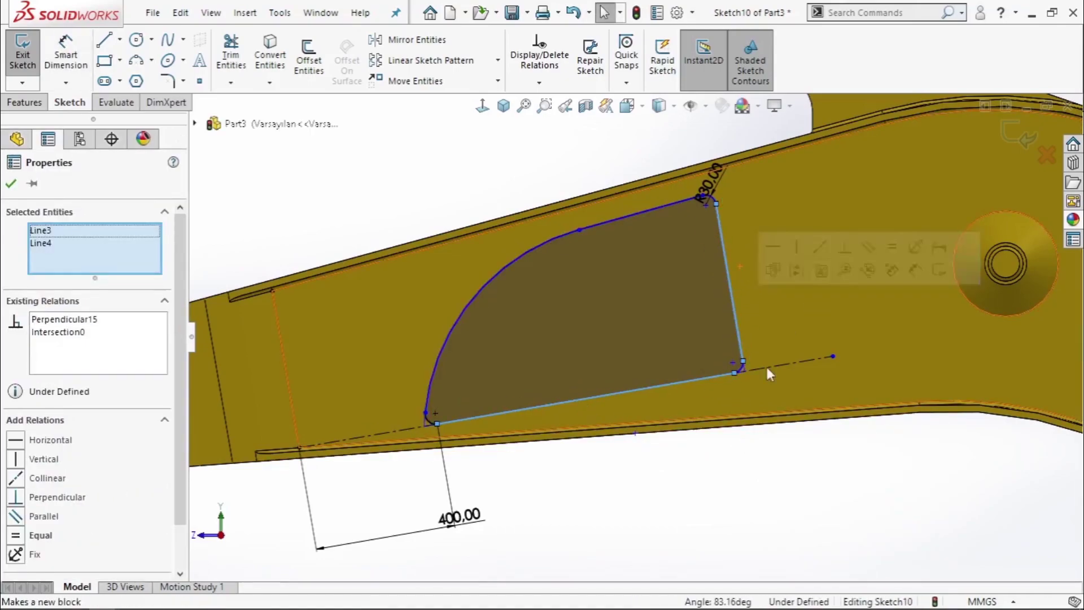
key("Escape")
Dimension the distance from the bottom-left corner to the right edge as 1000 mm.
scroll(692, 366, "up", 3)
right_click_drag(713, 468, 651, 312)
scroll(652, 312, "down", 3)
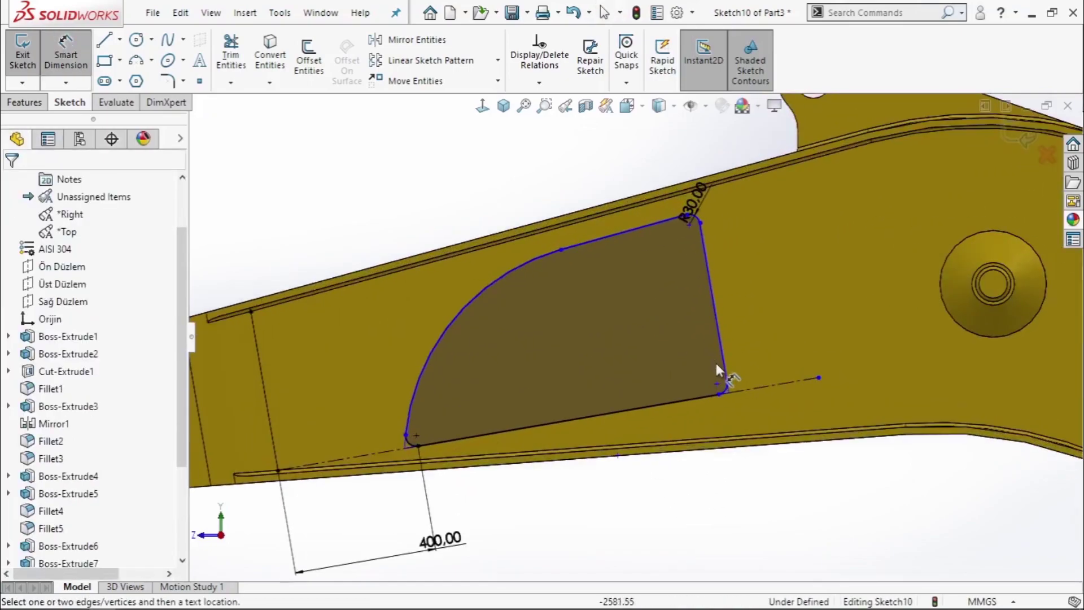
left_click(418, 445)
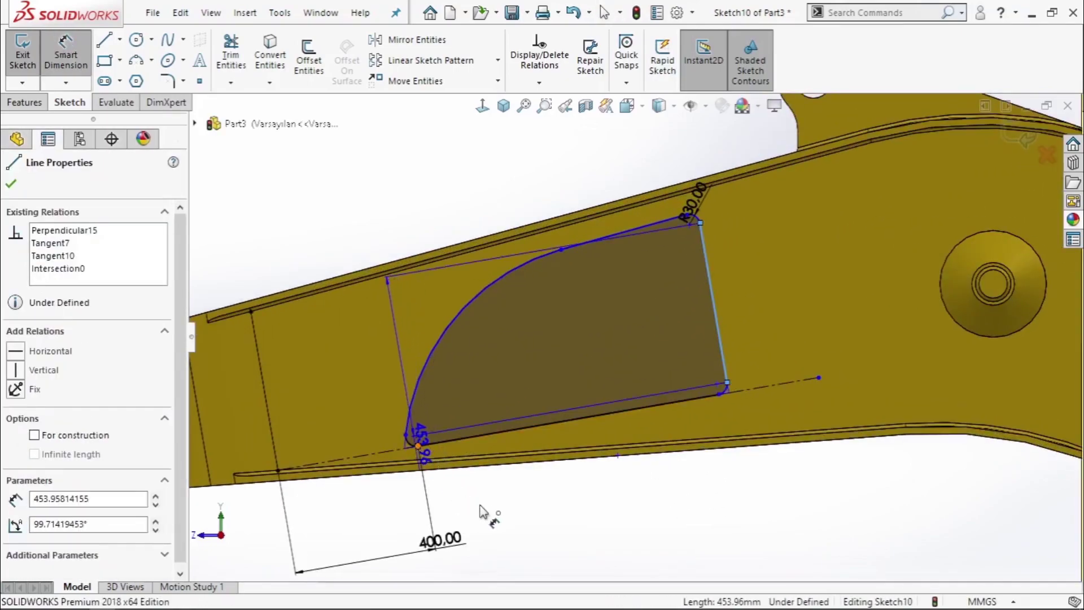
left_click(519, 516)
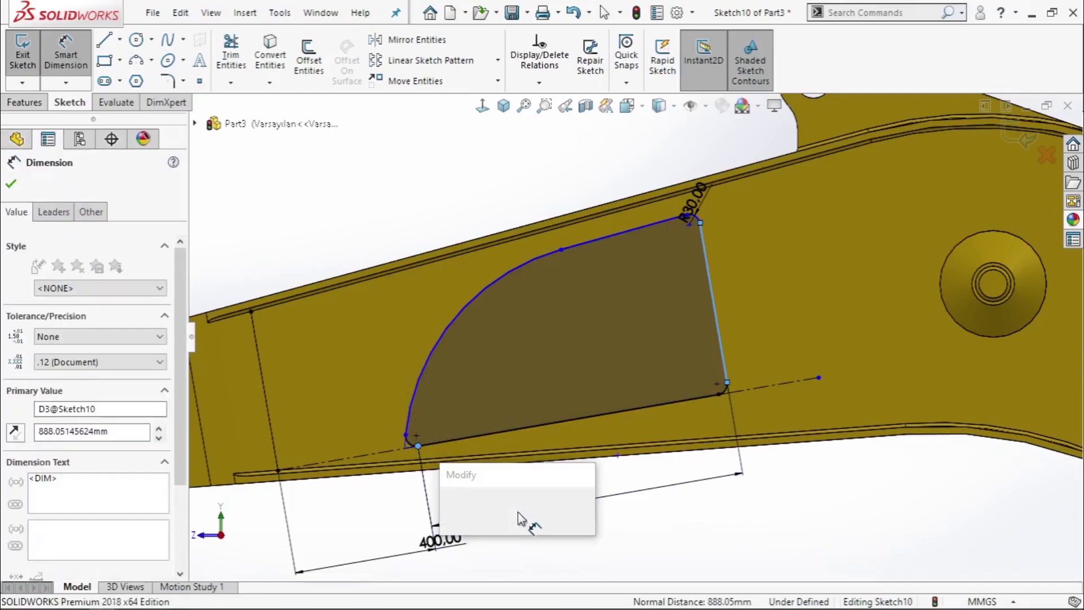
type("1000")
key("Return")
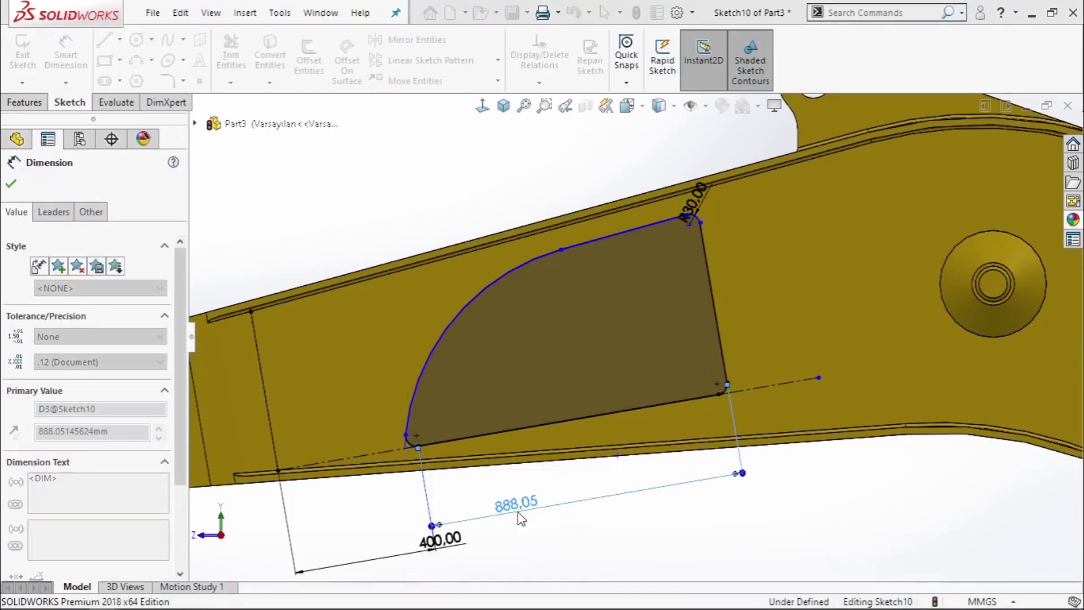
left_click(466, 188)
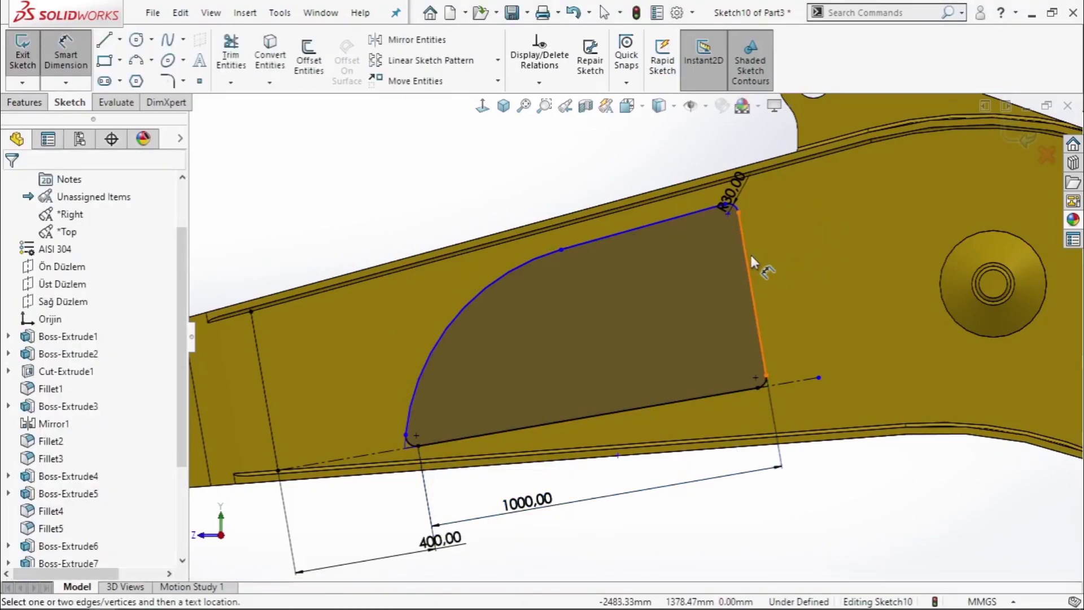
Dimension the pocket's right edge length at 450 mm.
left_click(751, 261)
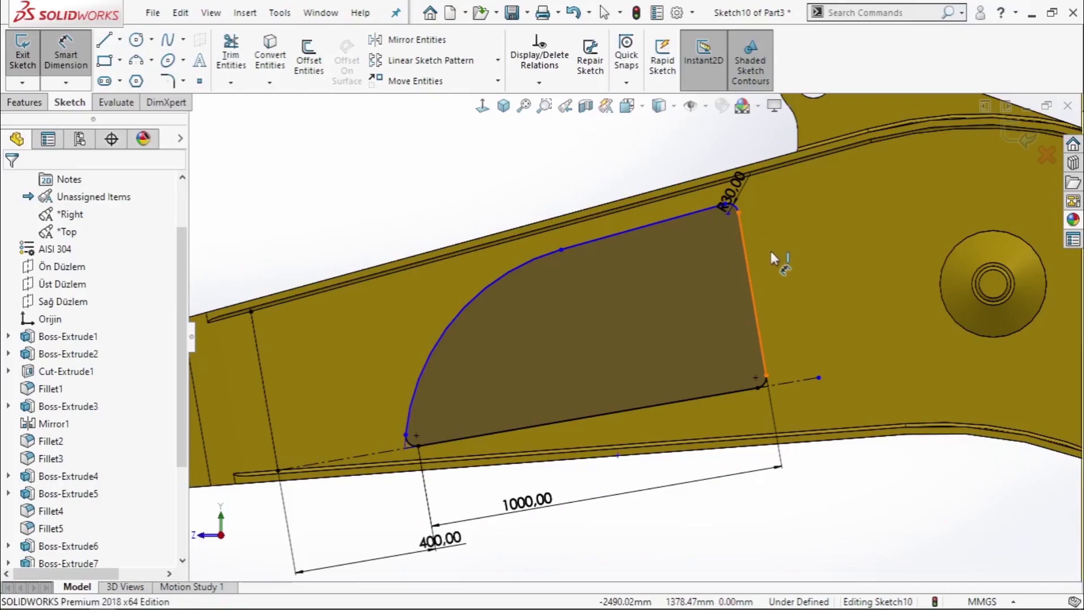
left_click(816, 202)
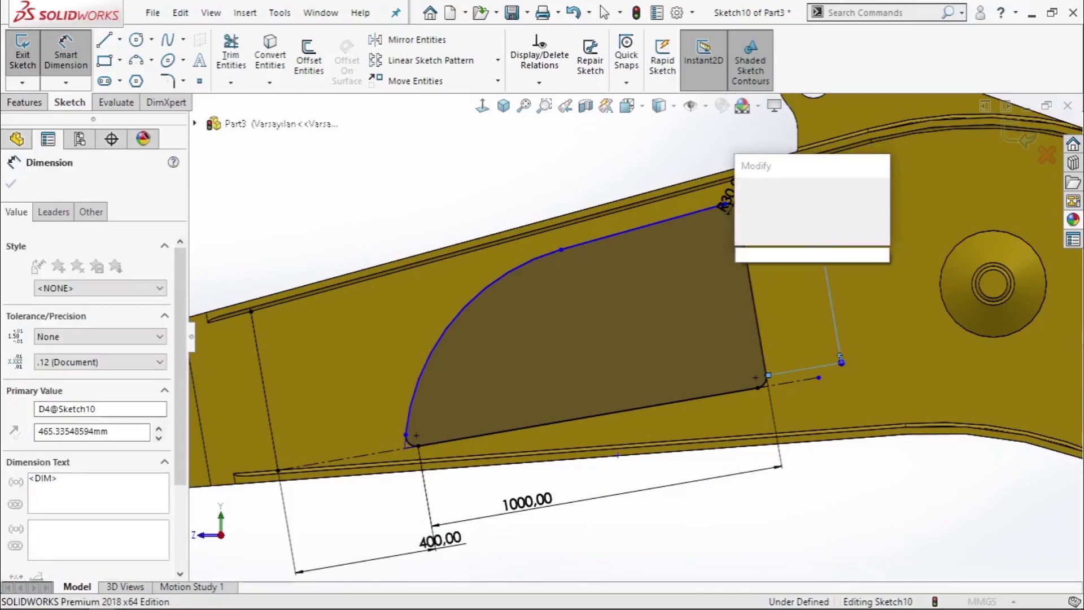
type("450")
key("Return")
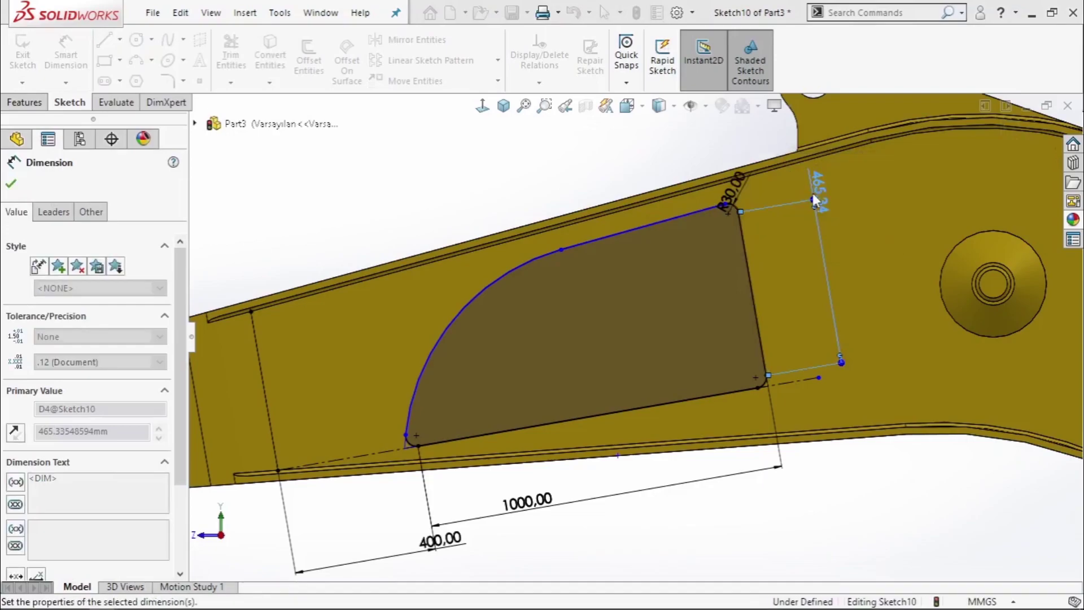
right_click(460, 115)
left_click(489, 167)
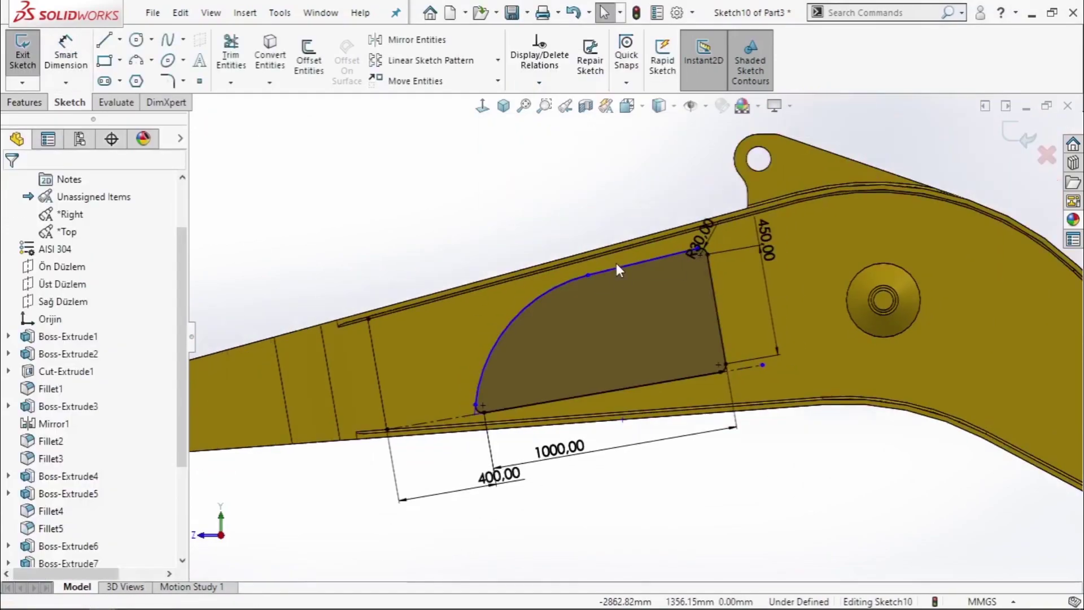
Make the pocket's top edge parallel to the boom's top edge.
scroll(616, 263, "down", 2)
left_click(624, 271)
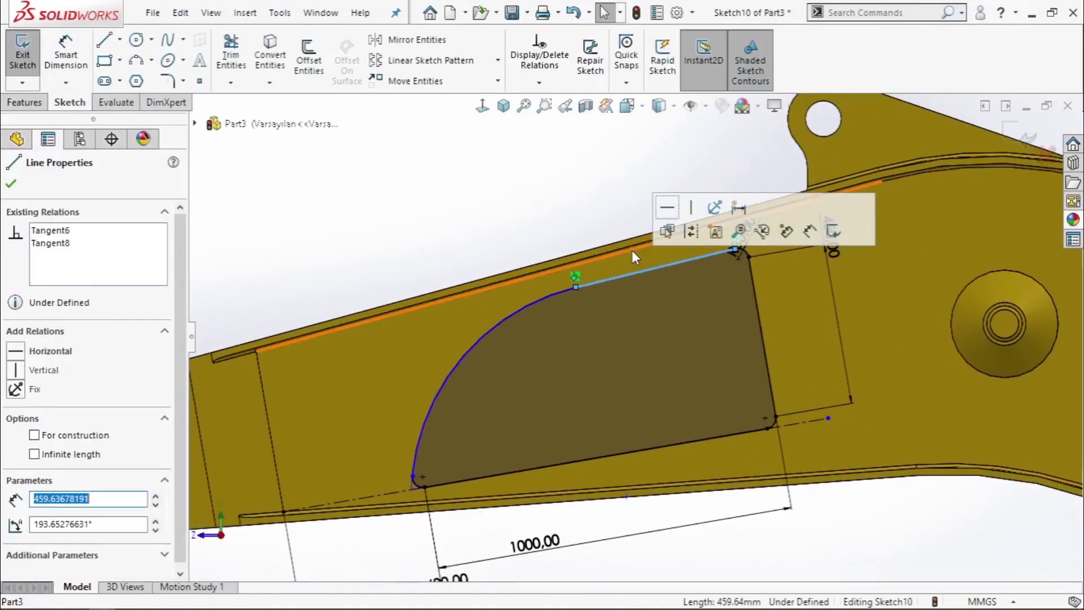
left_click(629, 252, "ctrl")
left_click(732, 187)
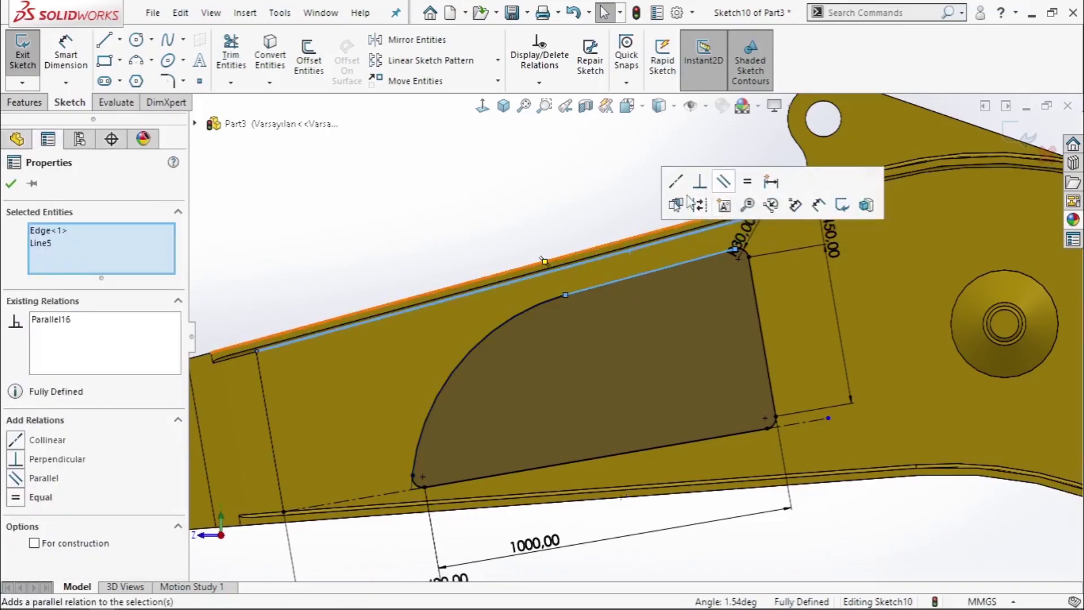
key("Escape")
scroll(664, 320, "down", 3)
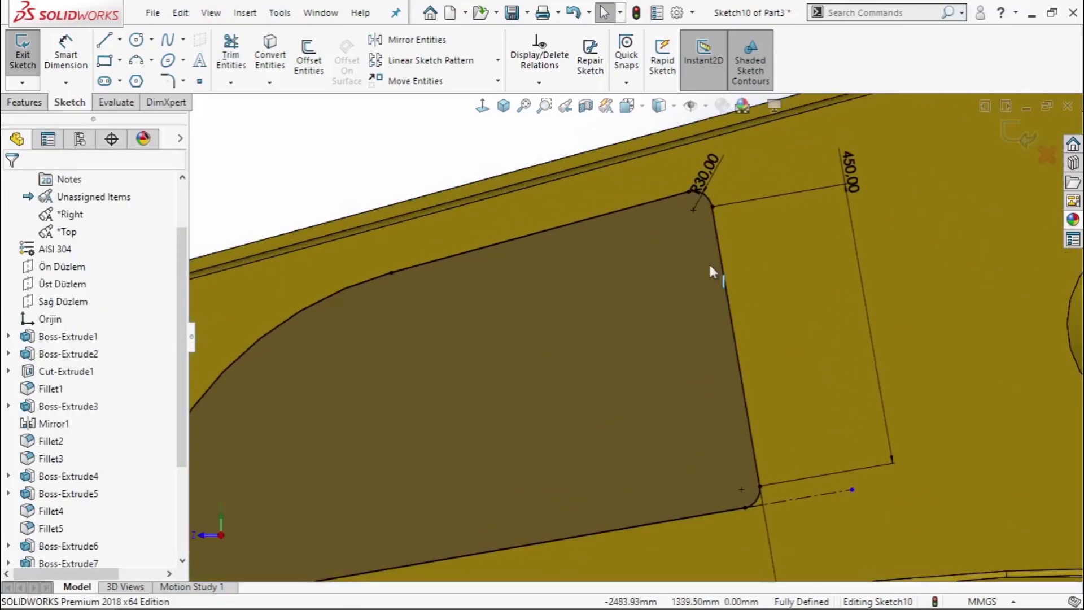
left_click(123, 47)
left_click(658, 201)
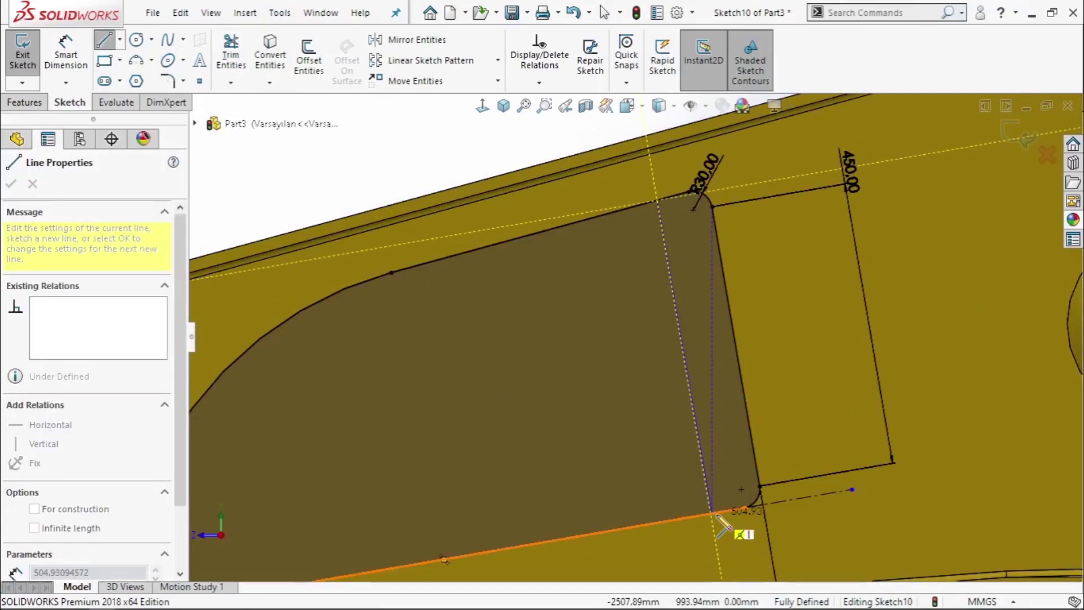
Draw two inner lines from top to bottom edge, parallel to the pocket's right edge.
double_click(723, 511)
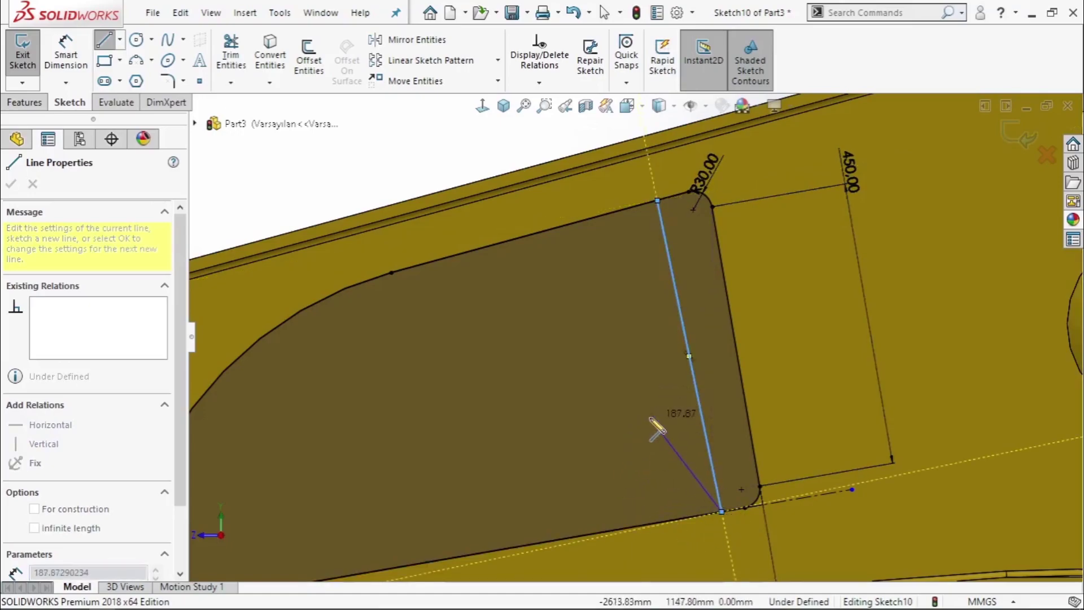
left_click(643, 207)
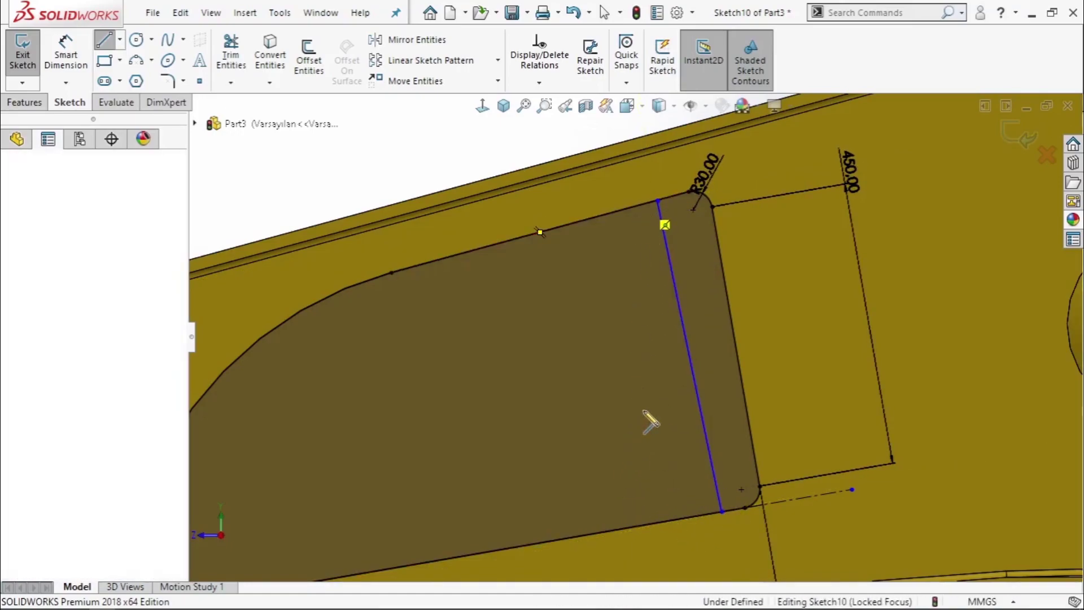
left_click(688, 517)
right_click(795, 305)
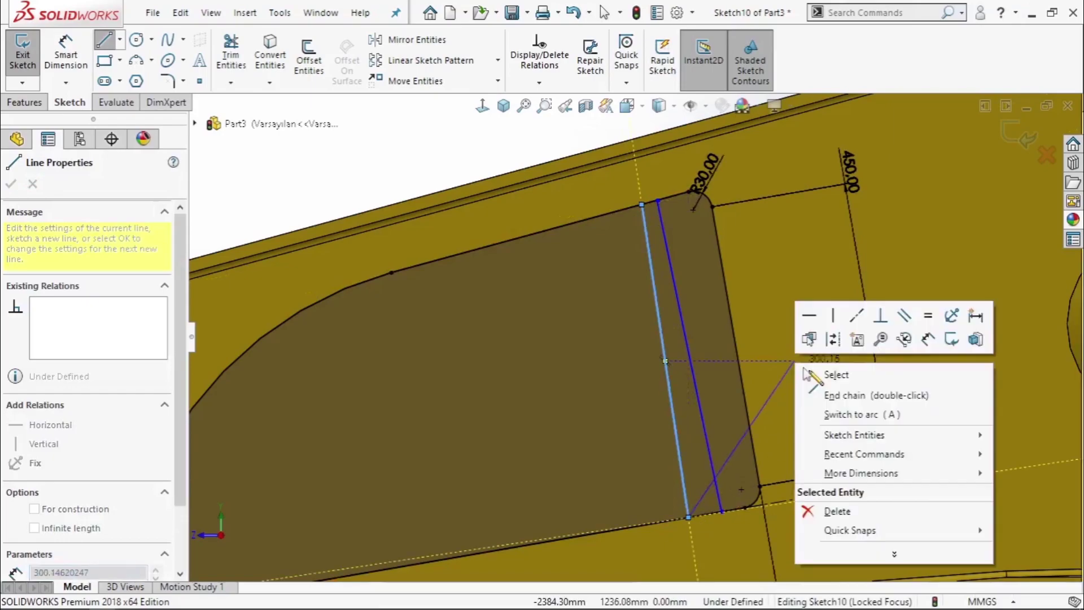
left_click(836, 371)
left_click(660, 308)
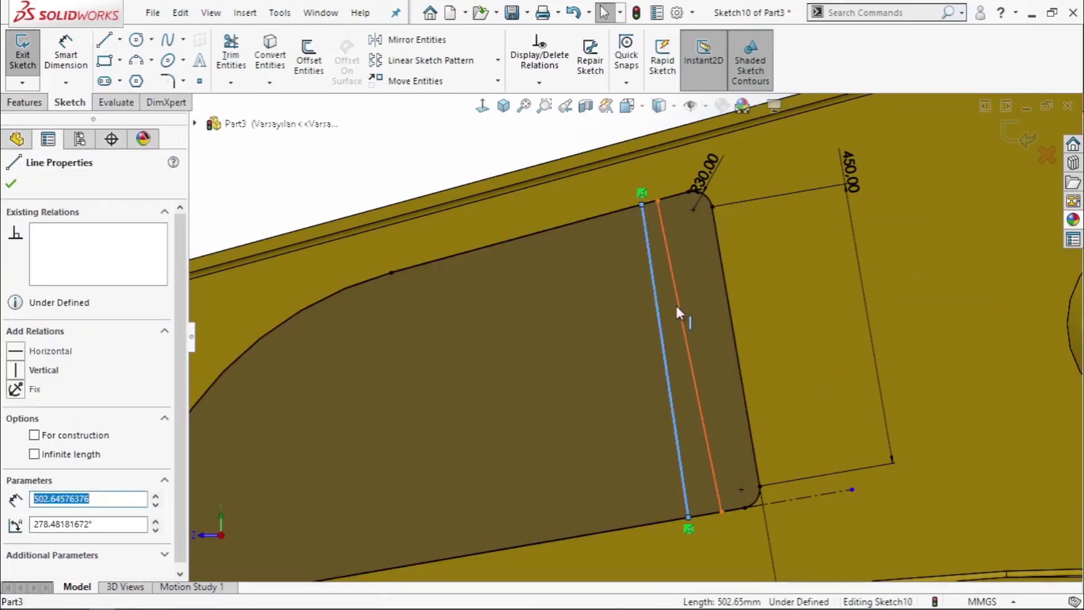
left_click(730, 305, "ctrl")
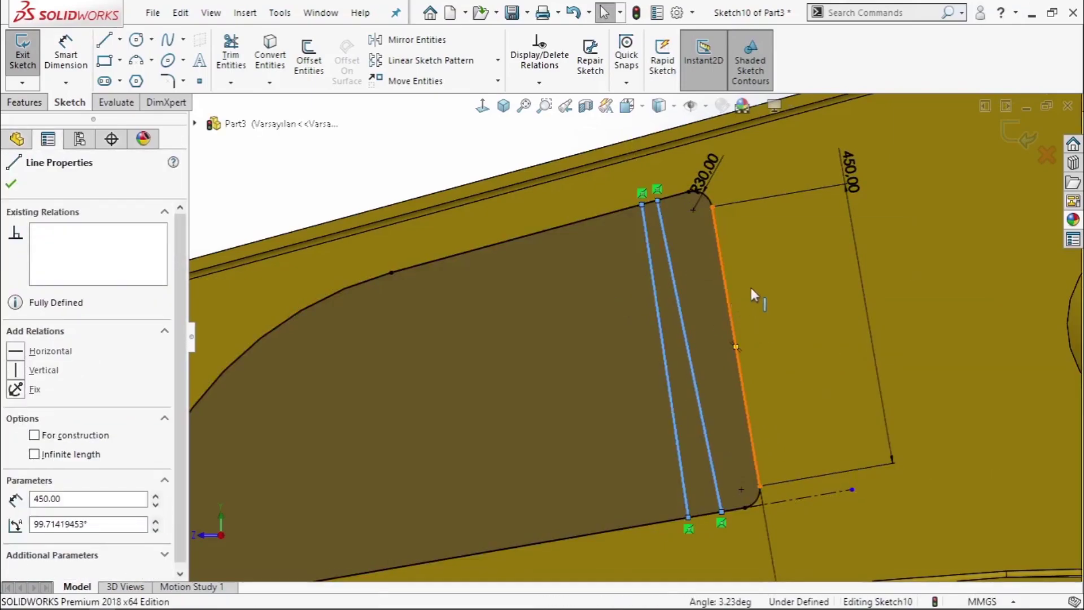
left_click(847, 233)
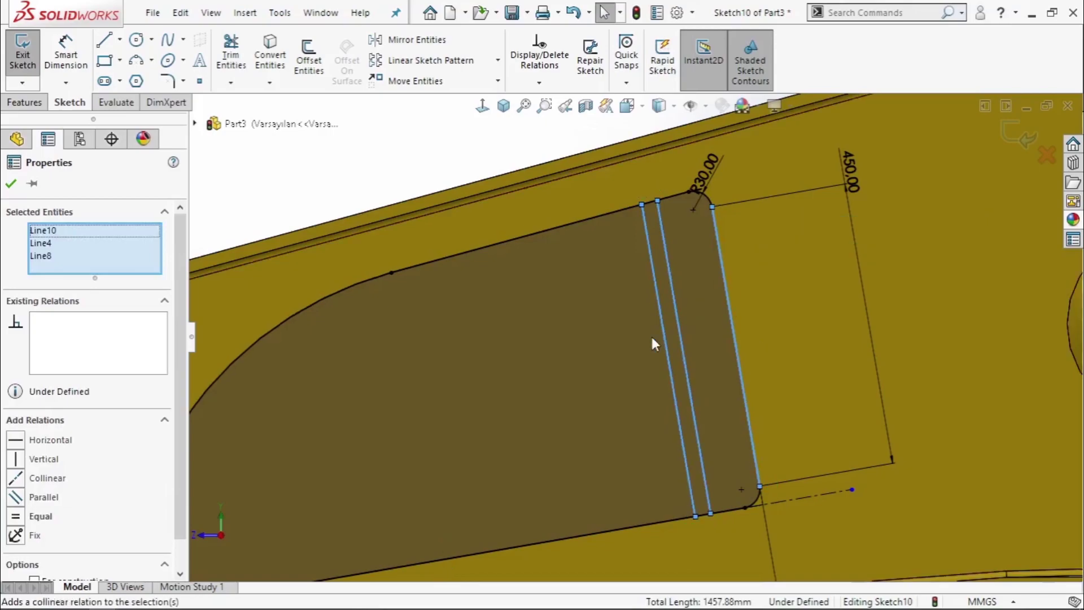
left_click(525, 136)
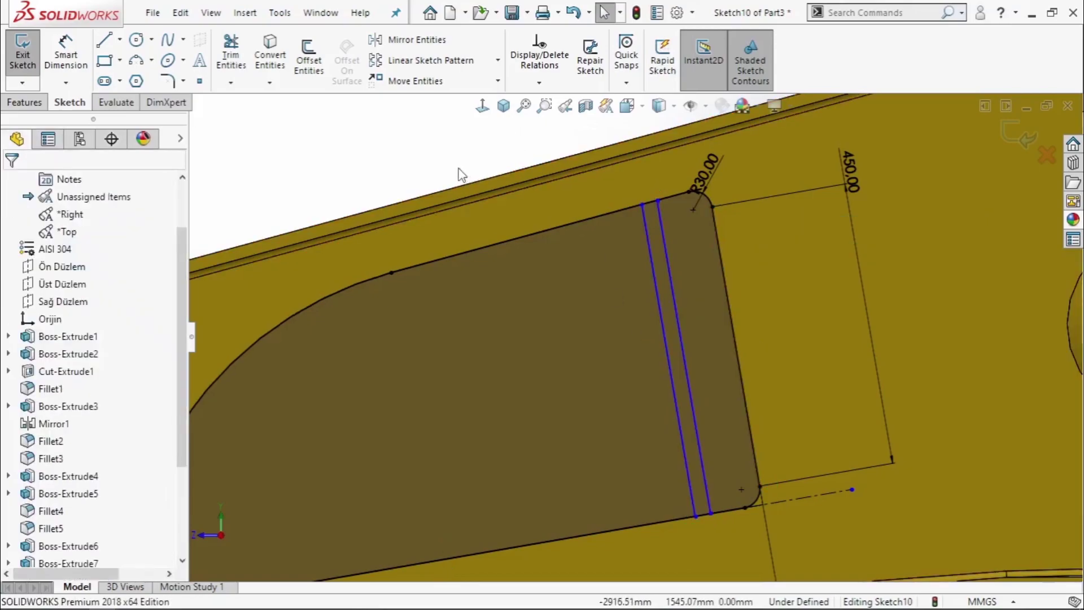
Dimension the inner line 70 mm from the right edge and the two inner lines 1 mm apart.
left_click(704, 287)
left_click(712, 286)
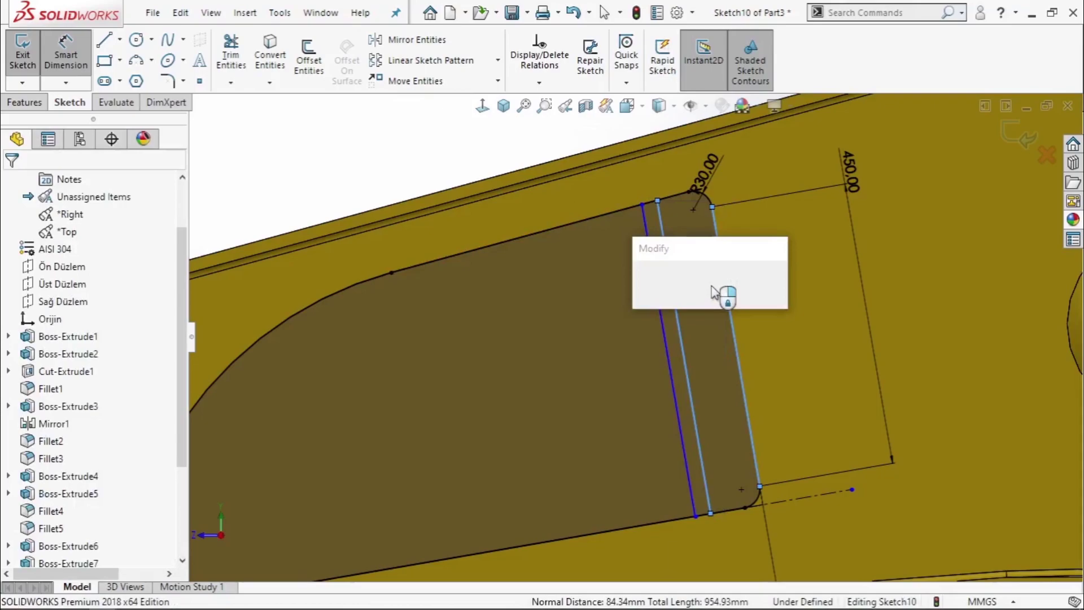
type("70")
key("Return")
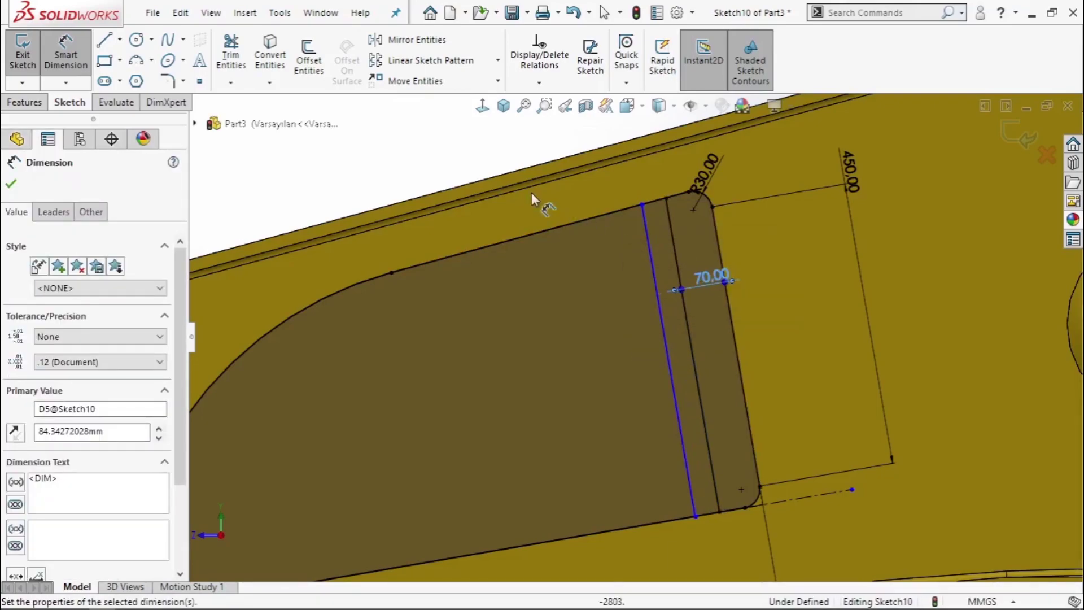
left_click(488, 164)
left_click(672, 238)
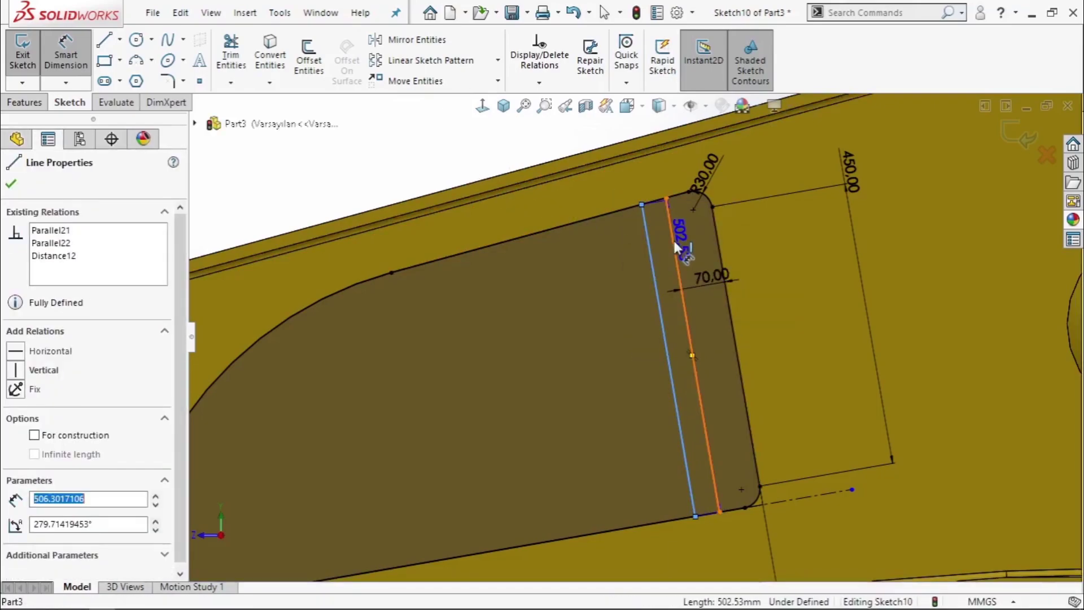
left_click(648, 243)
left_click(655, 192)
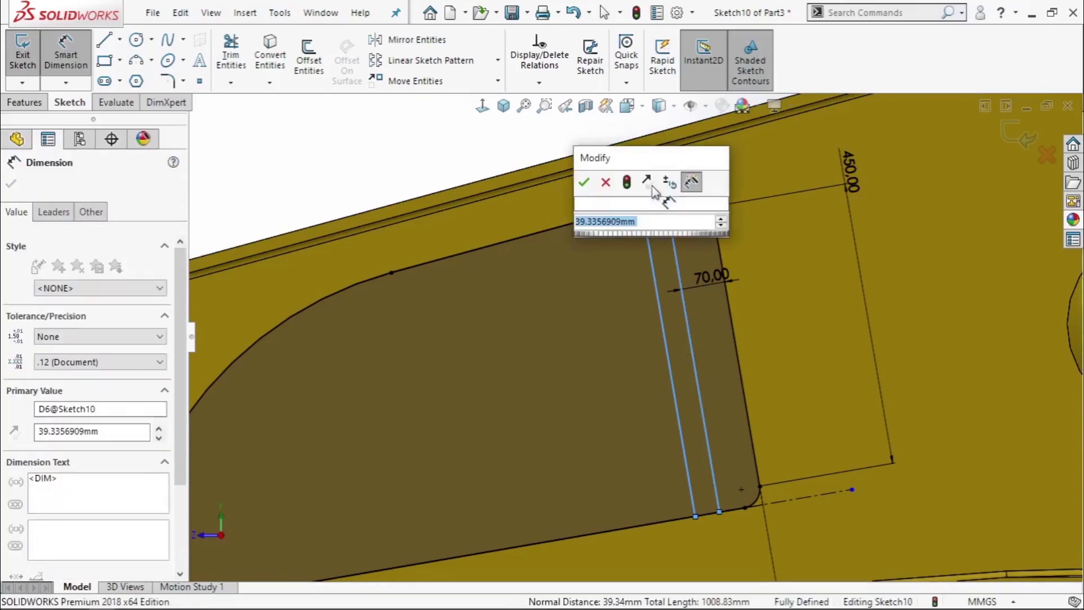
type("1")
key("Return")
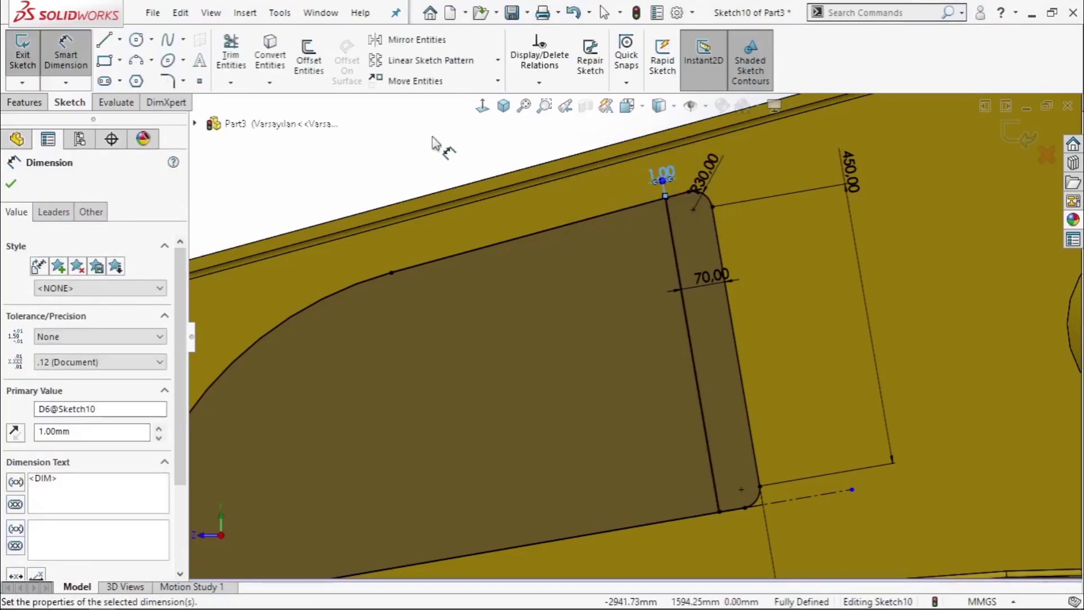
right_click(443, 152)
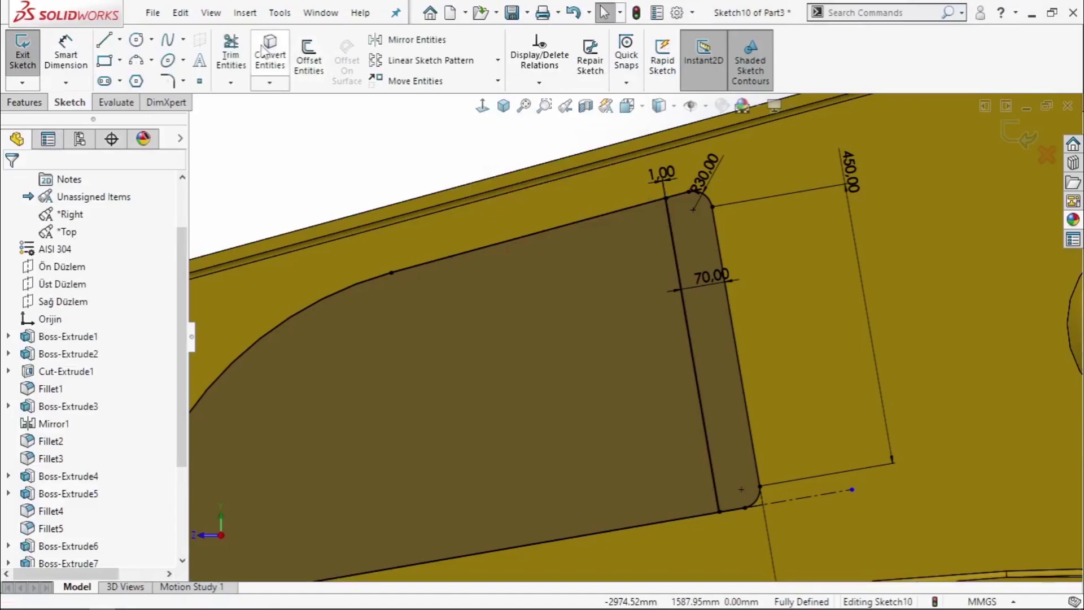
Power-trim the top-edge piece between the two 1 mm-apart lines, splitting the pocket into two regions.
left_click(231, 57)
scroll(678, 180, "down", 3)
scroll(645, 183, "down", 2)
scroll(669, 260, "down", 2)
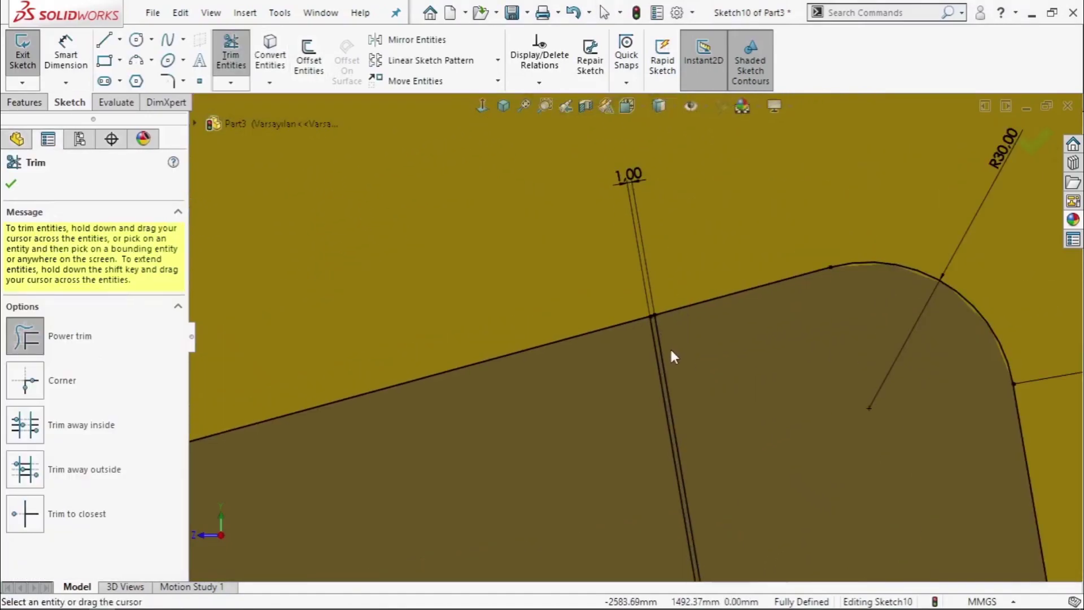
scroll(591, 318, "down", 3)
scroll(567, 206, "down", 2)
left_click_drag(540, 189, 549, 219)
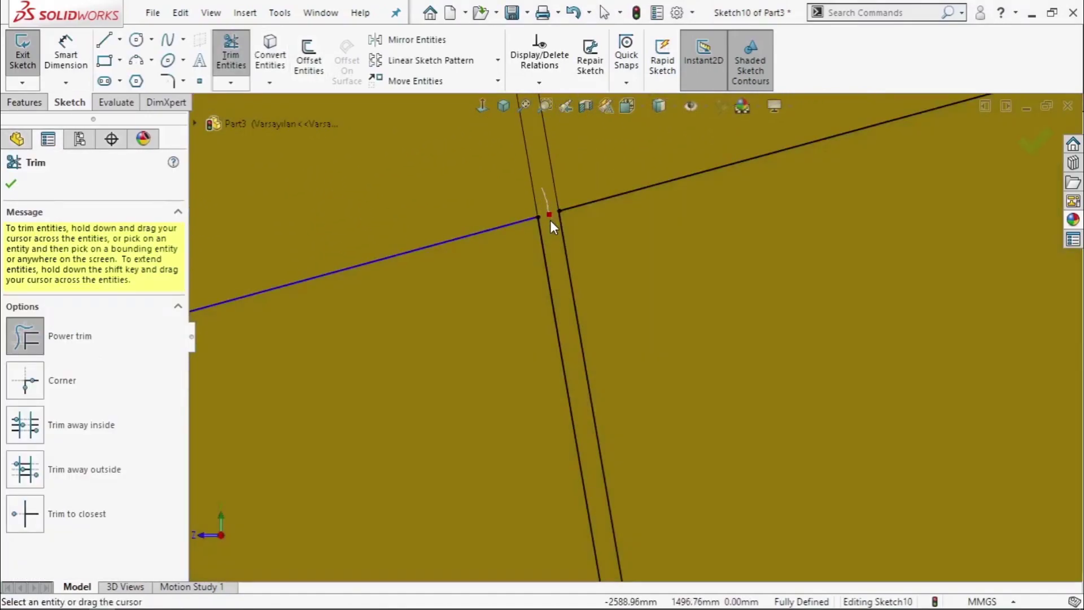
scroll(666, 446, "up", 2)
scroll(686, 491, "up", 2)
scroll(690, 508, "up", 2)
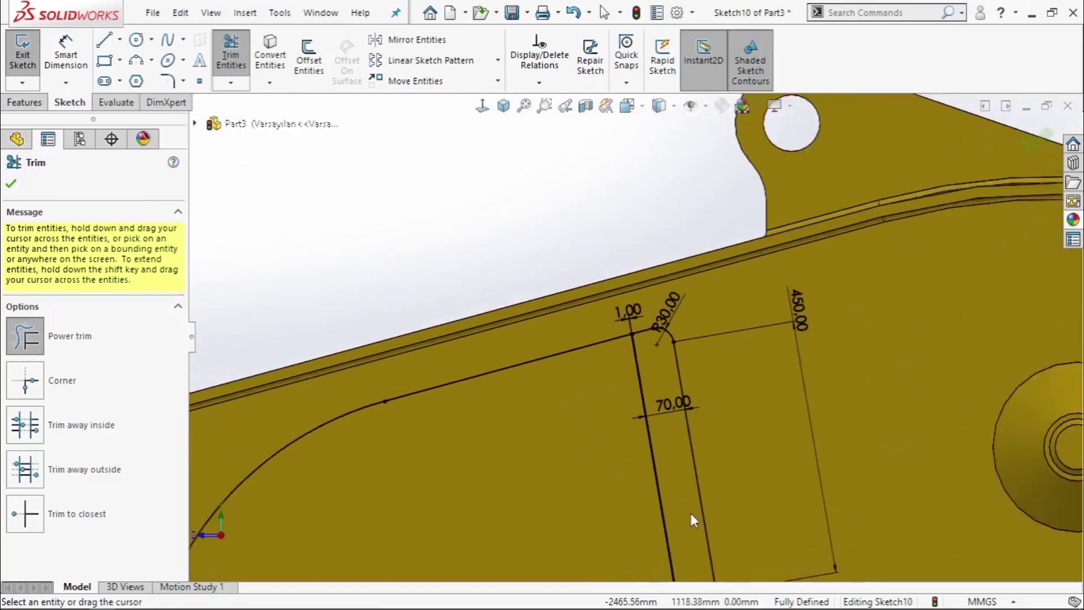
scroll(677, 517, "up", 2)
scroll(663, 480, "down", 2)
scroll(650, 378, "down", 2)
scroll(621, 305, "down", 2)
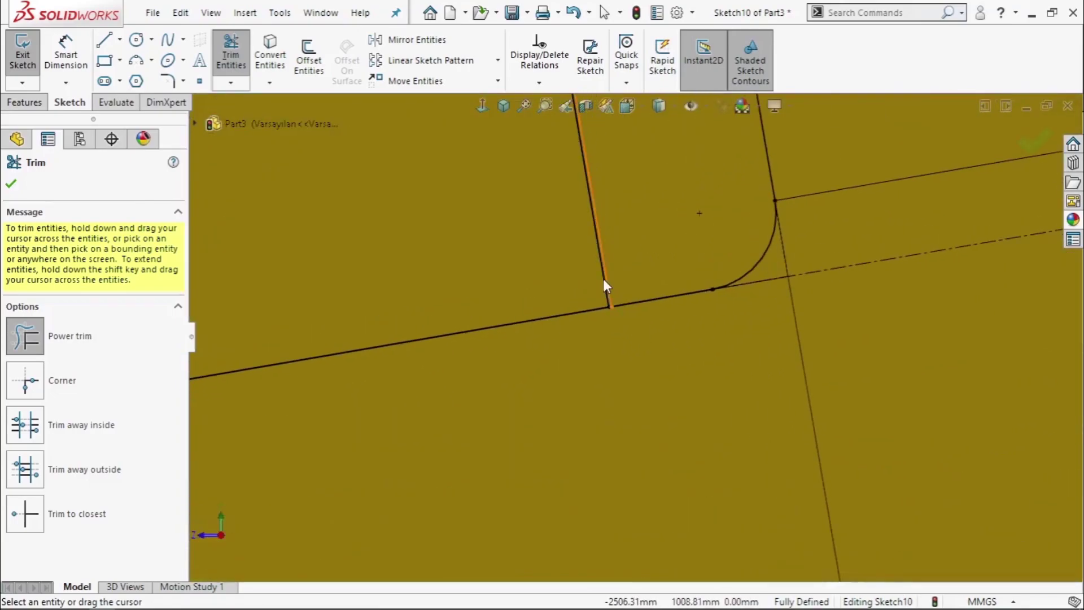
scroll(627, 333, "down", 2)
scroll(627, 356, "down", 1)
scroll(612, 339, "down", 2)
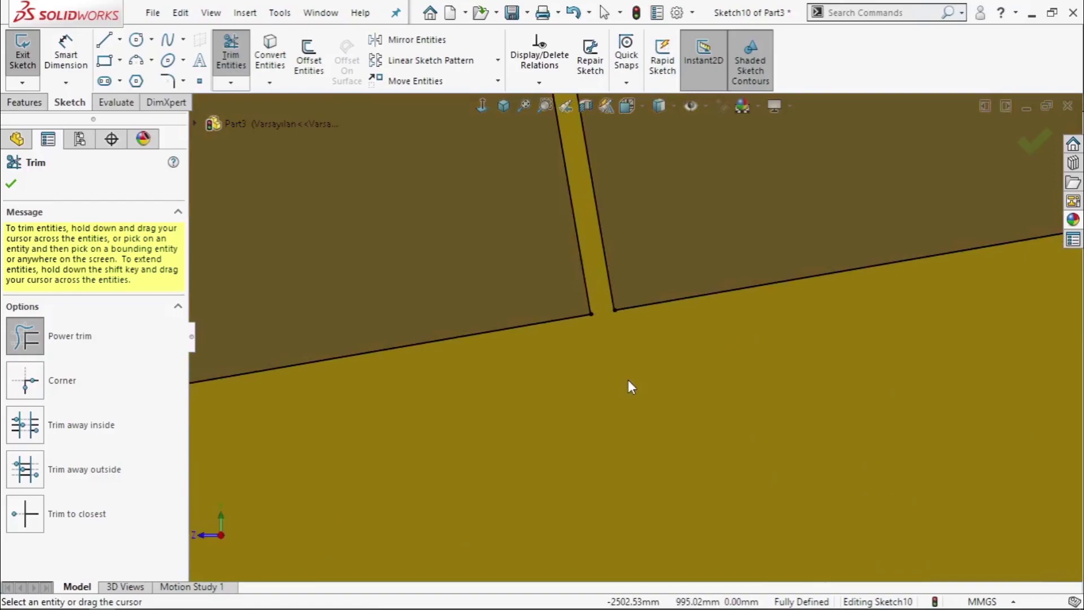
scroll(615, 370, "down", 2)
scroll(593, 341, "up", 1)
scroll(590, 339, "up", 1)
scroll(591, 339, "up", 2)
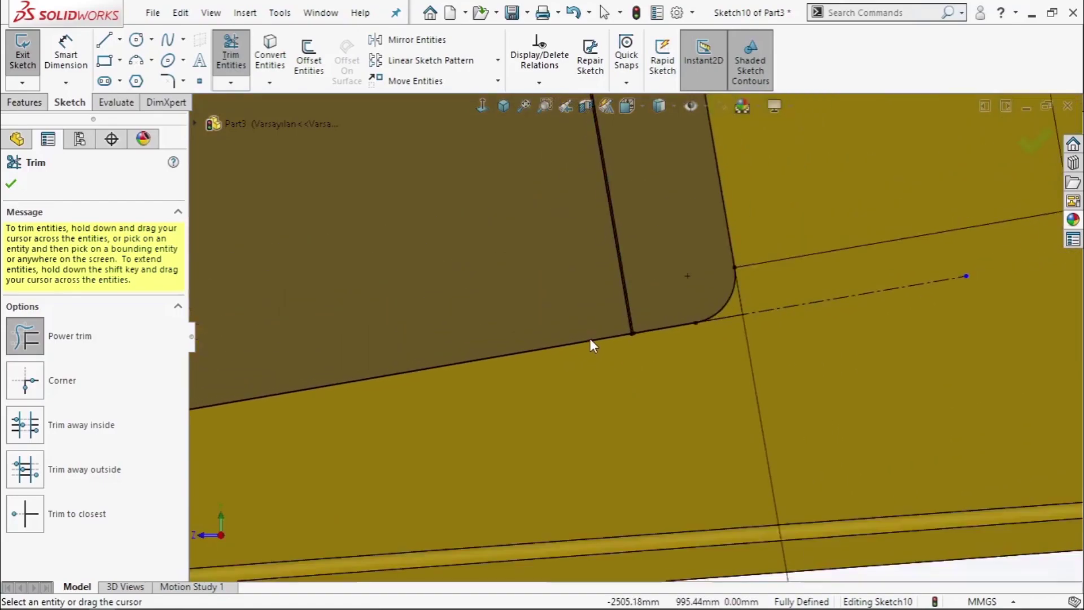
scroll(591, 339, "up", 2)
scroll(590, 338, "up", 2)
left_click(11, 184)
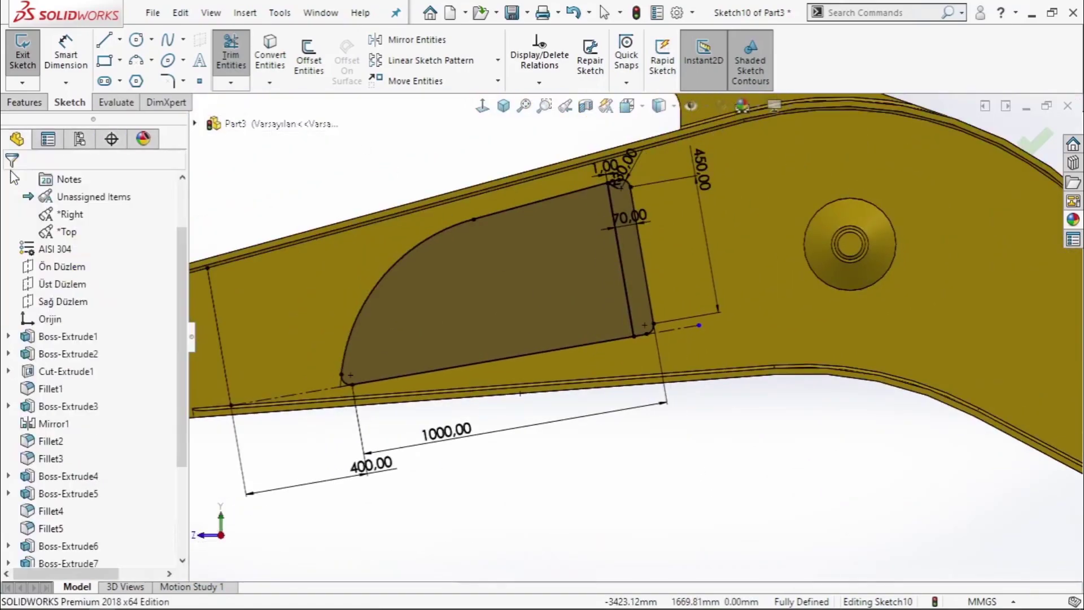
Extrude the panel sketch as a 1 mm blind boss.
left_click(25, 102)
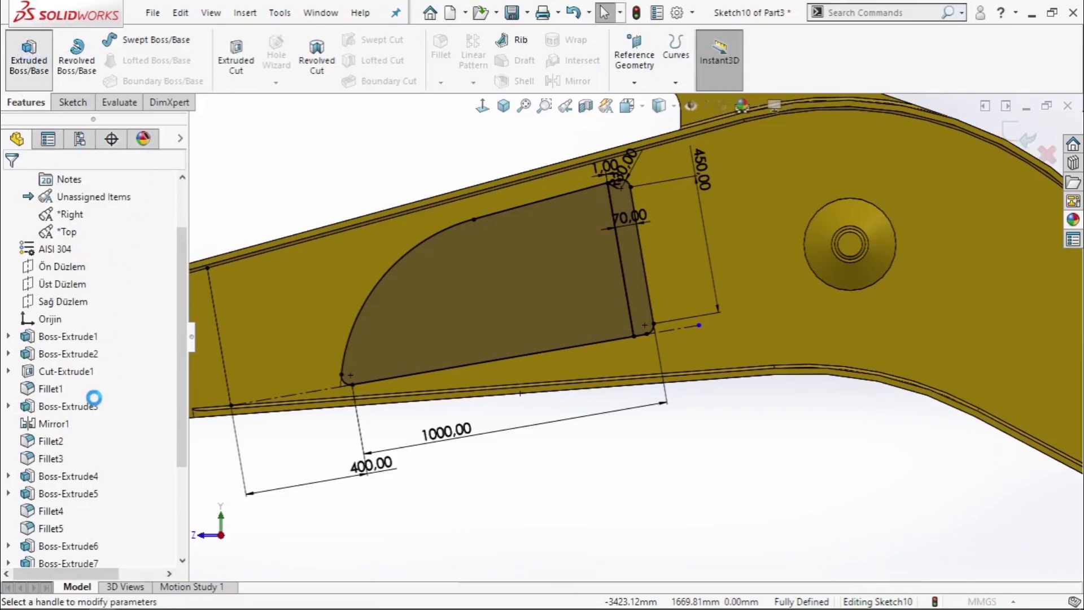
type("1")
key("Return")
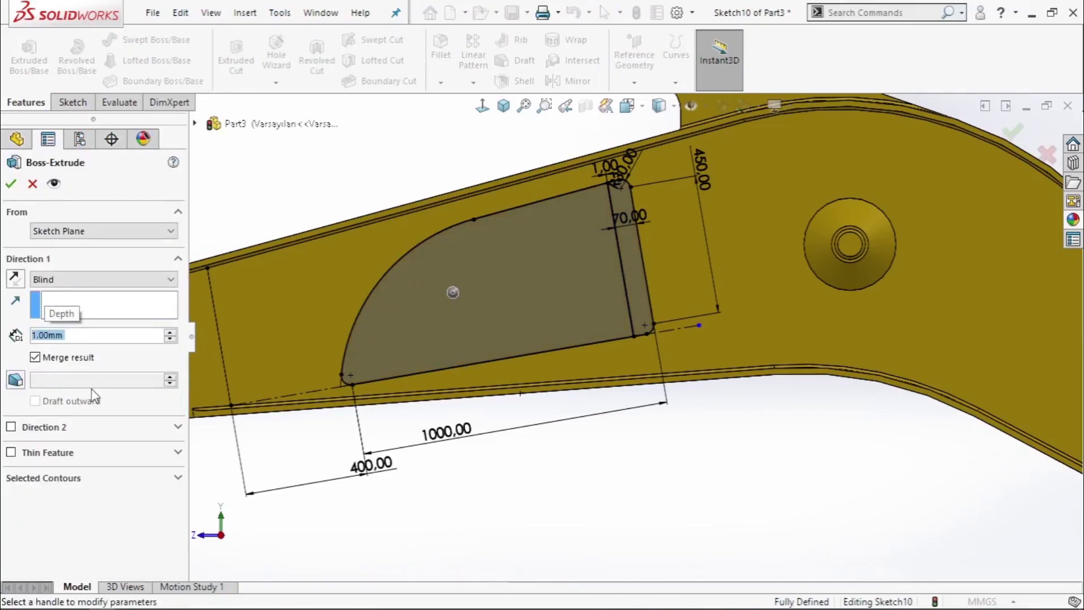
key("Return")
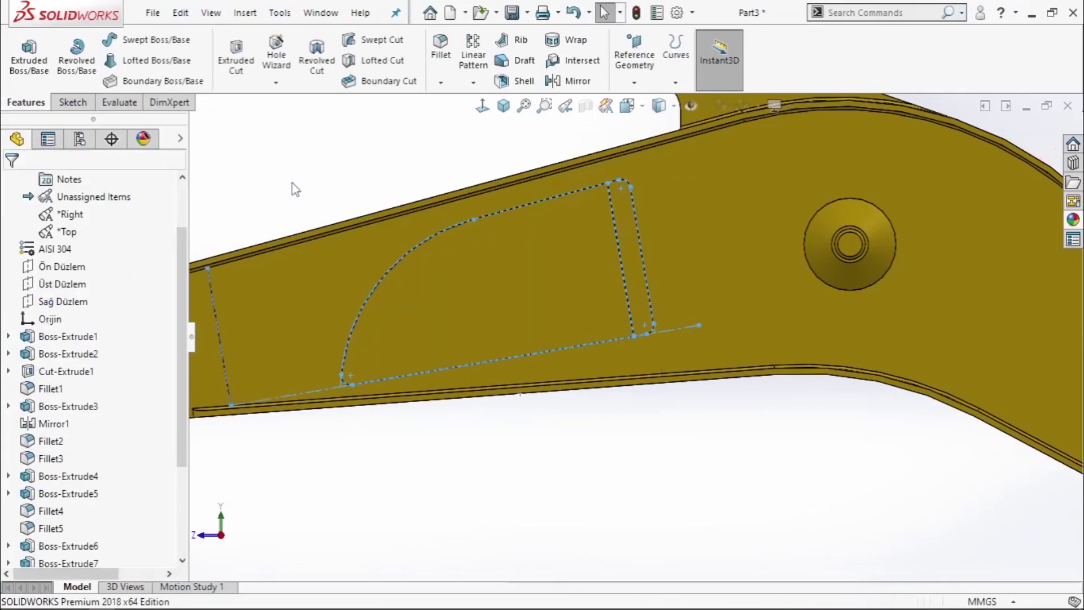
Give Boss-Extrude9 a black car-paint appearance.
left_click(65, 546)
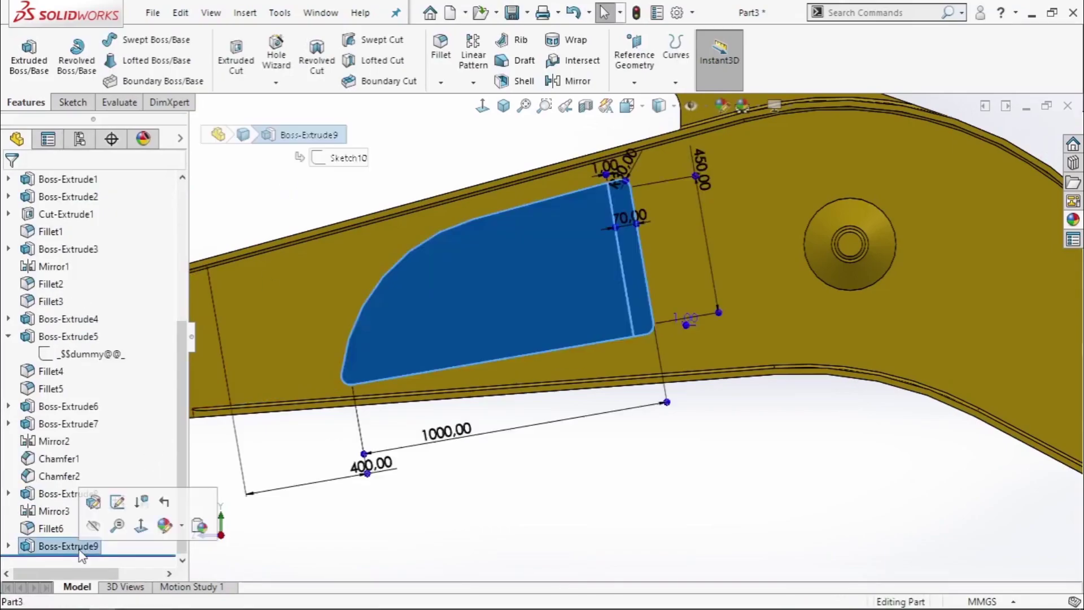
left_click(724, 105)
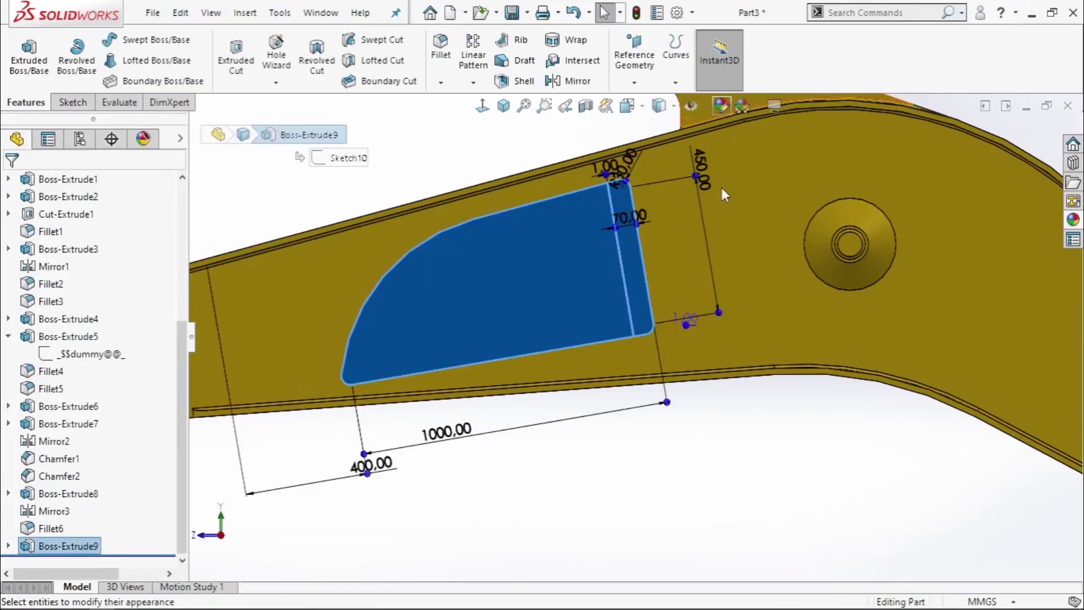
left_click(906, 223)
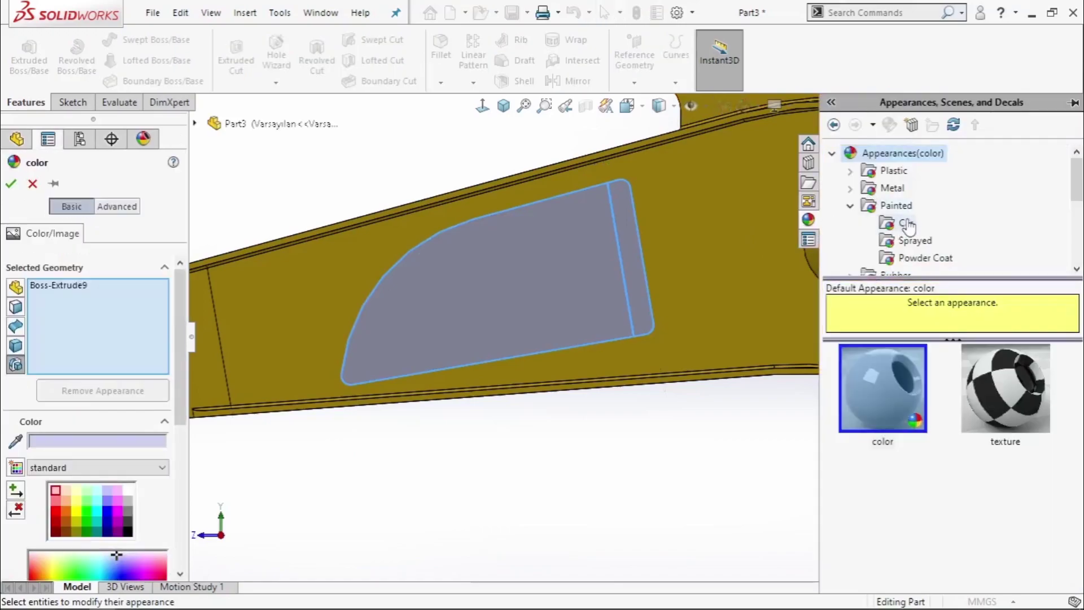
left_click(882, 388)
left_click(11, 183)
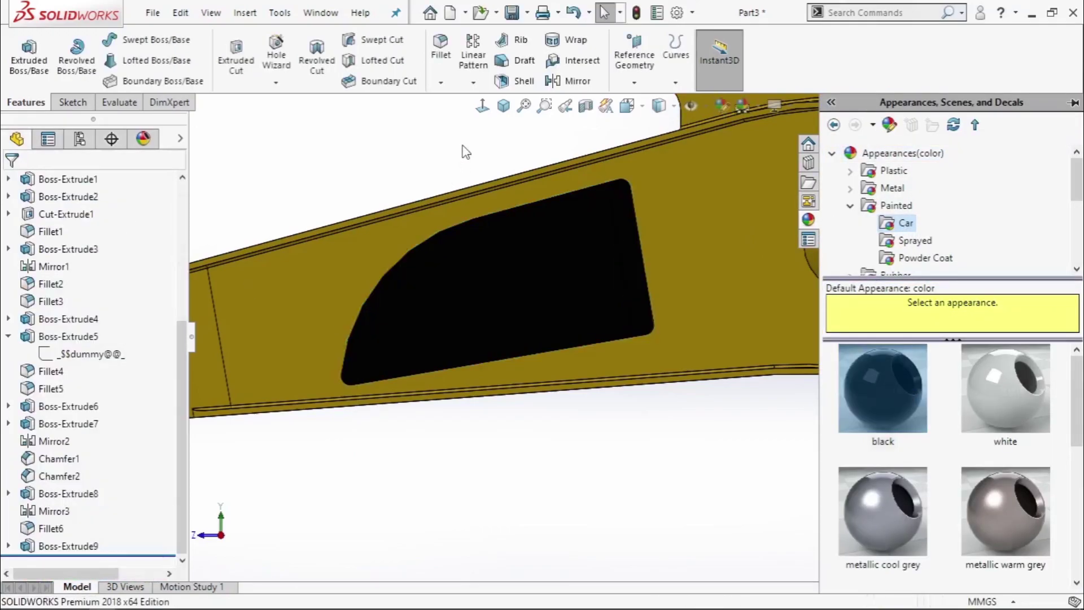
left_click(626, 212)
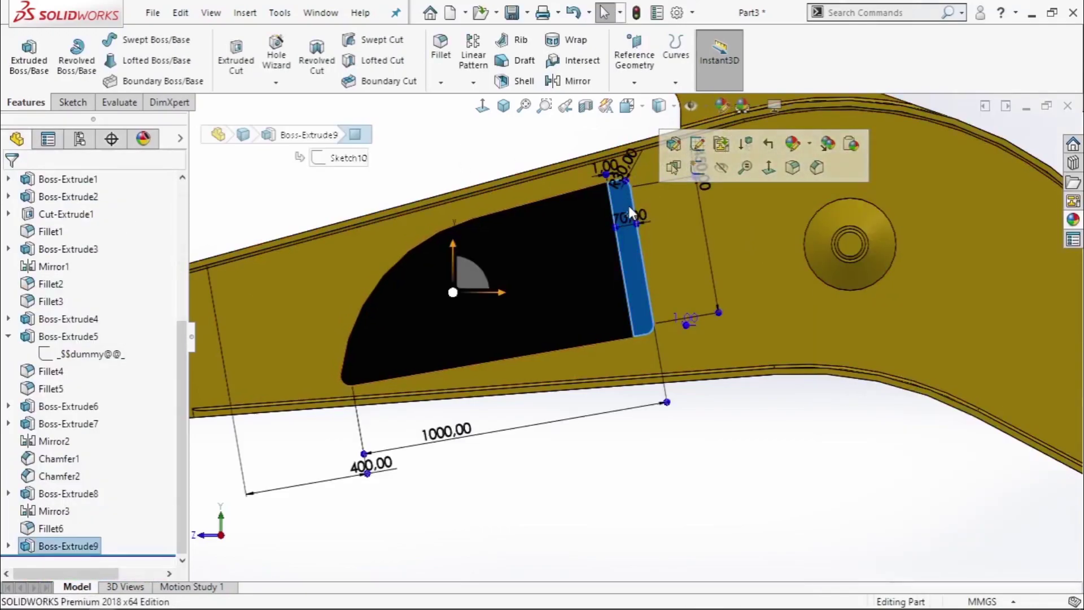
Zoom and orbit around the boom to bring the boss's lower side faces into view.
scroll(629, 209, "down", 3)
scroll(626, 215, "down", 2)
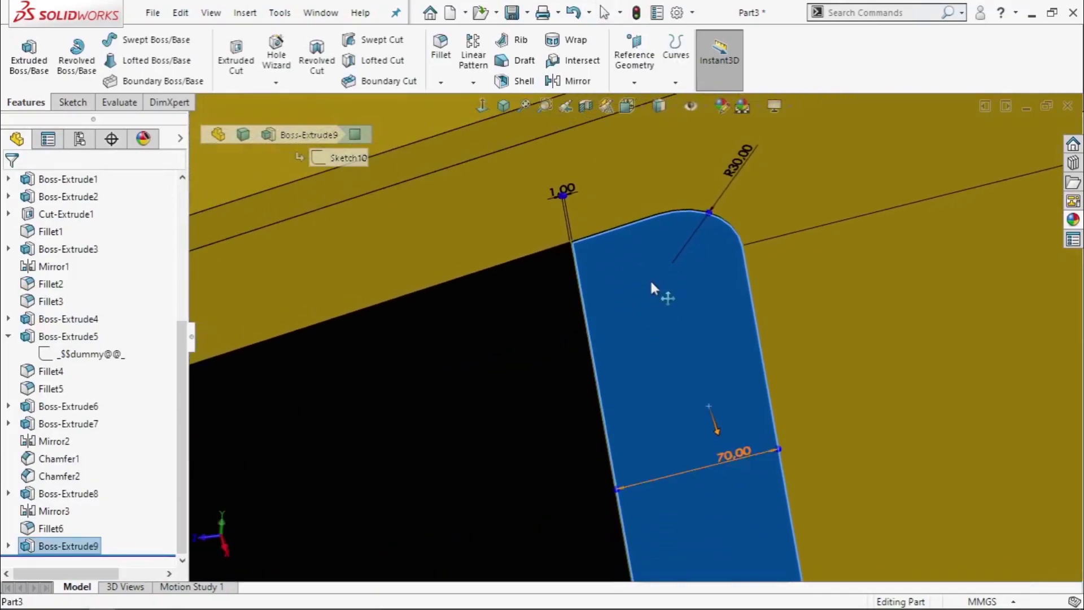
scroll(621, 260, "down", 2)
scroll(547, 217, "down", 2)
scroll(574, 195, "down", 2)
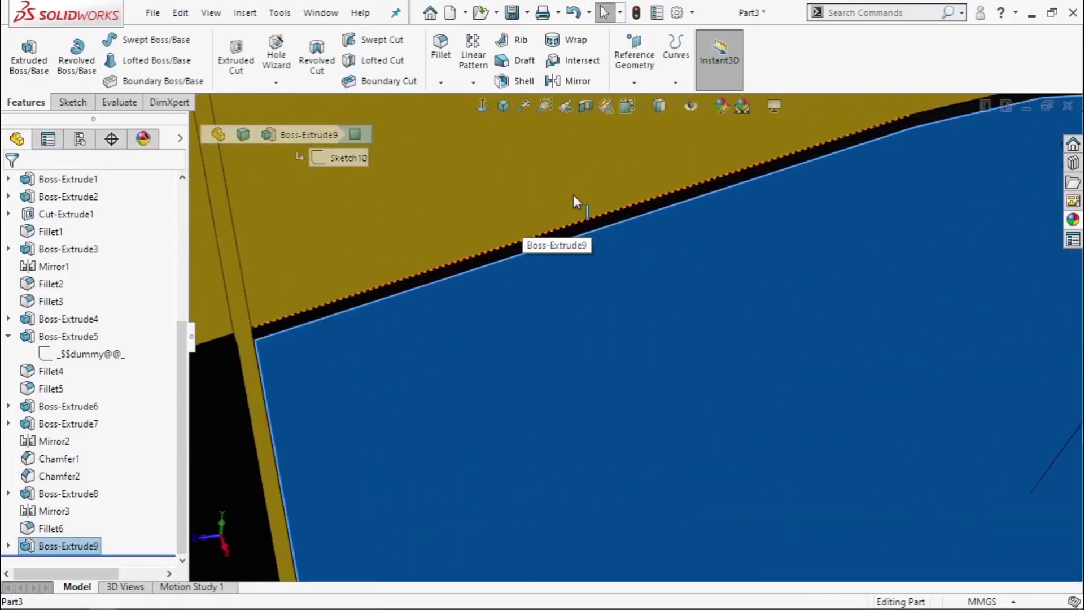
scroll(588, 243, "down", 1)
mouse_move(587, 242)
middle_mouse_down()
mouse_move(604, 255)
mouse_move(845, 213)
mouse_move(907, 300)
mouse_move(807, 339)
mouse_move(832, 399)
mouse_move(837, 490)
mouse_move(765, 515)
mouse_move(653, 460)
mouse_move(634, 431)
mouse_move(581, 452)
middle_mouse_up()
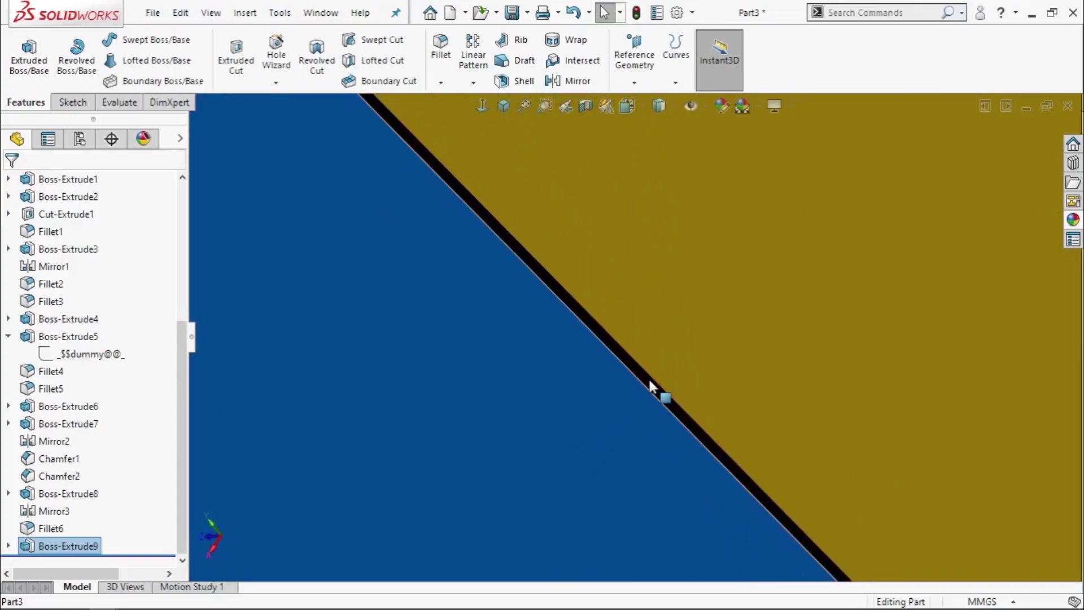
mouse_move(649, 380)
middle_mouse_down()
mouse_move(380, 393)
mouse_move(412, 264)
mouse_move(467, 225)
mouse_move(417, 247)
middle_mouse_up()
scroll(429, 249, "down", 3)
scroll(446, 266, "down", 3)
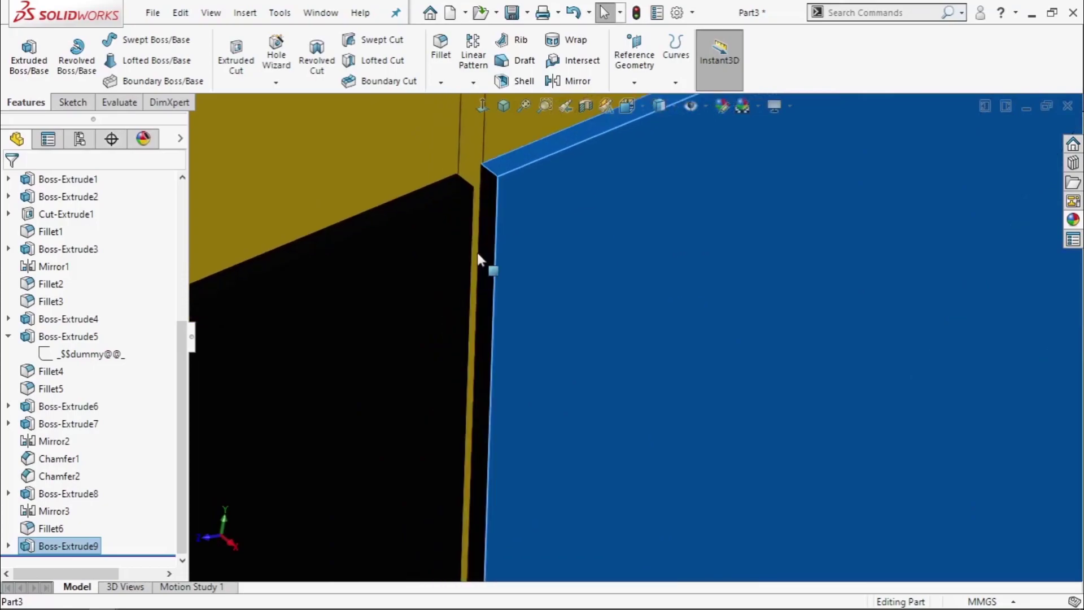
scroll(734, 446, "up", 3)
scroll(807, 480, "up", 3)
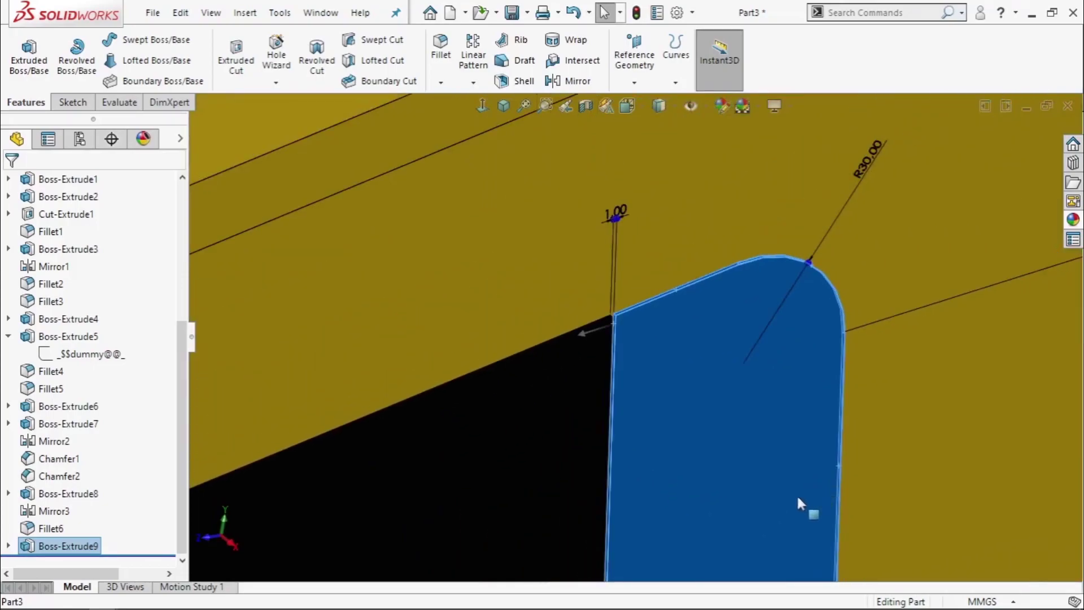
scroll(734, 514, "up", 3)
scroll(655, 536, "up", 3)
scroll(635, 367, "down", 3)
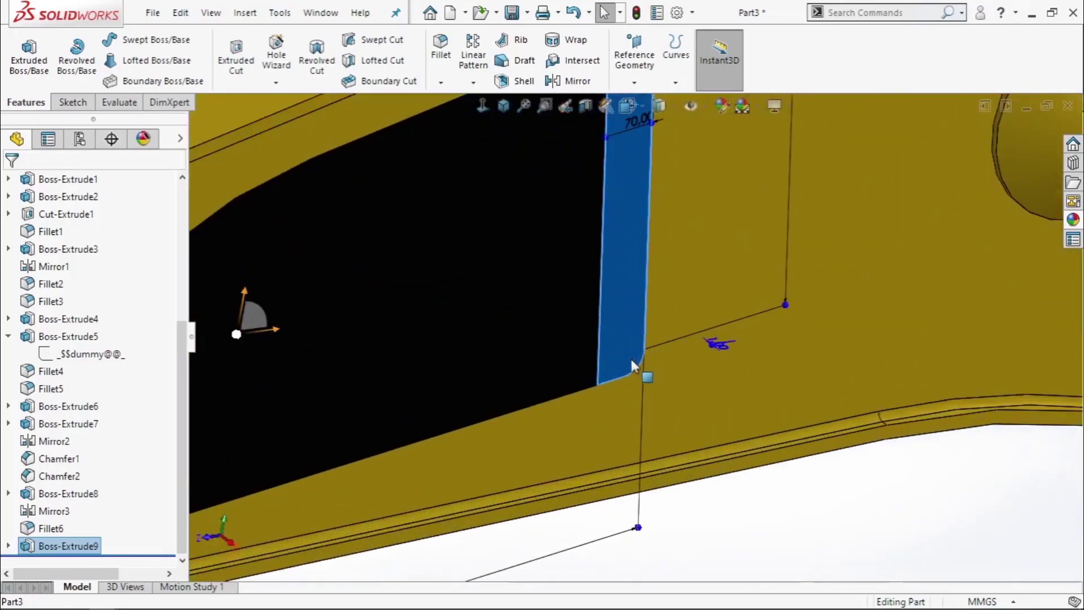
scroll(610, 395, "down", 3)
scroll(621, 307, "down", 2)
scroll(636, 343, "down", 3)
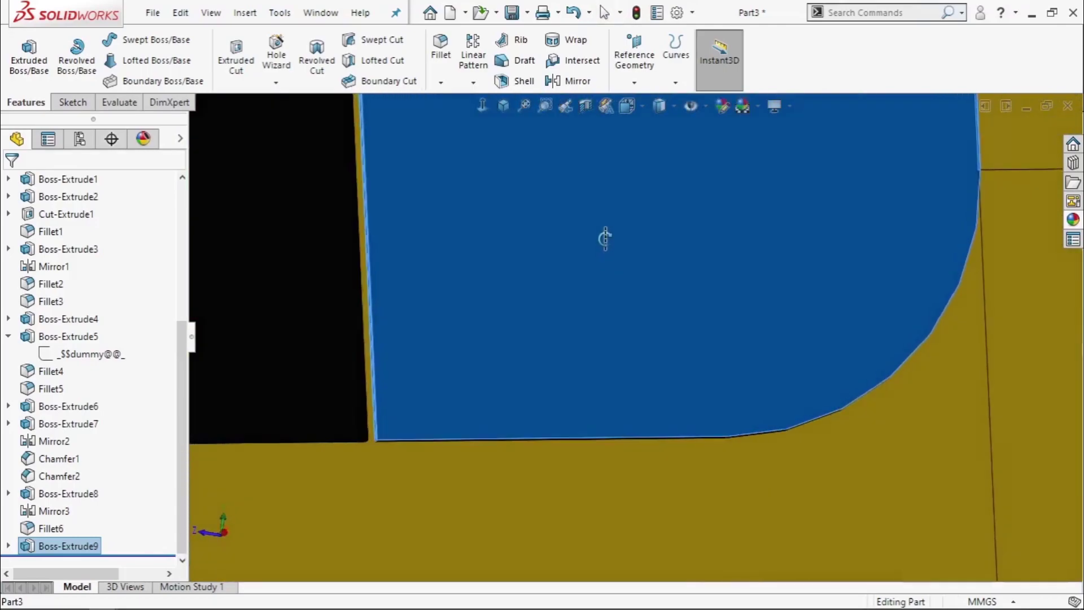
middle_click_drag(636, 343, 608, 359)
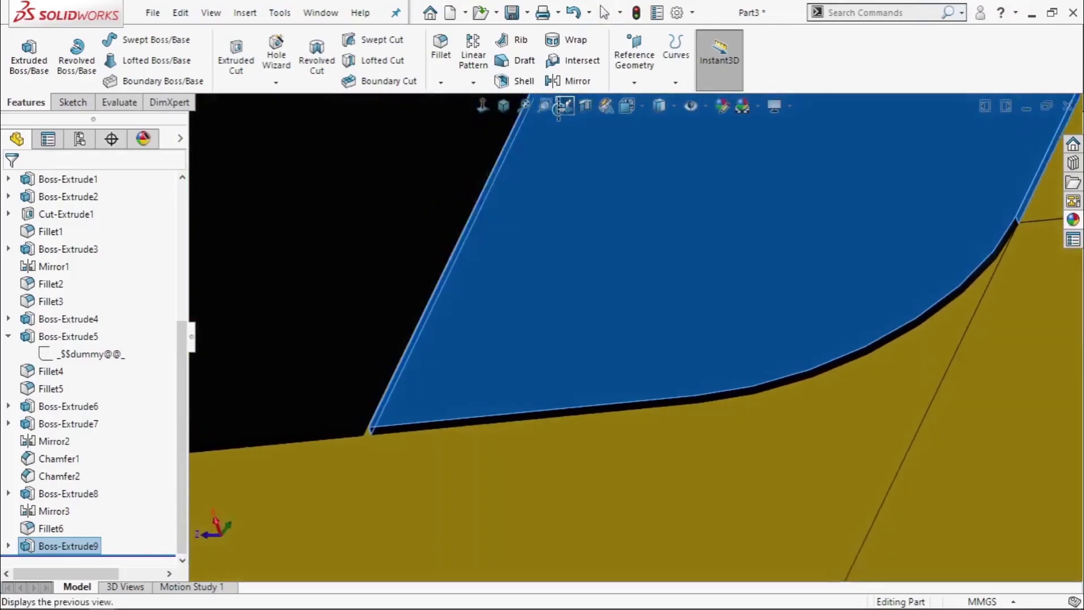
Give the strip's straight and curved side faces a red appearance.
left_click(624, 405)
left_click(712, 394)
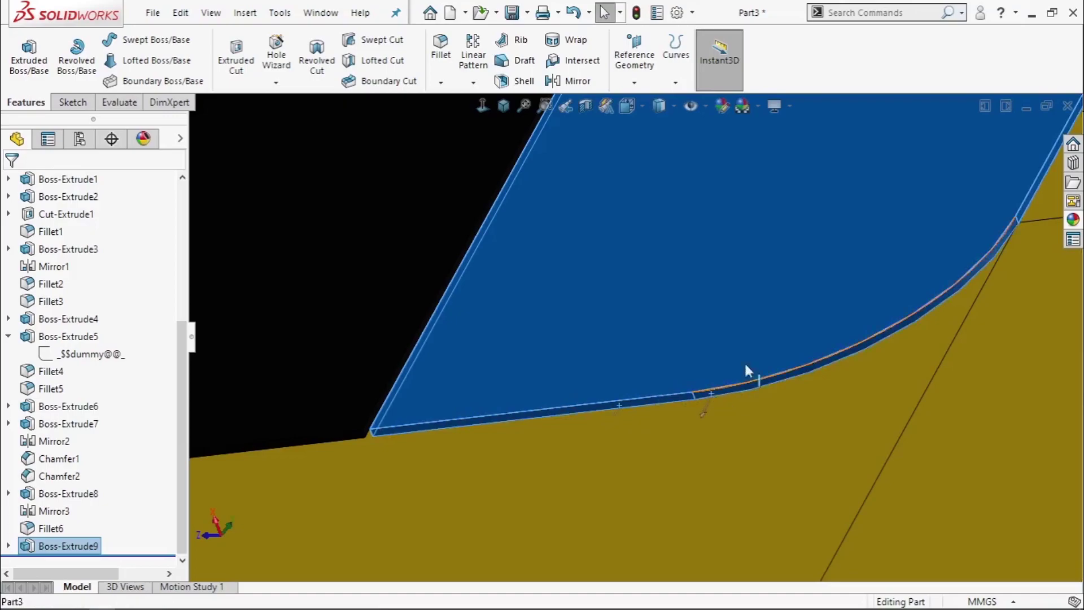
left_click(723, 105)
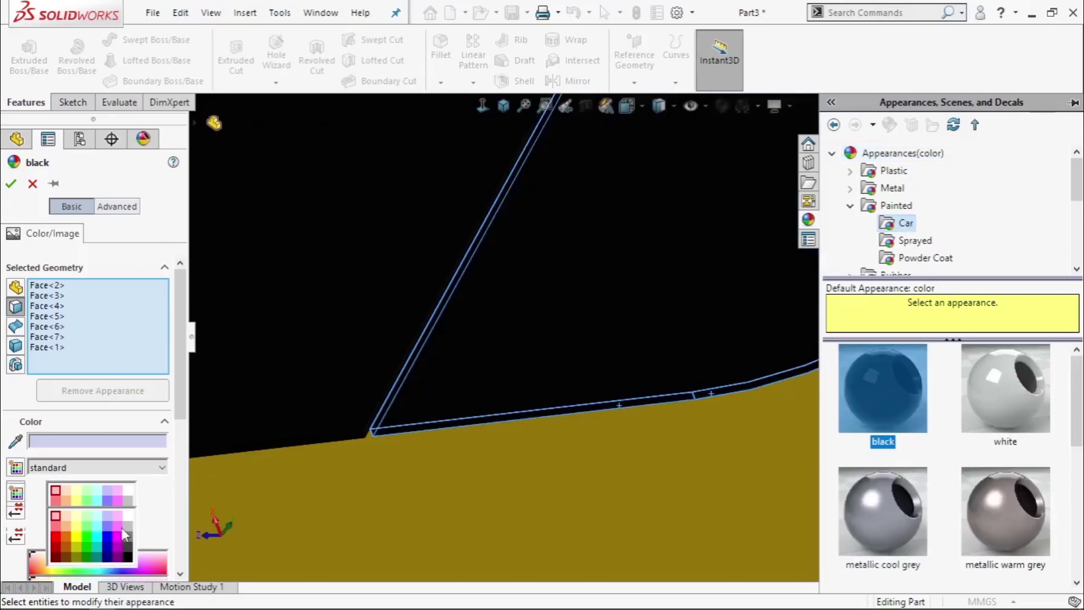
left_click(56, 536)
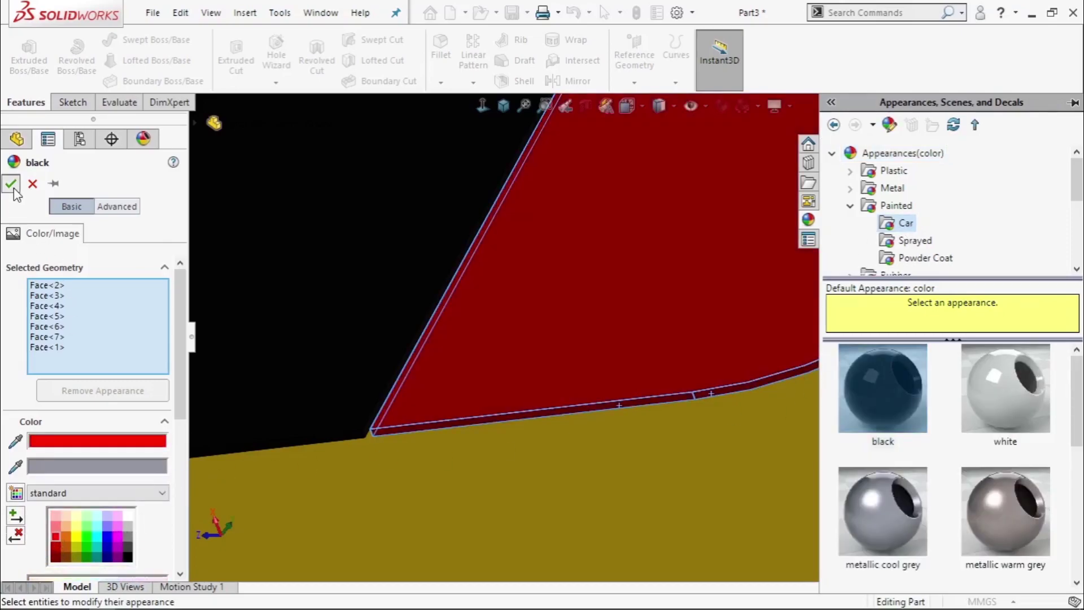
left_click(13, 190)
scroll(371, 358, "up", 3)
scroll(388, 368, "up", 3)
scroll(489, 313, "up", 2)
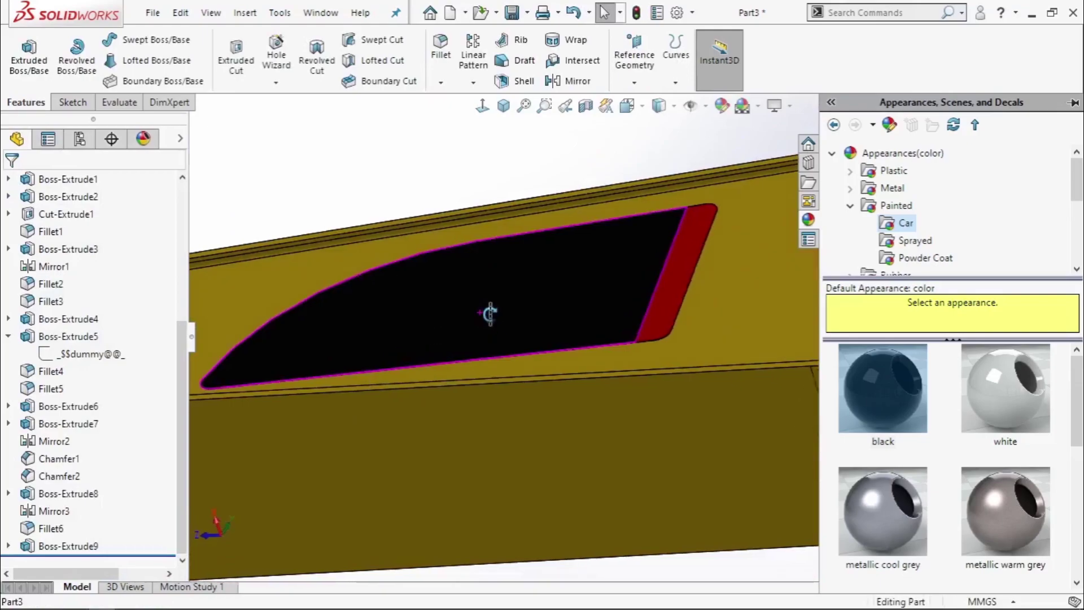
scroll(492, 395, "up", 3)
scroll(484, 416, "up", 2)
scroll(515, 477, "up", 3)
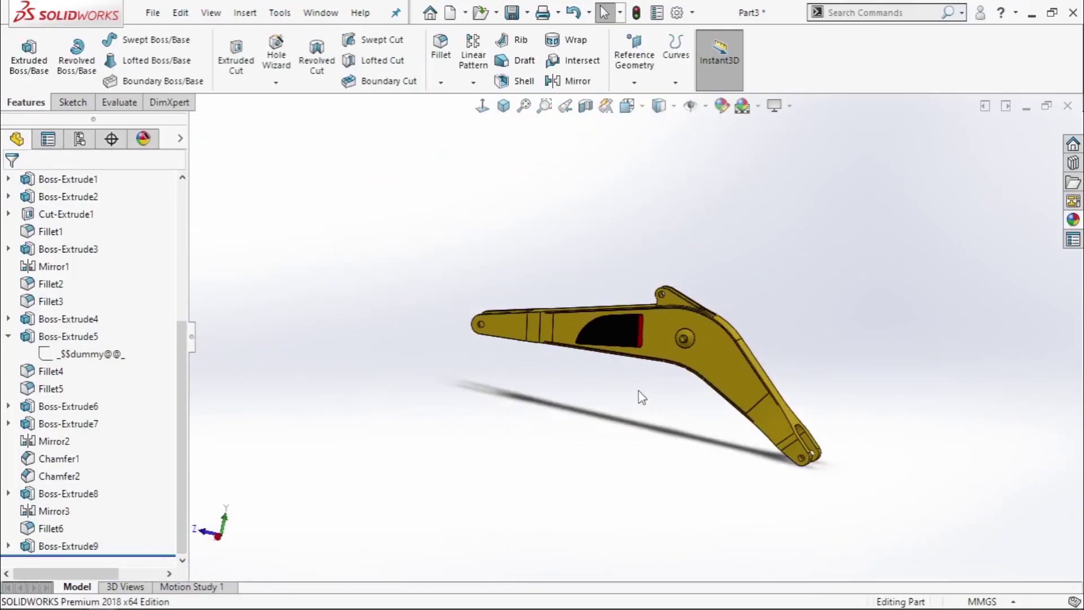
Start a new sketch on the black side panel face.
scroll(642, 397, "down", 3)
scroll(604, 303, "down", 3)
mouse_move(604, 302)
middle_mouse_down()
mouse_move(758, 351)
mouse_move(715, 375)
middle_mouse_up()
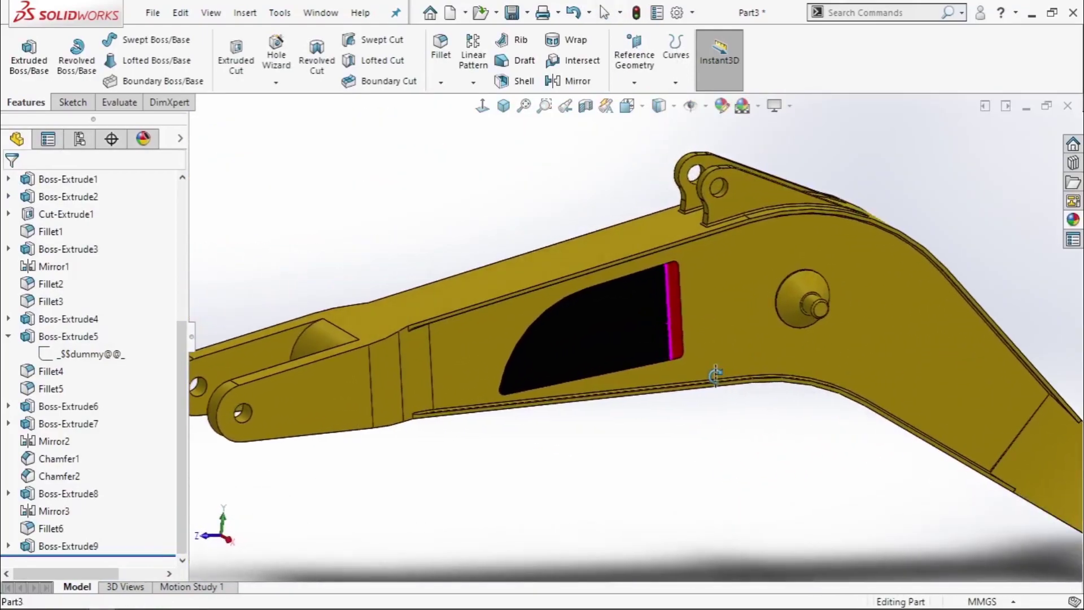
scroll(734, 406, "up", 3)
middle_click_drag(774, 443, 597, 296)
left_click(597, 296)
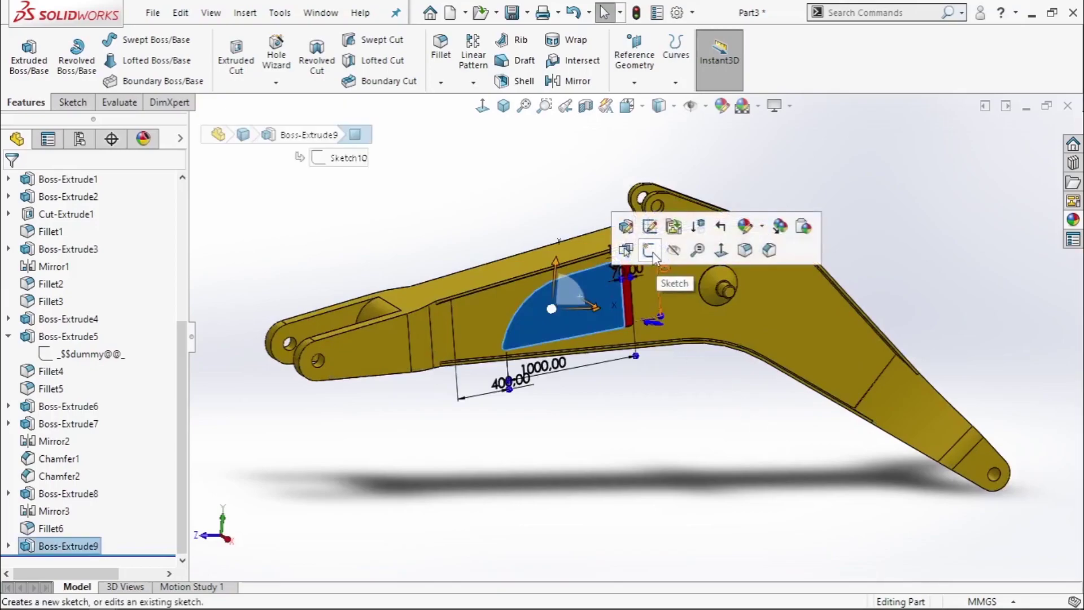
left_click(650, 251)
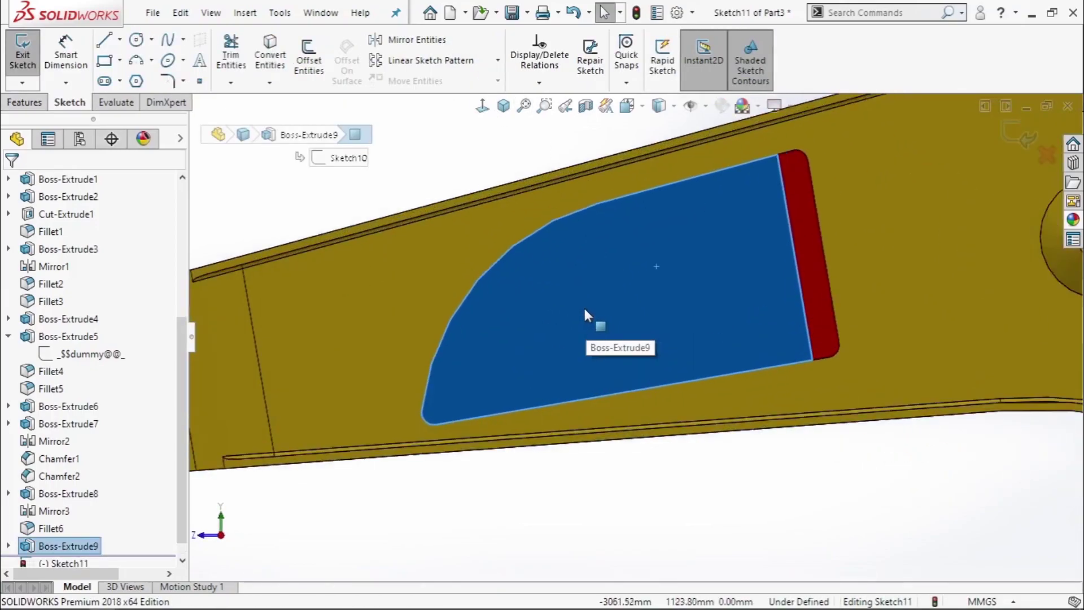
scroll(714, 316, "down", 2)
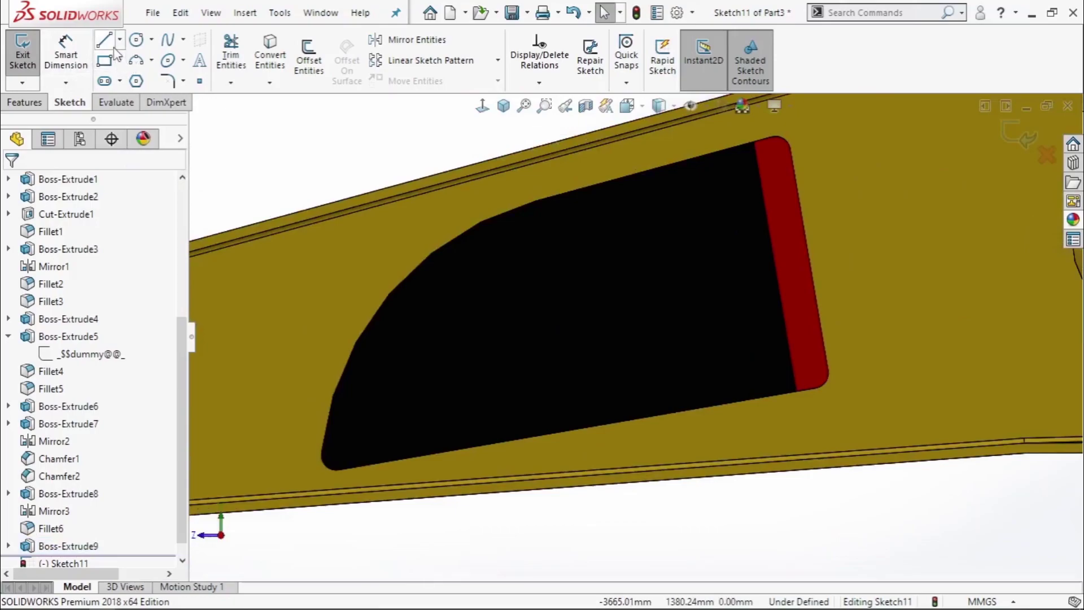
Draw a construction centreline across the panel, parallel to its bottom edge.
left_click(119, 40)
left_click(141, 78)
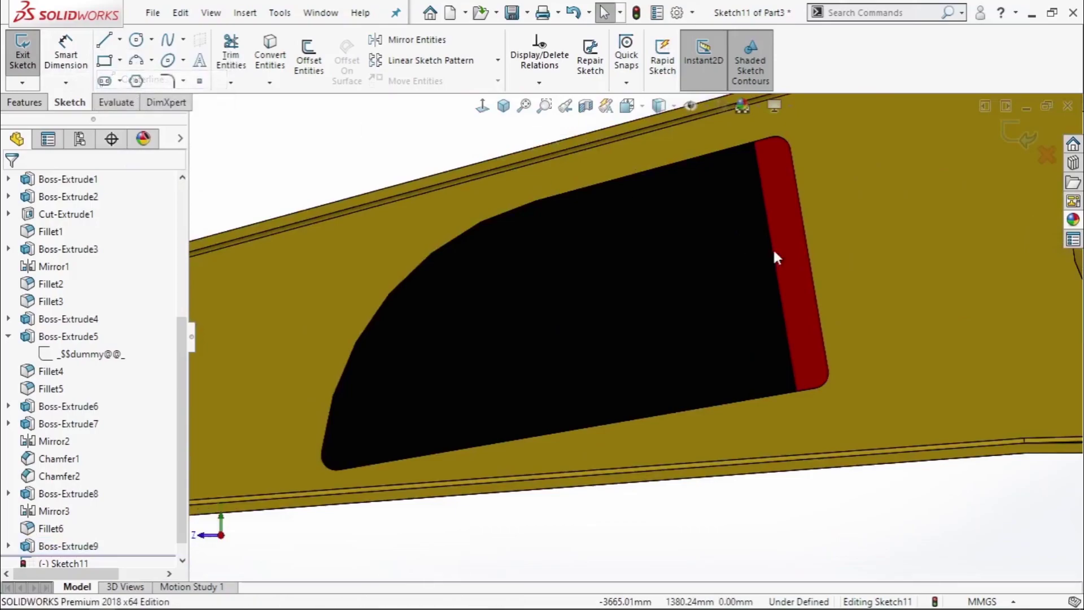
left_click(793, 370)
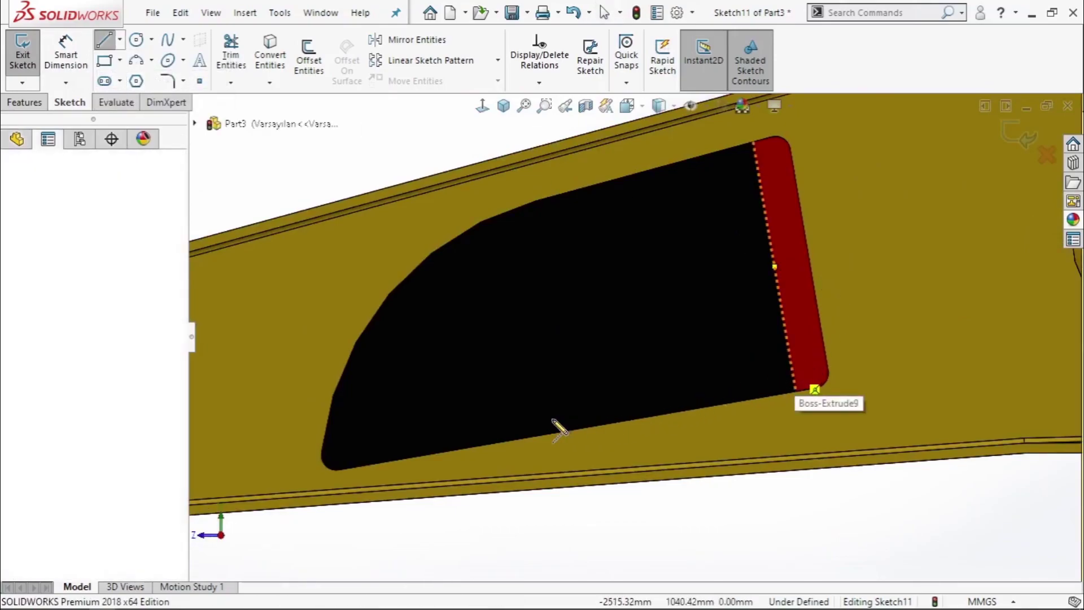
left_click(362, 443)
right_click(286, 354)
left_click(319, 367)
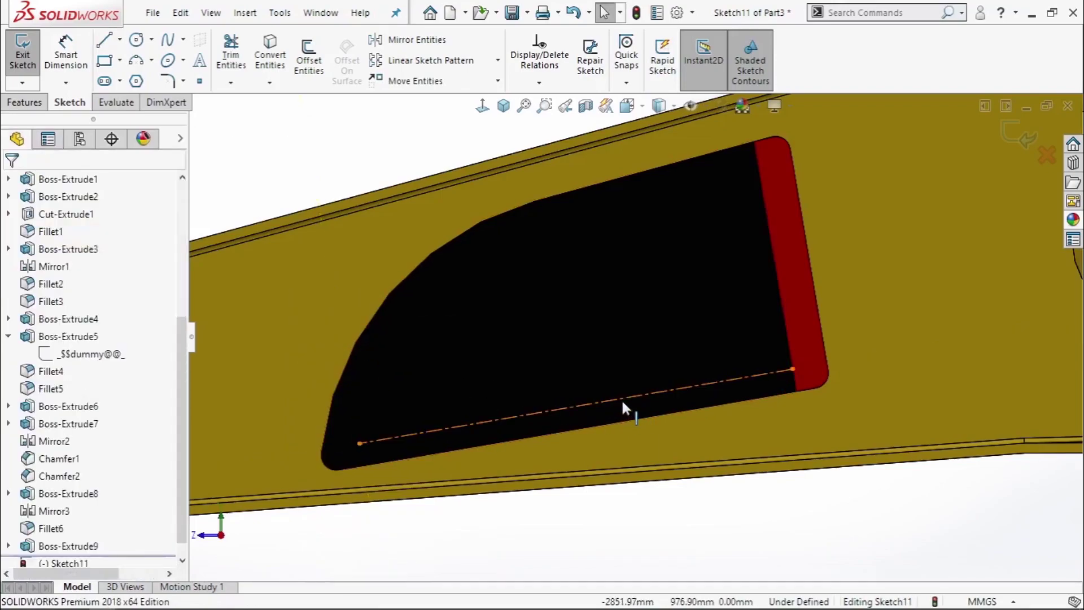
left_click(620, 405)
left_click(617, 421, "ctrl")
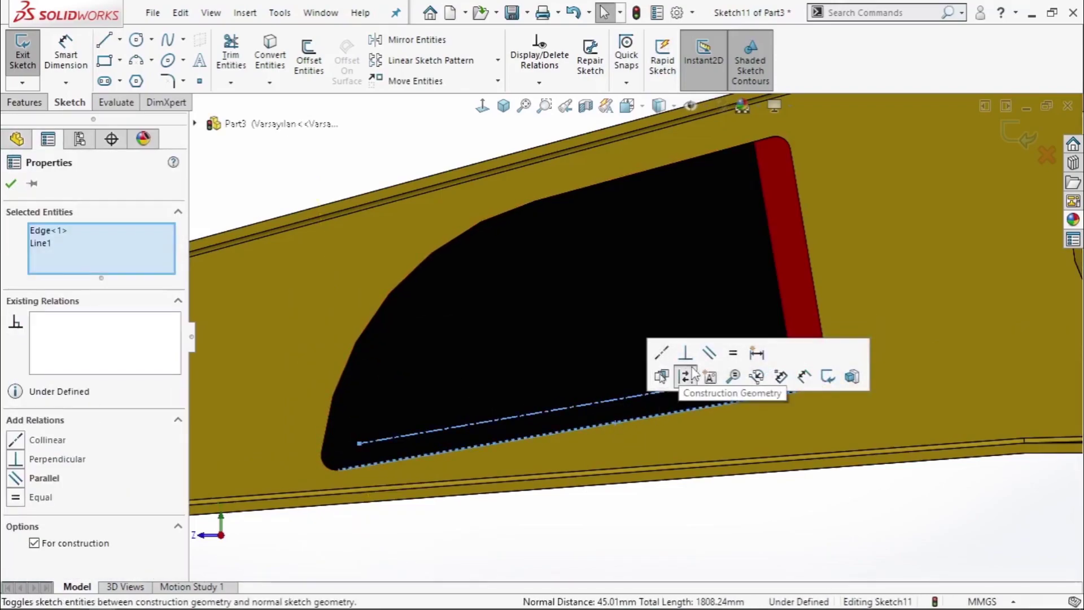
left_click(709, 353)
left_click(686, 521)
Dimension the centreline 30 mm from the panel's bottom edge.
right_click_drag(828, 547, 822, 497)
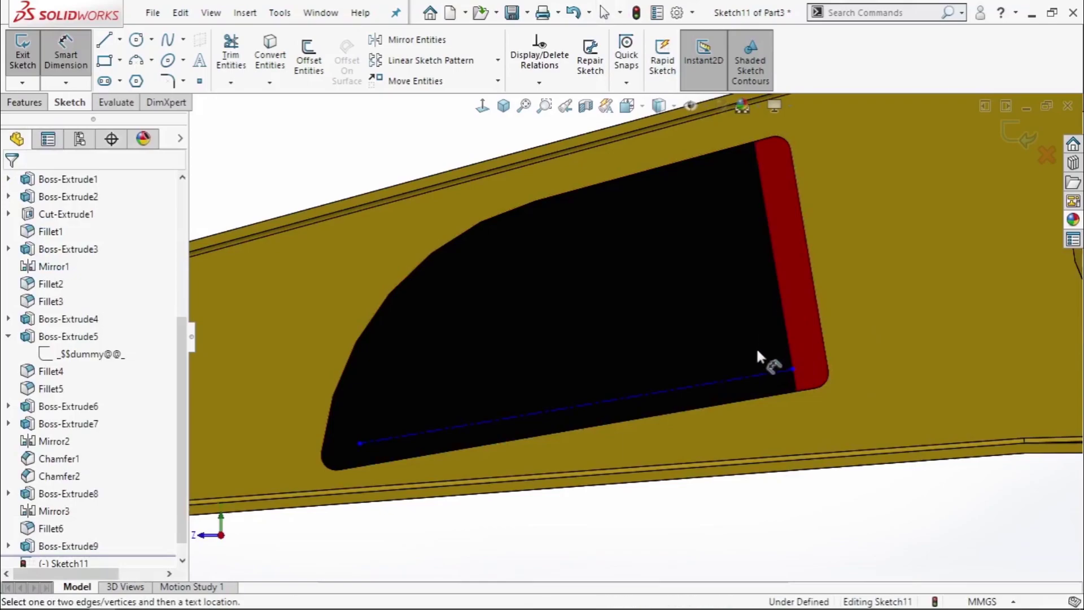
left_click(746, 377)
left_click(747, 397)
left_click(898, 352)
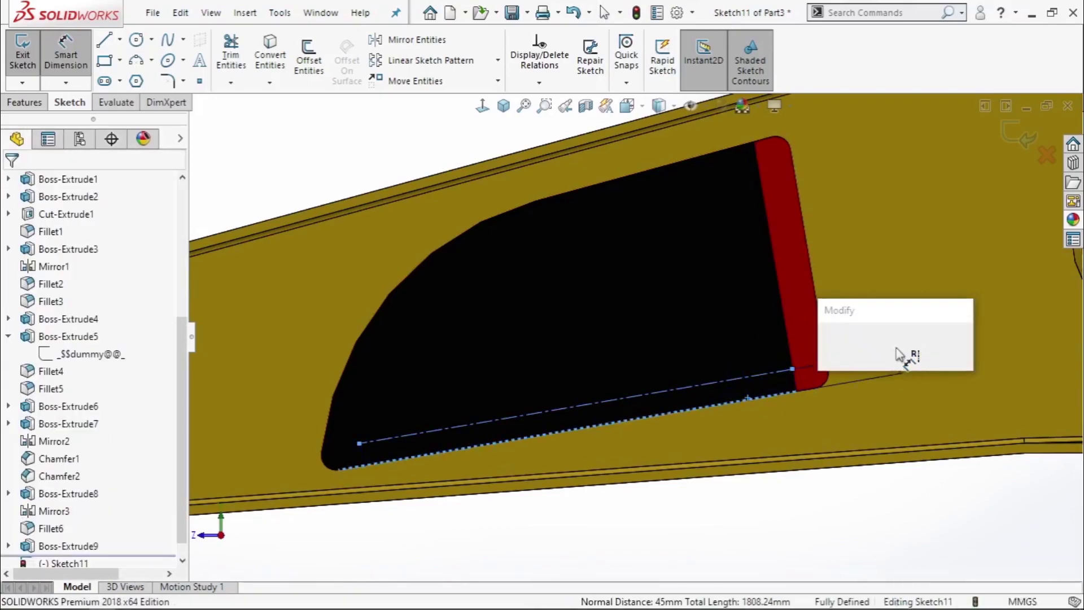
type("40")
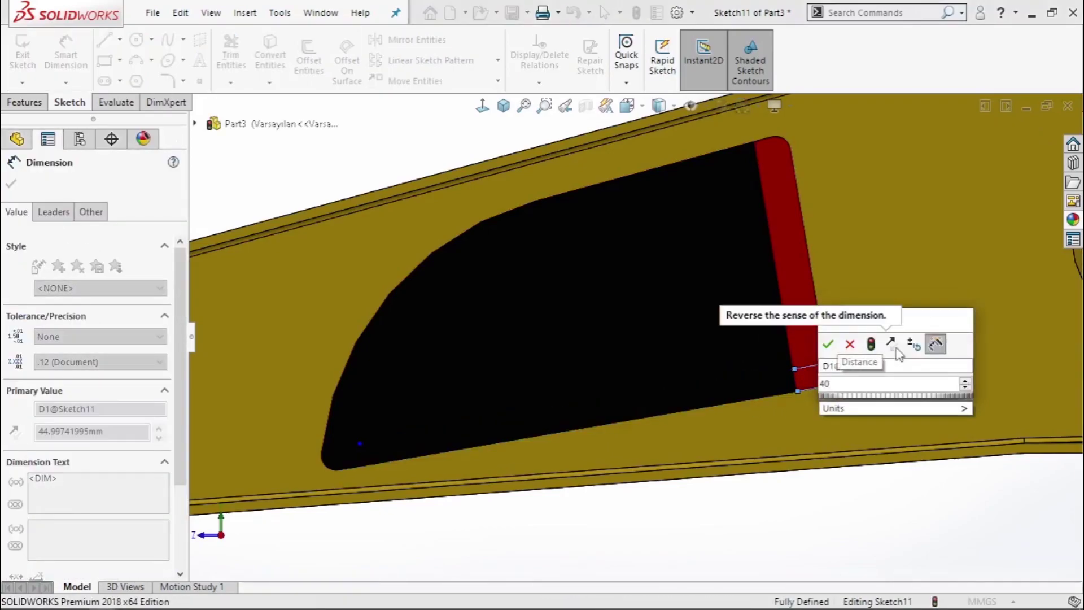
key("Return")
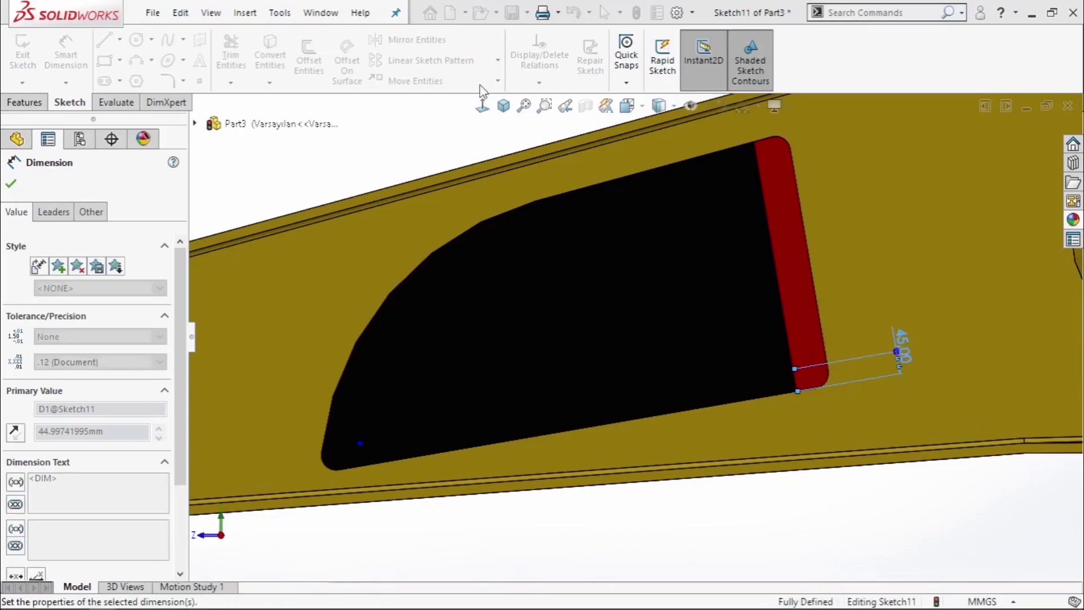
right_click(320, 159)
left_click(363, 201)
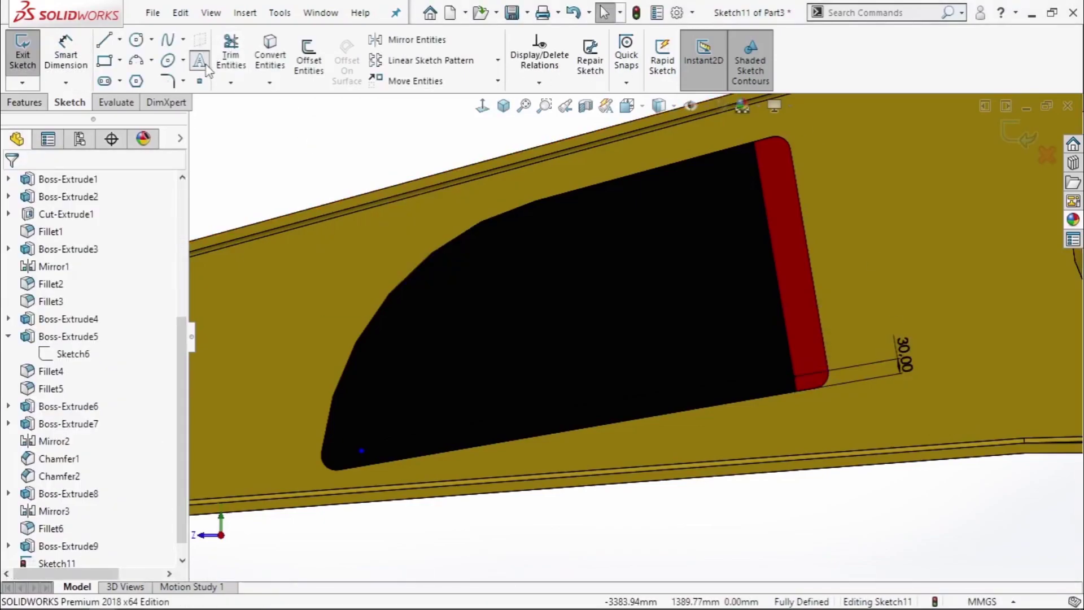
left_click(200, 60)
left_click(440, 437)
type("MYB")
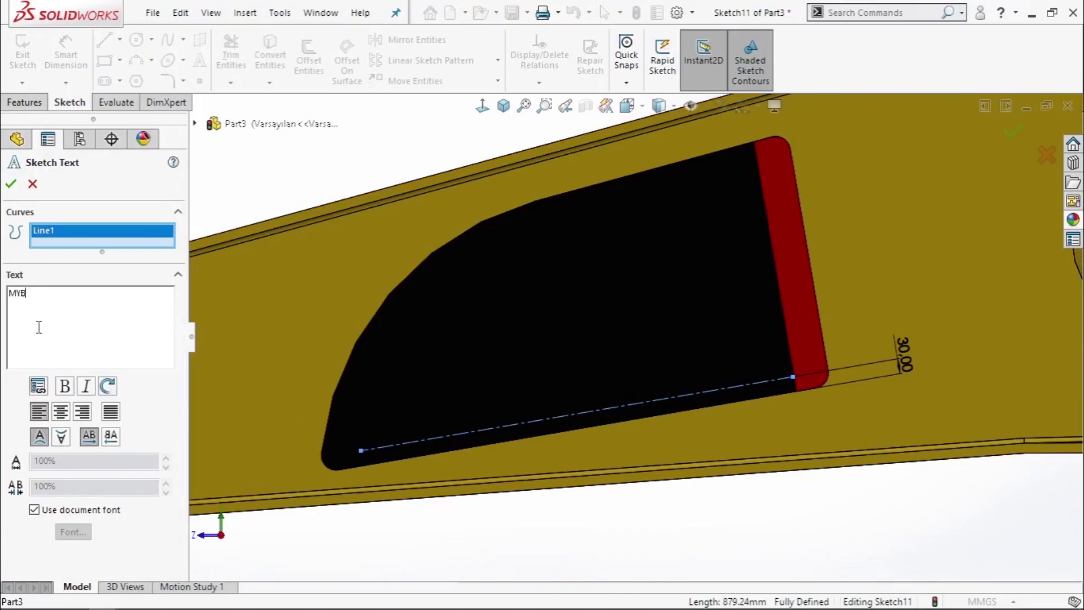
Switch the MYB text from the document font to SOLIDWORKS GDT Bold.
left_click(34, 509)
type("150")
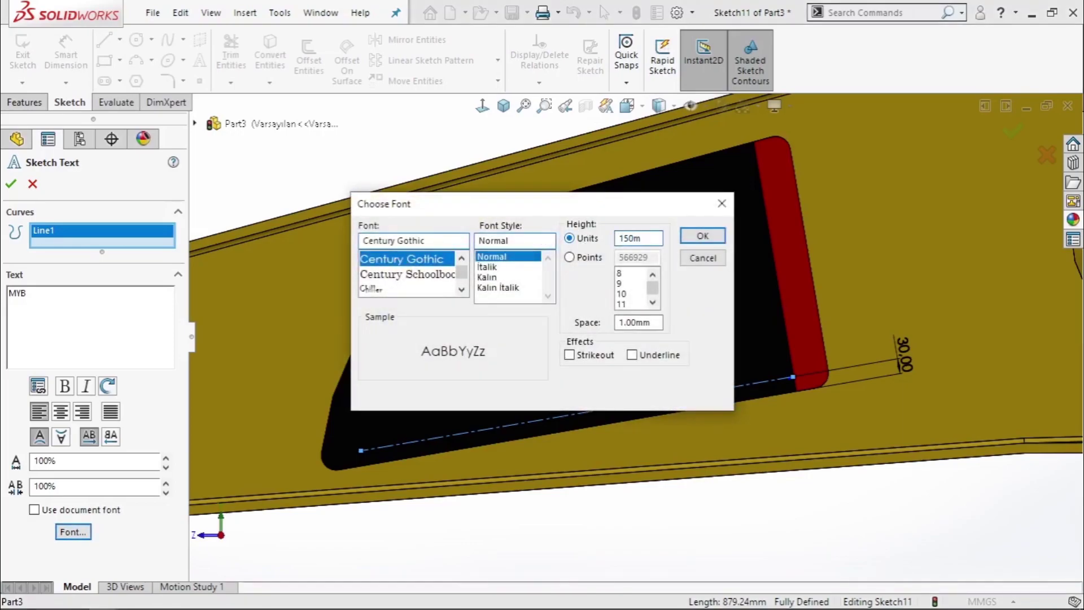
type("m")
key("Return")
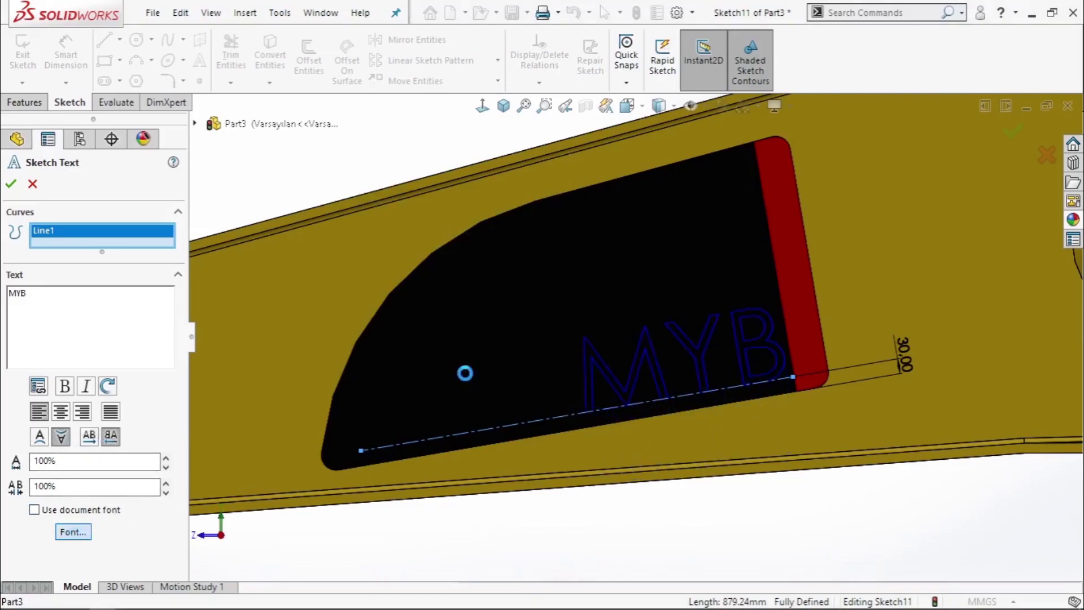
key("Return")
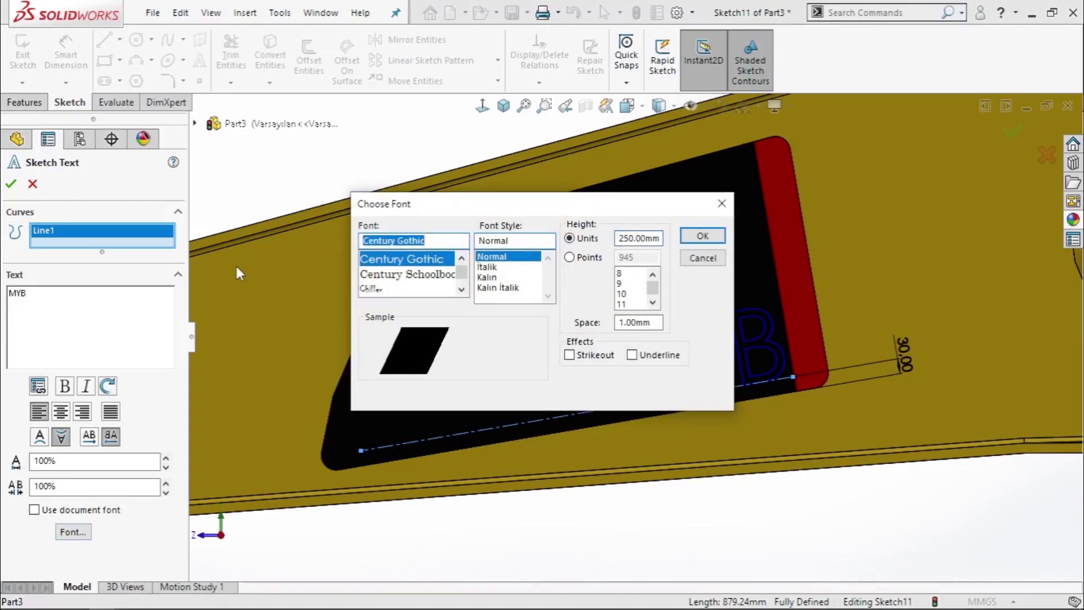
type("solid")
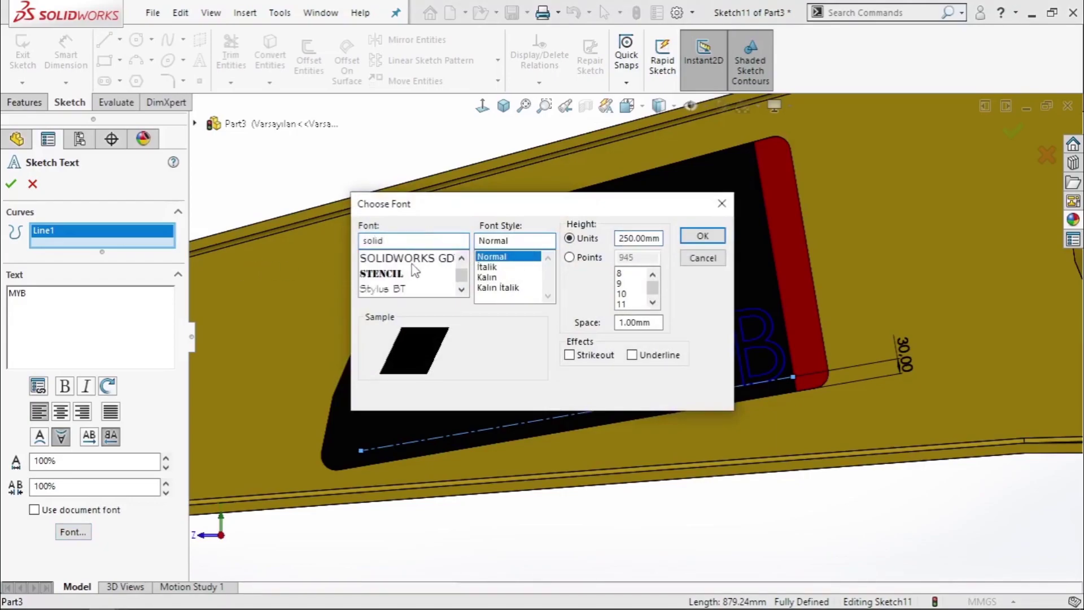
left_click(412, 259)
left_click(489, 277)
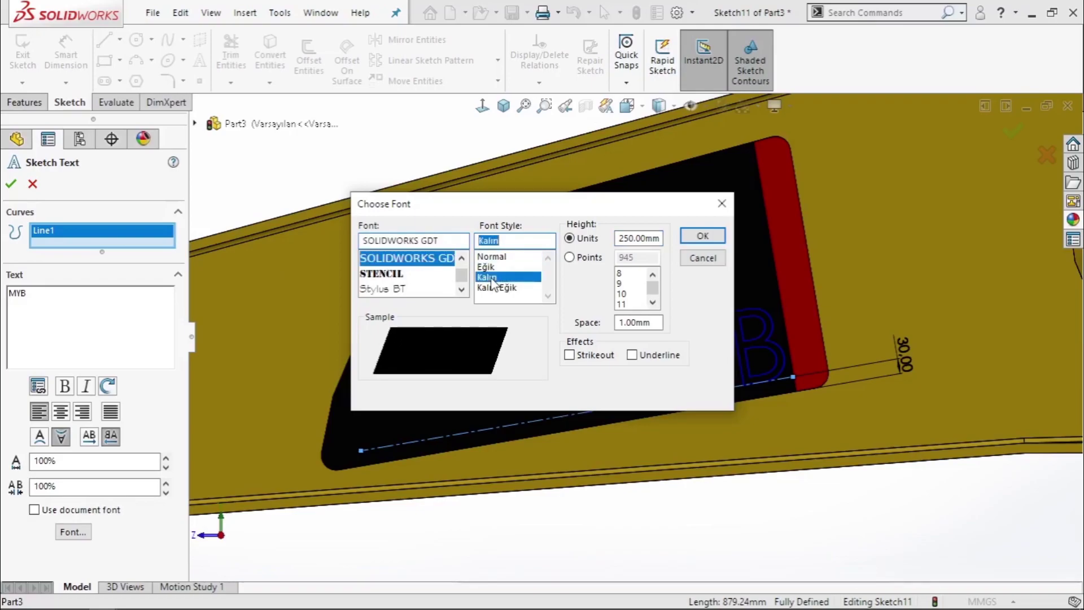
left_click(712, 236)
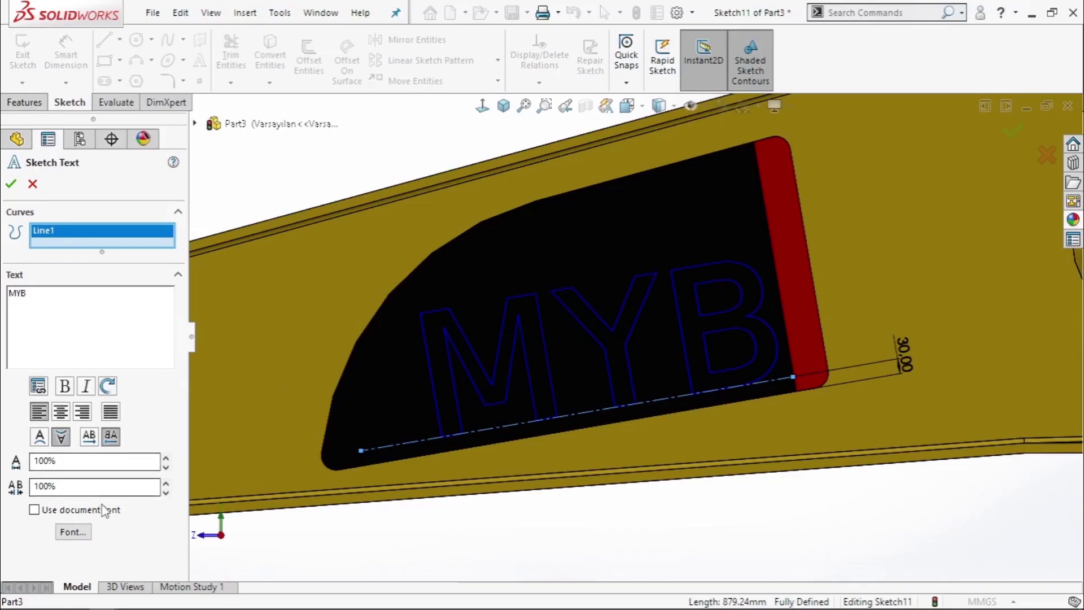
Enlarge the MYB text height and finish placing the text along the centreline.
left_click(73, 530)
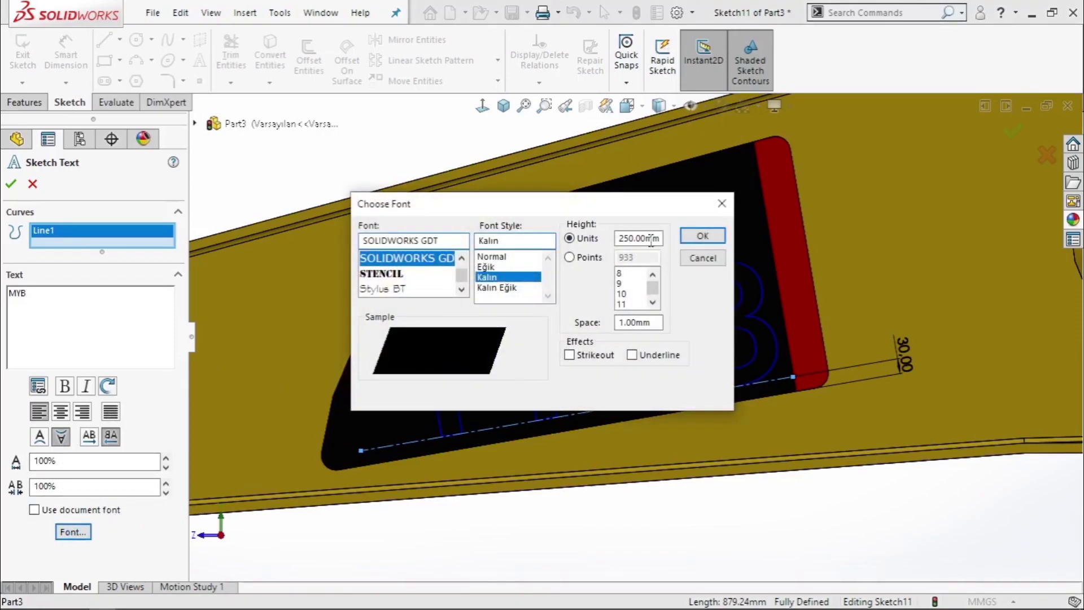
type("300")
key("Return")
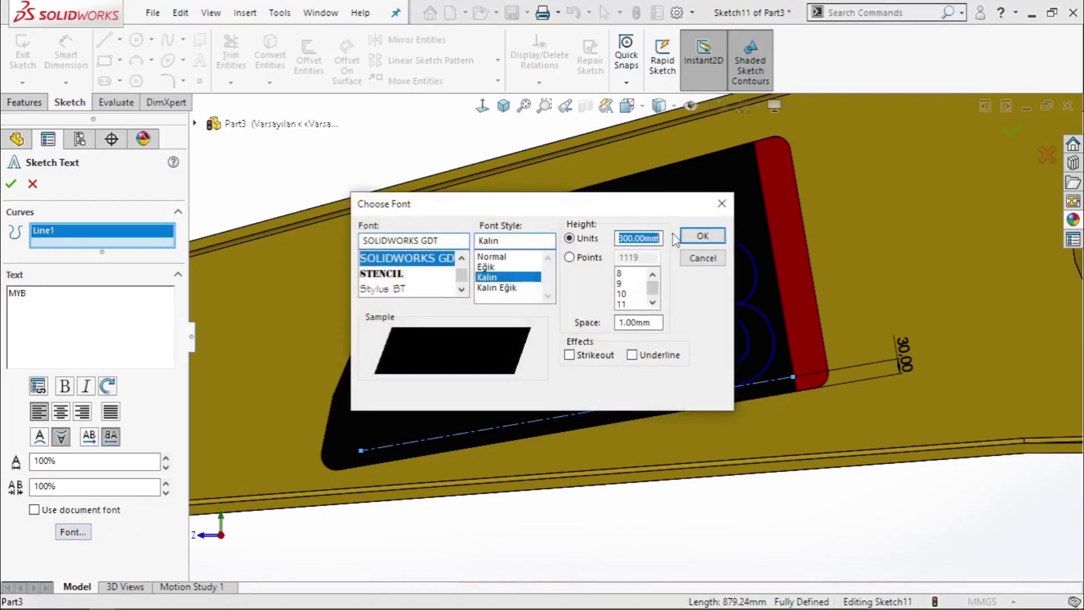
type("275")
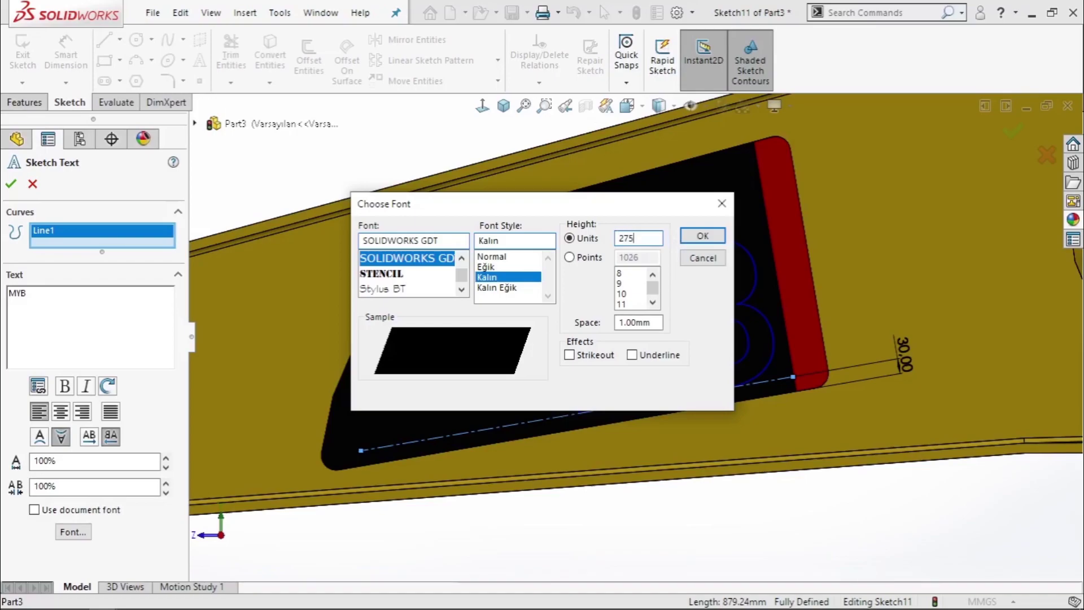
key("Return")
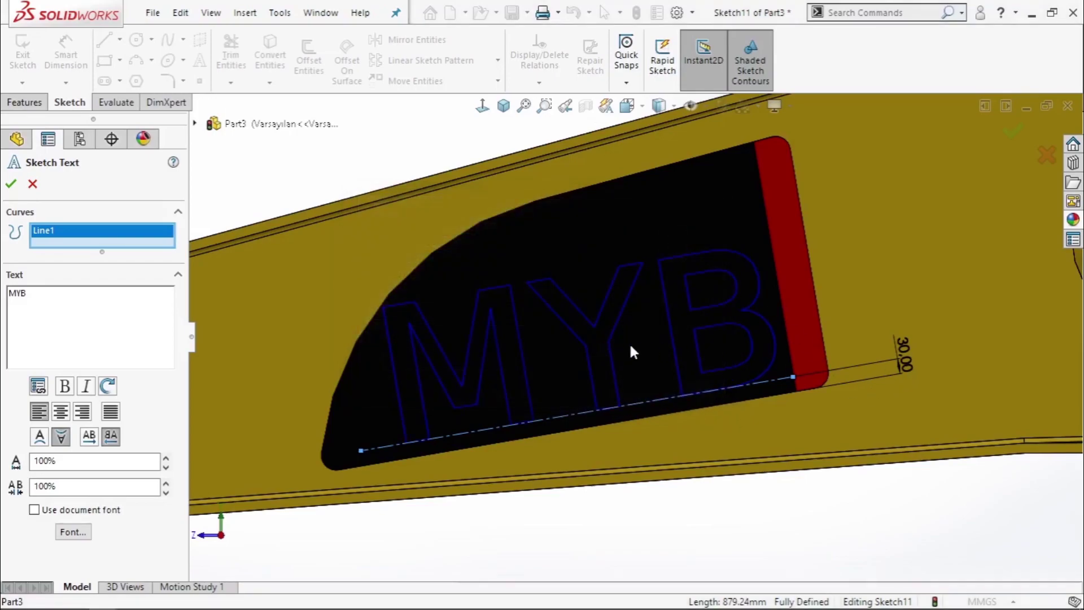
left_click(73, 532)
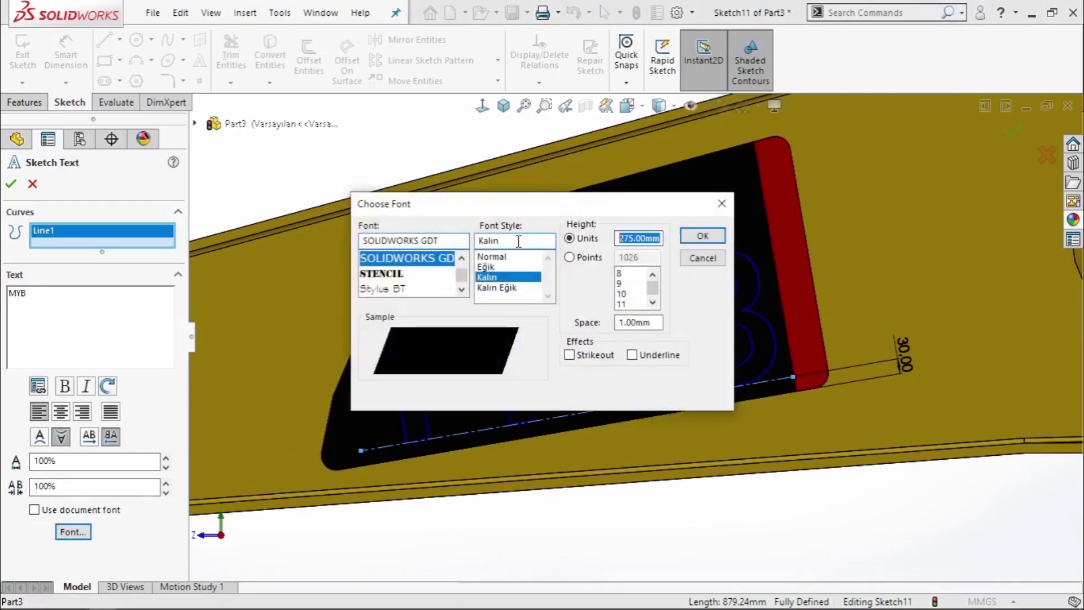
key("Return")
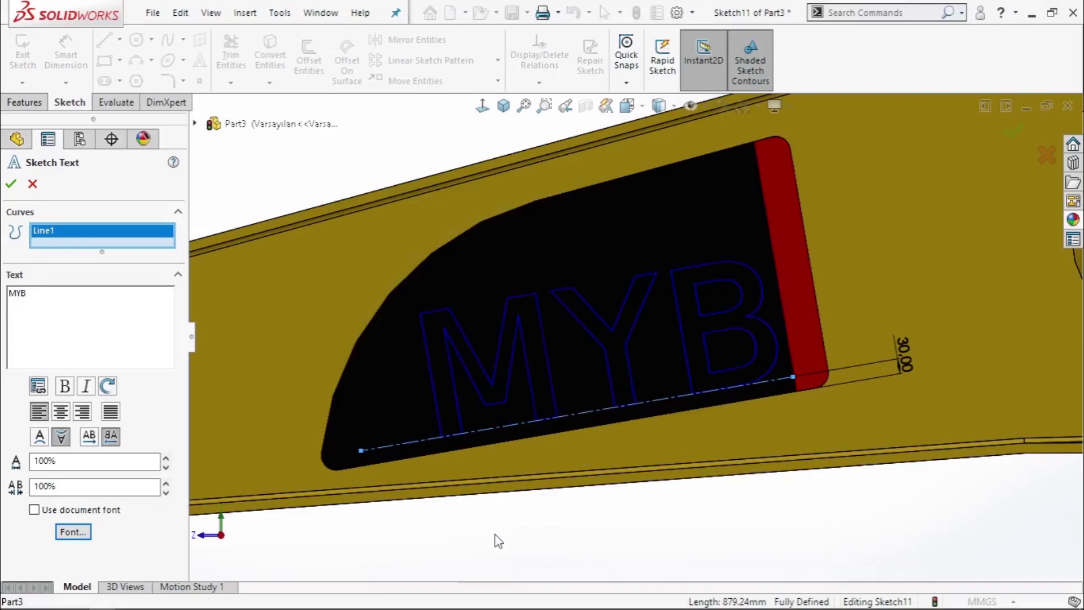
left_click(11, 184)
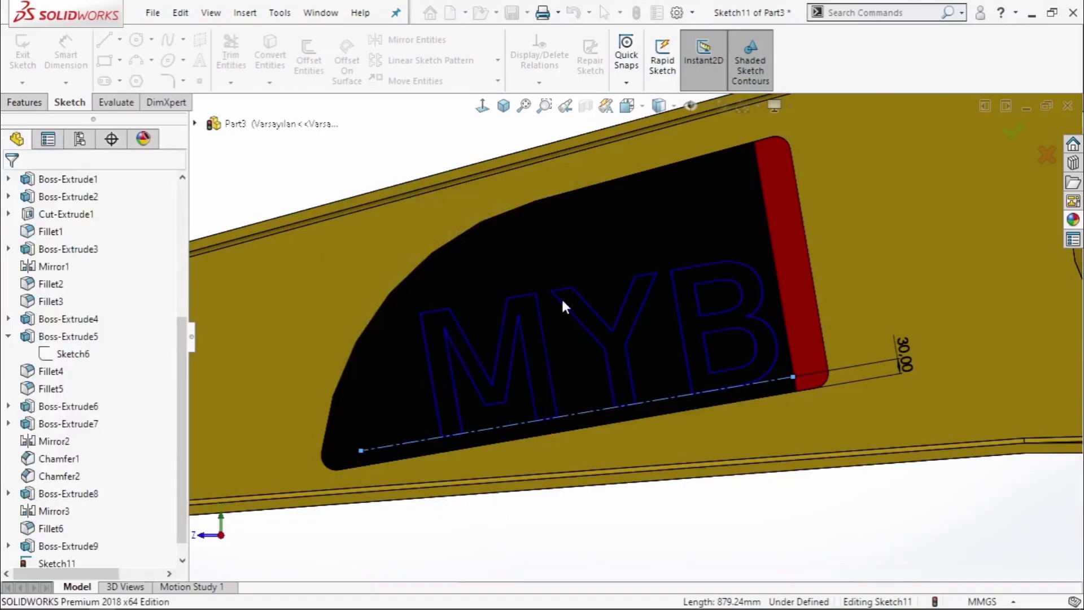
Change the baseline's offset dimension to 60, then to 80 mm.
double_click(901, 358)
key("Return")
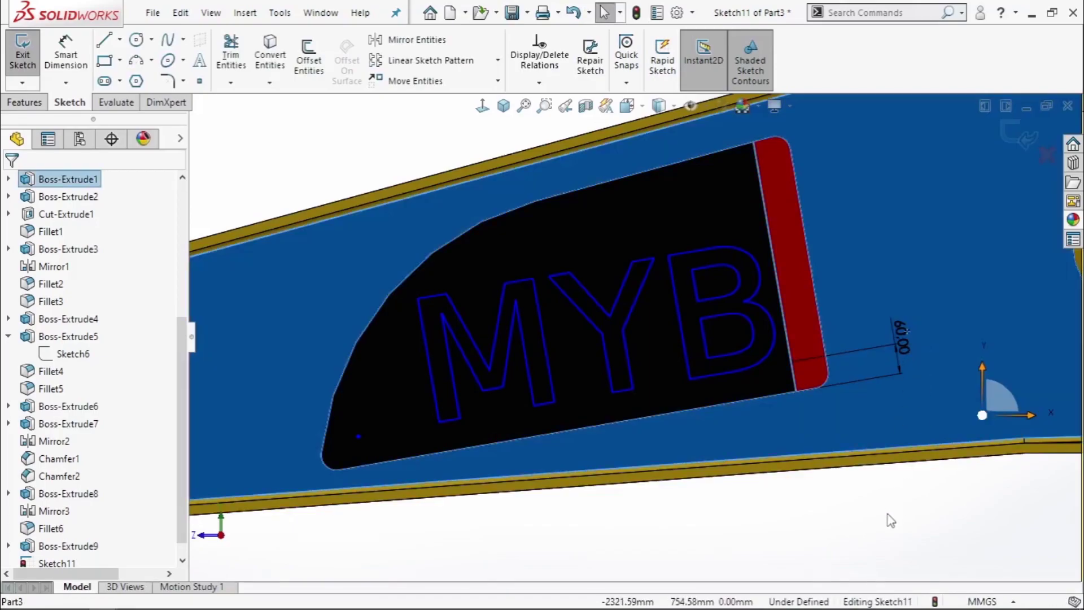
double_click(905, 331)
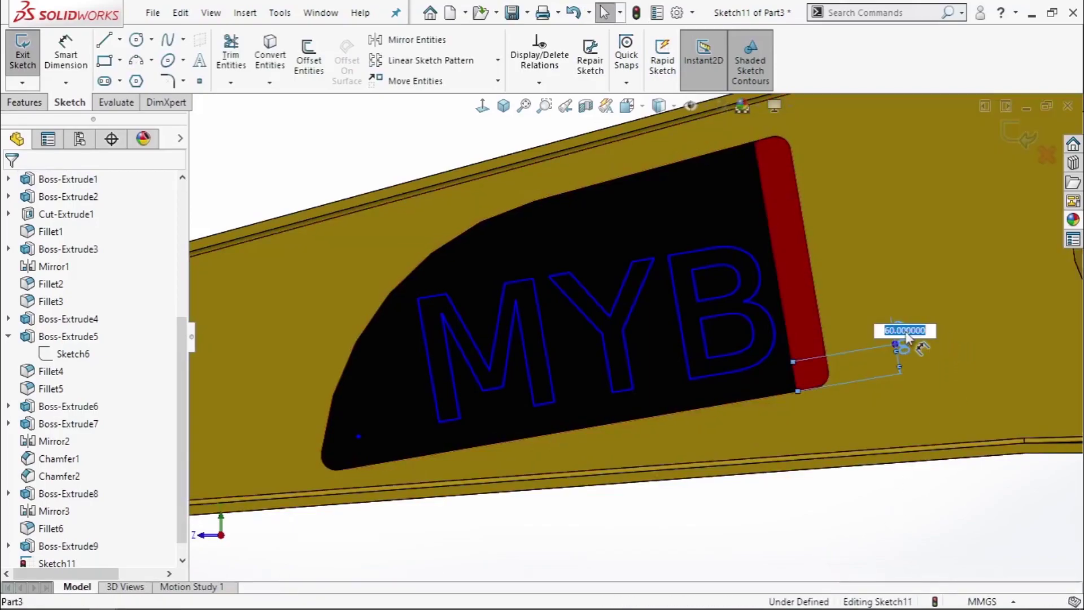
key("Return")
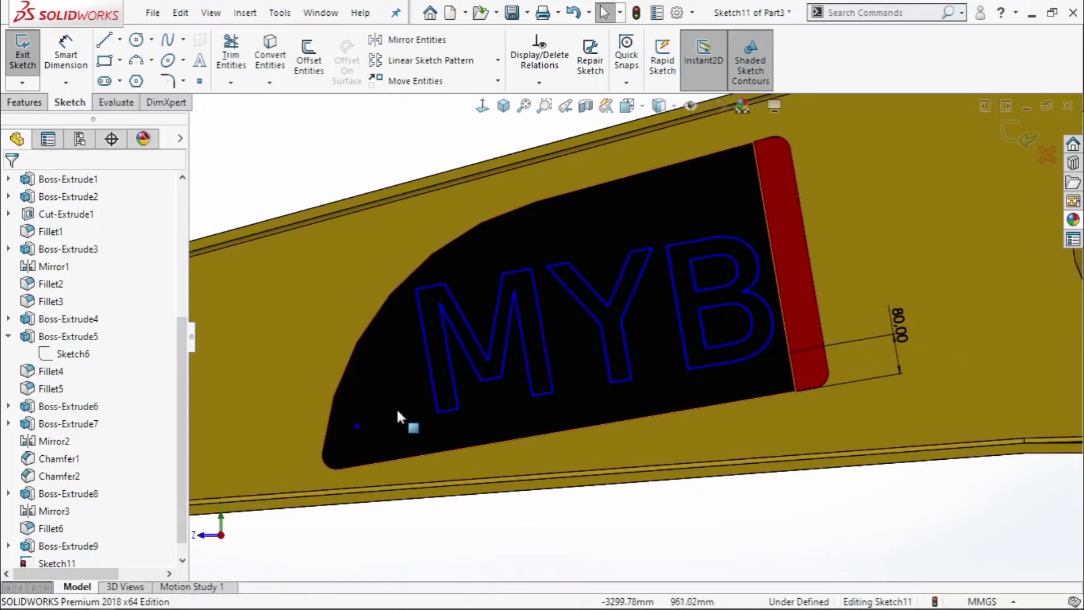
Delete the baseline's Parallel1 relation and move its lower-left end point.
left_click(374, 422)
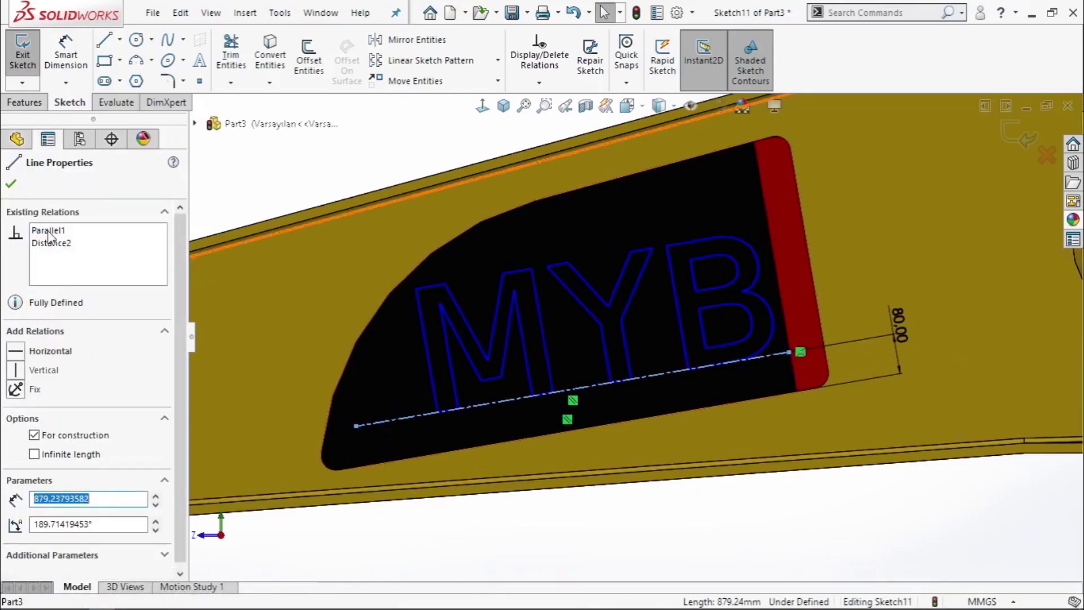
left_click(48, 230)
right_click(107, 231)
left_click(144, 252)
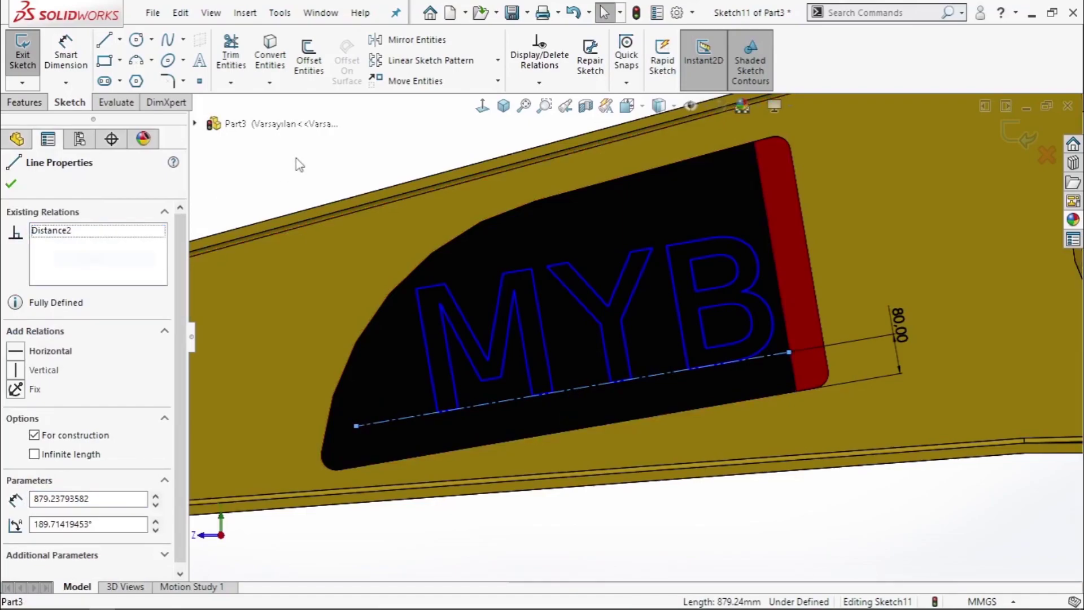
left_click(299, 164)
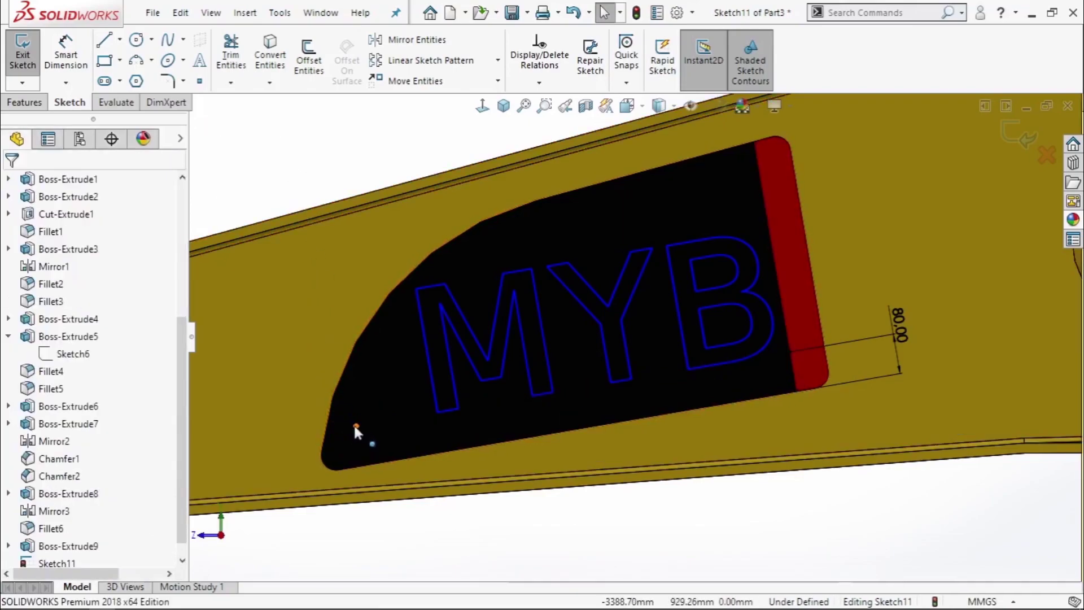
left_click_drag(354, 424, 340, 458)
key("Escape")
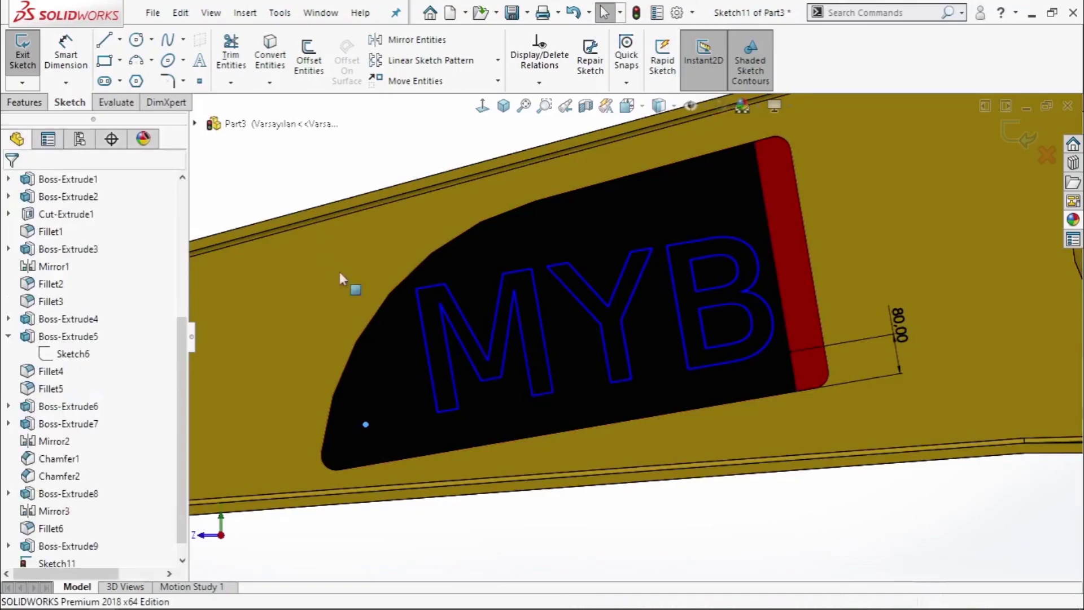
Delete the baseline's Distance2 relation and pull its left end lower into the panel.
left_click(393, 424)
left_click(51, 230)
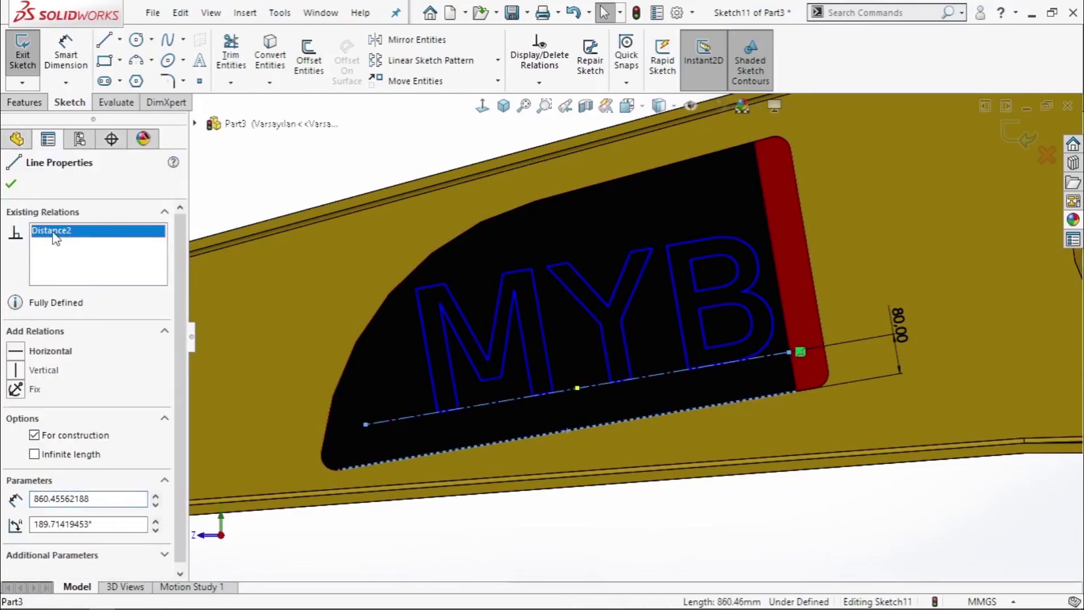
right_click(54, 233)
left_click(92, 259)
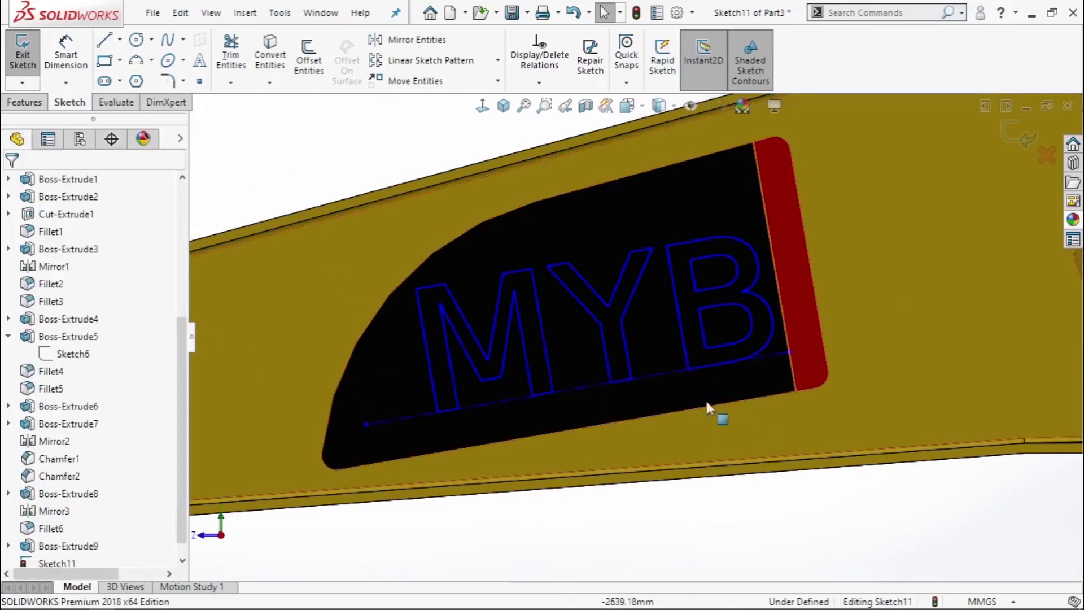
left_click_drag(366, 422, 371, 438)
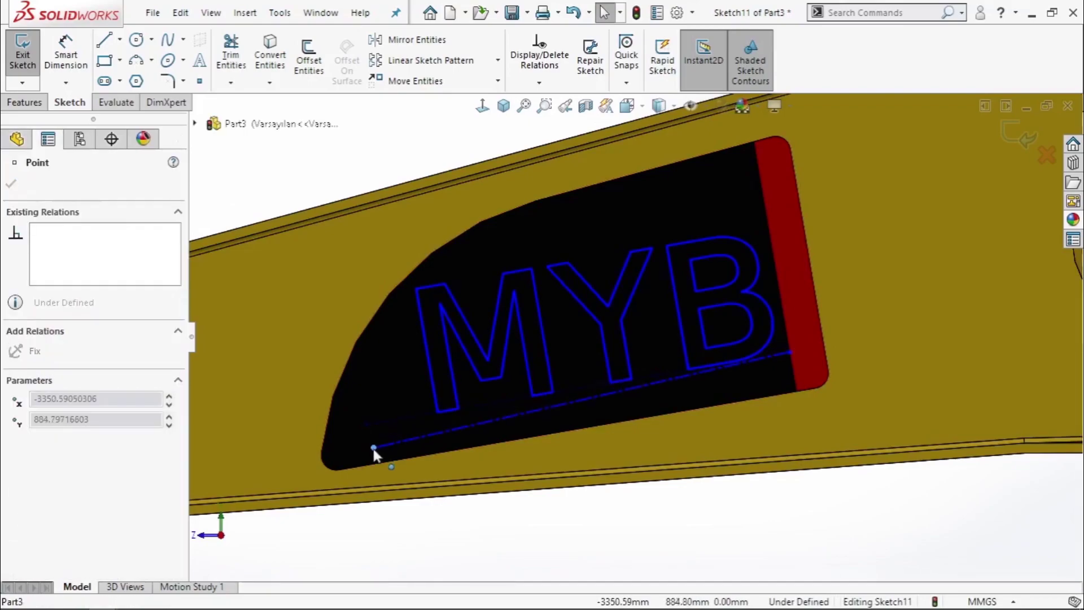
left_click(631, 529)
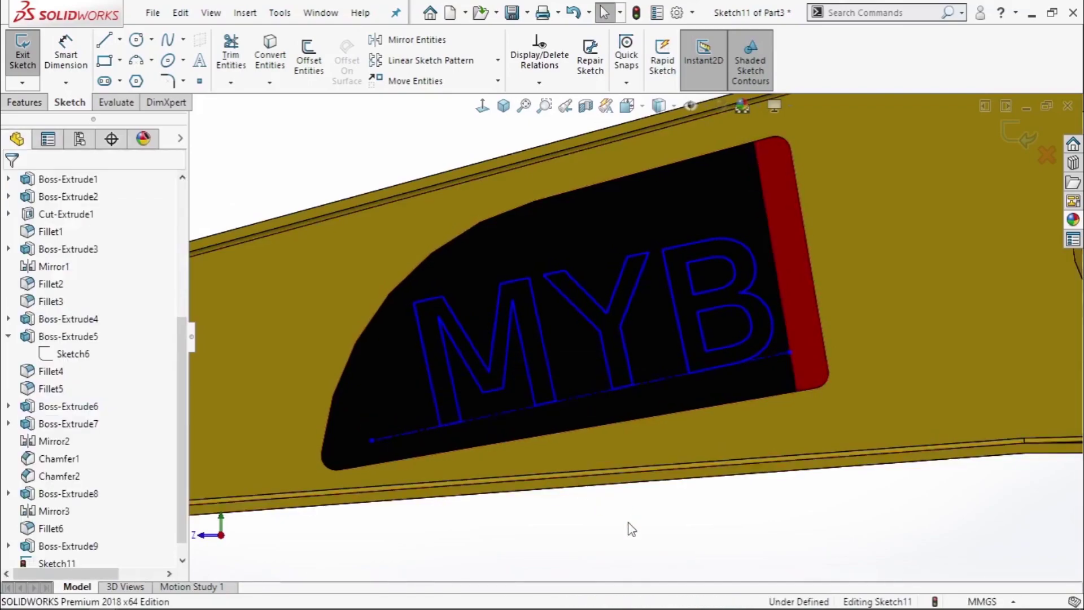
Shift the construction baseline so its end meets the red strip's edge.
scroll(757, 361, "up", 1)
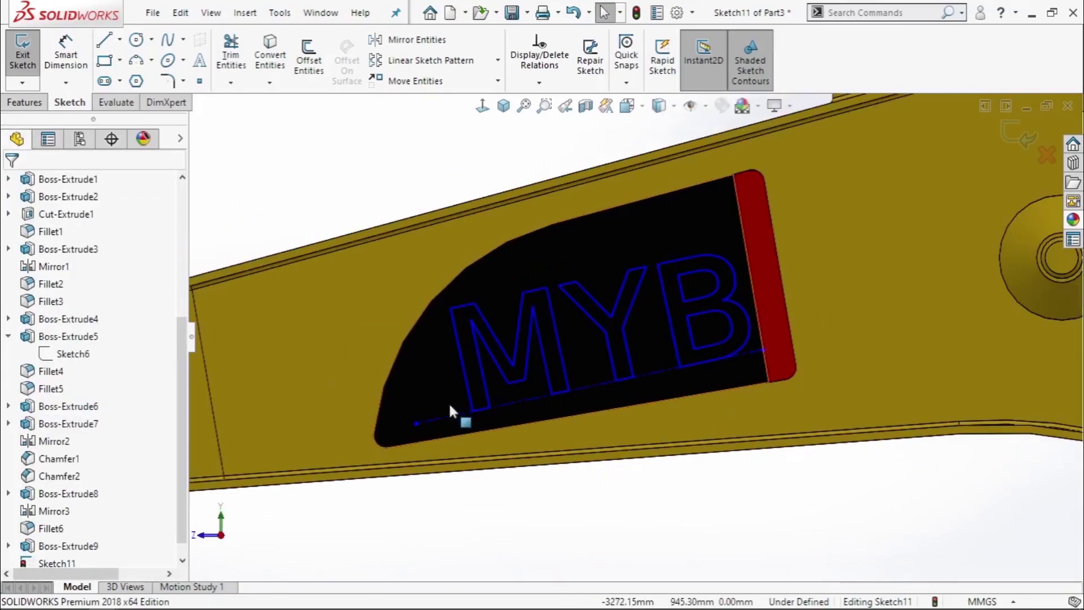
scroll(449, 405, "down", 2)
scroll(527, 375, "up", 2)
scroll(766, 230, "up", 2)
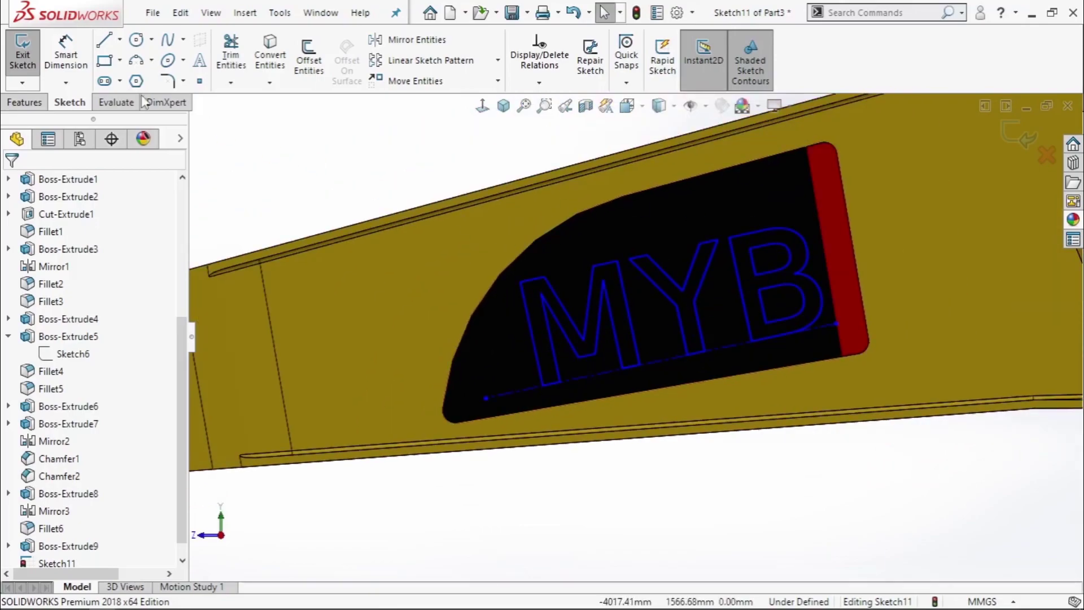
left_click(726, 346)
left_click_drag(727, 342, 726, 337)
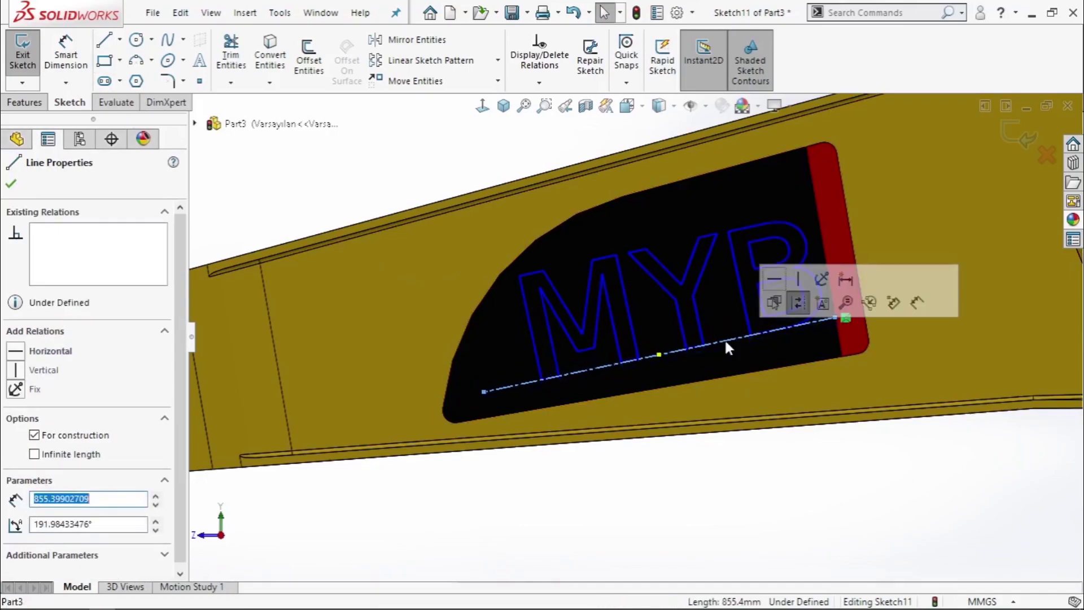
left_click(471, 154)
left_click(24, 103)
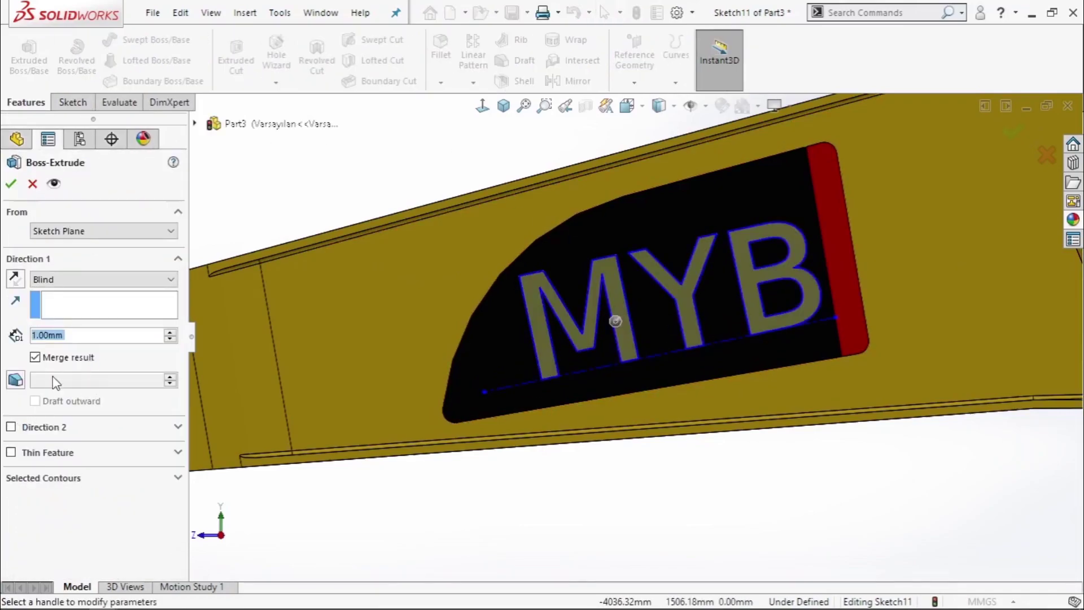
Confirm the 1.00 mm blind boss extrusion of the MYB lettering as Boss-Extrude10.
left_click(11, 183)
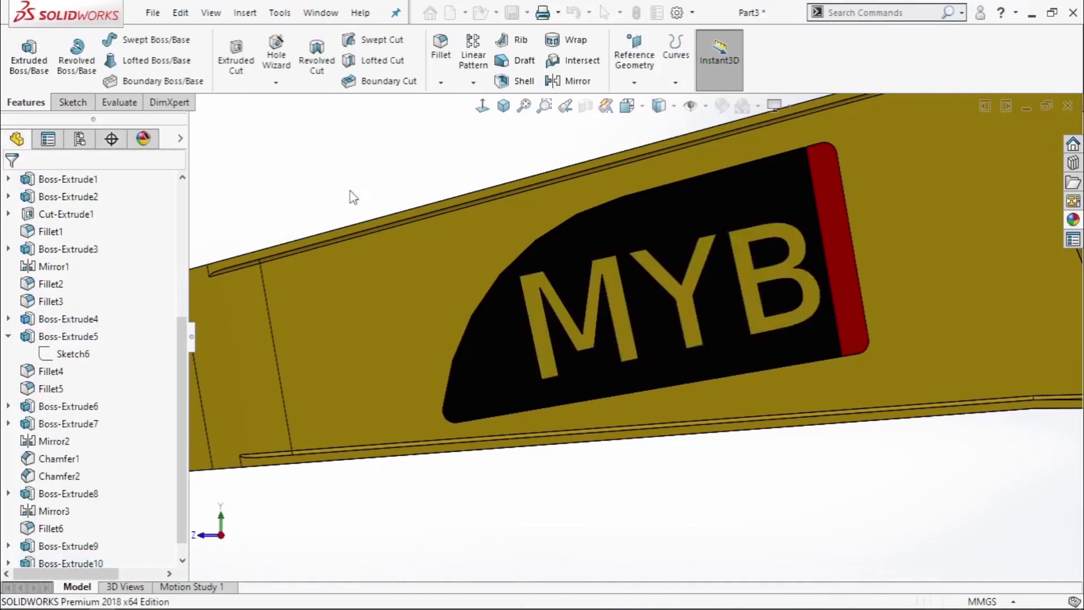
scroll(176, 408, "down", 1)
left_click(85, 545)
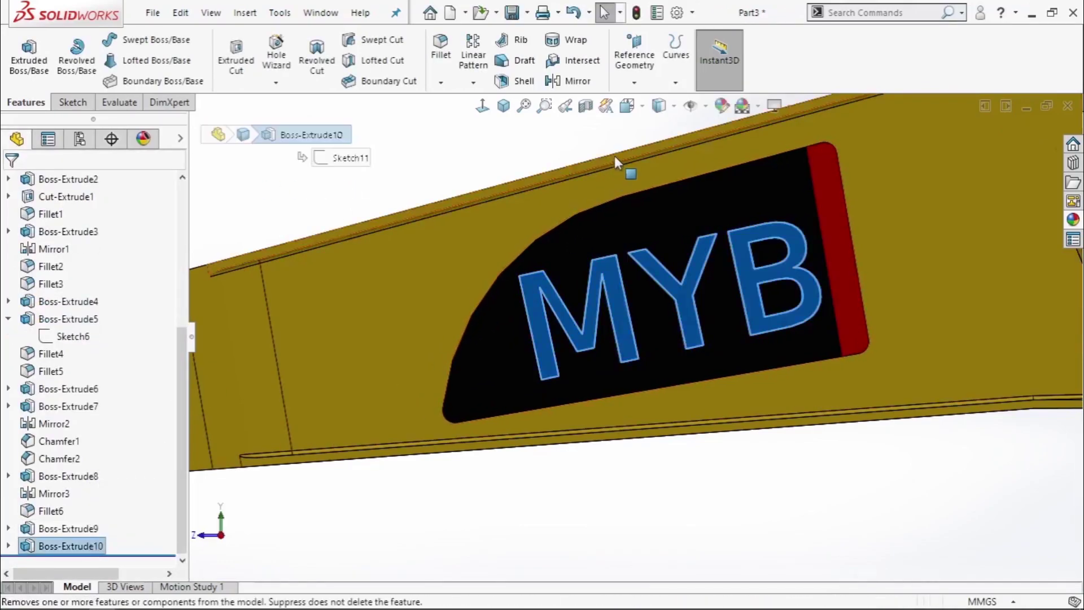
left_click(722, 106)
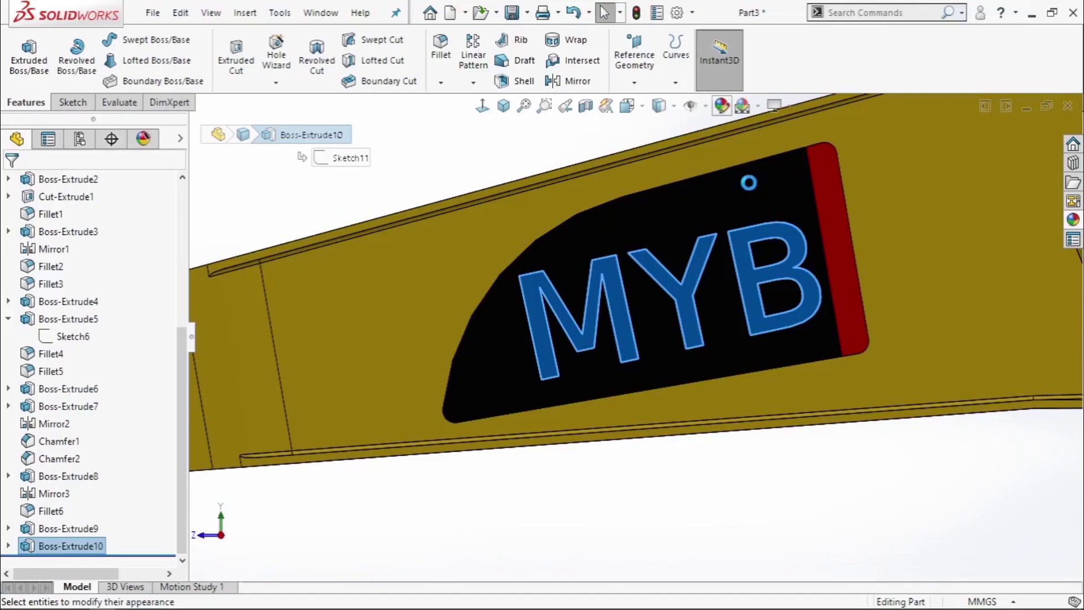
Give the raised MYB lettering a white painted car appearance.
left_click(905, 223)
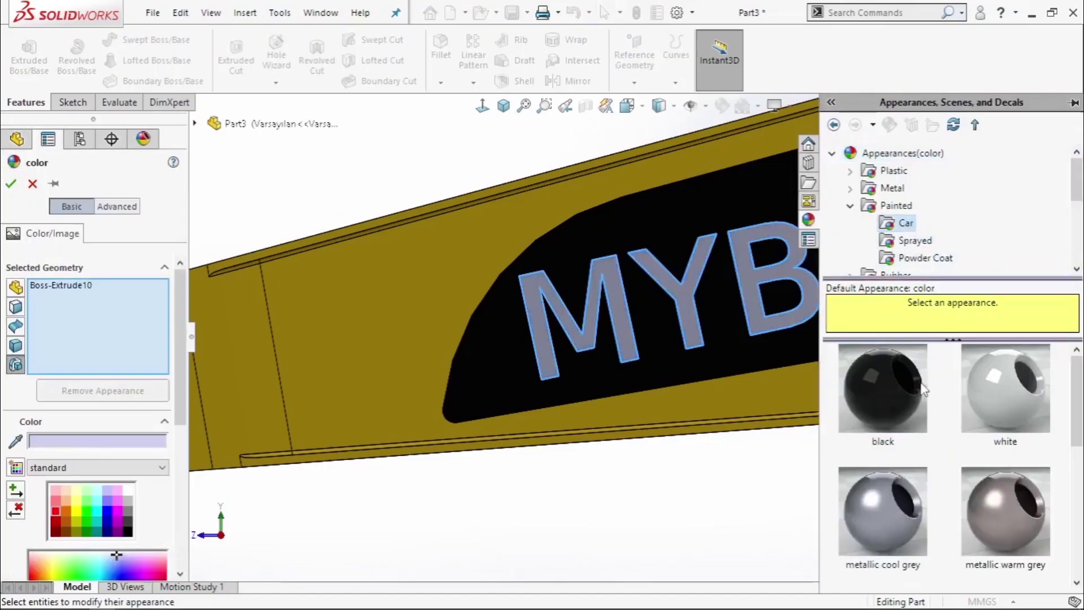
left_click(1005, 390)
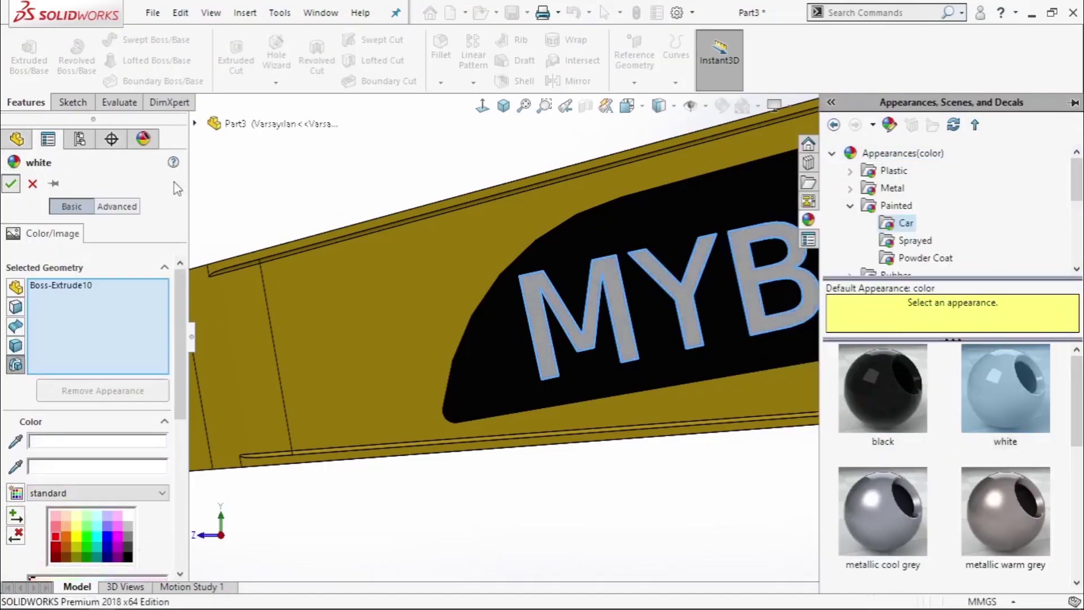
left_click(10, 184)
Show the whole excavator boom in isometric view.
scroll(745, 387, "up", 5)
middle_click_drag(745, 388, 804, 496)
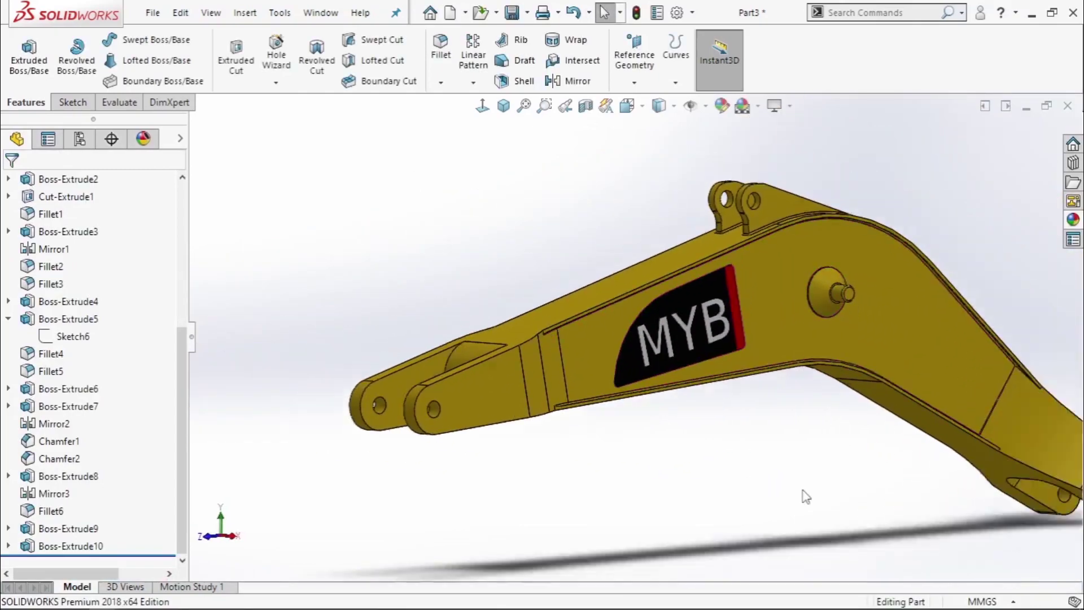
scroll(825, 486, "up", 3)
scroll(800, 341, "down", 1)
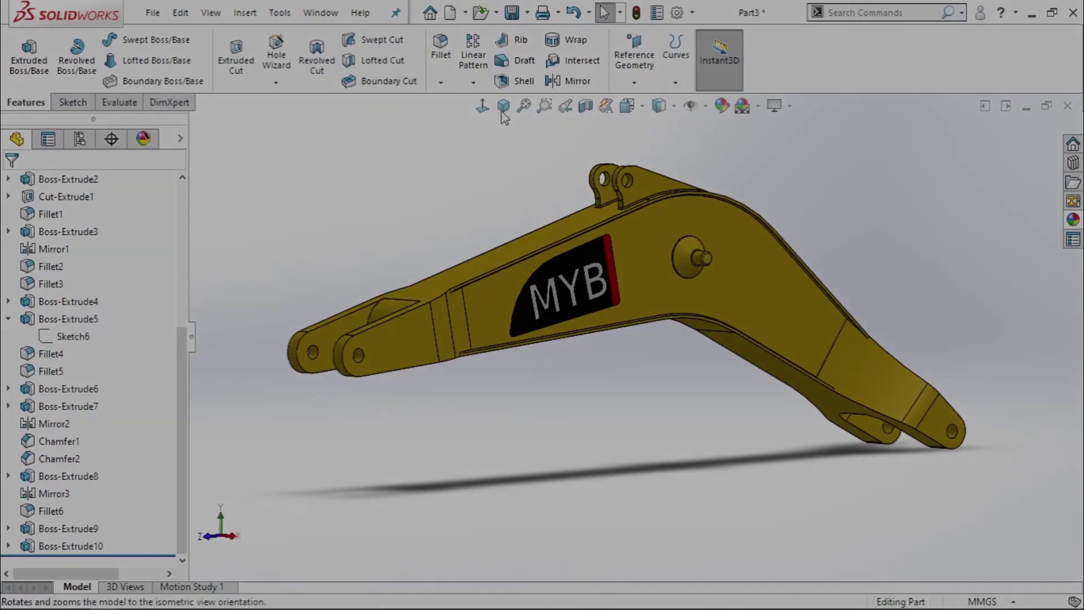
left_click(503, 108)
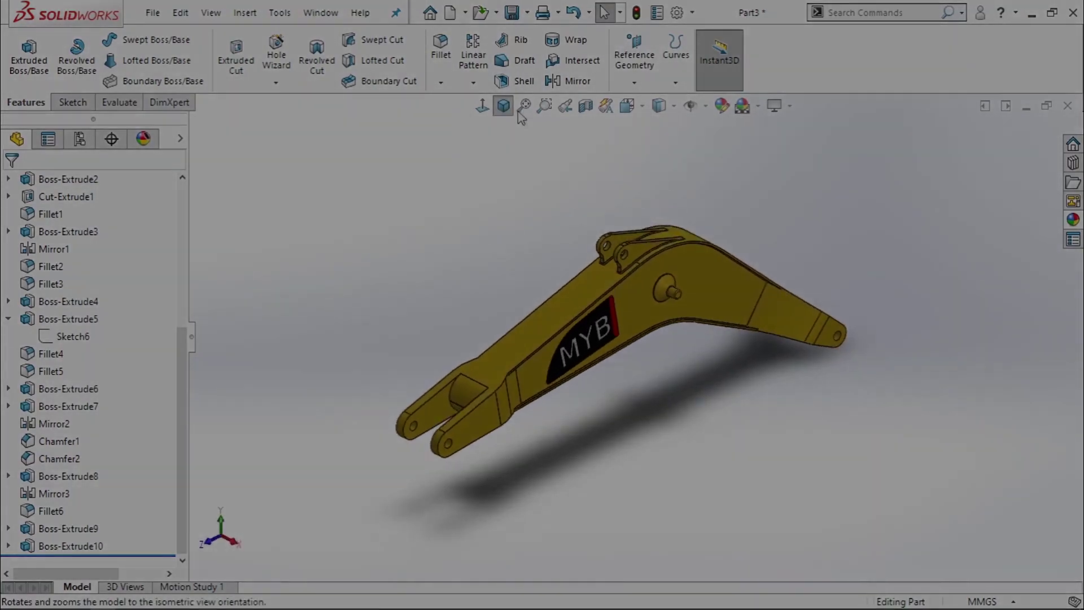